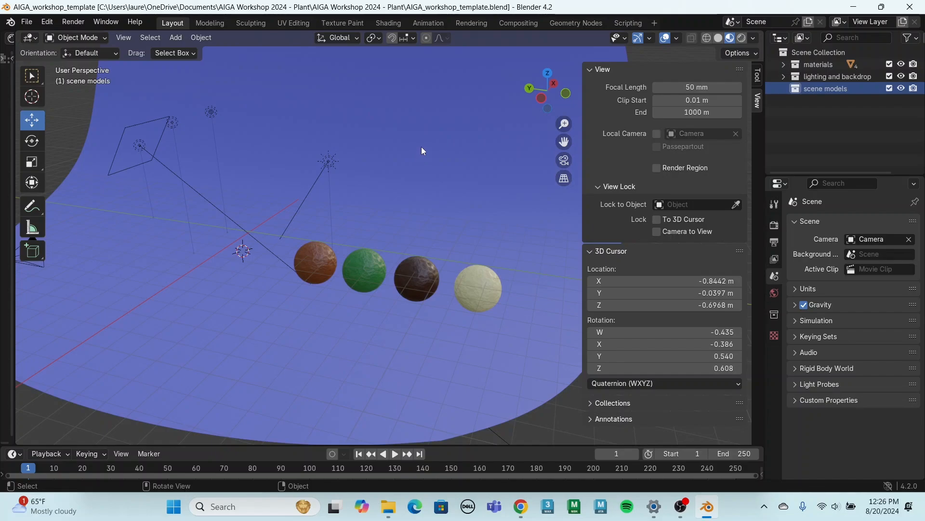
Hide the materials collection and the lighting and backdrop collection in the viewport
scroll(421, 145, "down", 3)
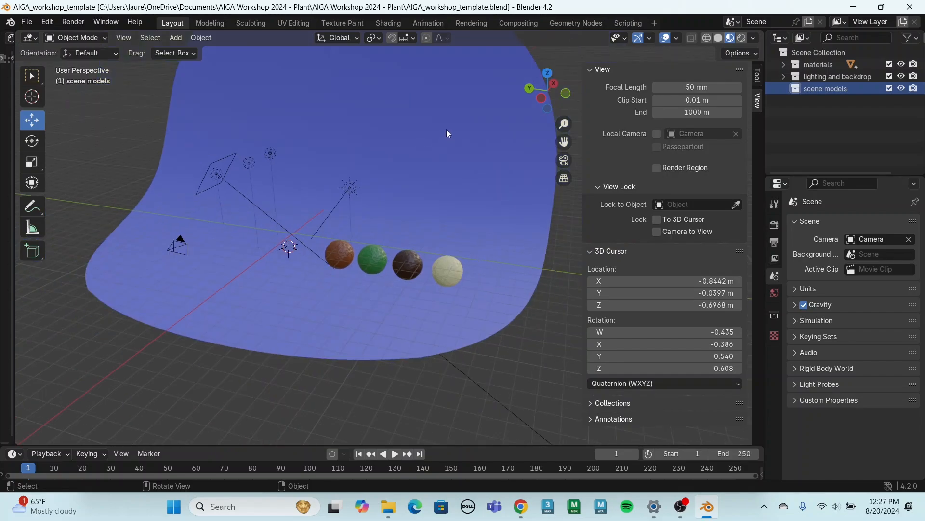
left_click(462, 139)
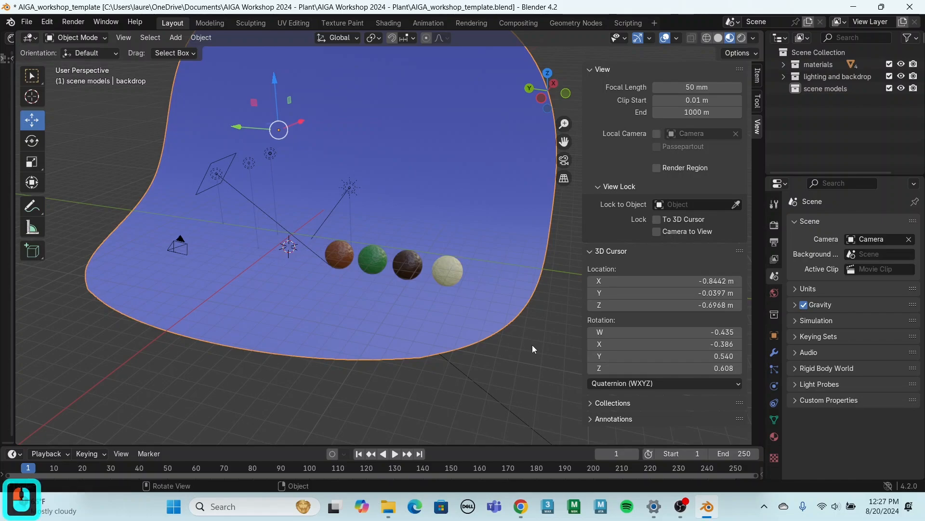
left_click(827, 65)
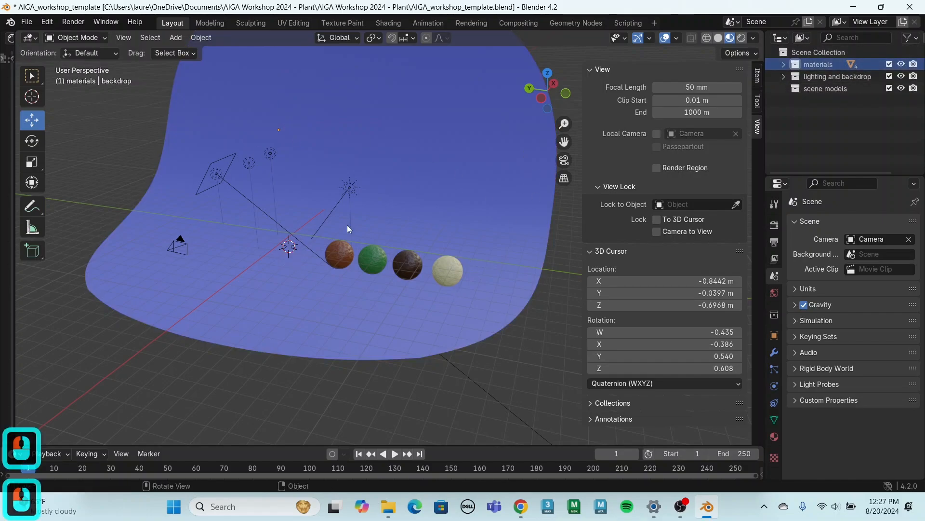
scroll(347, 224, "up", 6)
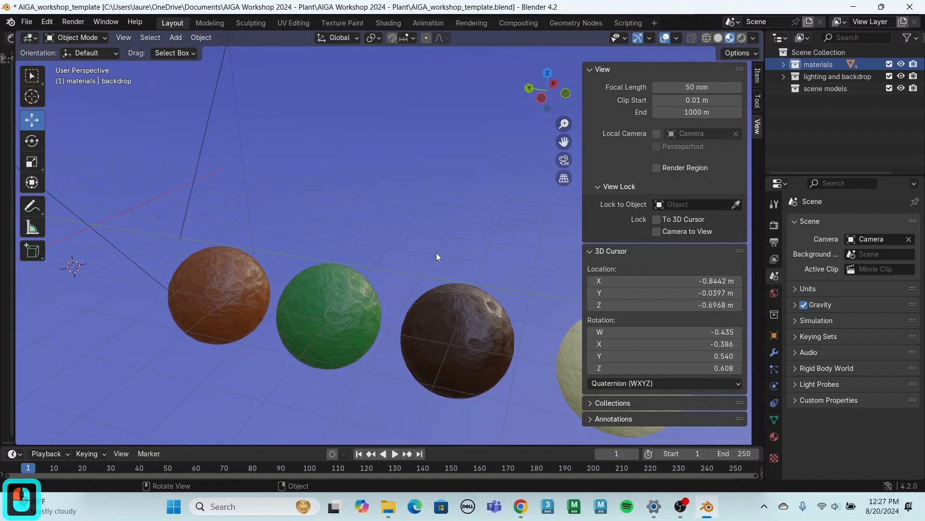
middle_click_drag(456, 226, 427, 207, "shift")
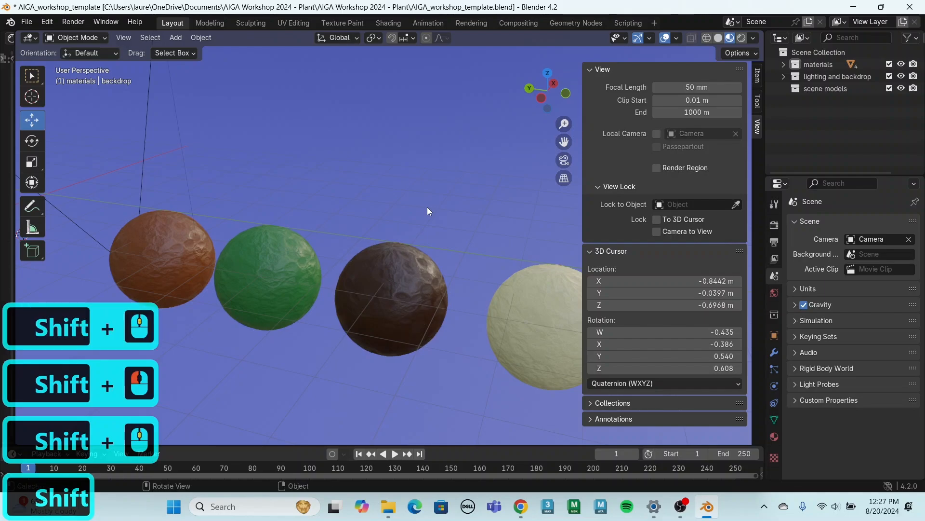
left_click(901, 64)
left_click(901, 76)
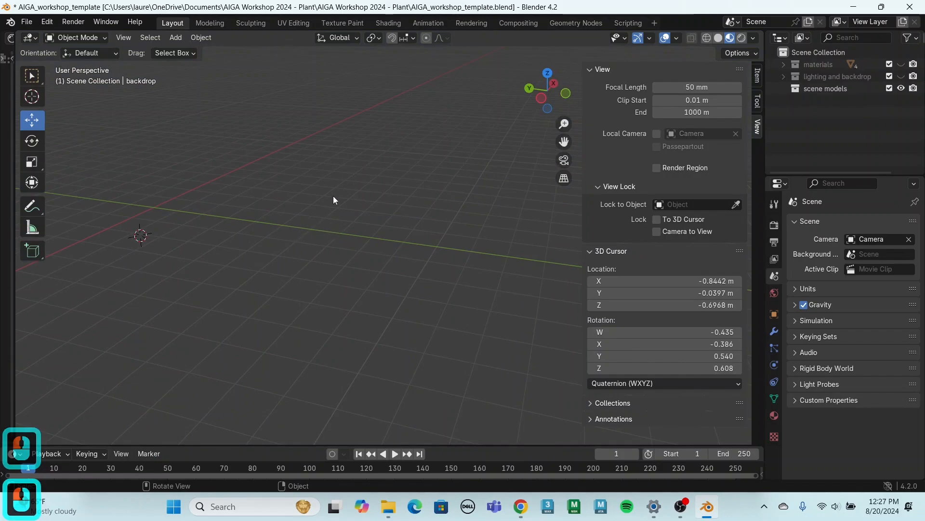
Snap the 3D cursor to the world origin
middle_click_drag(349, 197, 471, 247, "shift")
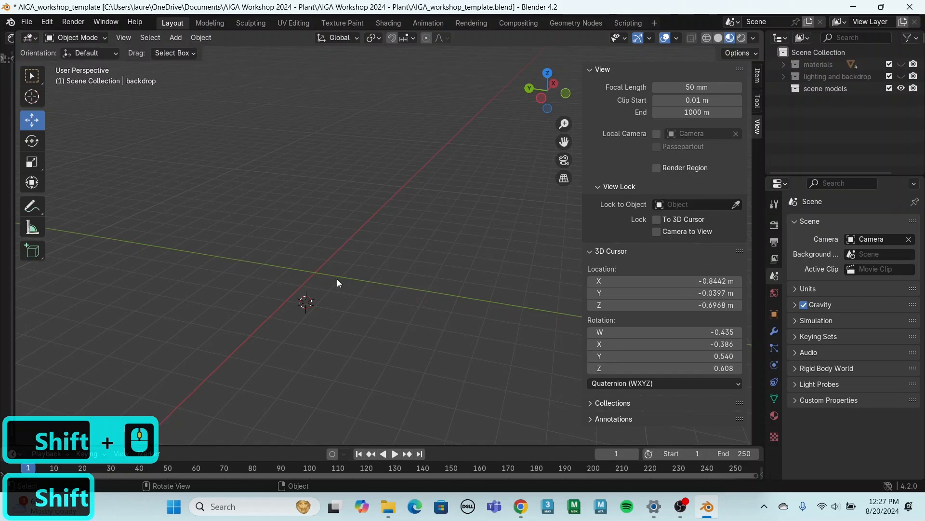
key("shift+s")
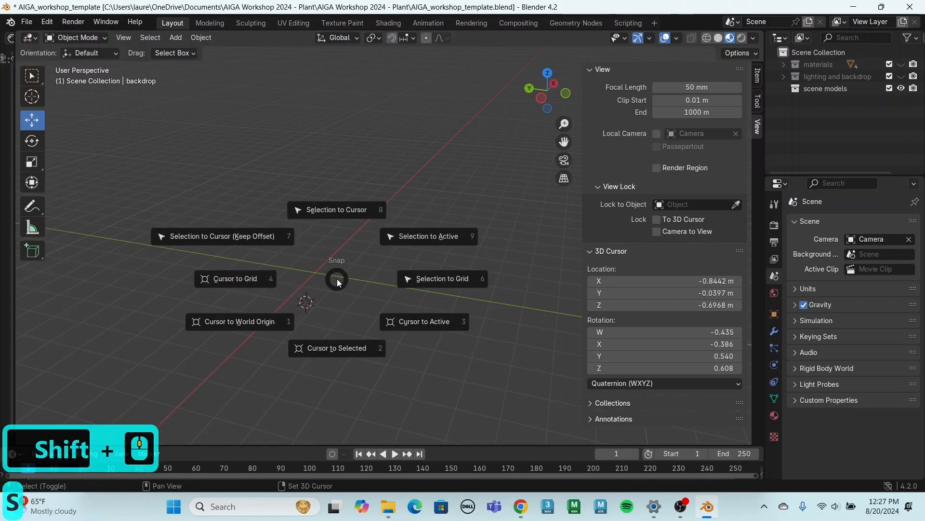
left_click(266, 319)
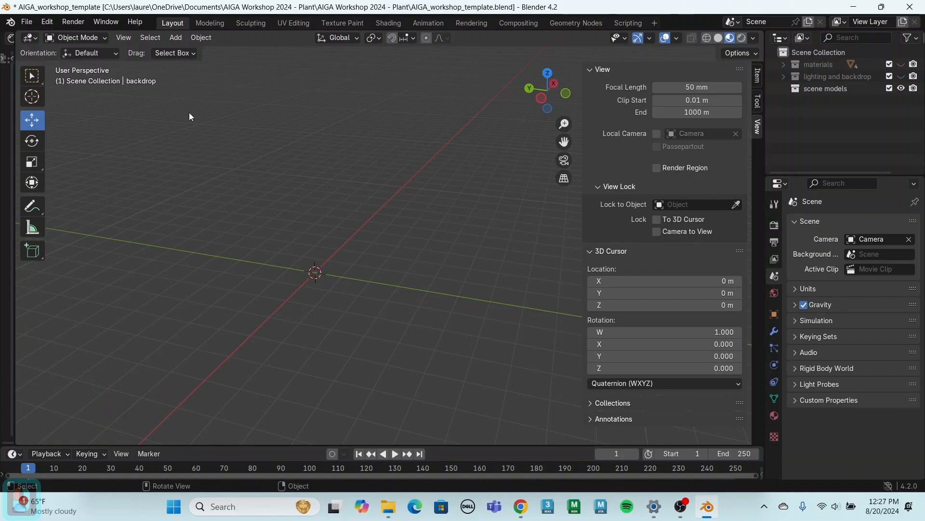
Add a cylinder mesh at the world origin
left_click(186, 38)
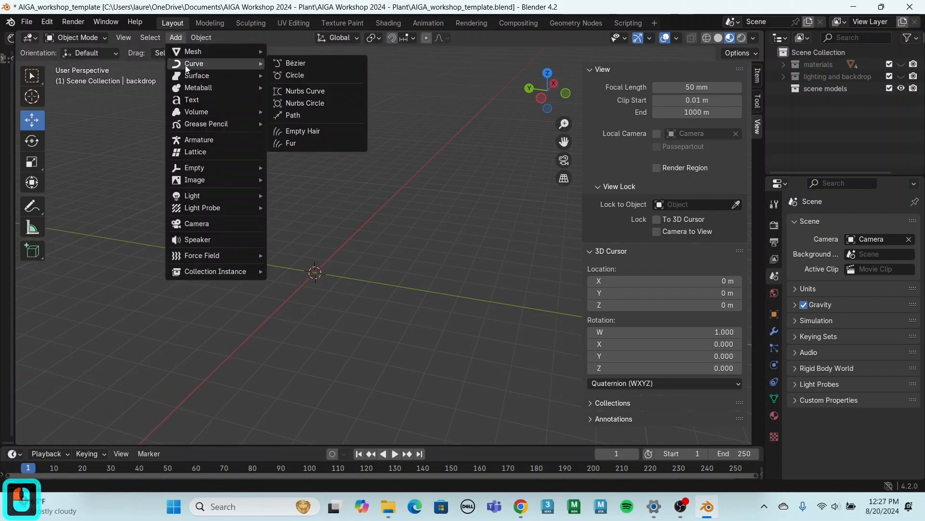
mouse_move(195, 54)
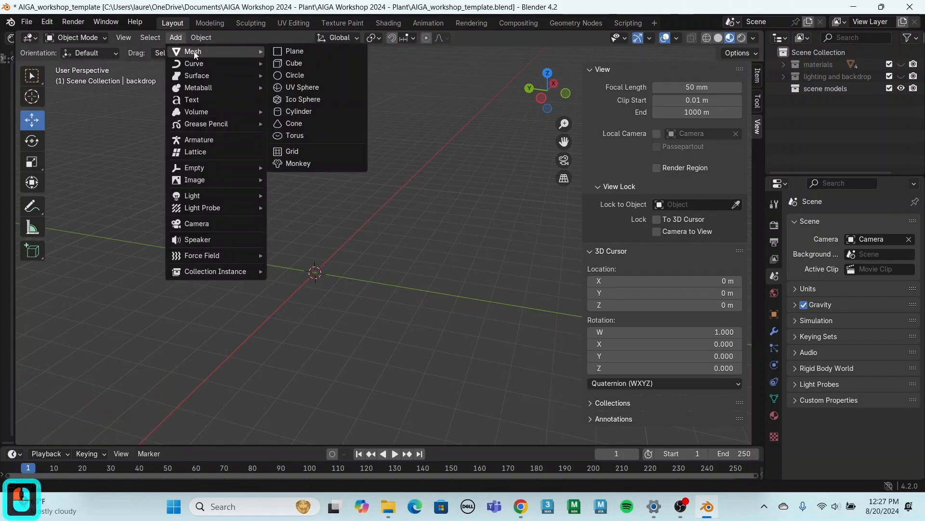
left_click(295, 112)
scroll(298, 298, "up", 5)
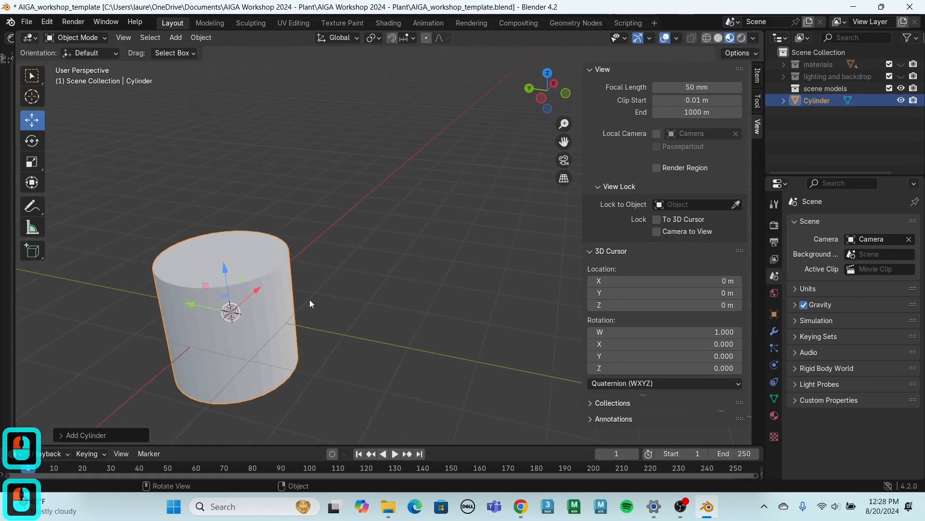
middle_click_drag(392, 291, 452, 256, "shift")
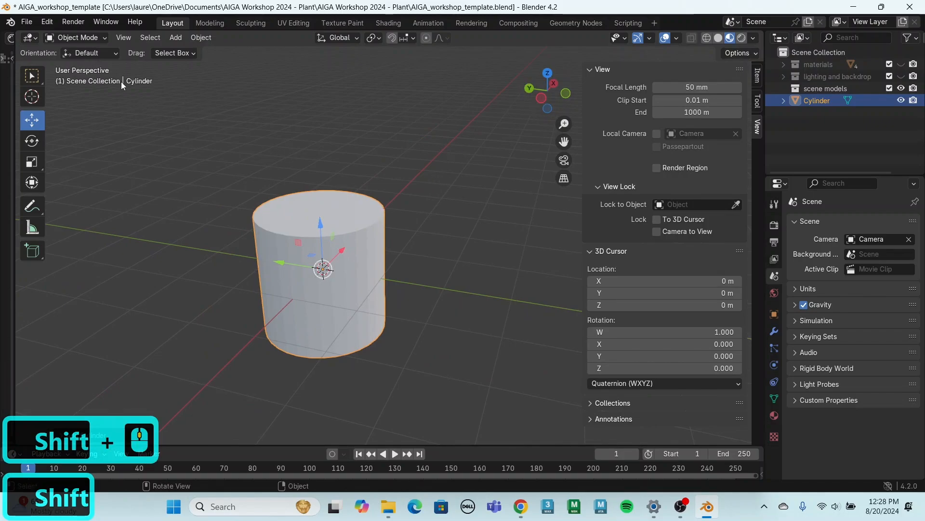
In Edit Mode with edge selection, cut one horizontal edge loop around the cylinder and slide it close to the upper rim
left_click(93, 40)
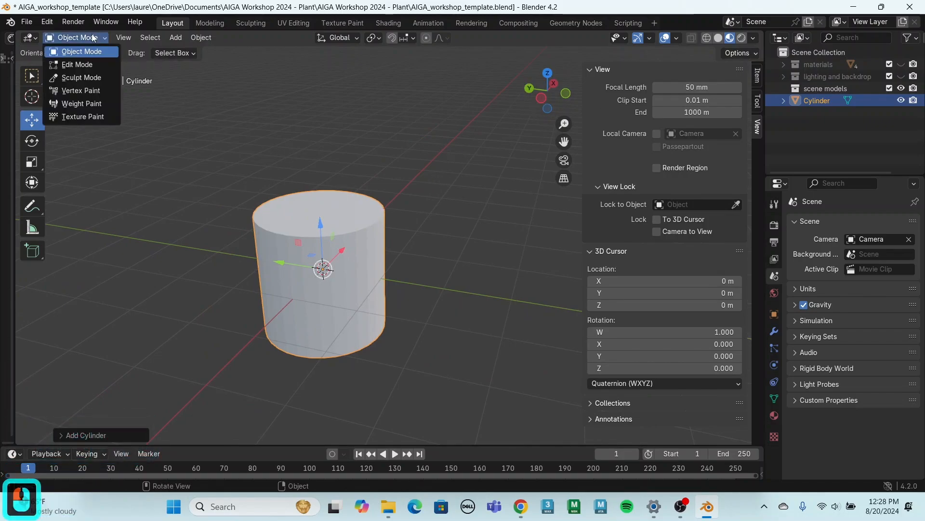
left_click(85, 63)
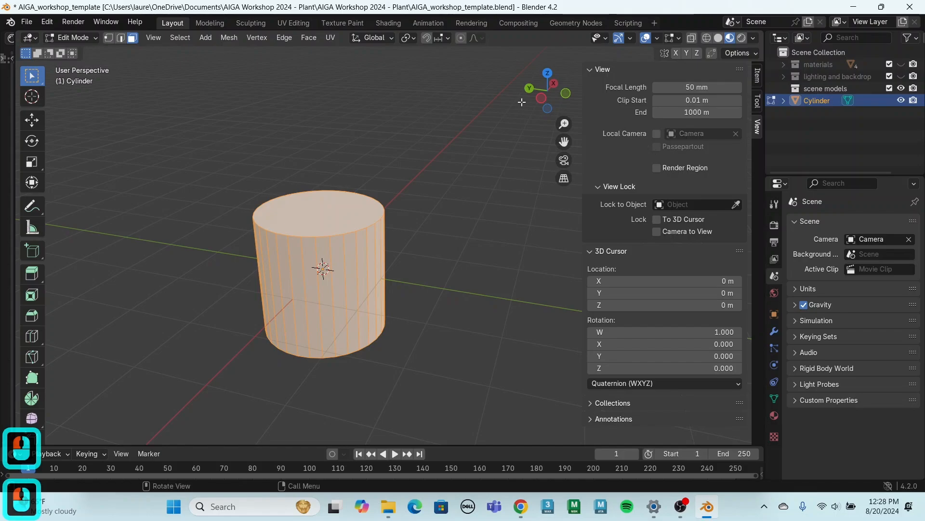
left_click(748, 54)
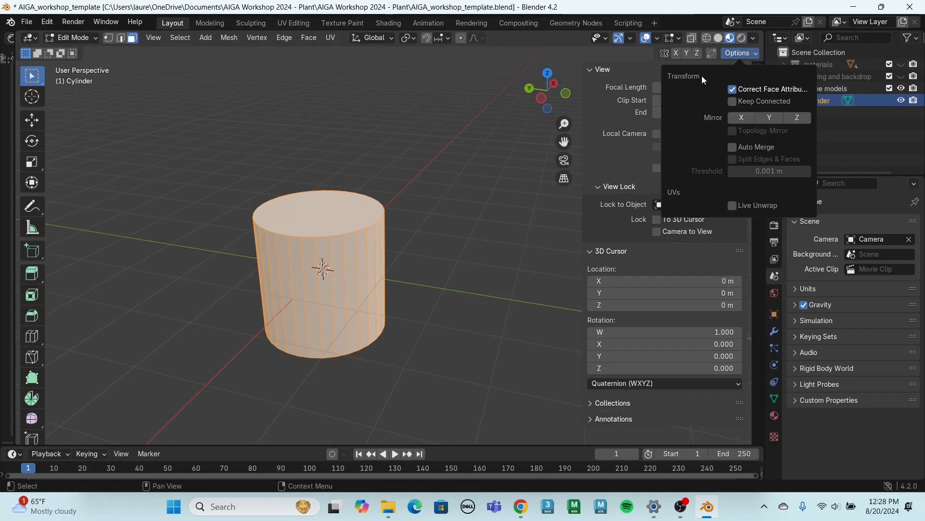
left_click(741, 53)
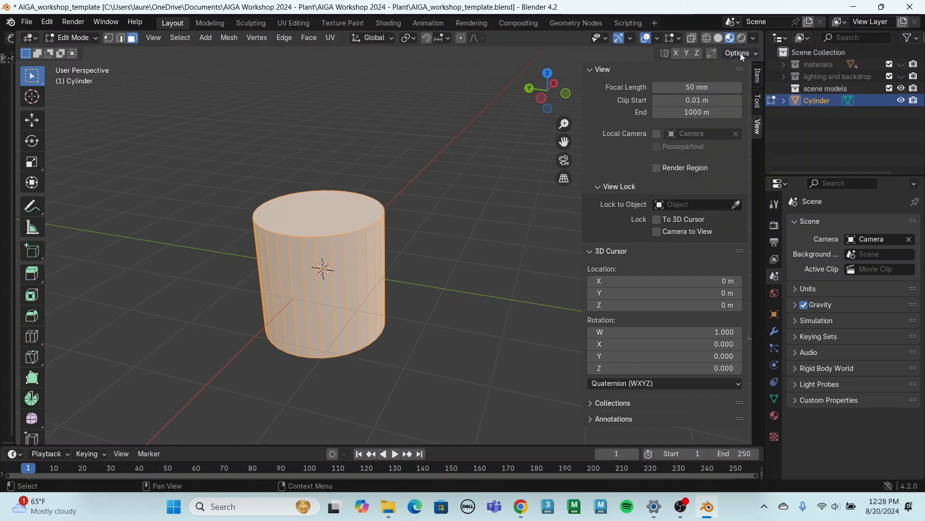
left_click(121, 39)
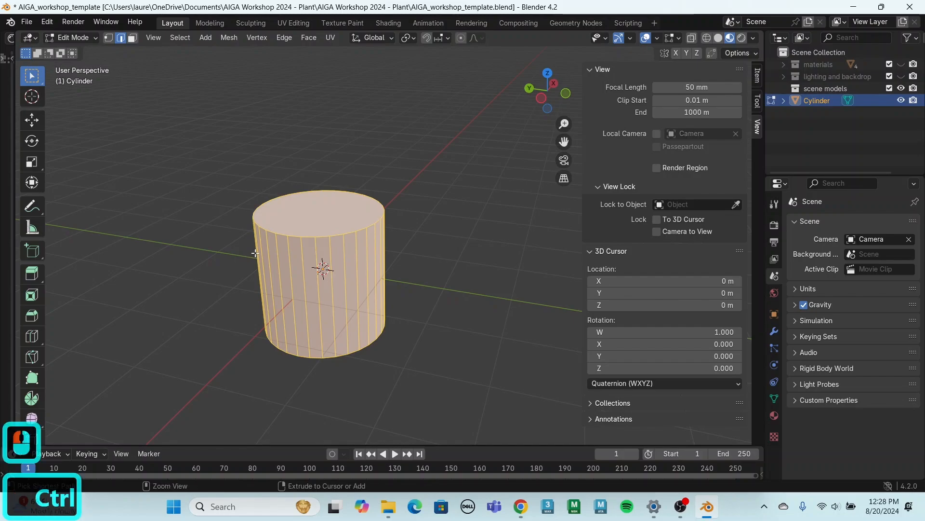
key("ctrl+r")
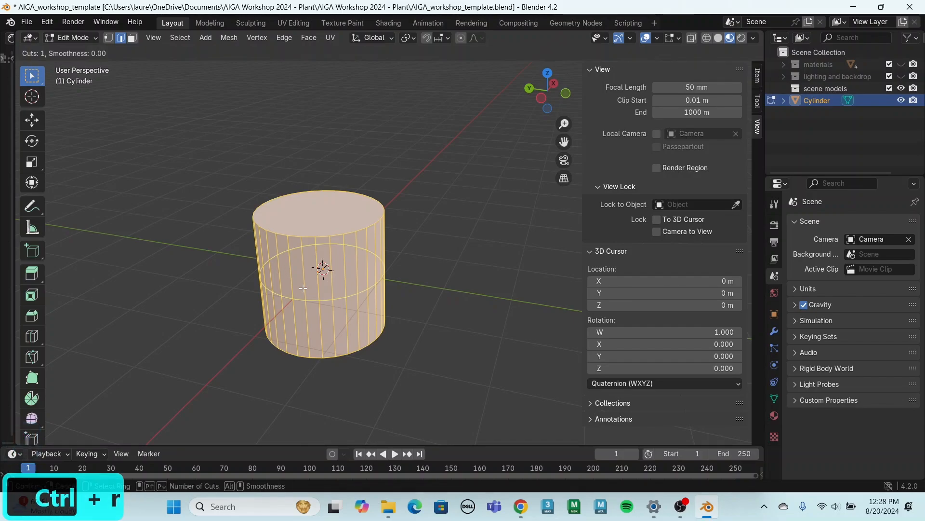
left_click_drag(303, 289, 304, 233)
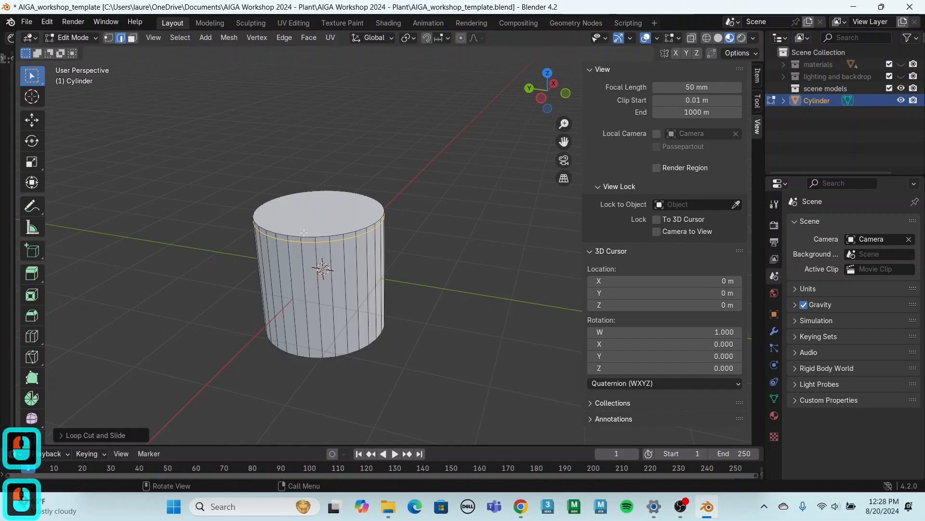
Scale the cylinder's top face inward and lower it level with the edge loop to form a flat rim
left_click(32, 119)
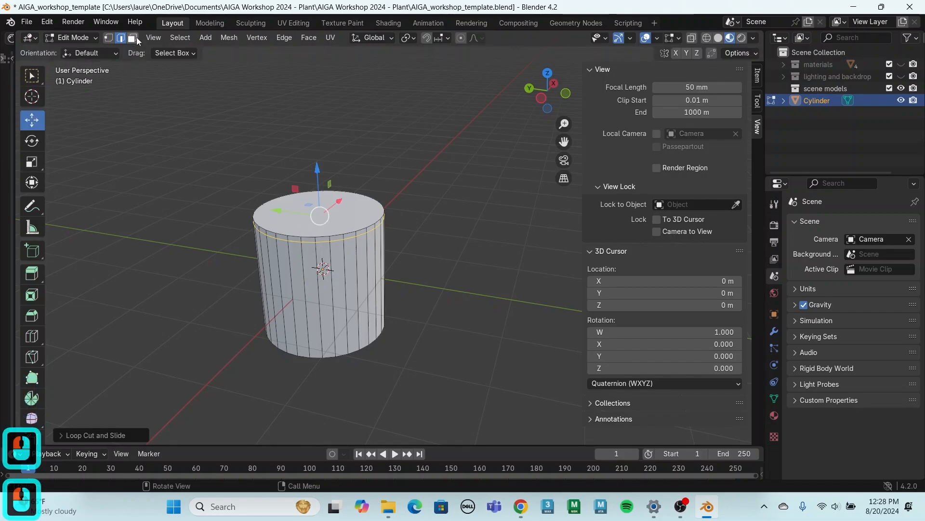
left_click(186, 97)
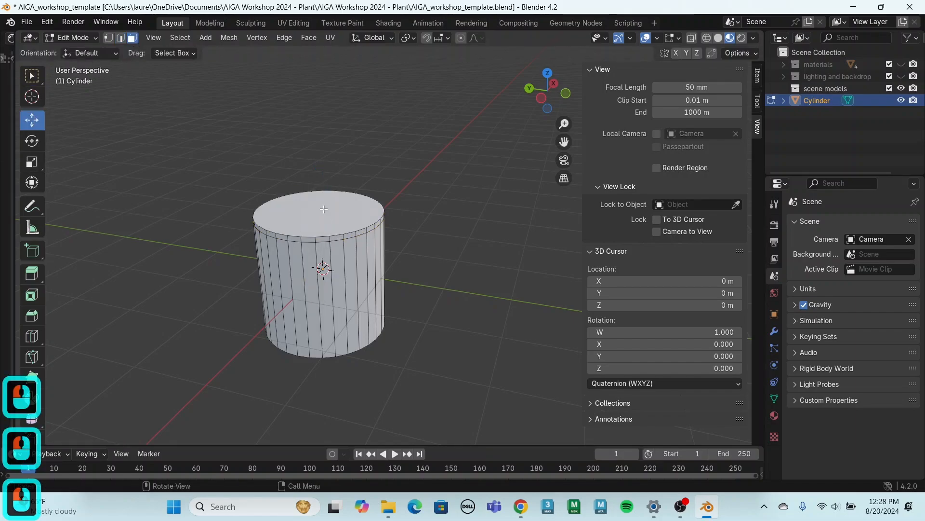
left_click(333, 230)
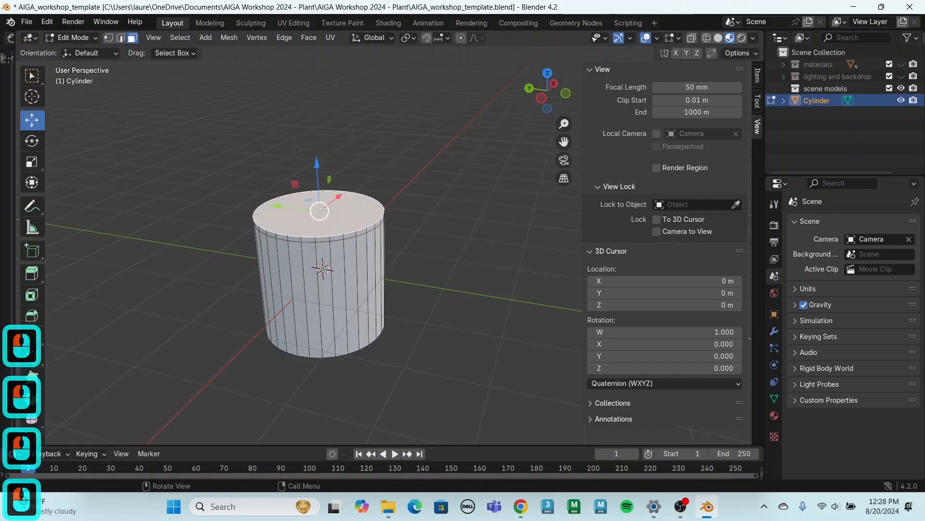
left_click(39, 163)
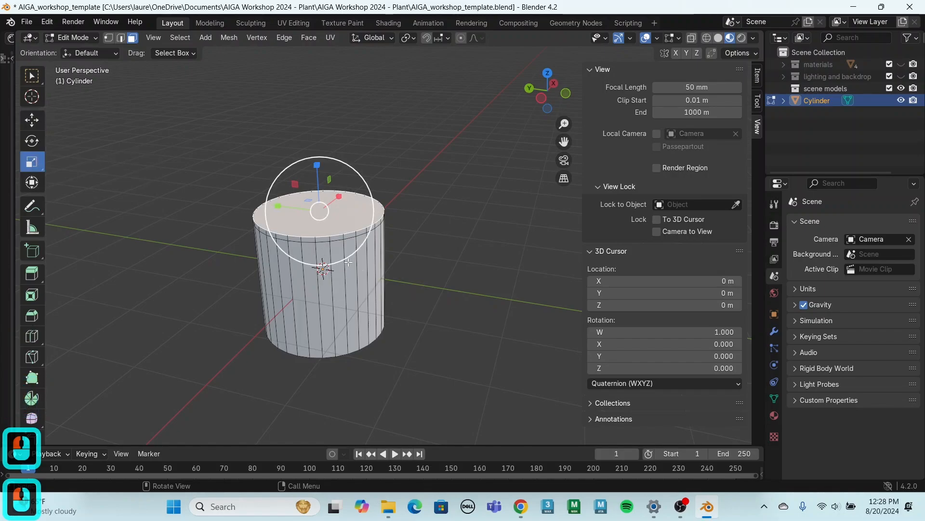
mouse_move(346, 257)
left_mouse_down()
mouse_move(333, 256)
mouse_move(335, 246)
left_mouse_up()
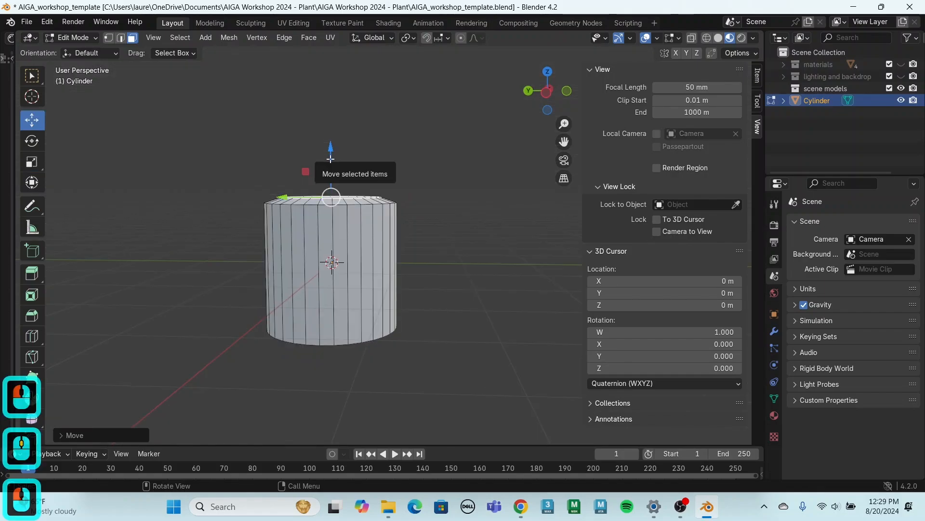
left_click_drag(329, 160, 333, 166)
middle_click_drag(446, 218, 413, 256)
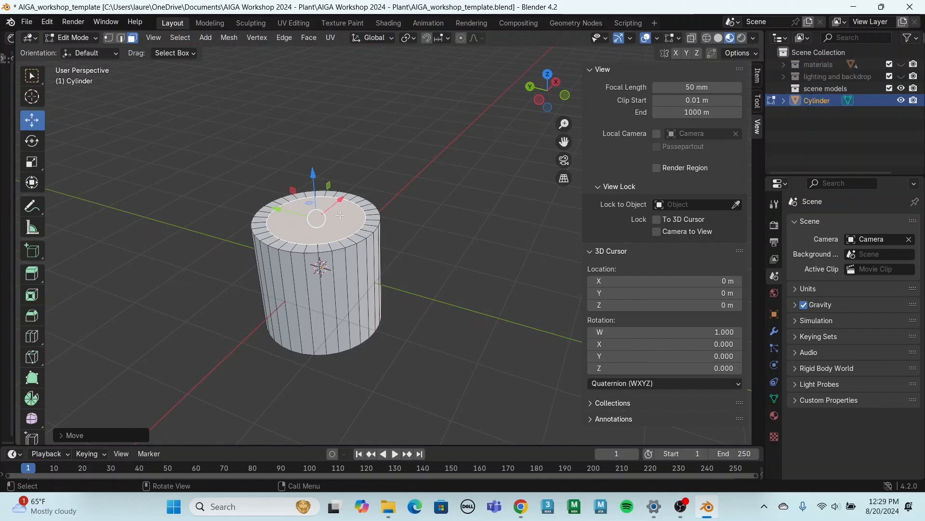
Extrude the inset top face about 0.95 m down into the cylinder and, using X-ray, lower it further toward the base
key("e")
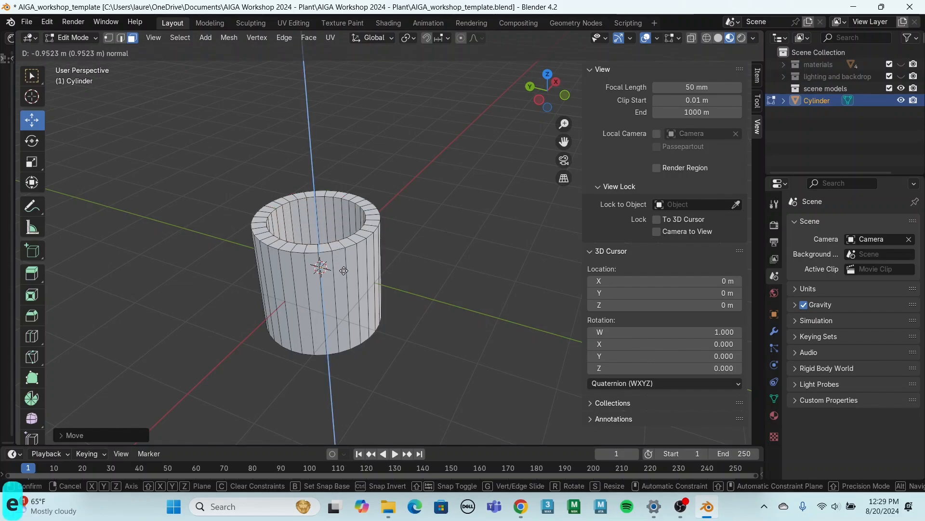
left_click(343, 271)
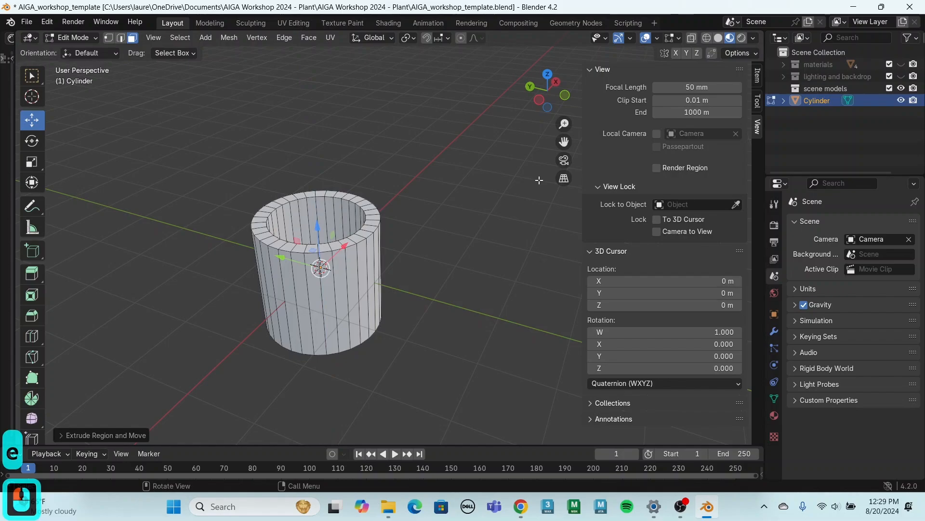
left_click(692, 40)
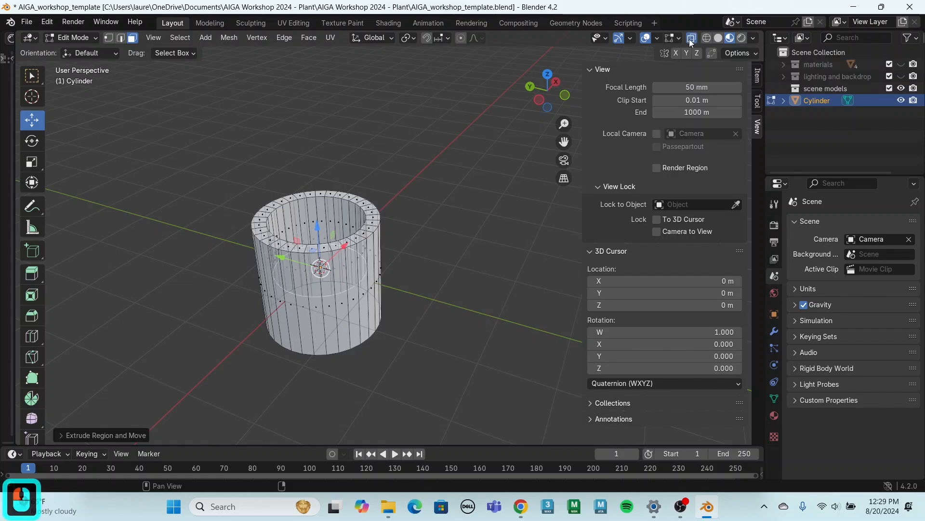
middle_click_drag(424, 203, 420, 251)
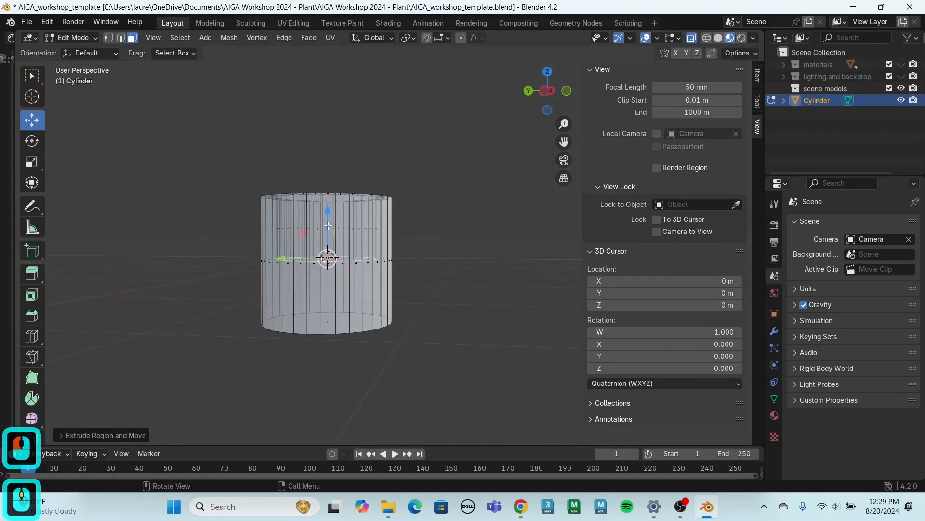
left_click_drag(328, 225, 342, 274)
mouse_move(420, 222)
middle_mouse_down()
mouse_move(443, 241)
mouse_move(430, 252)
middle_mouse_up()
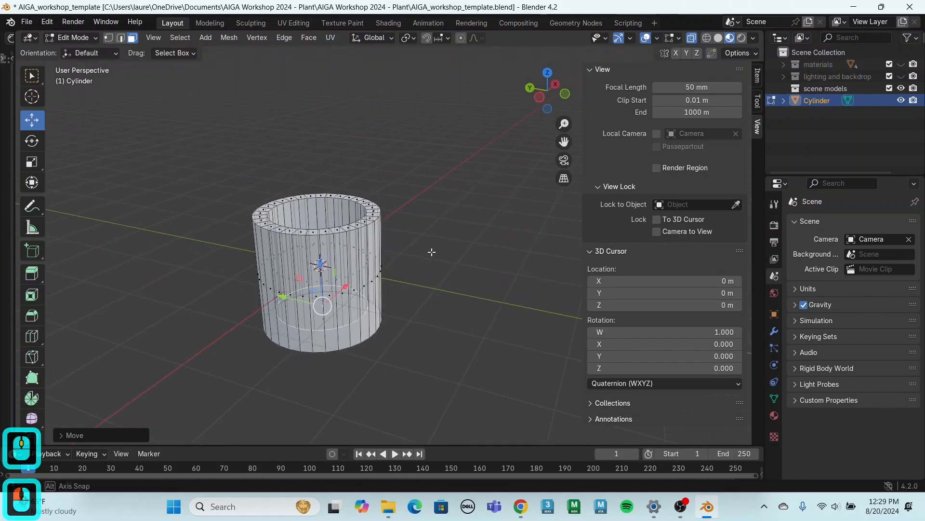
left_click(690, 39)
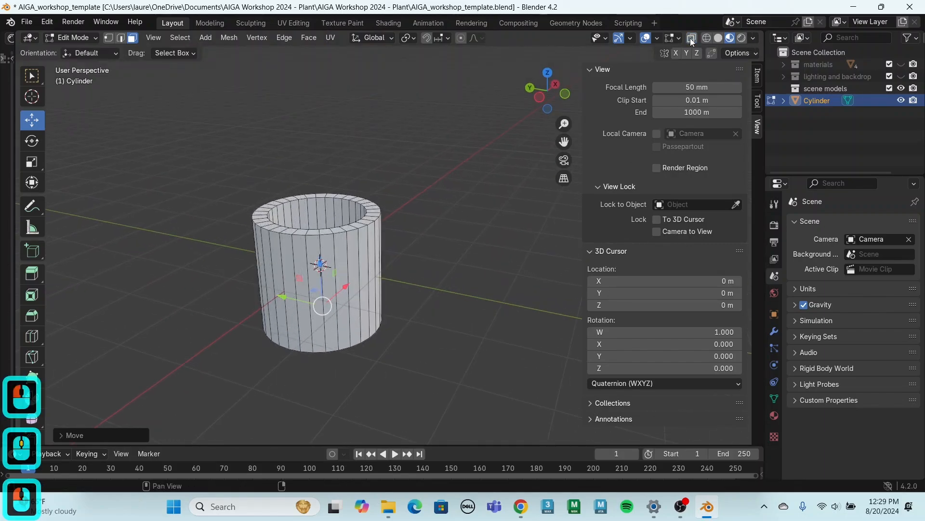
Rename the cylinder object as pot
double_click(820, 100)
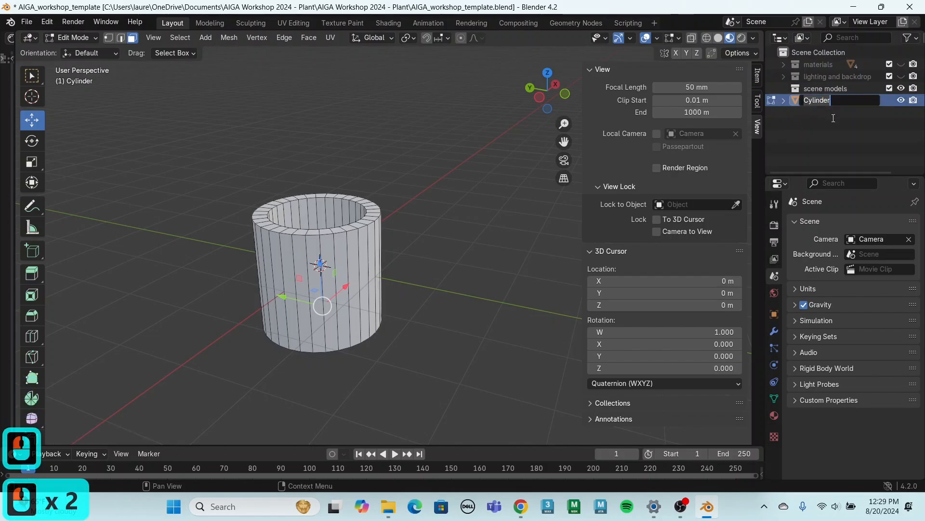
type("pot")
key("Return")
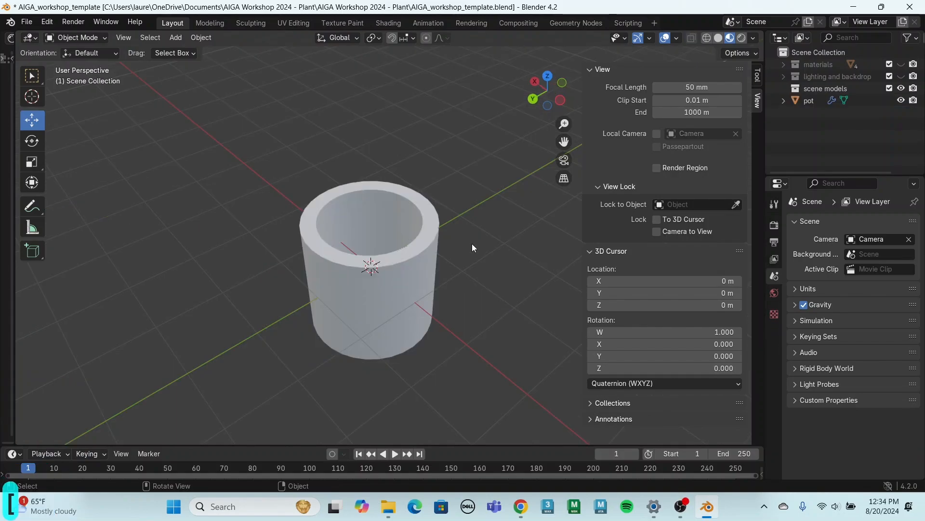
Add a new cylinder mesh at the pot's centre and switch it to Edit Mode
left_click(175, 38)
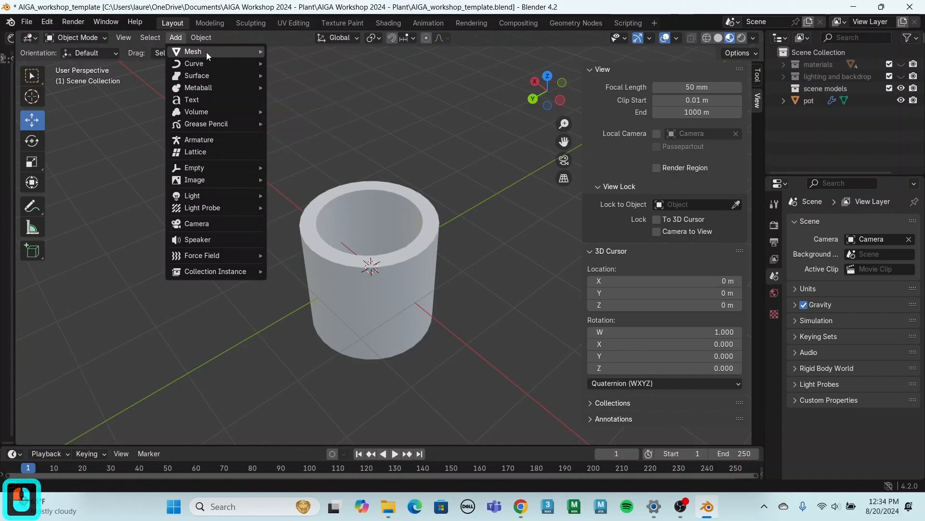
mouse_move(207, 52)
left_click(297, 111)
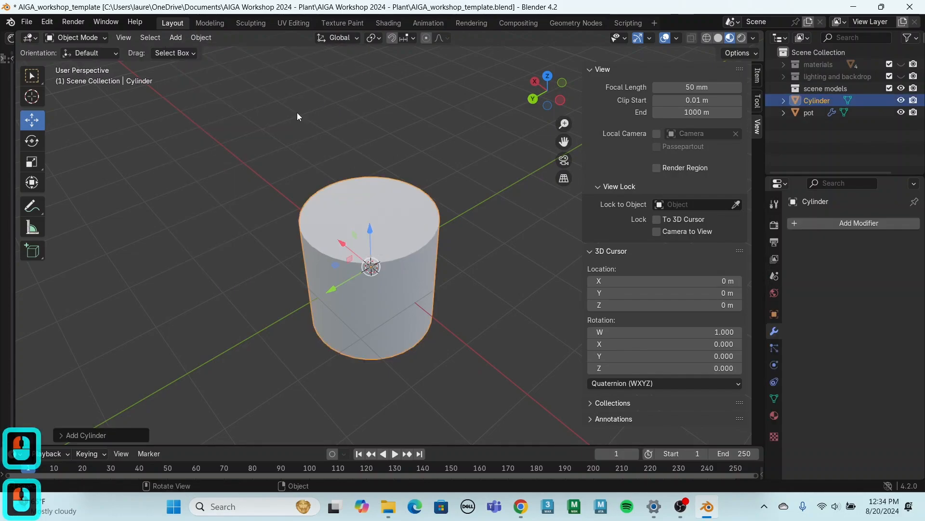
left_click(94, 38)
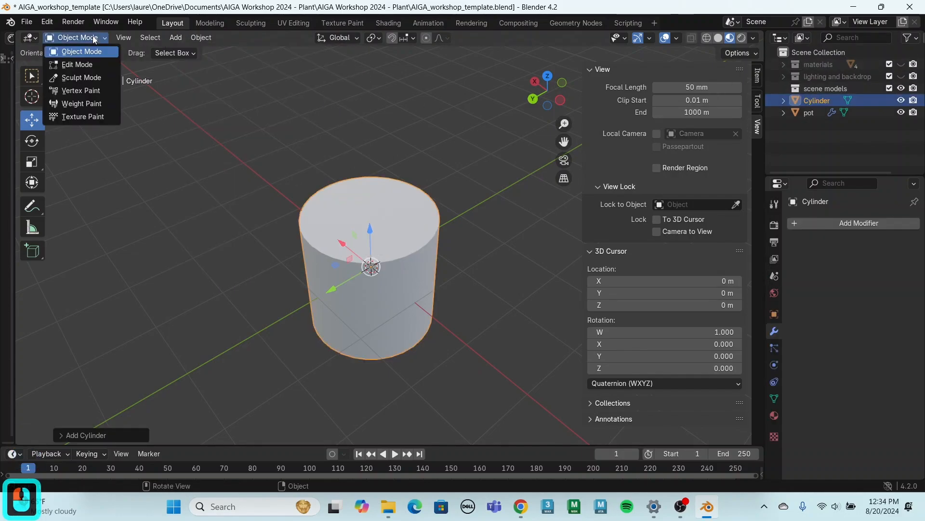
left_click(77, 64)
left_click(748, 54)
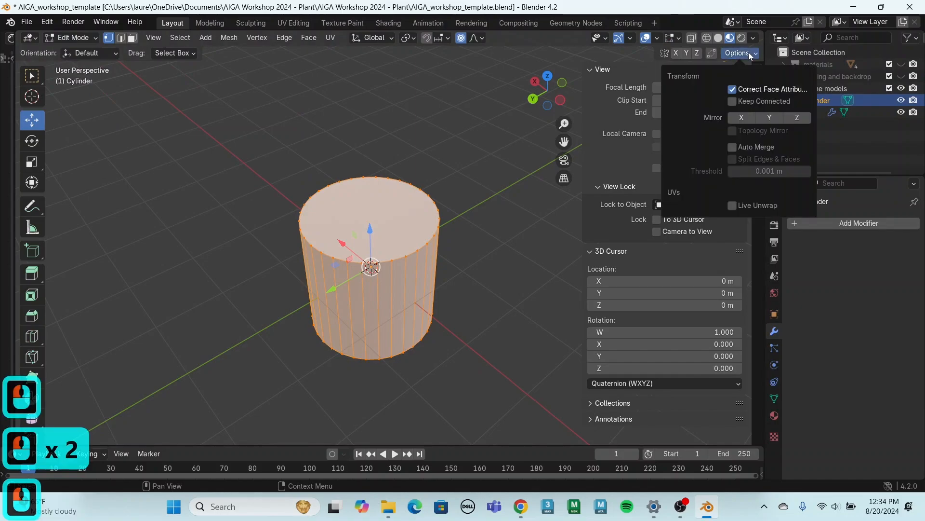
left_click(751, 56)
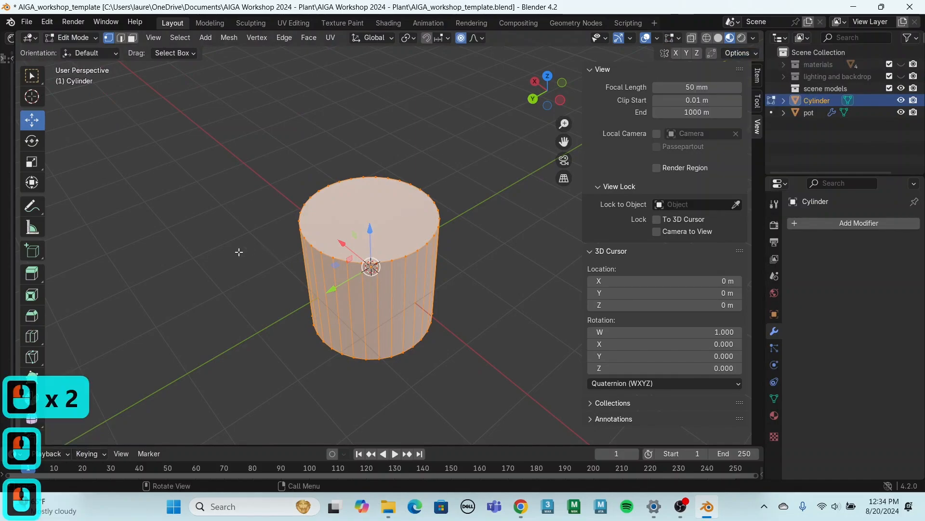
In face selection mode, scale the whole cylinder down to fit inside the pot and raise it to just below the rim
left_click(133, 37)
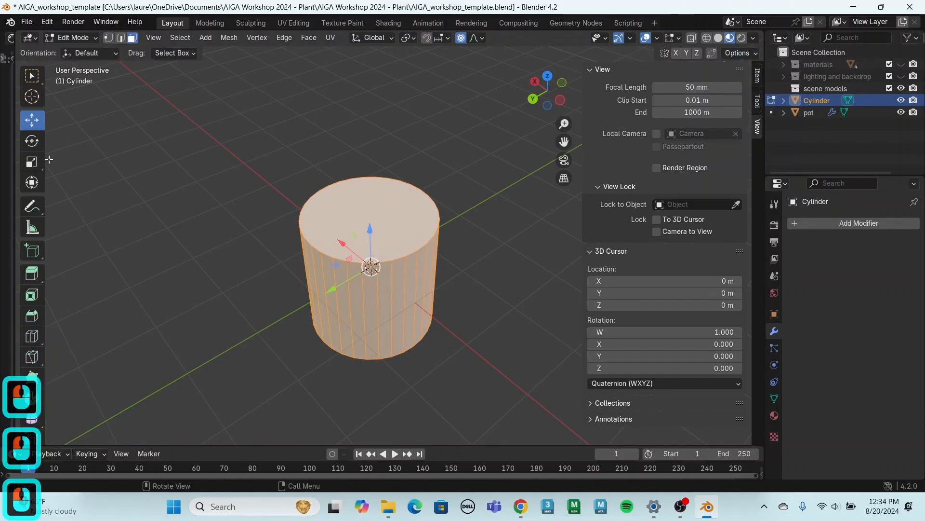
left_click(30, 168)
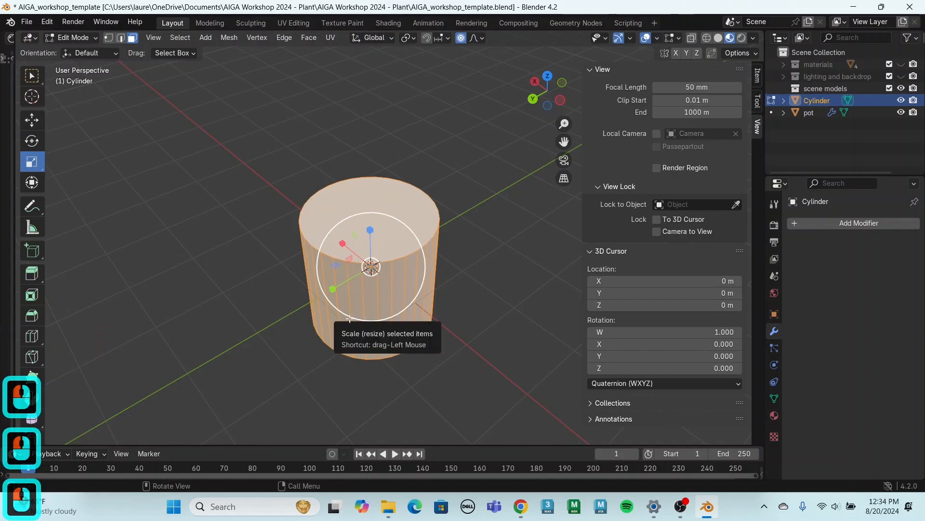
left_click_drag(346, 312, 347, 292)
left_click(31, 120)
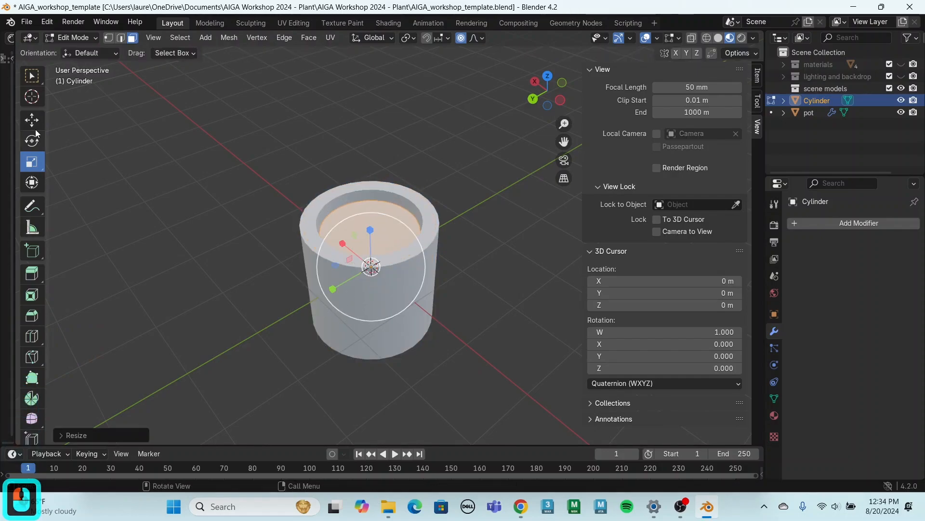
mouse_move(370, 230)
left_mouse_down()
mouse_move(368, 213)
mouse_move(368, 225)
left_mouse_up()
middle_click_drag(565, 227, 506, 224)
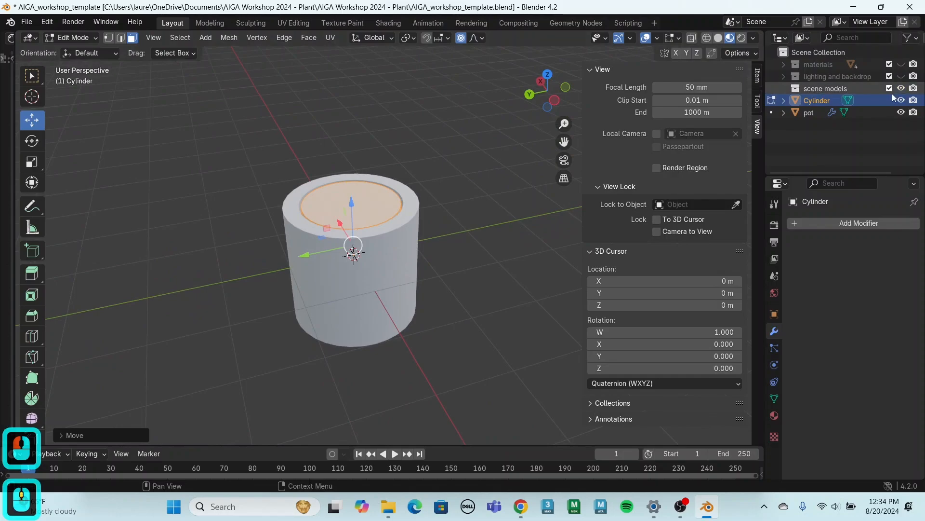
Hide the pot and cut a horizontal edge loop around the inner cylinder, sliding it close to the upper edge
left_click(901, 112)
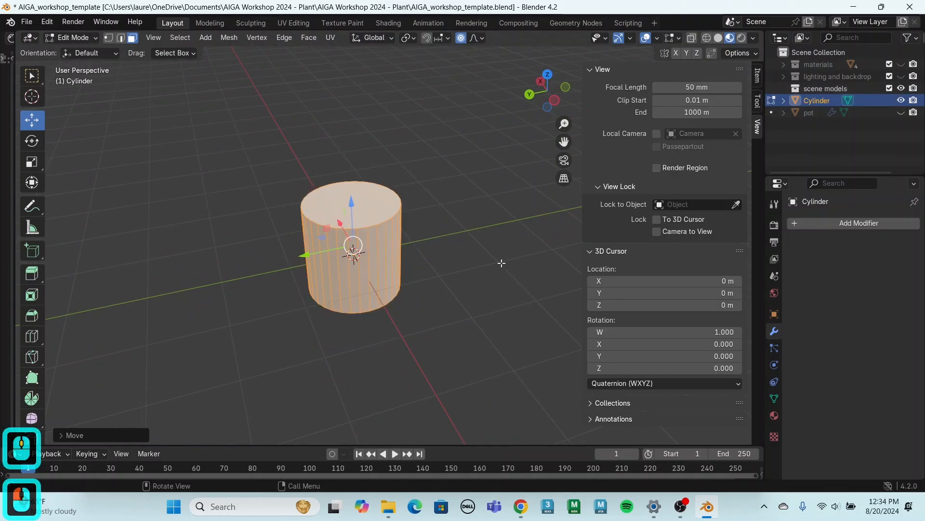
middle_click_drag(460, 254, 471, 252)
left_click(121, 38)
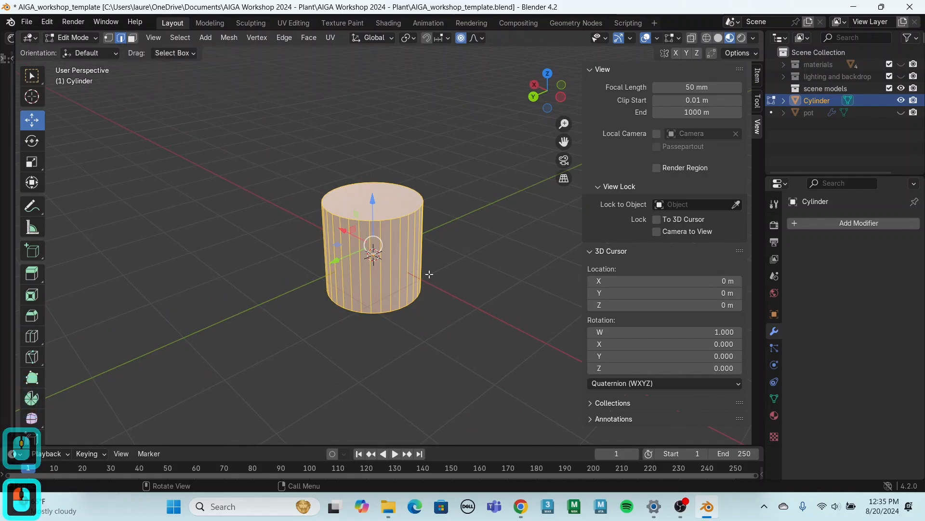
key("ctrl+r")
left_click(378, 278)
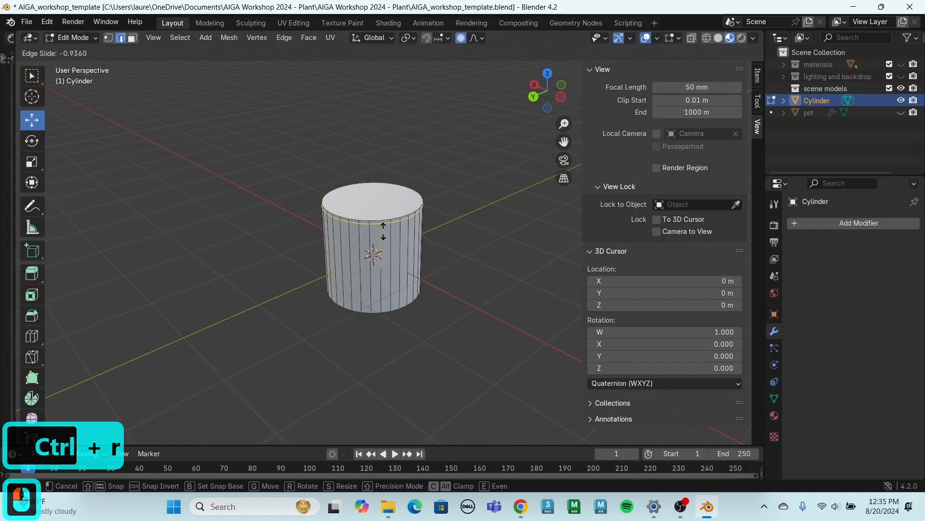
left_click(383, 231)
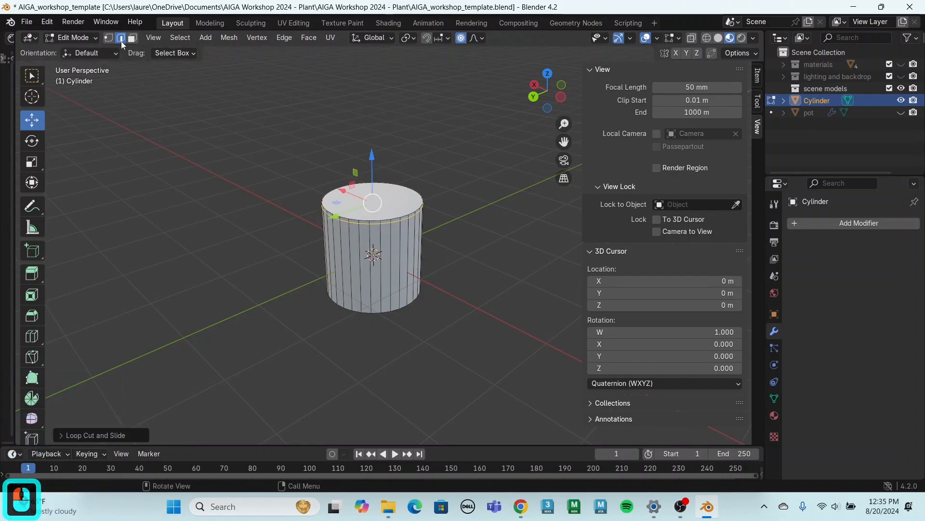
Return to Object Mode and add a Subdivision Surface modifier to the inner cylinder
left_click(66, 39)
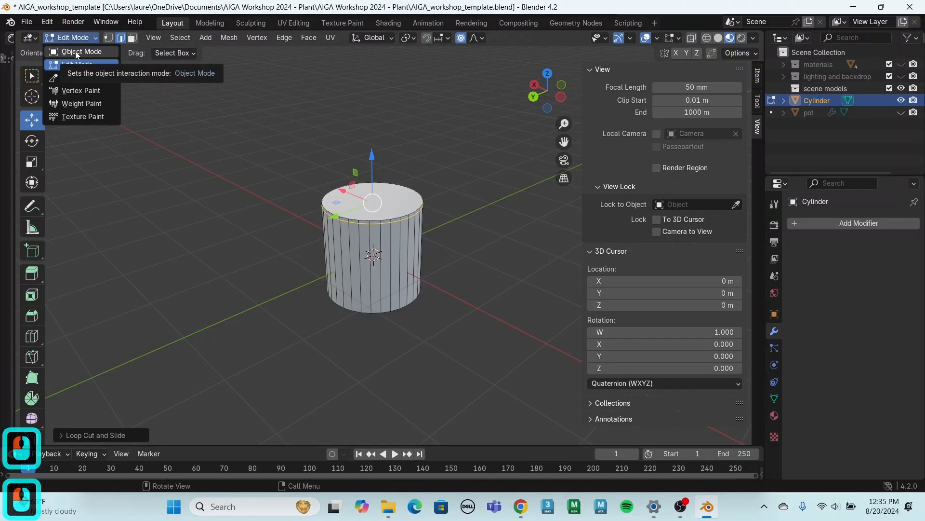
left_click(77, 49)
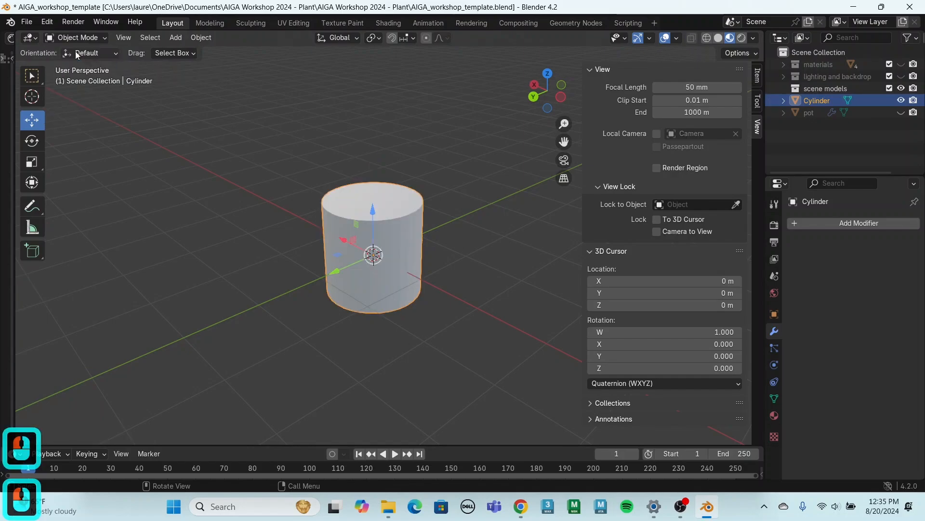
left_click(844, 223)
left_click(843, 228)
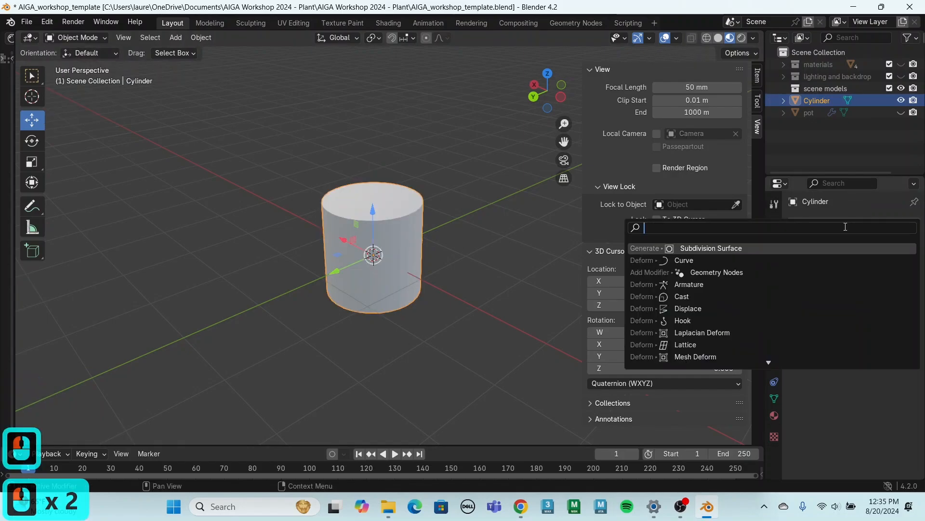
type("subdivi")
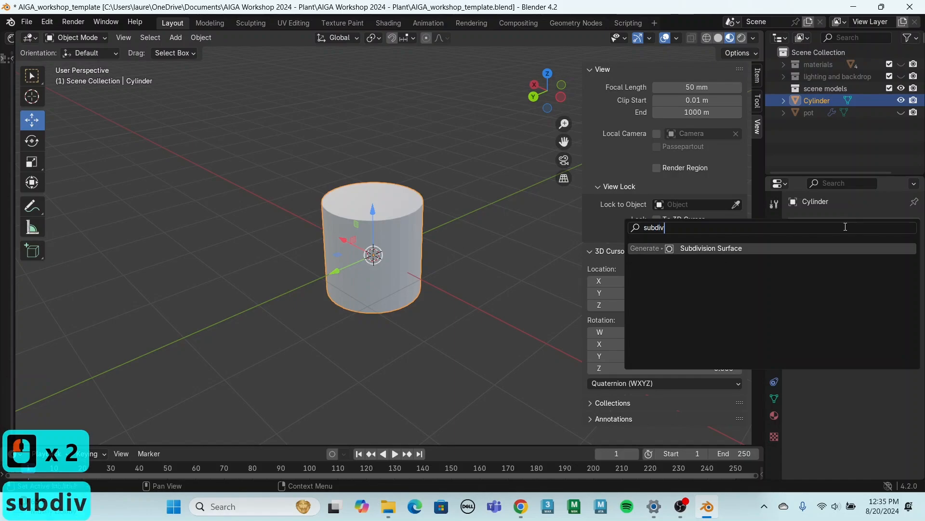
left_click(732, 249)
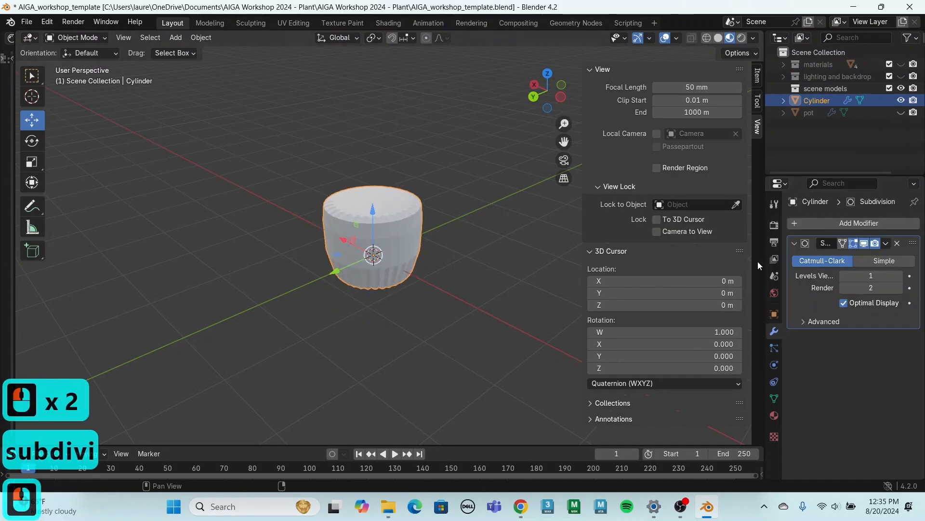
Set the Subdivision Surface viewport level to 4 and switch the viewport to solid shading
left_click(900, 276)
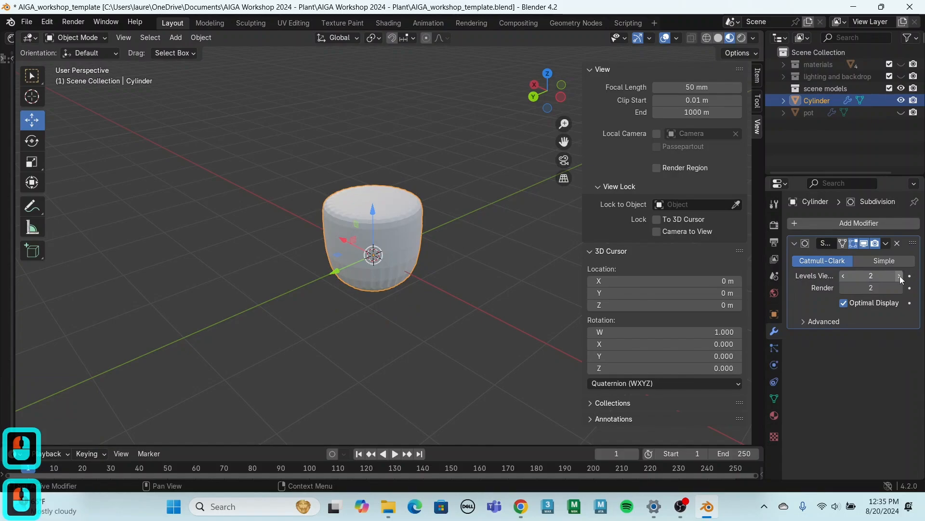
left_click(900, 275)
mouse_move(490, 275)
middle_mouse_down()
mouse_move(438, 247)
mouse_move(440, 286)
middle_mouse_up()
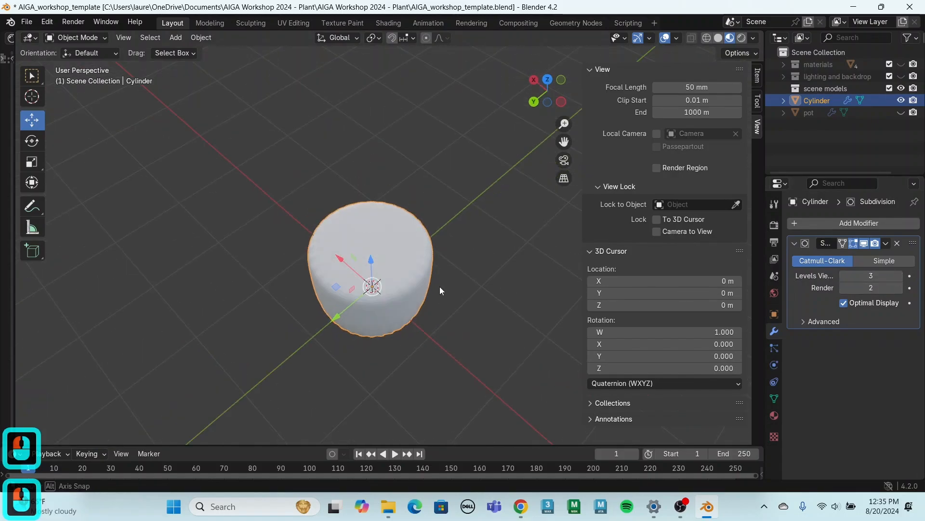
left_click(706, 38)
left_click(719, 38)
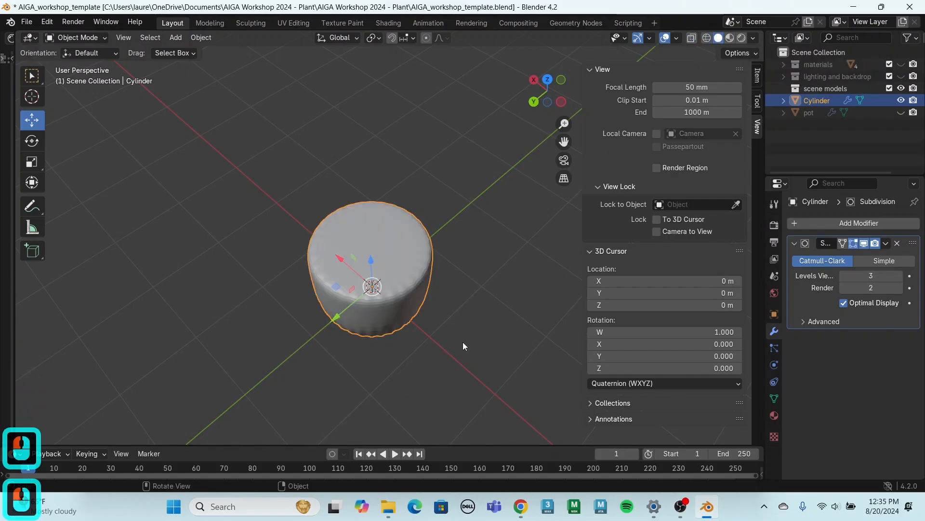
left_click(901, 276)
mouse_move(531, 316)
middle_mouse_down()
mouse_move(533, 279)
mouse_move(539, 301)
middle_mouse_up()
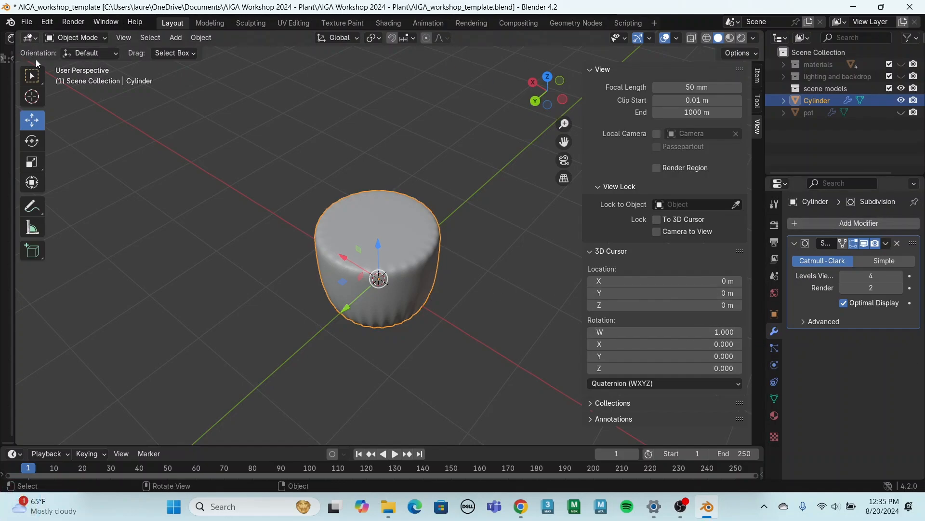
Apply the Subdivision Surface modifier and open the dense cylinder mesh in Edit Mode
left_click(886, 245)
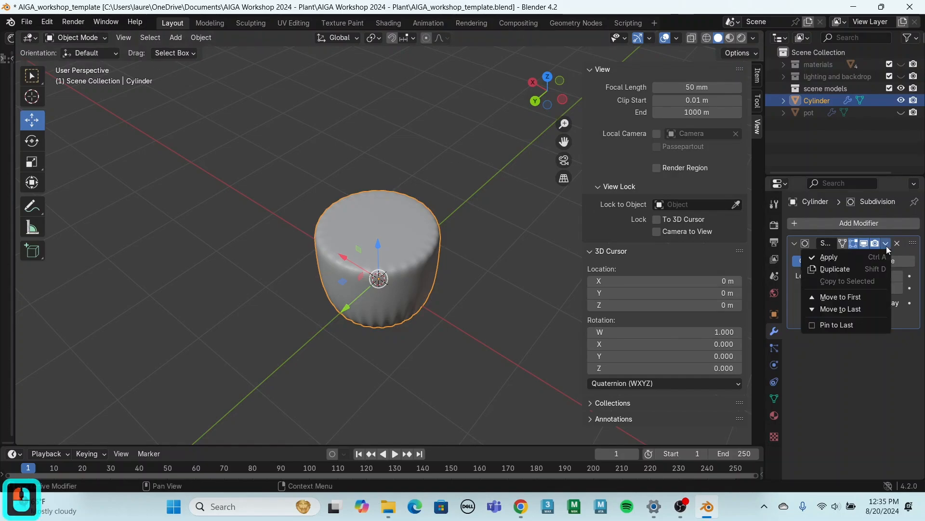
left_click(866, 260)
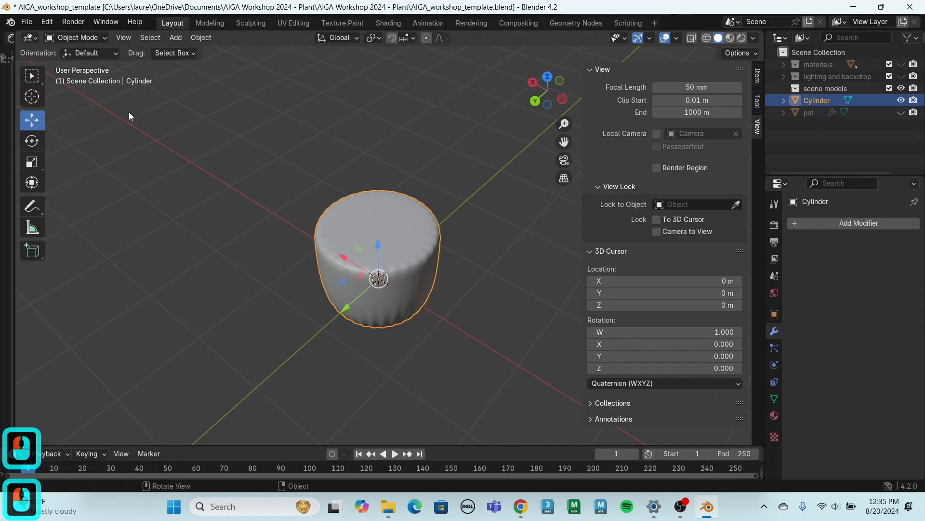
left_click(92, 38)
left_click(84, 65)
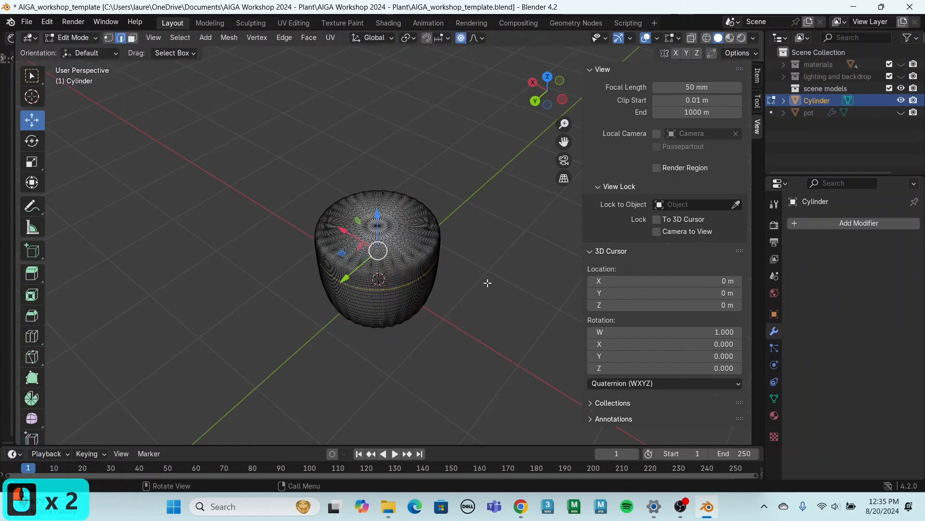
scroll(429, 233, "up", 5)
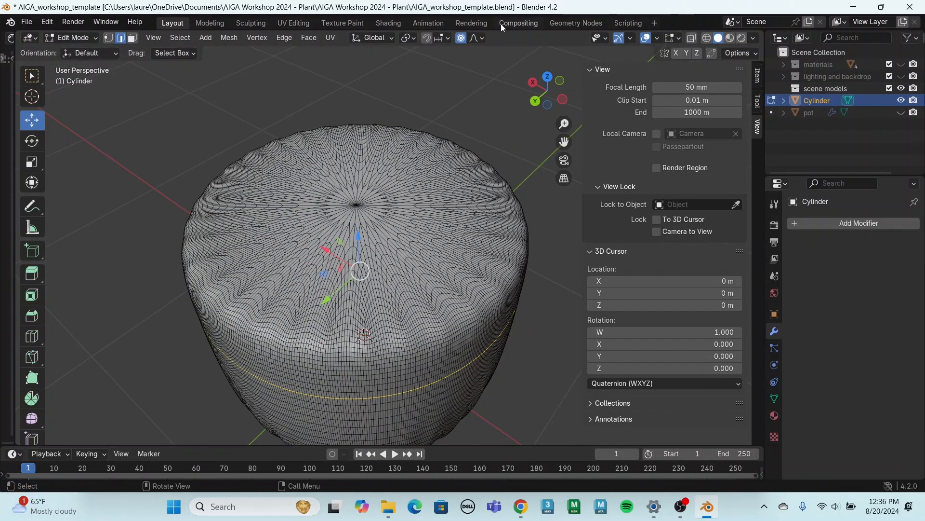
With proportional editing on and vertex selection active, raise one vertex on the cylinder's top surface slightly, adjusting the influence radius
left_click(466, 42)
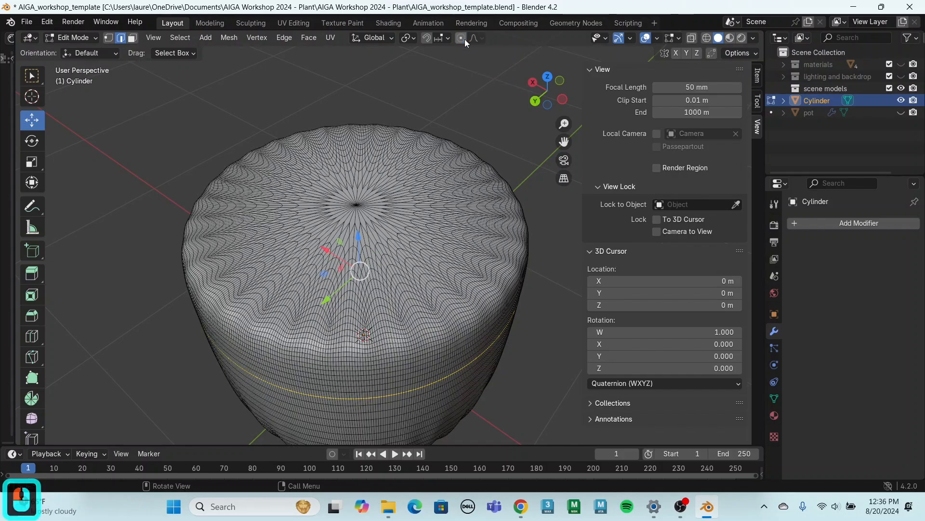
left_click(466, 42)
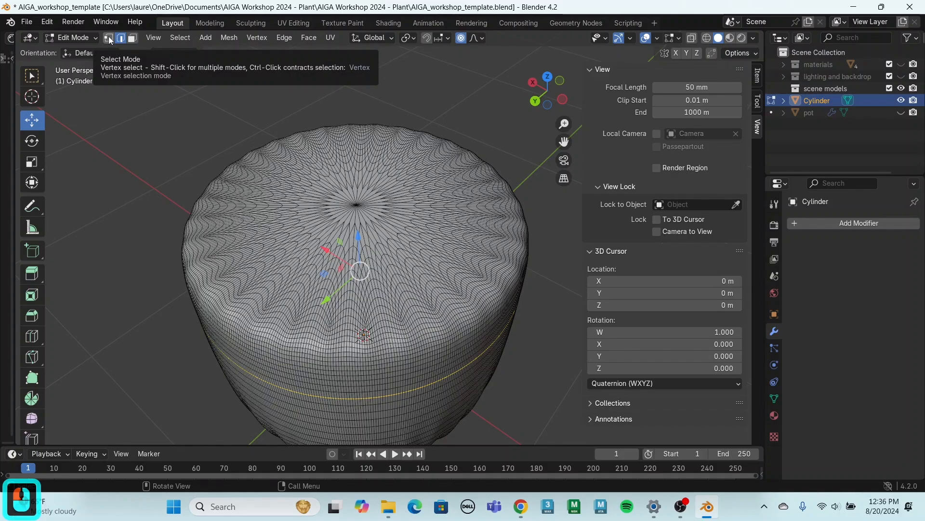
left_click(109, 39)
left_click(422, 242)
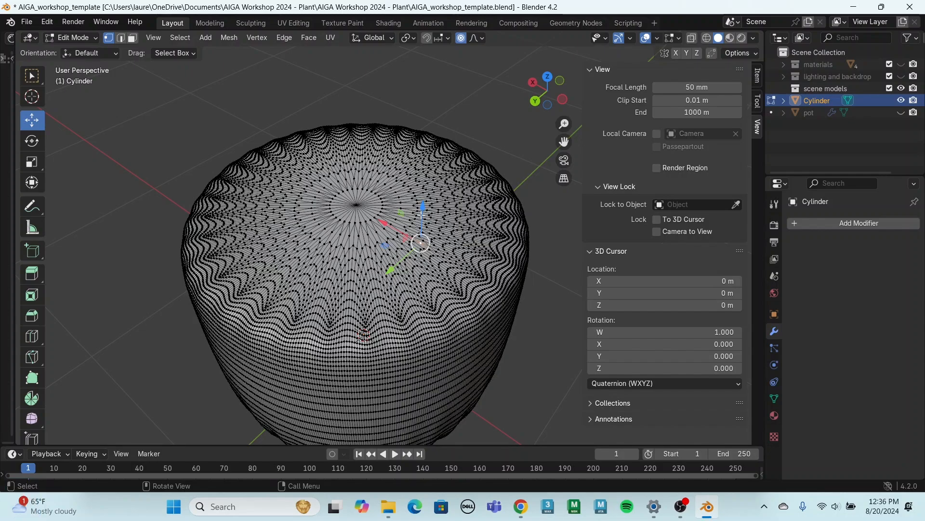
left_click_drag(420, 209, 440, 206)
scroll(436, 210, "down", 9)
scroll(440, 205, "up", 8)
scroll(441, 205, "down", 2)
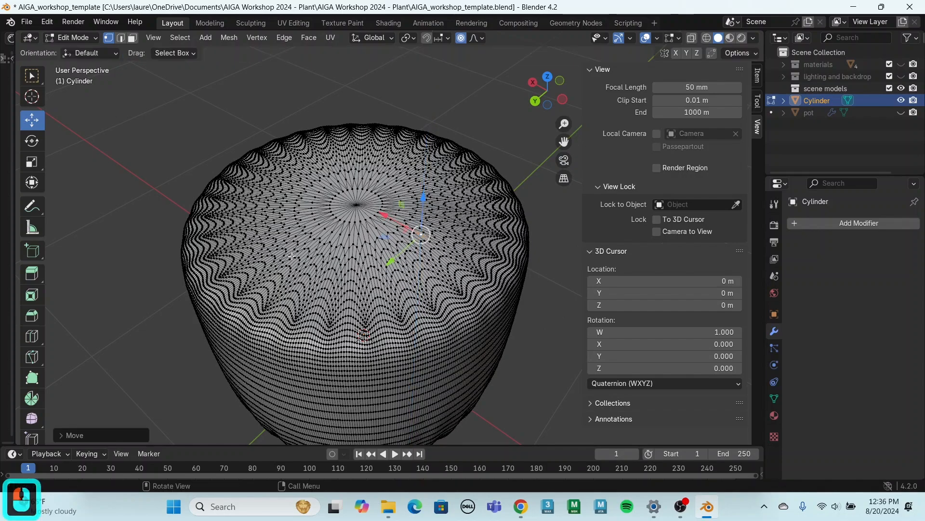
Raise three more vertices spread across the cylinder's top with proportional editing to make the soil surface uneven
double_click(285, 259)
left_click_drag(281, 227, 277, 210)
left_click(379, 276)
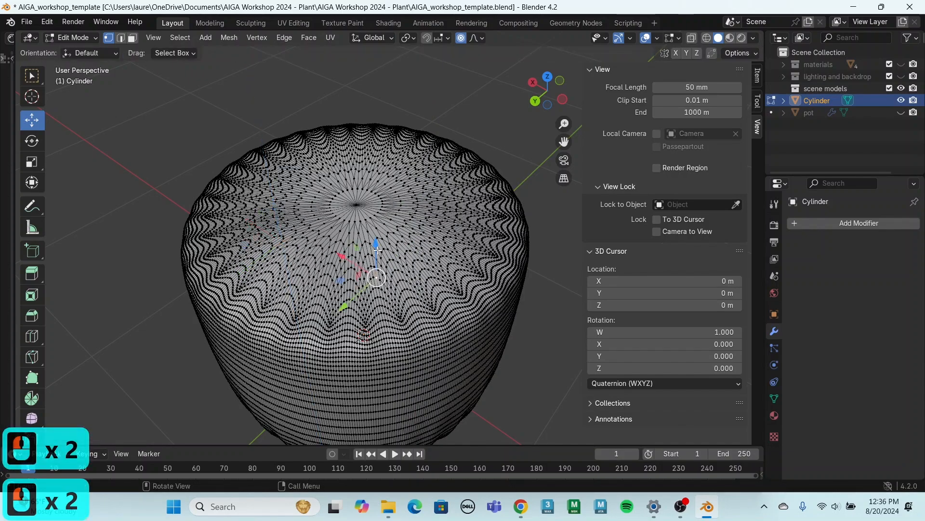
left_click_drag(377, 249, 376, 243)
left_click(266, 173)
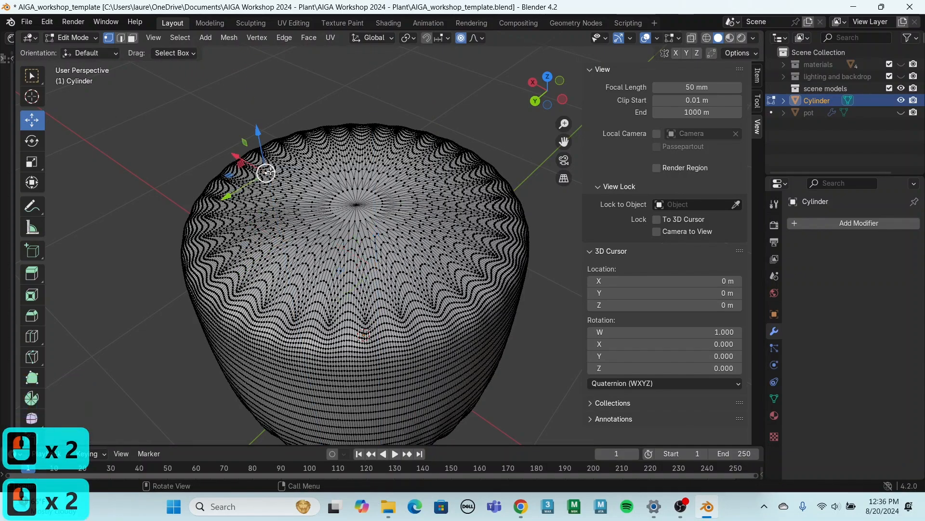
left_click_drag(261, 155, 259, 148)
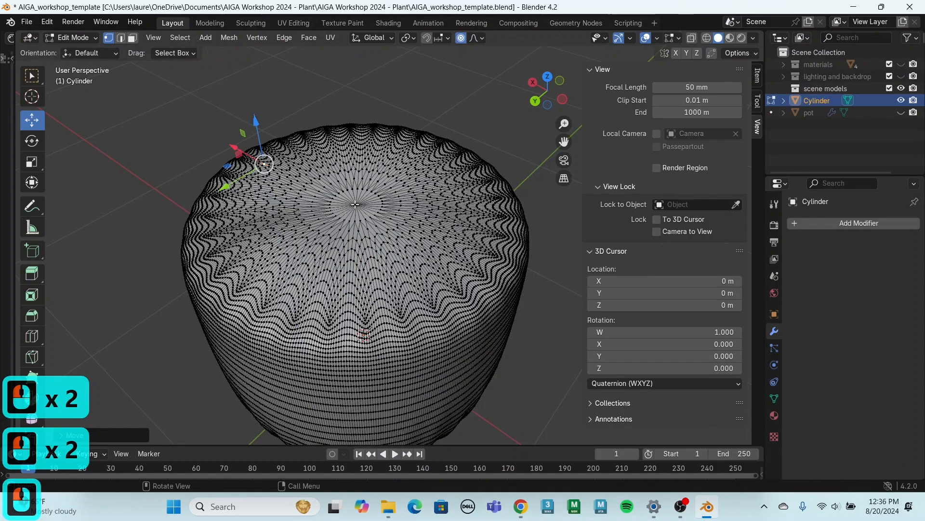
Lower the centre vertex of the cylinder's top slightly and raise three more vertices toward its far side with proportional editing
left_click(356, 206)
left_click_drag(353, 174, 355, 184)
left_click(339, 144)
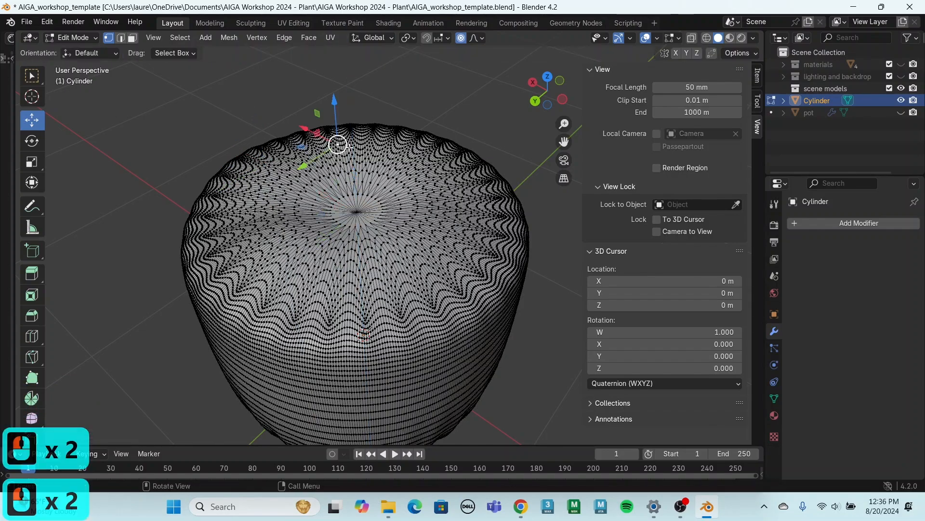
left_click_drag(334, 116, 334, 107)
left_click(425, 156)
left_click_drag(433, 134, 434, 123)
left_click(436, 188)
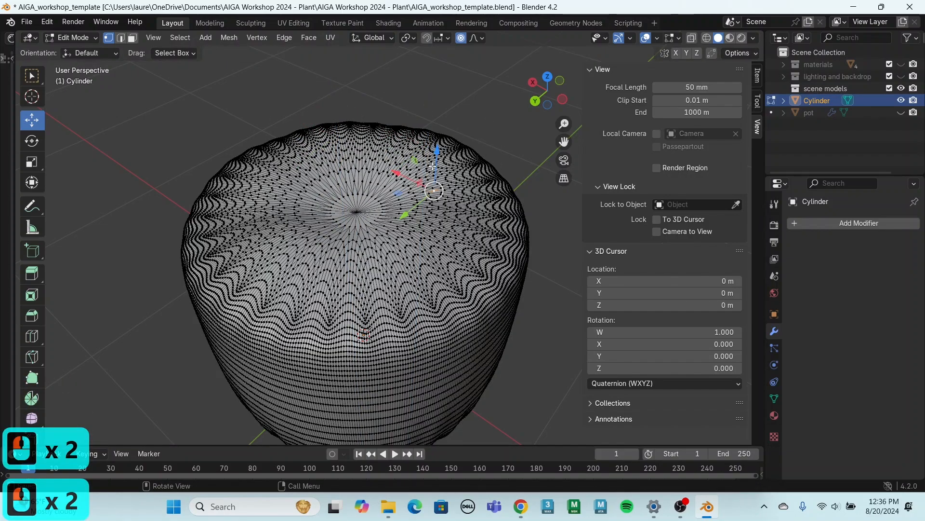
left_click_drag(433, 167, 435, 152)
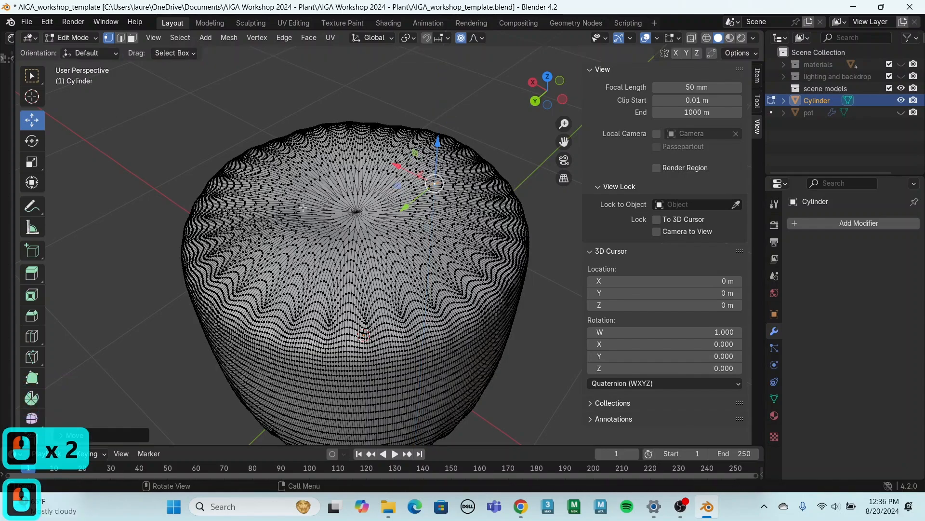
Return to Object Mode and apply Shade Smooth to the sculpted cylinder
left_click(98, 37)
left_click(79, 48)
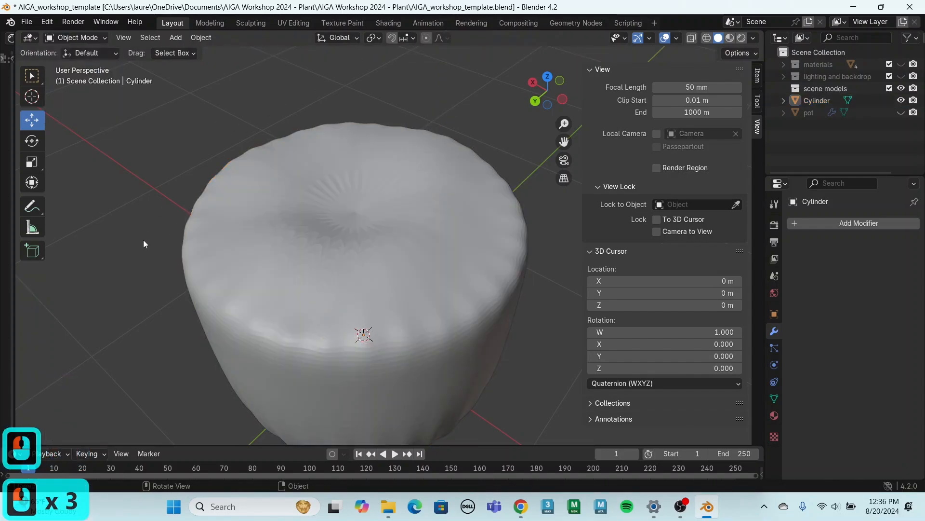
scroll(143, 243, "down", 3)
middle_click_drag(193, 282, 313, 333)
middle_click_drag(240, 170, 263, 207)
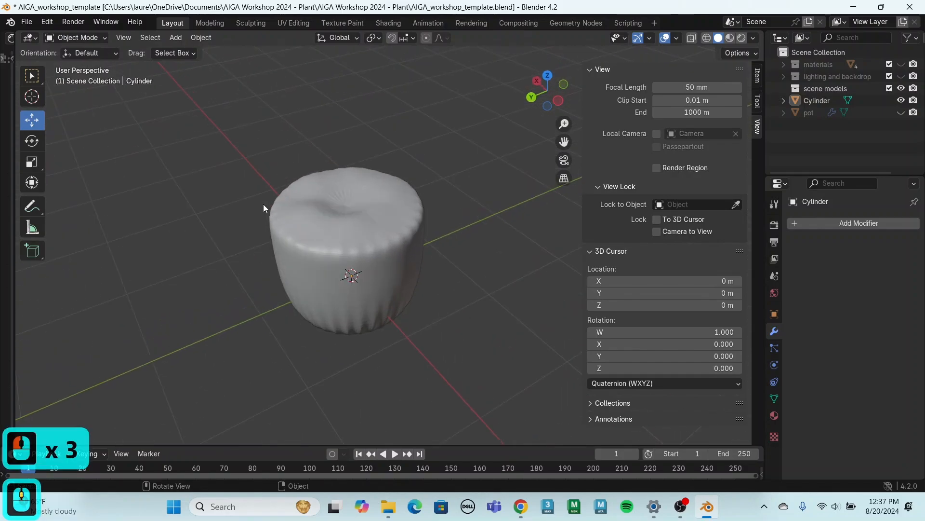
scroll(263, 204, "up", 3)
left_click(264, 205)
left_click(201, 37)
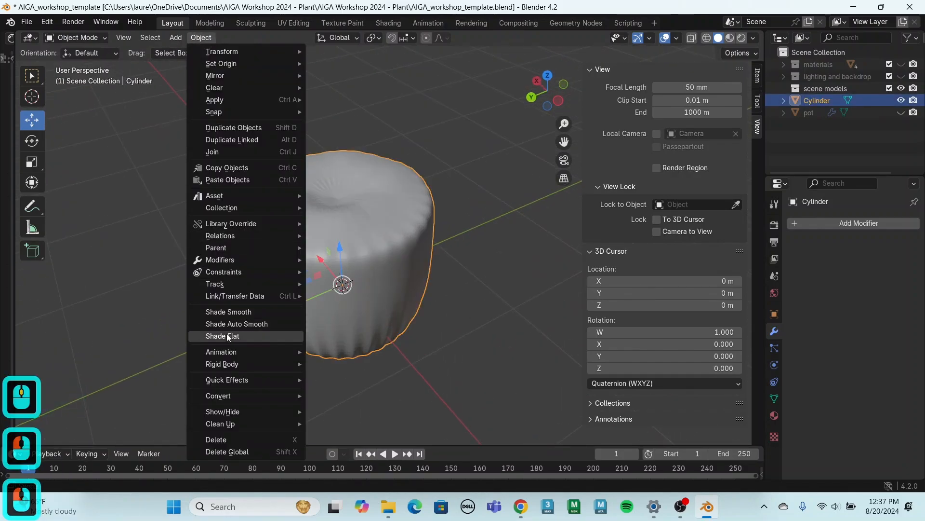
left_click(224, 311)
mouse_move(484, 319)
middle_mouse_down()
mouse_move(488, 354)
mouse_move(479, 326)
middle_mouse_up()
scroll(462, 332, "down", 4)
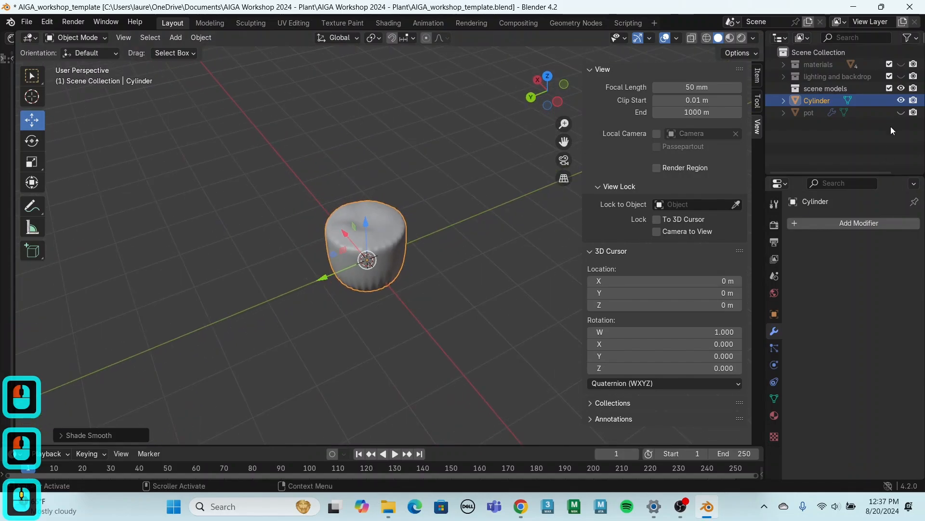
Rename the cylinder to dirt, make the pot visible again and deselect everything
double_click(813, 97)
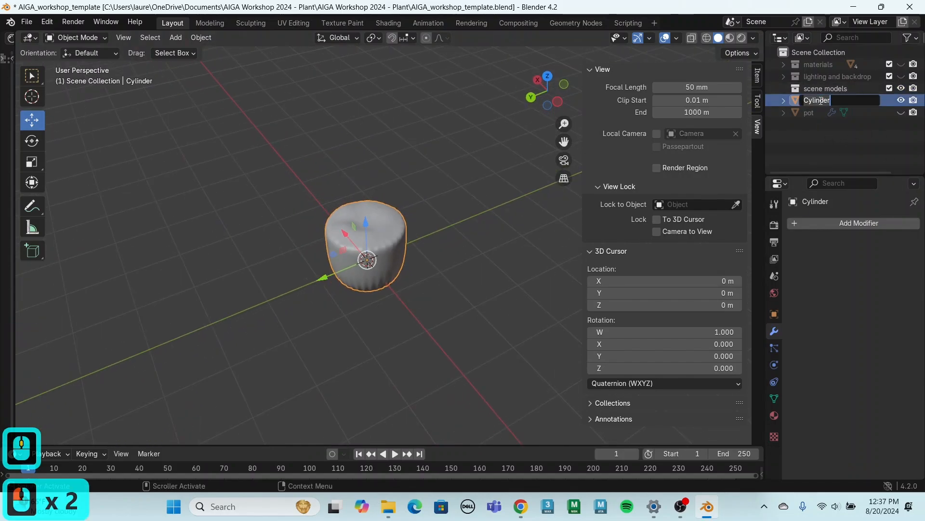
type("dirt")
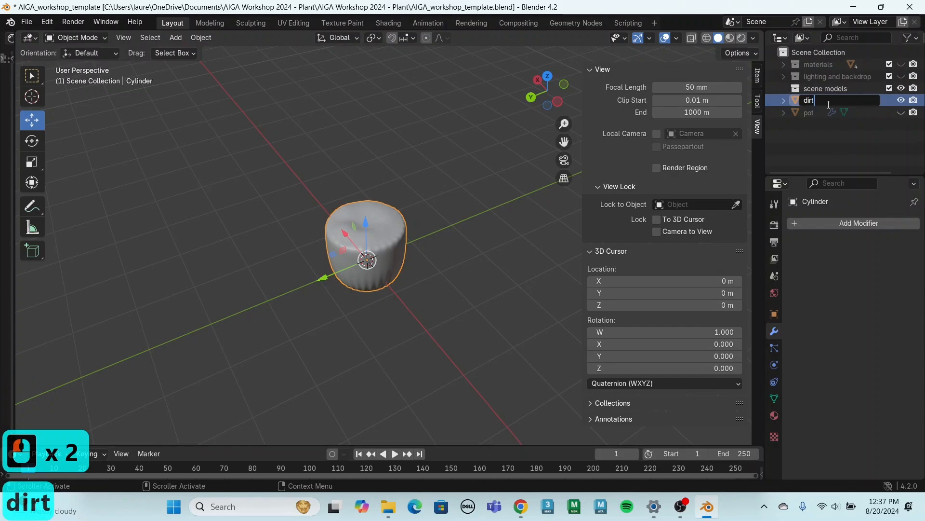
key("Return")
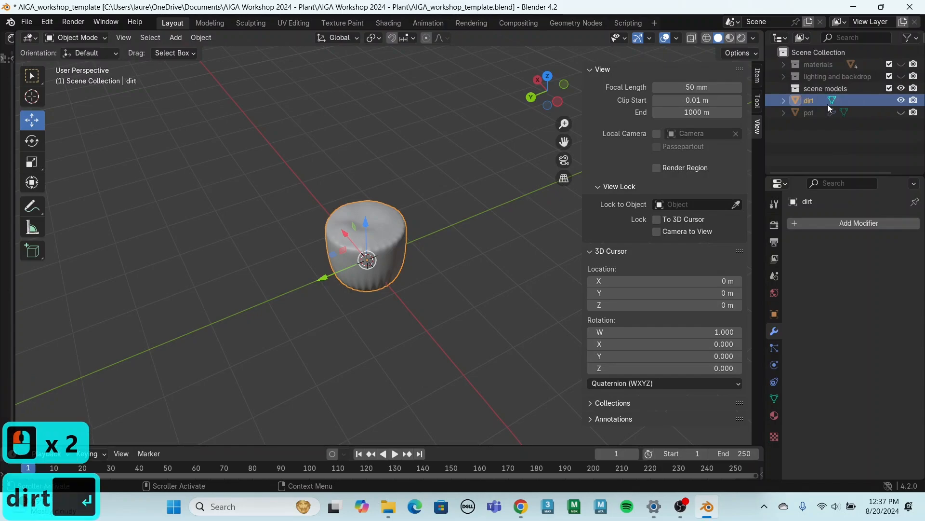
left_click(900, 112)
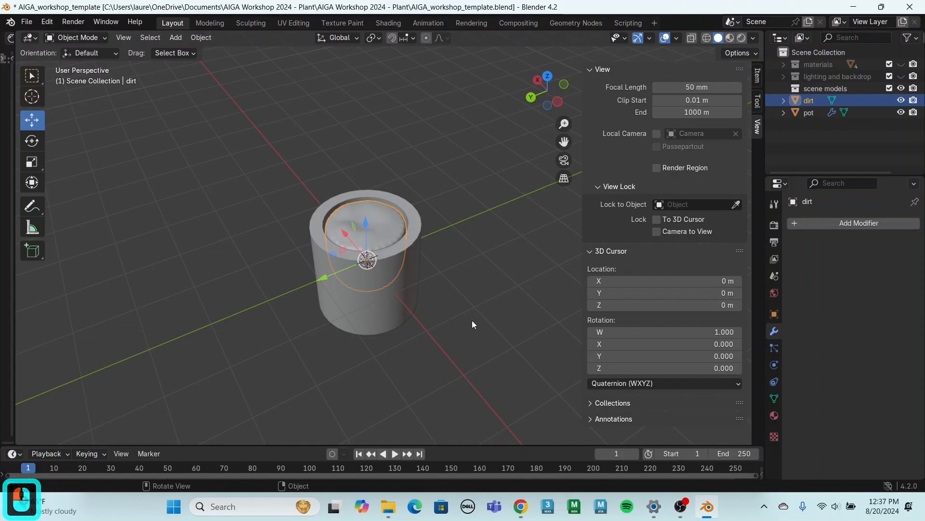
scroll(386, 334, "up", 1)
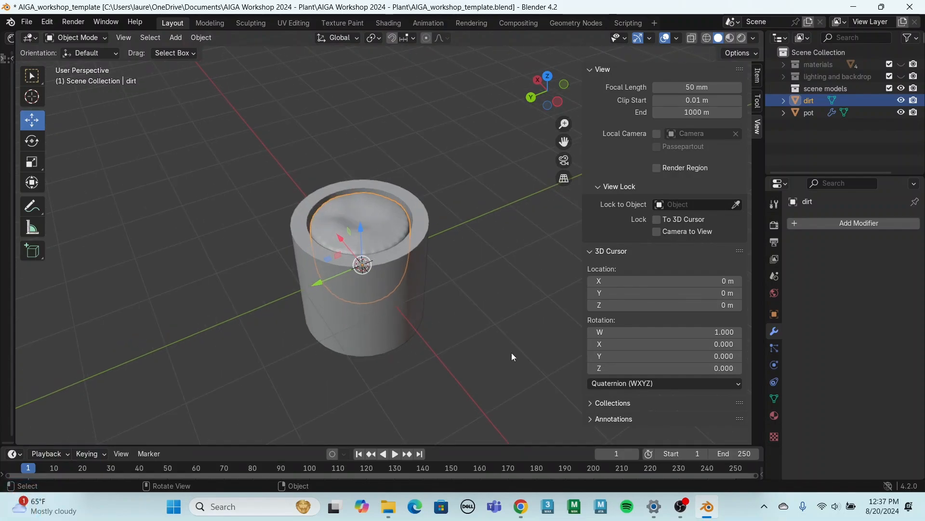
left_click(457, 350)
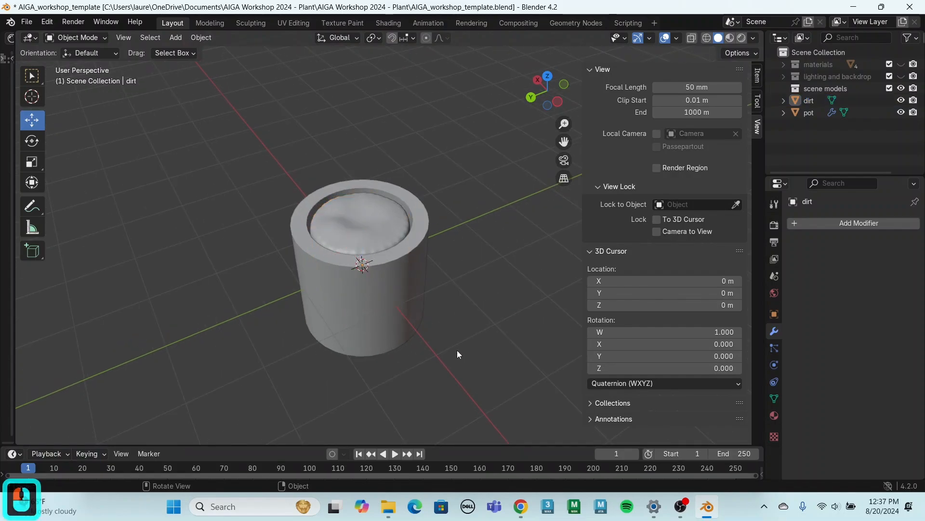
Hide the pot and dirt objects in the viewport and add a cube mesh at the origin
left_click(900, 112)
left_click(900, 101)
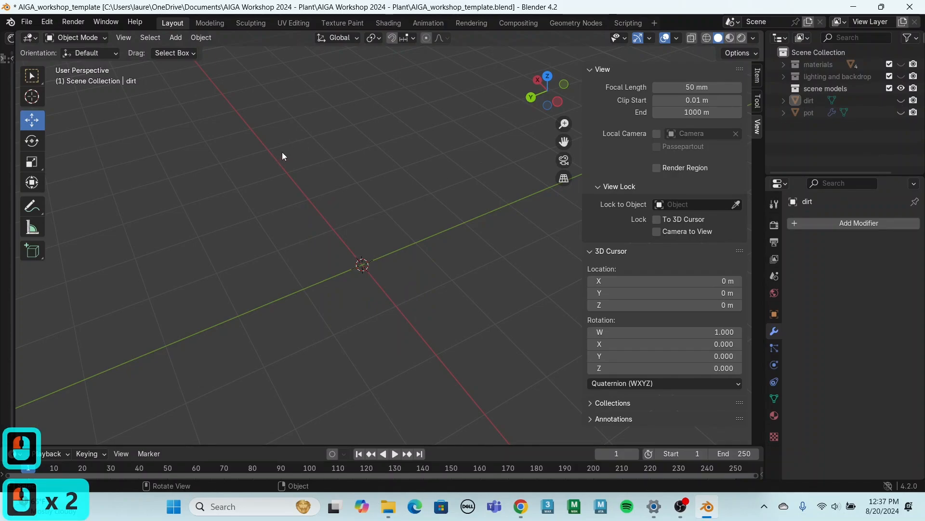
left_click(183, 41)
mouse_move(200, 52)
left_click(299, 61)
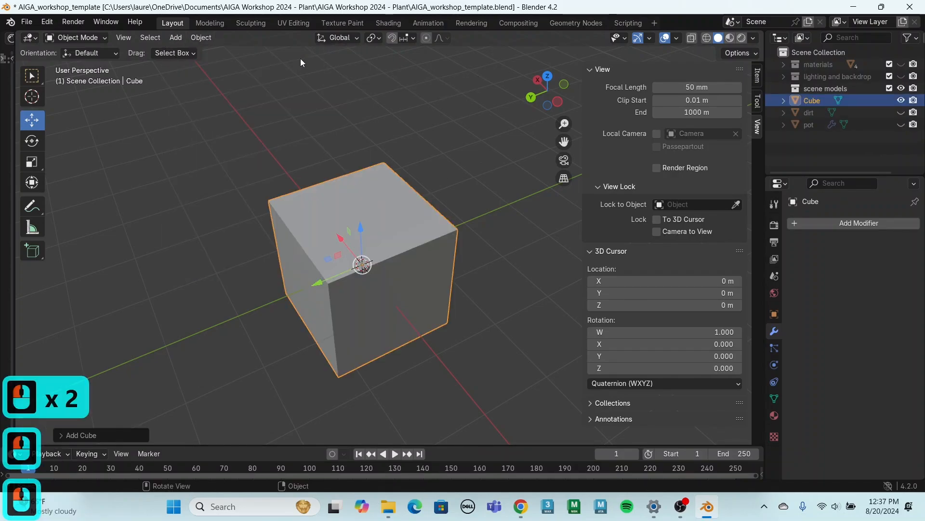
In Edit Mode, scale the whole cube uniformly down to roughly 30 percent of its size and switch back to the Move tool
left_click(76, 38)
left_click(78, 66)
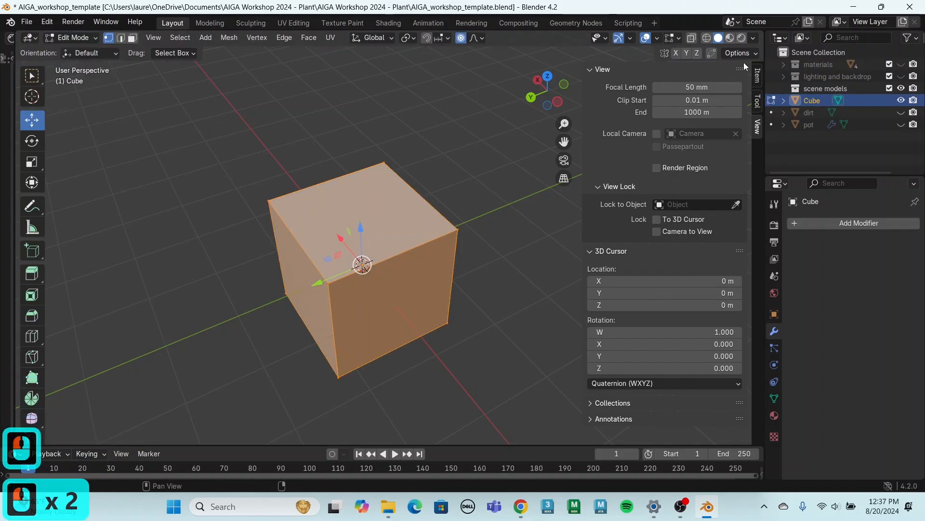
left_click(744, 52)
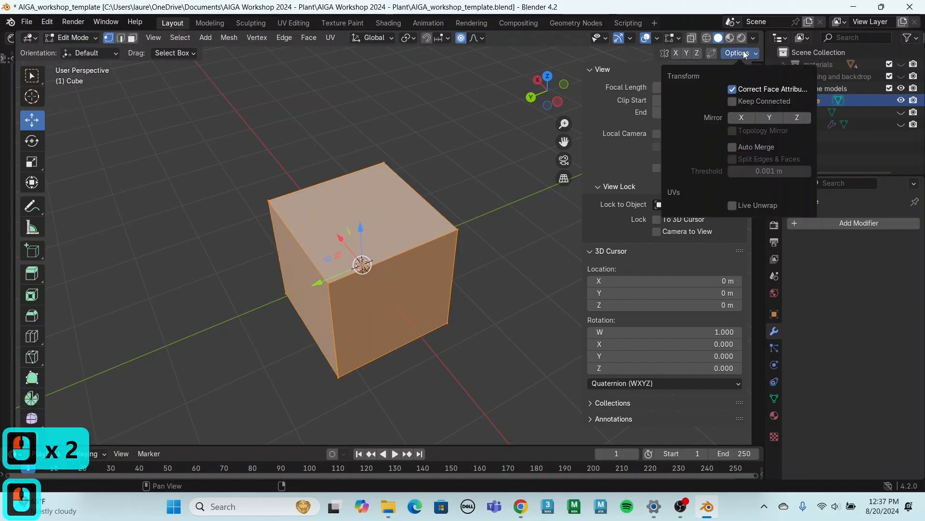
left_click(744, 54)
scroll(289, 284, "down", 2)
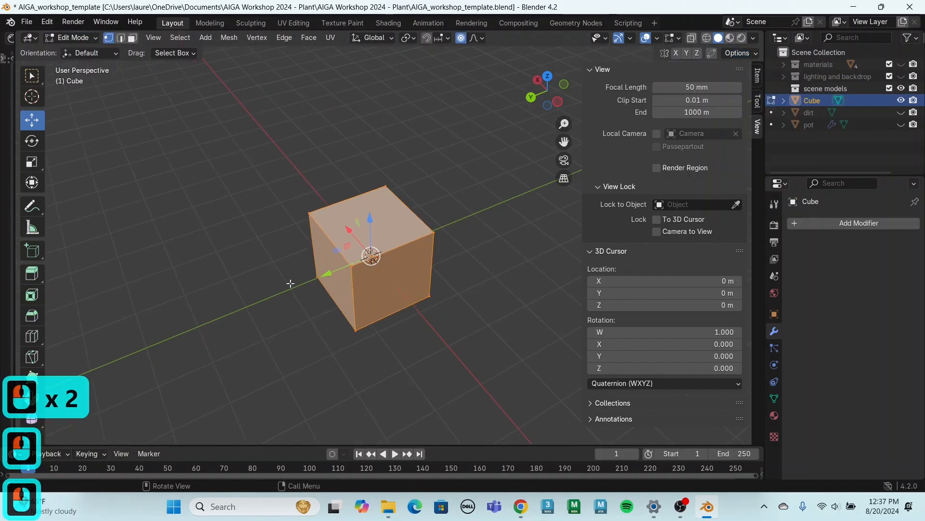
left_click(32, 162)
left_click_drag(398, 302, 376, 265)
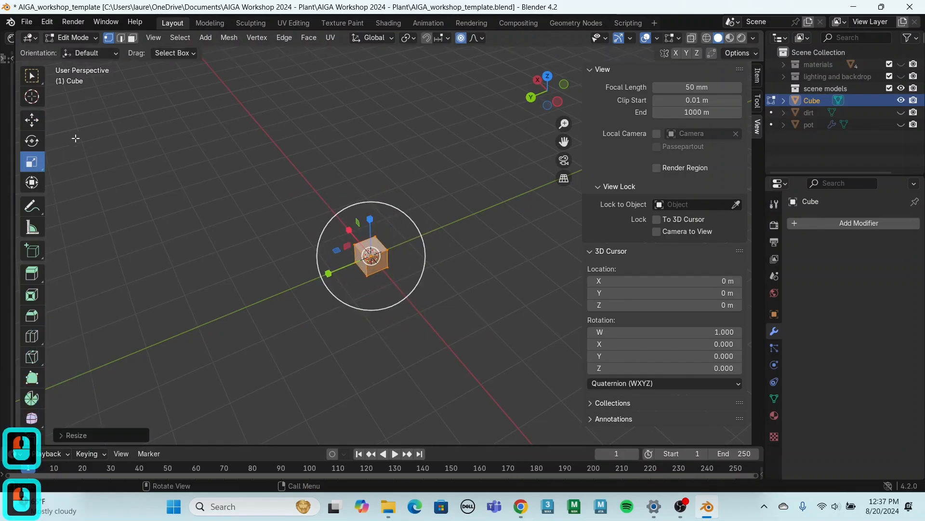
left_click(23, 122)
scroll(290, 279, "up", 2)
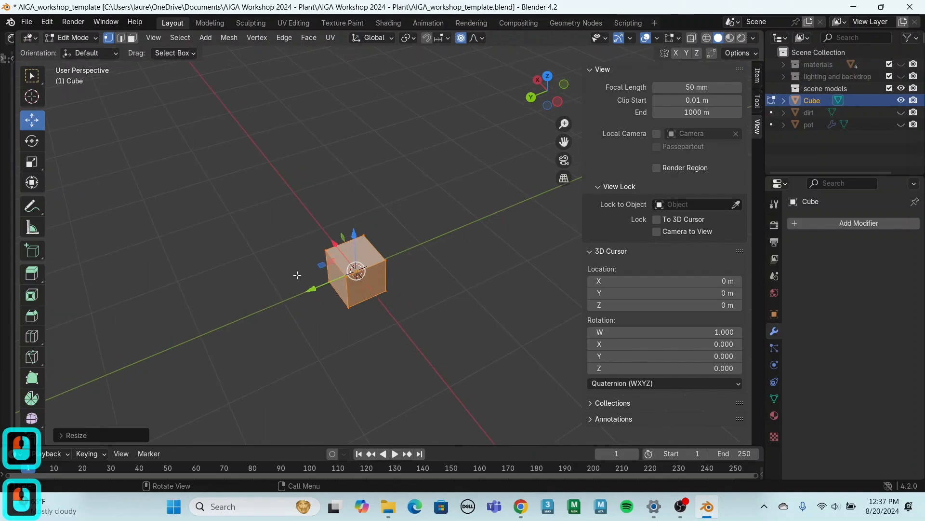
With proportional editing off and increment snapping on, extrude the small cube's +Y side face outward into a long arm
left_click(132, 38)
left_click(337, 279)
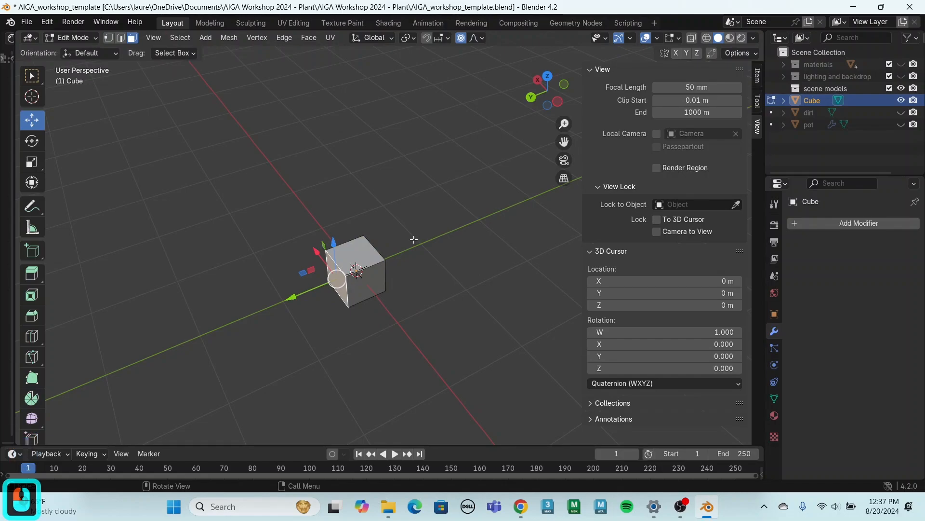
left_click(461, 37)
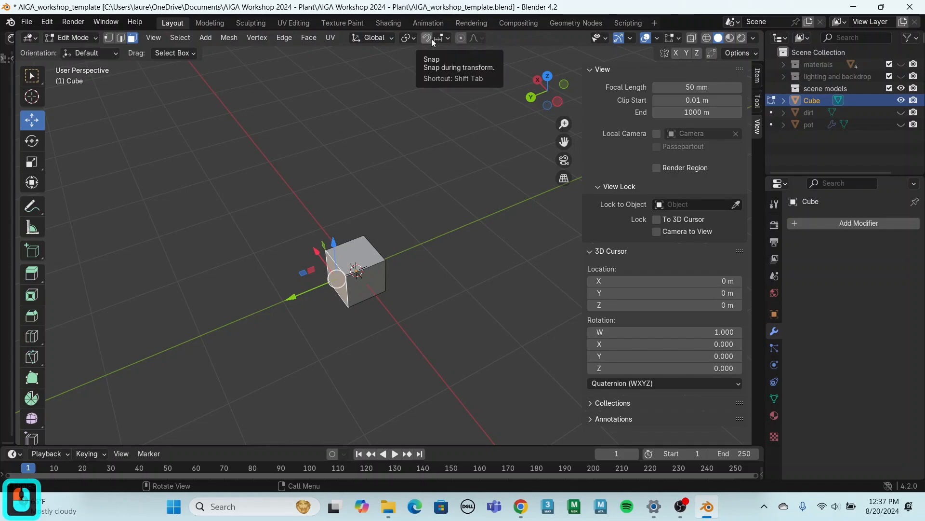
left_click(432, 38)
left_click(445, 40)
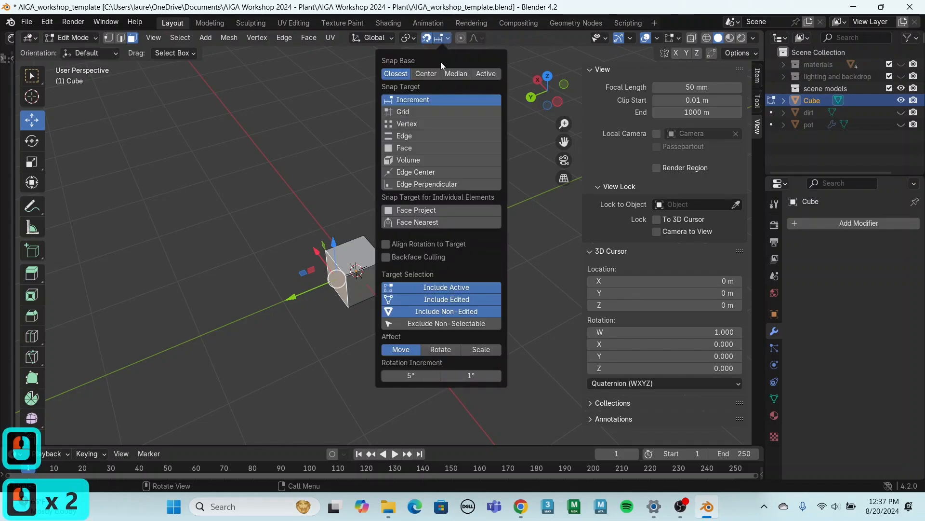
left_click(450, 38)
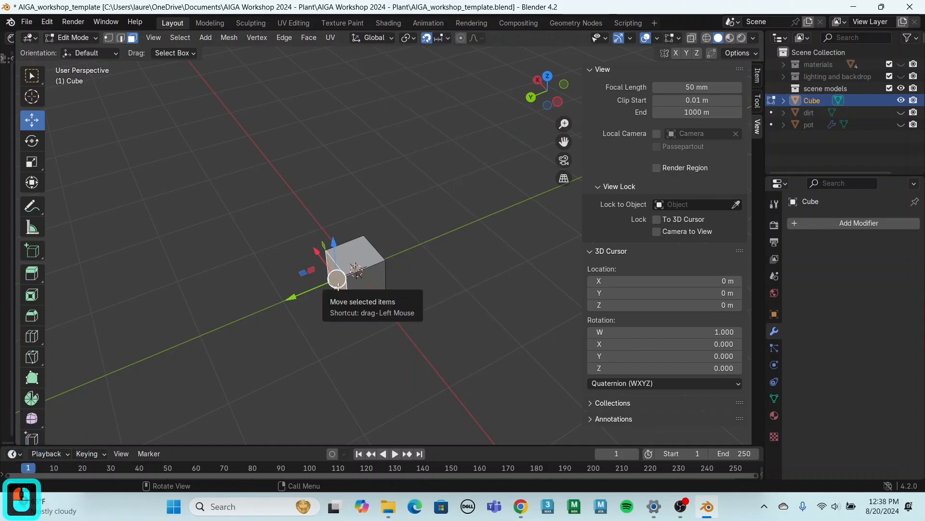
left_click_drag(338, 284, 195, 351)
Extrude the cube's -Y, -X and +X side faces outward into 2 m arms, completing a flat cross shape
middle_click_drag(440, 337, 370, 337)
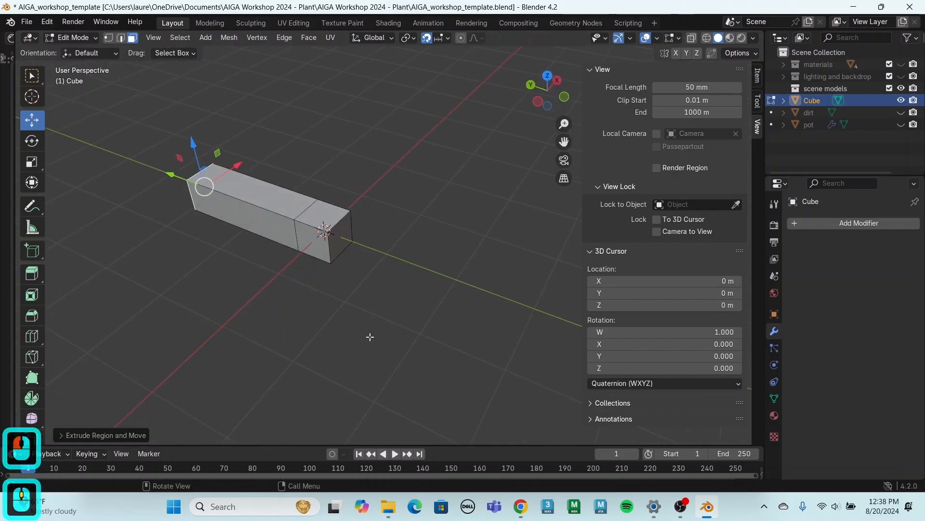
left_click(339, 236)
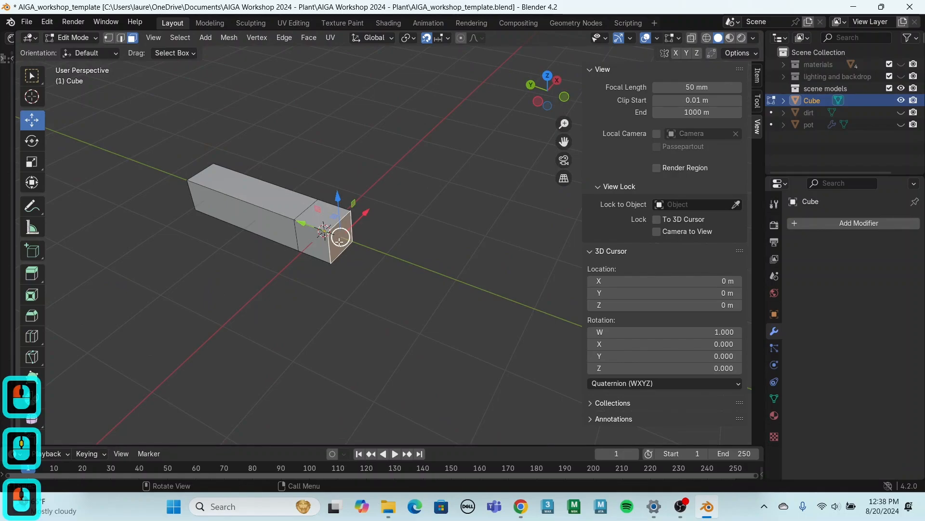
left_click_drag(343, 233, 445, 291)
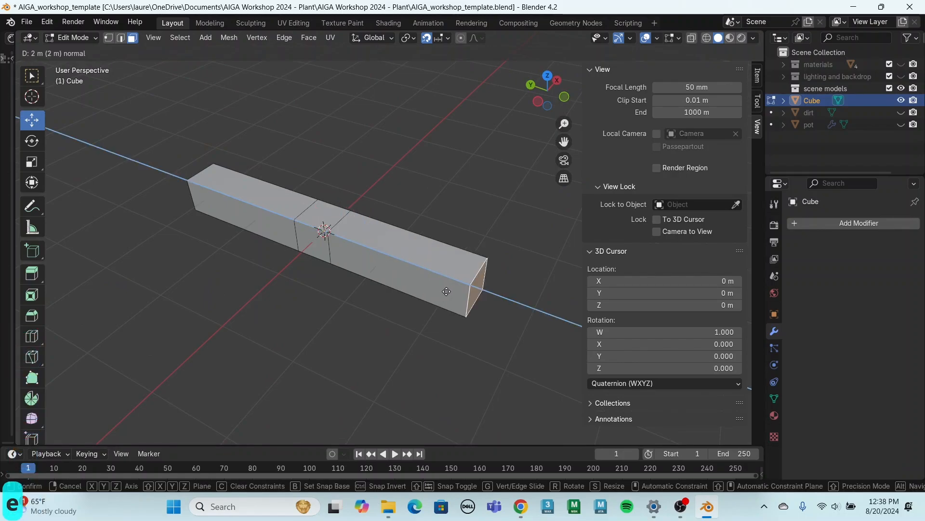
left_click(312, 244)
left_click_drag(313, 244, 235, 317)
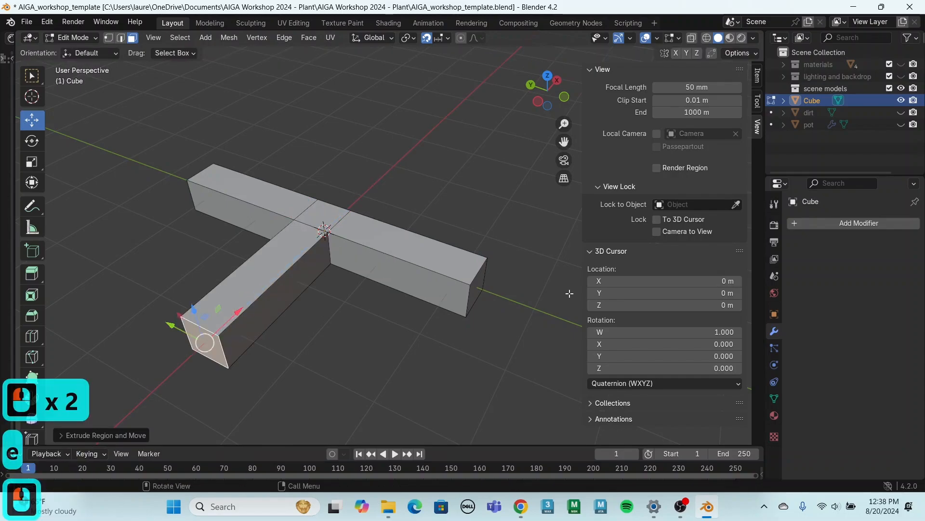
middle_click_drag(570, 294, 411, 285)
left_click(395, 198)
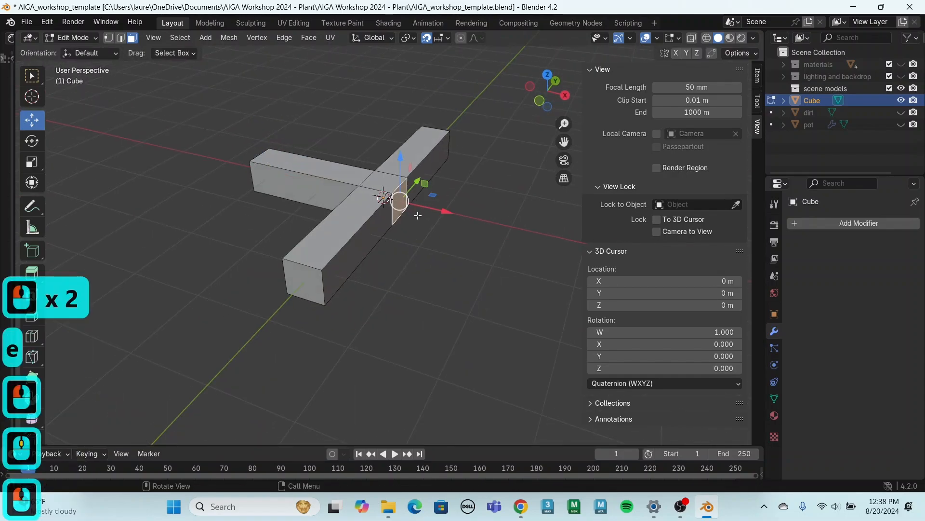
key("e")
left_click(508, 236)
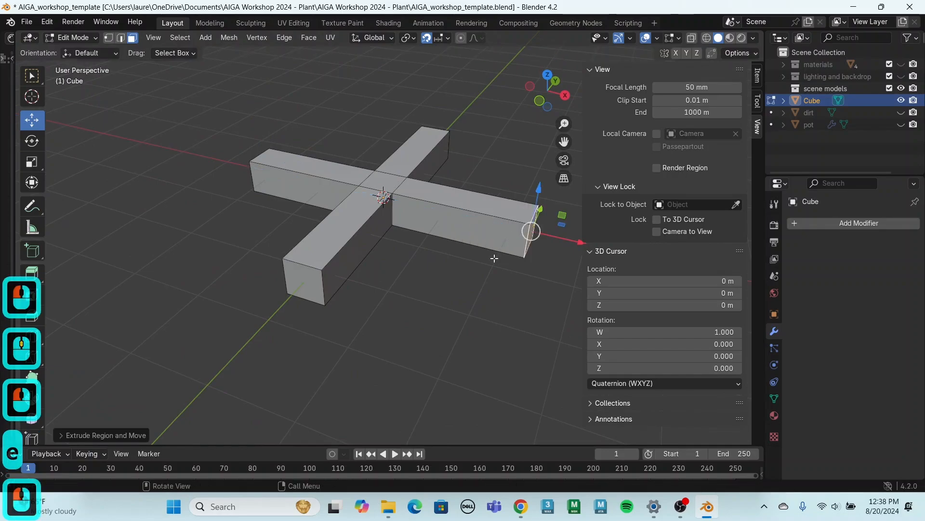
Turn snapping off and, in edge selection mode, add a loop cut across the cross's -X arm at about X -1.48 m
middle_click_drag(495, 258, 520, 347)
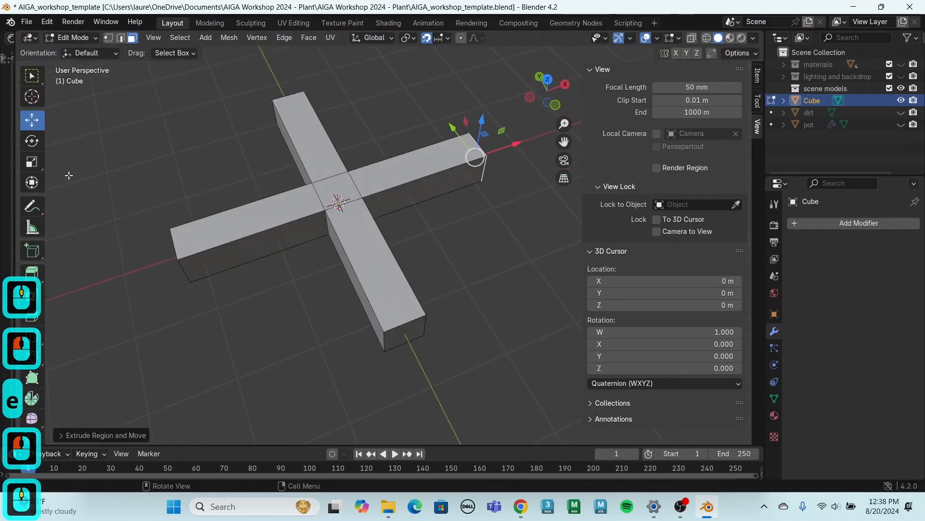
left_click(426, 37)
middle_click_drag(434, 250, 470, 254)
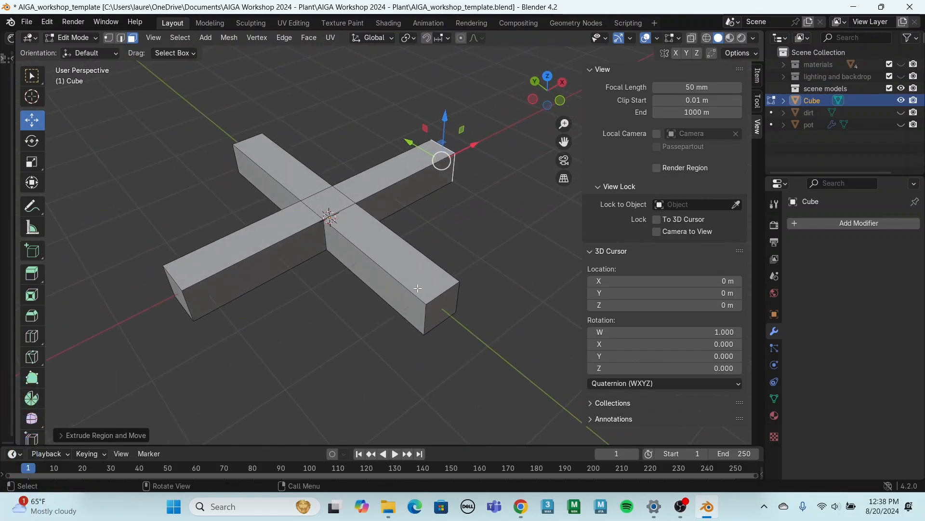
left_click(121, 38)
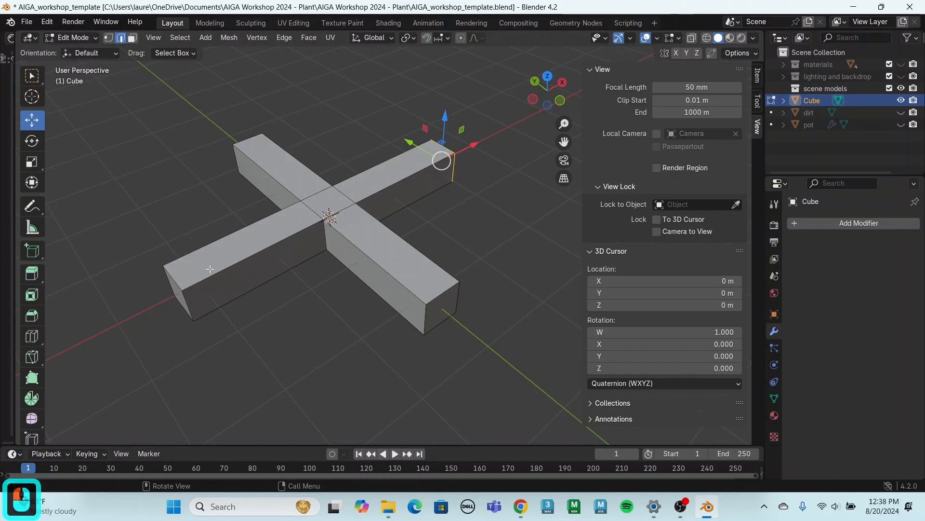
key("ctrl+r")
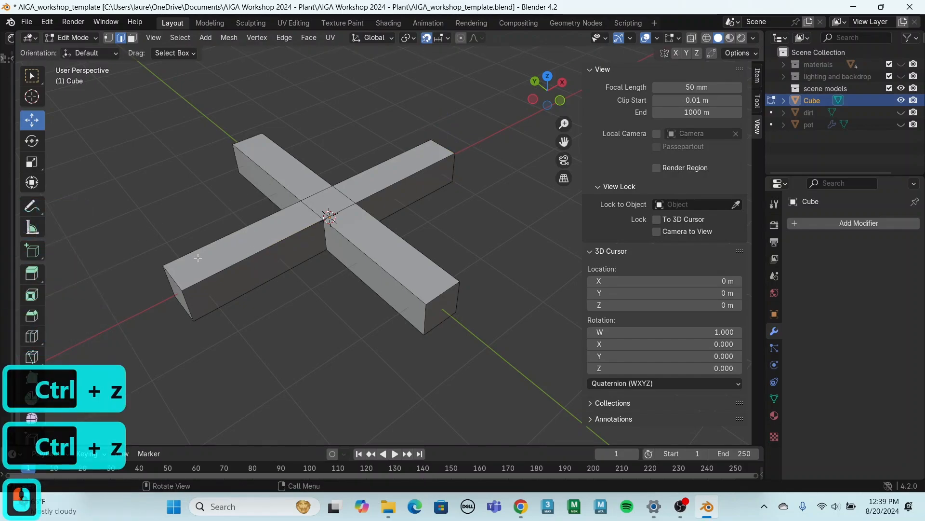
key("ctrl")
key("ctrl+r")
left_click(251, 262)
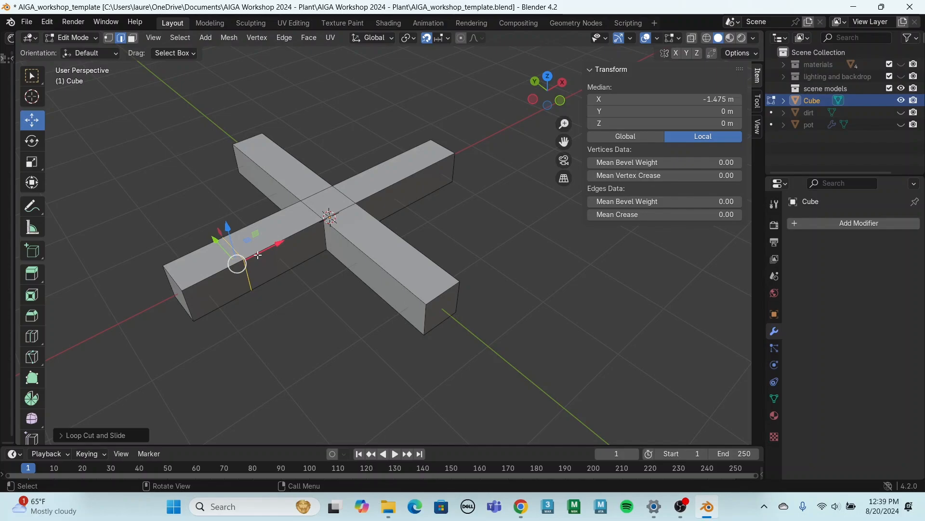
Move the -X arm's edge loop out to about X -1.67 m and add a loop cut on the -Y arm at Y -1.675 m
left_click_drag(268, 249, 228, 262)
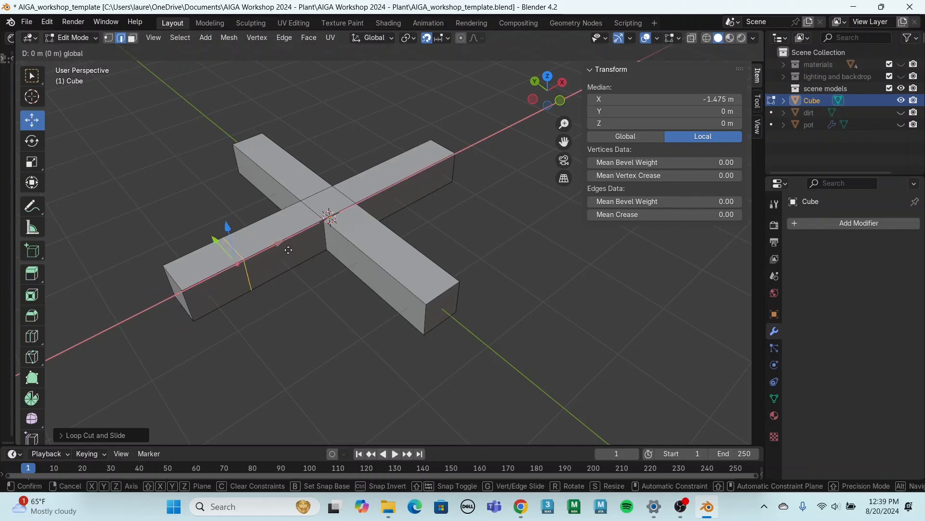
middle_click_drag(296, 243, 378, 283)
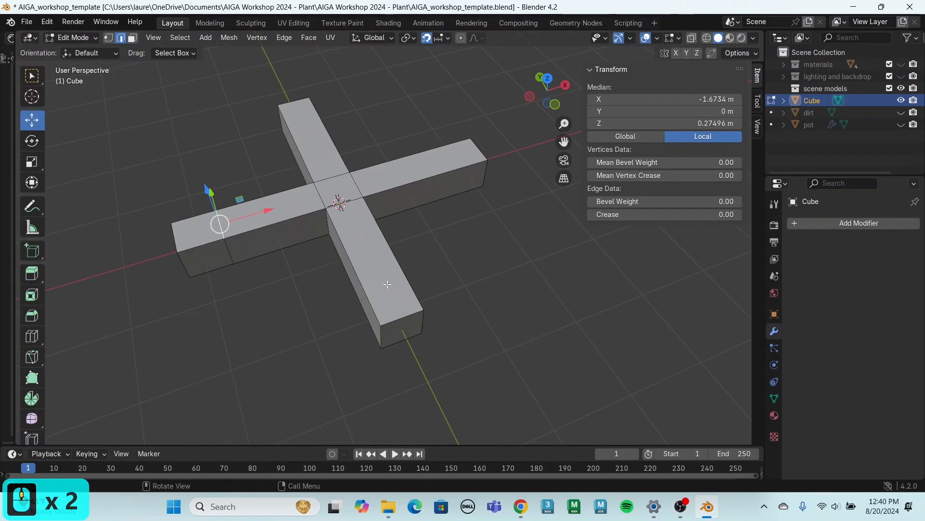
left_click(373, 295)
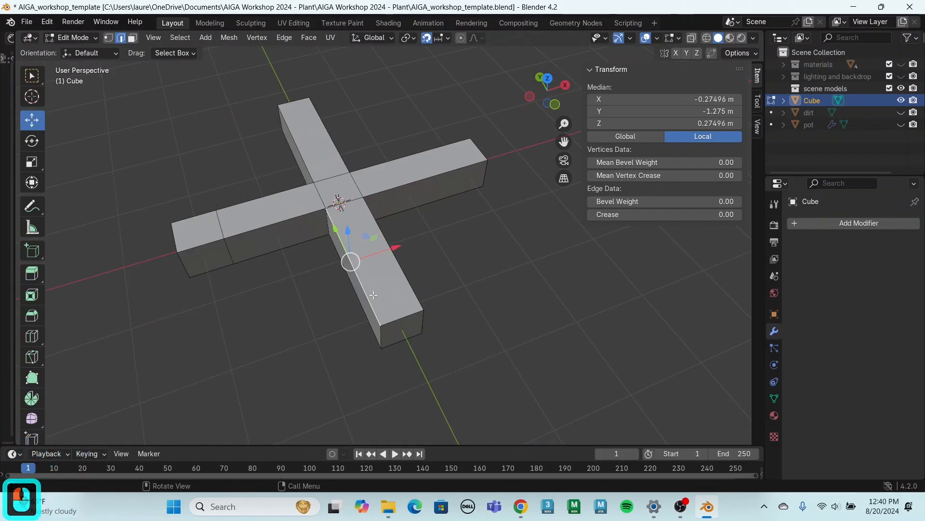
key("ctrl+r")
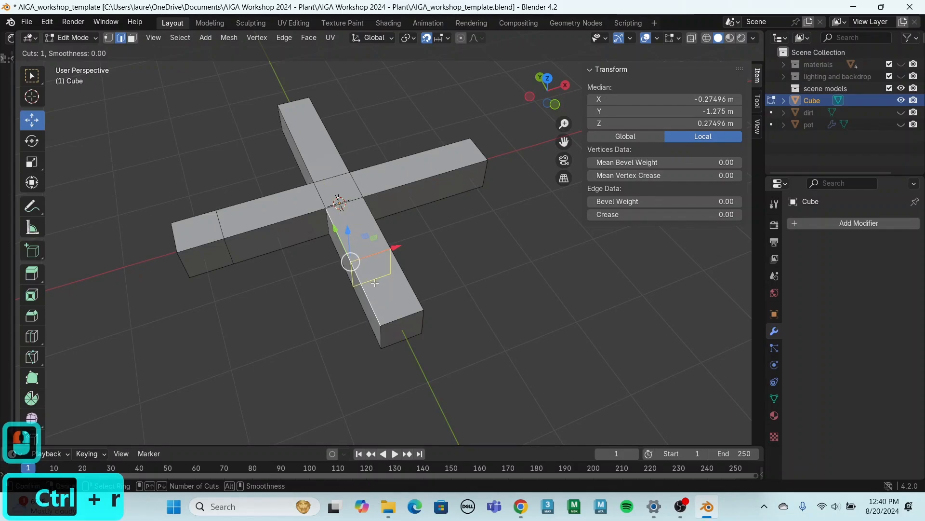
left_click(385, 311)
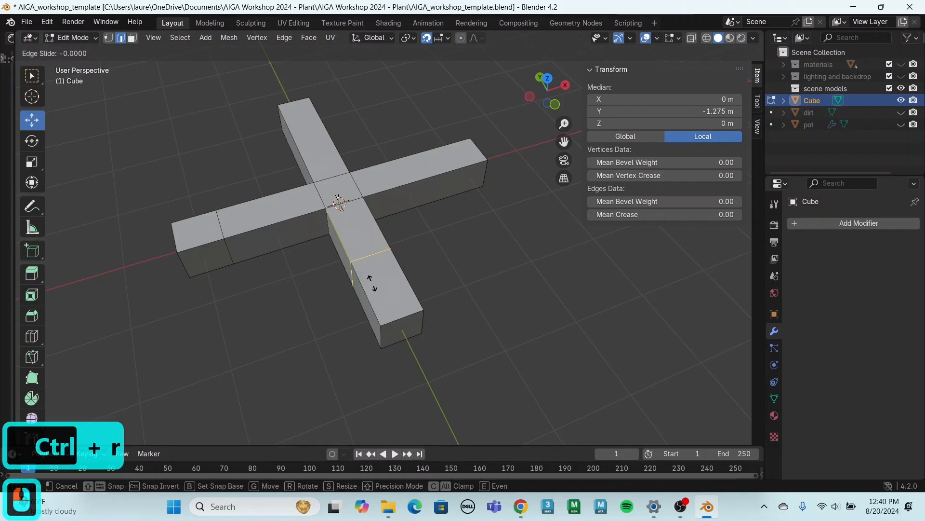
left_click(385, 304)
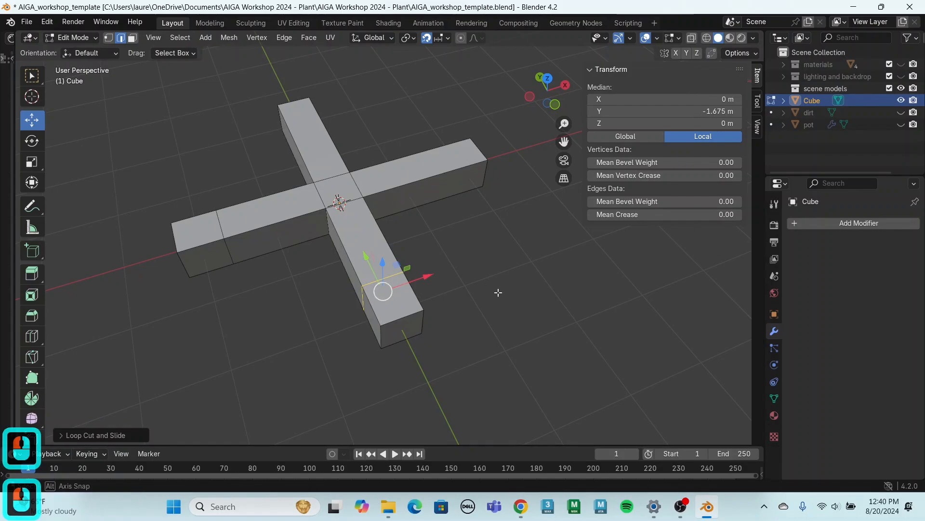
Add a loop cut across the cross's +X arm and slide it toward the arm's end, to X 1.675 m
middle_click_drag(497, 291, 507, 260)
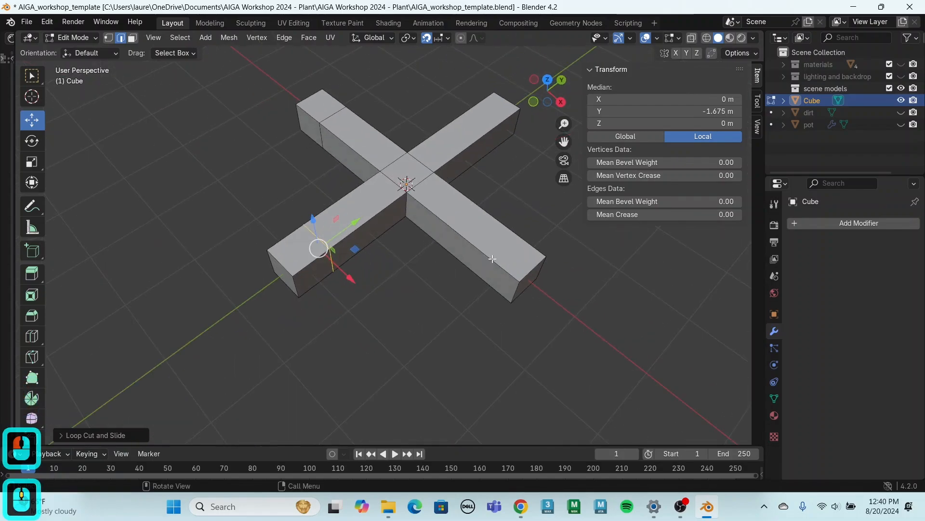
left_click(507, 256)
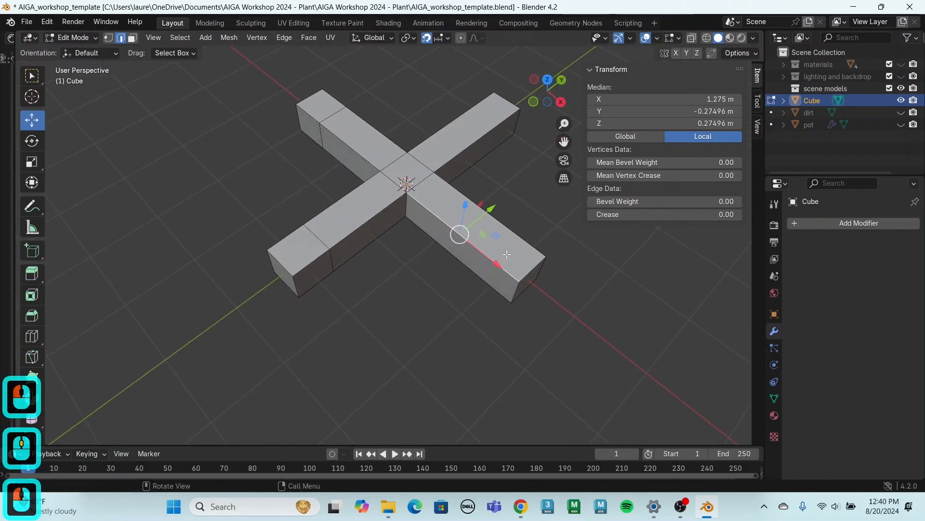
key("ctrl+r")
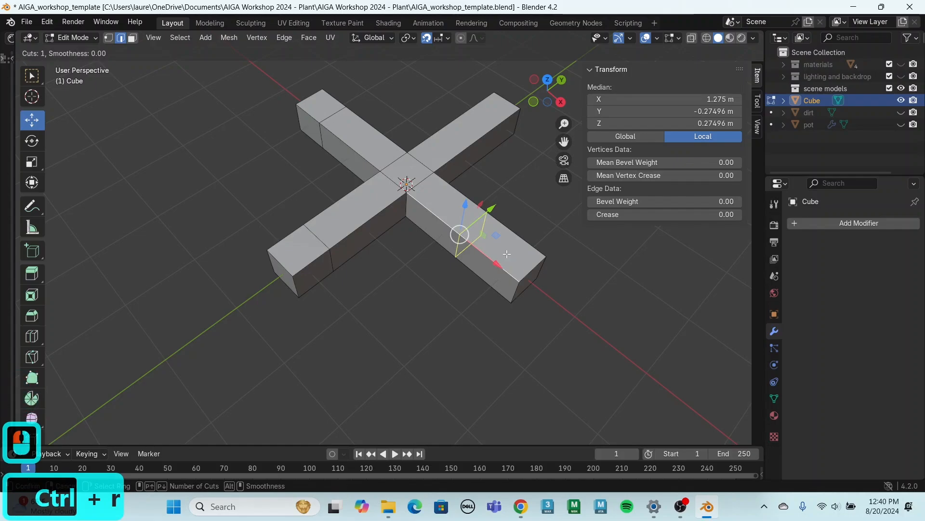
left_click(463, 228)
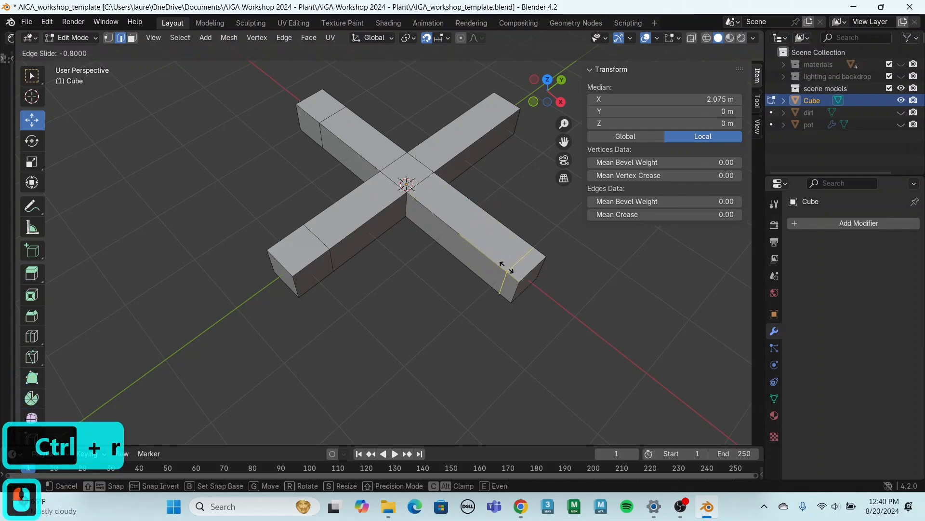
left_click(490, 245)
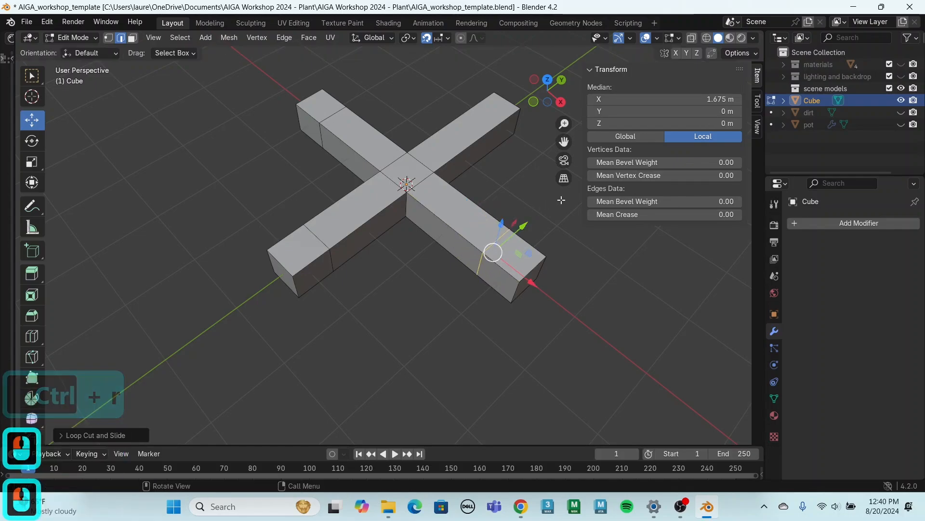
Add a loop cut across the cross's +Y arm and slide it toward the arm's end, to Y 1.675 m
middle_click_drag(482, 236, 549, 308)
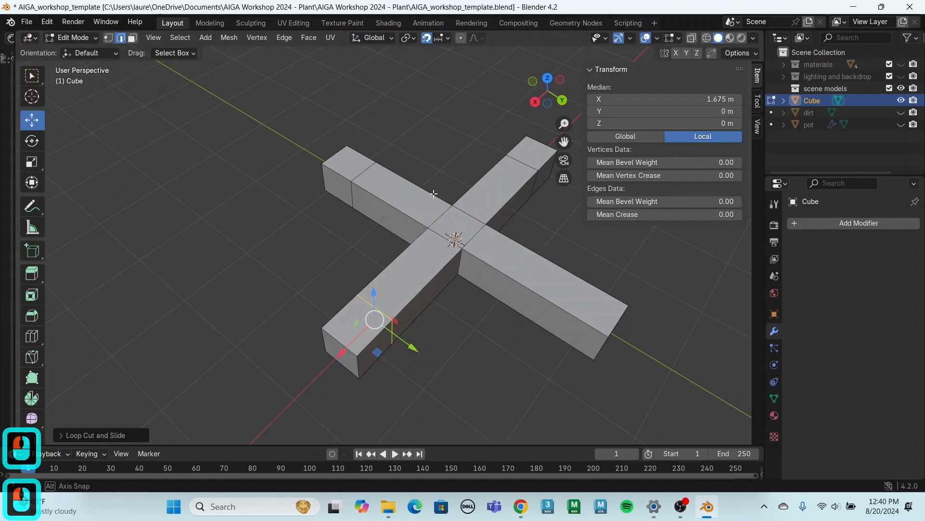
left_click(557, 302)
key("ctrl+r")
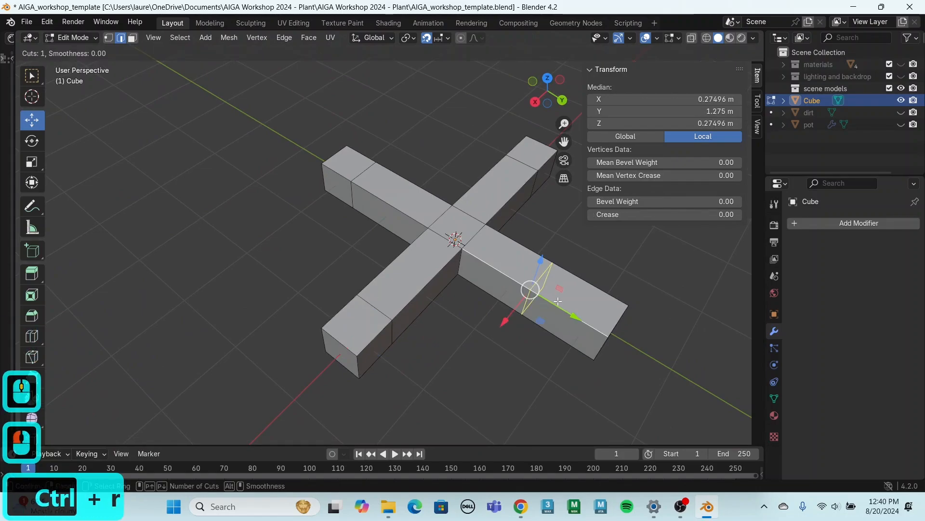
left_click(591, 318)
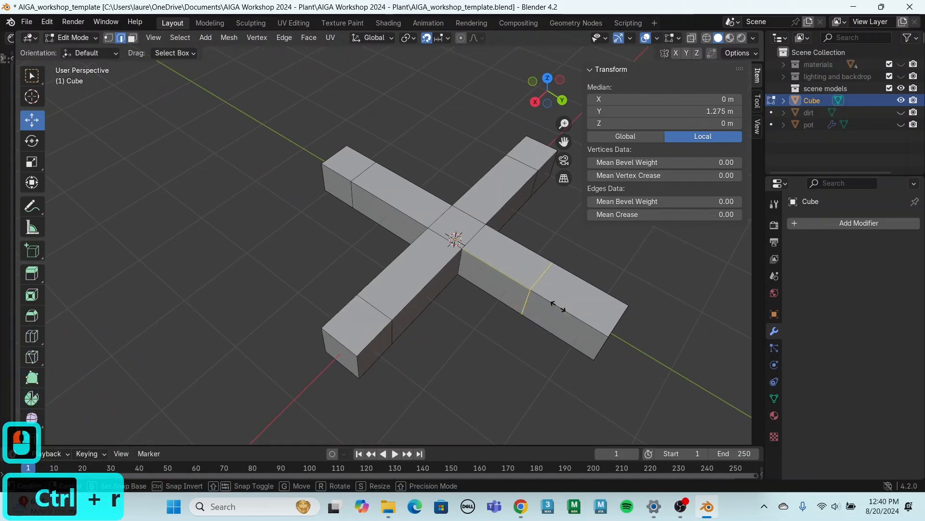
left_click(584, 323)
middle_click_drag(564, 306, 520, 156)
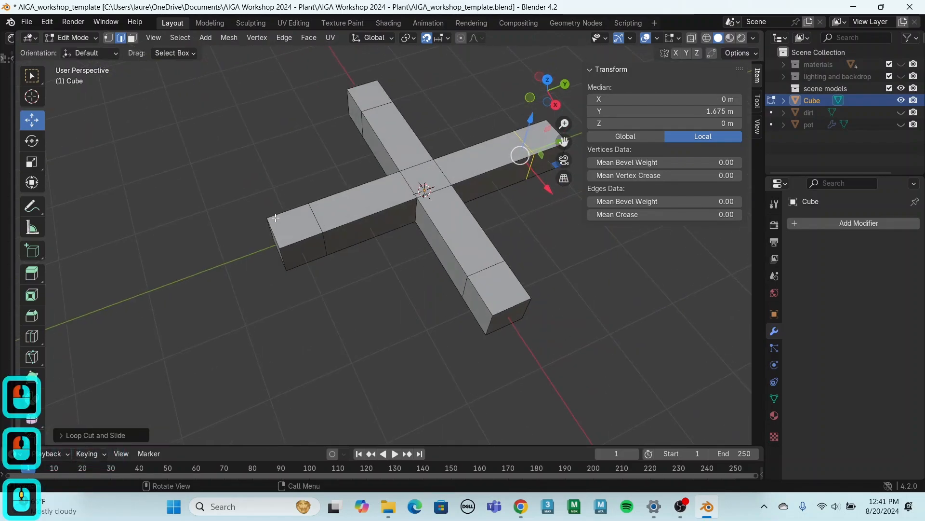
Try selecting whole edge loops on the cross's -Y and +X arms
left_click(317, 221, "alt")
left_click(317, 222, "alt")
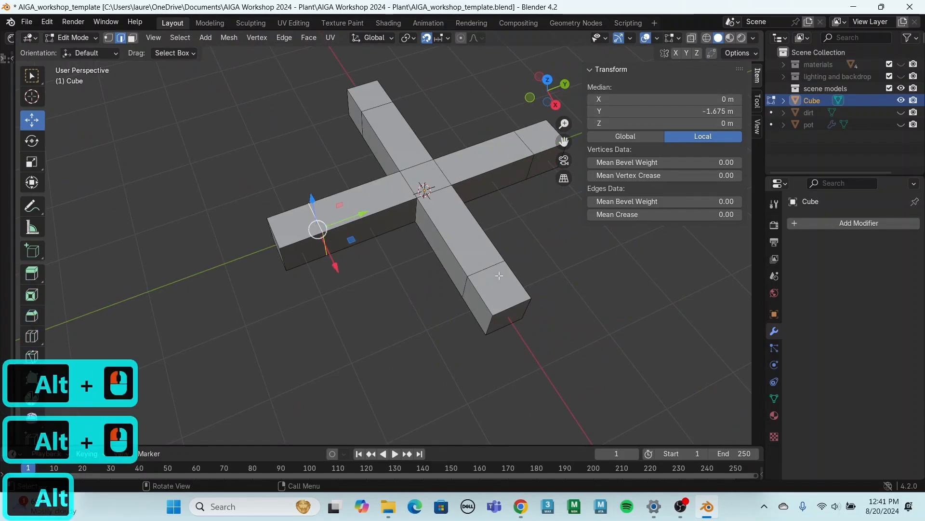
left_click(436, 250, "alt")
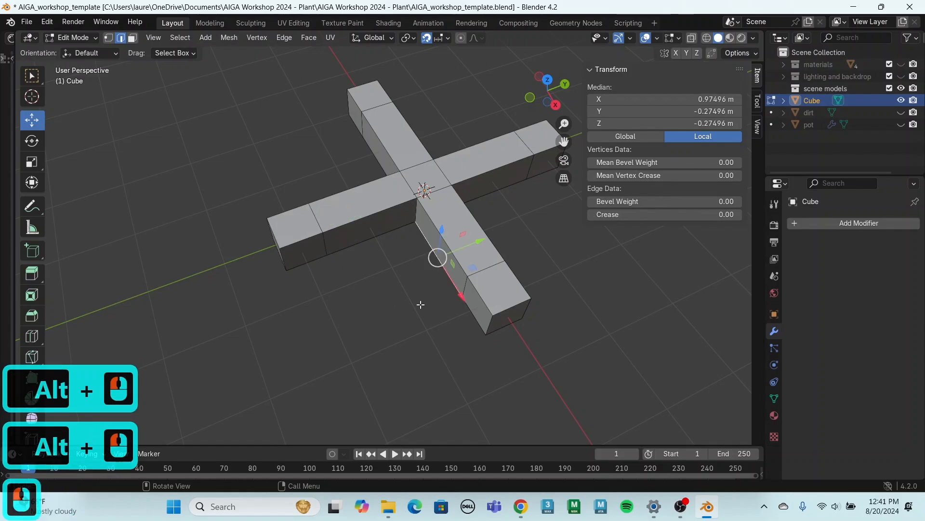
In face selection mode with increment snapping, extrude the top face of the -Y arm's end segment upward 2 m
middle_click_drag(419, 305, 400, 314)
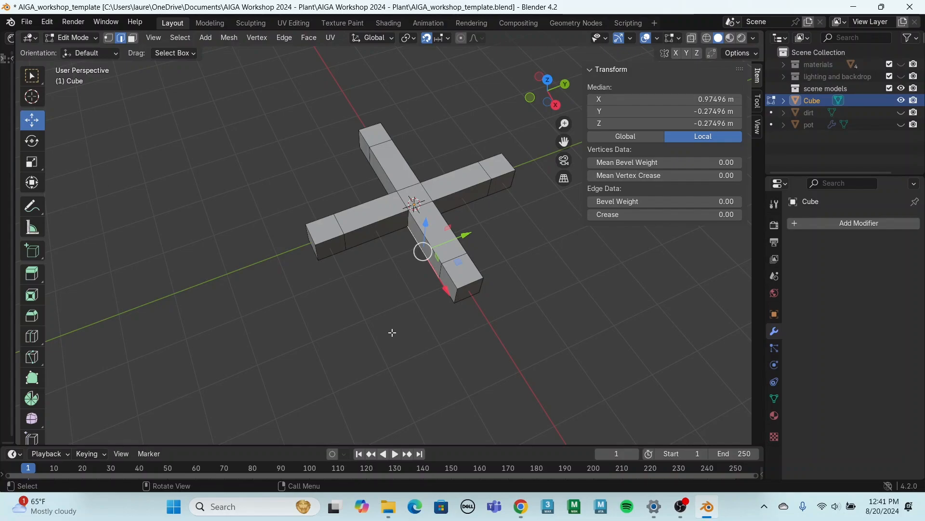
middle_click_drag(393, 333, 397, 296)
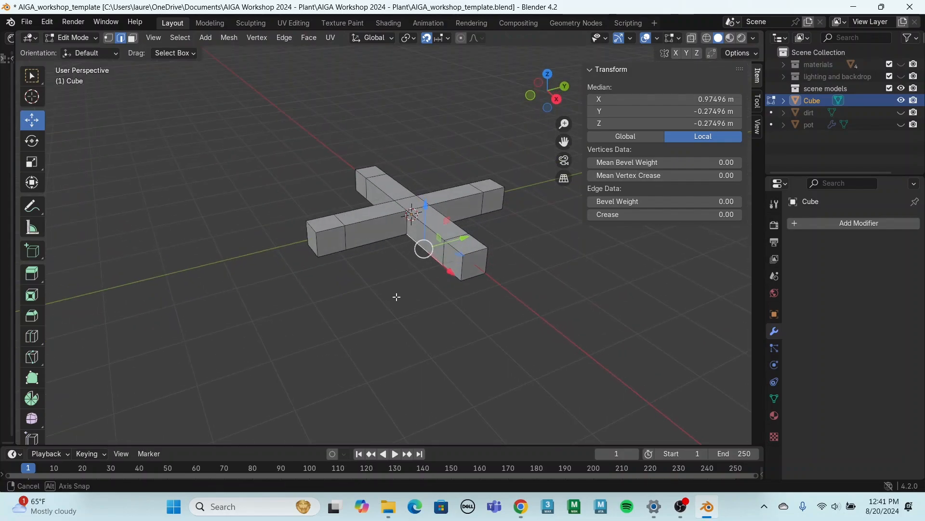
left_click(441, 39)
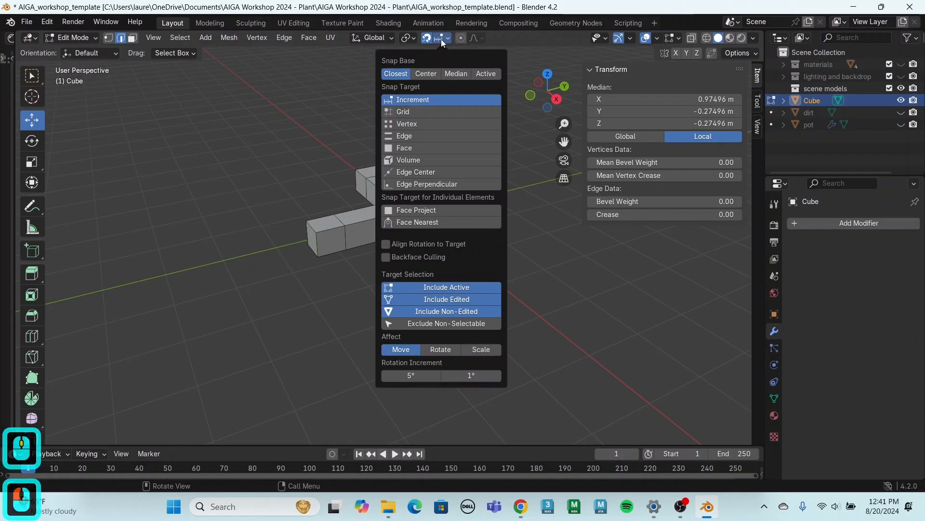
left_click(264, 55)
left_click(132, 38)
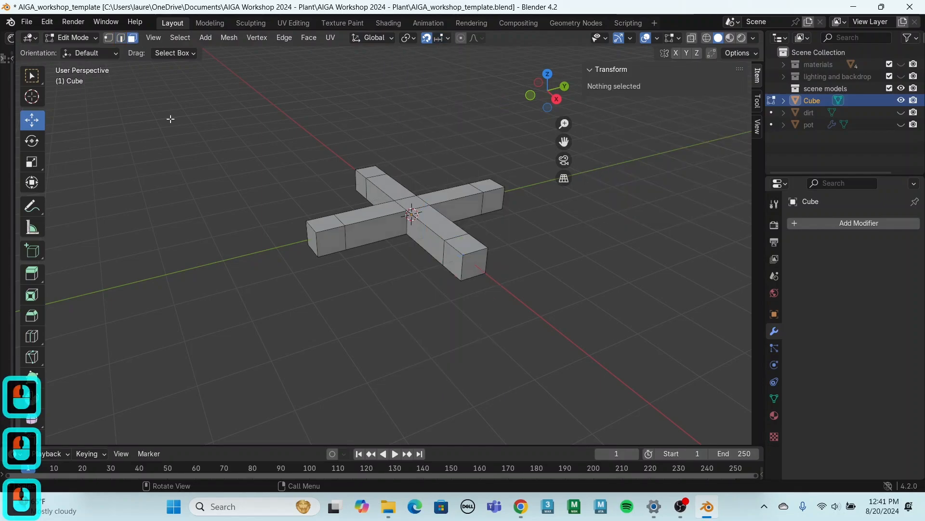
double_click(322, 225)
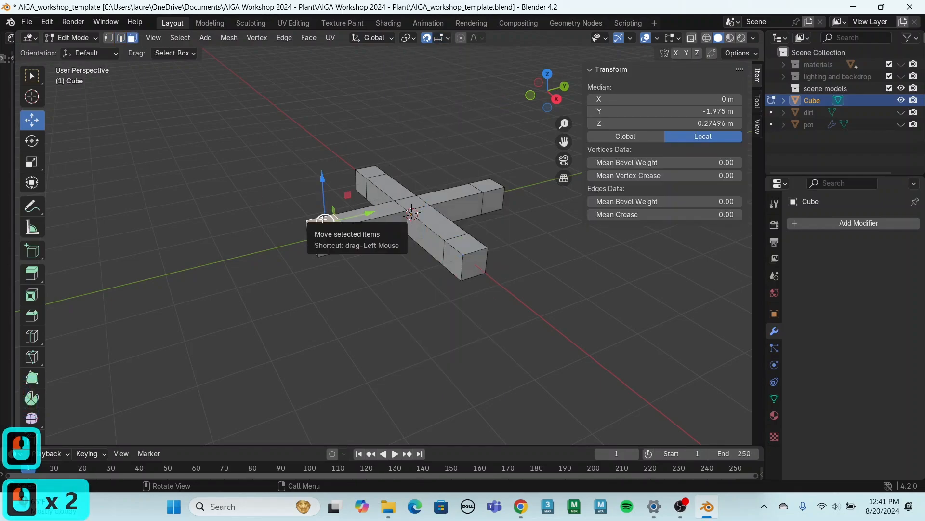
key("e")
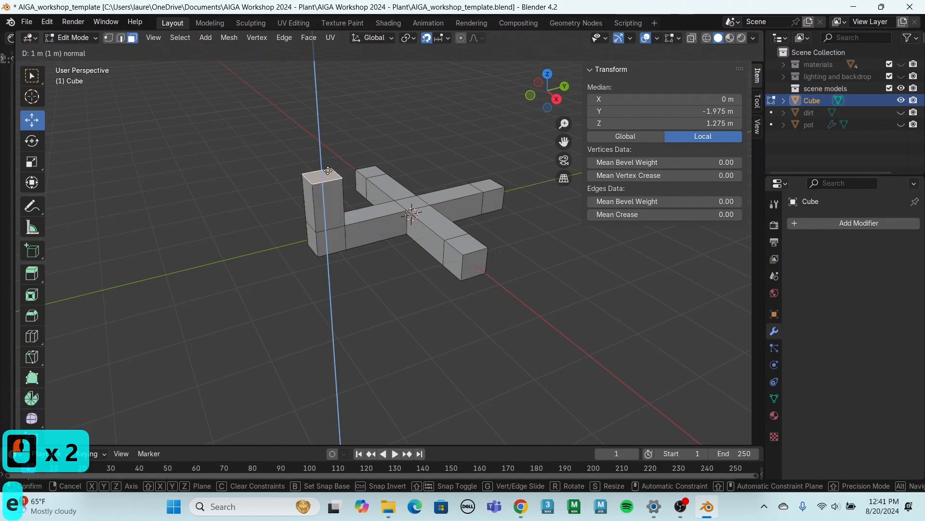
left_click(328, 129)
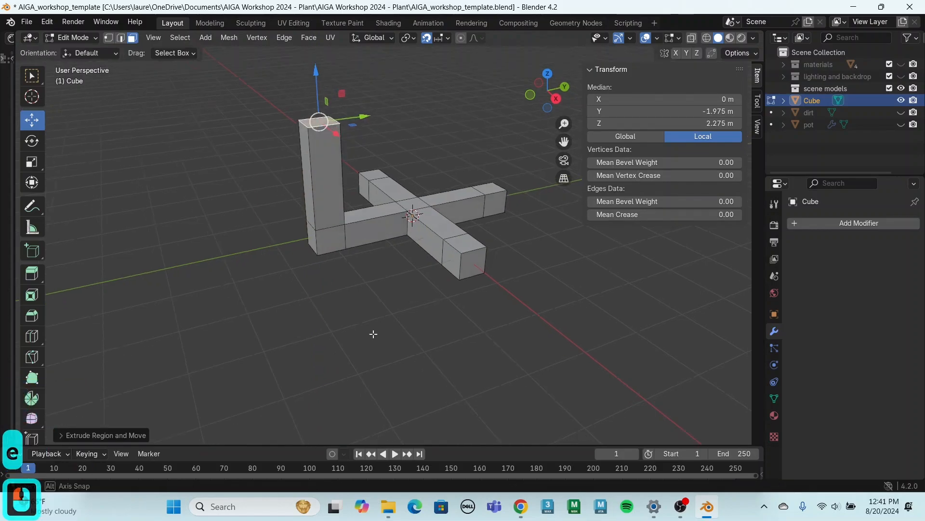
Extrude the bottom face of the -Y arm's end segment downward 2 m
middle_click_drag(374, 332, 369, 250)
left_click(328, 250)
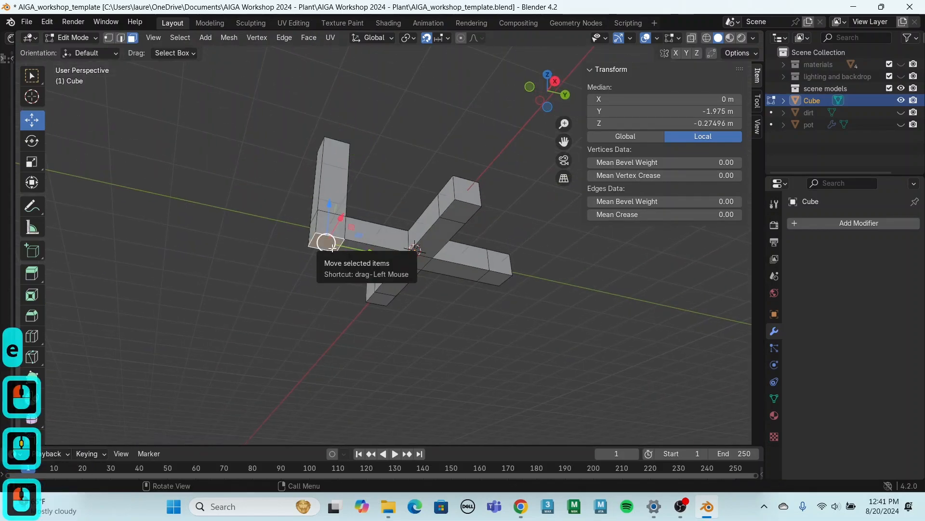
key("e")
left_click(332, 288)
Select the top faces of the end segments on the +X, +Y and -X arms and extrude them upward 2 m together
middle_click_drag(332, 287, 469, 304)
left_click(470, 250)
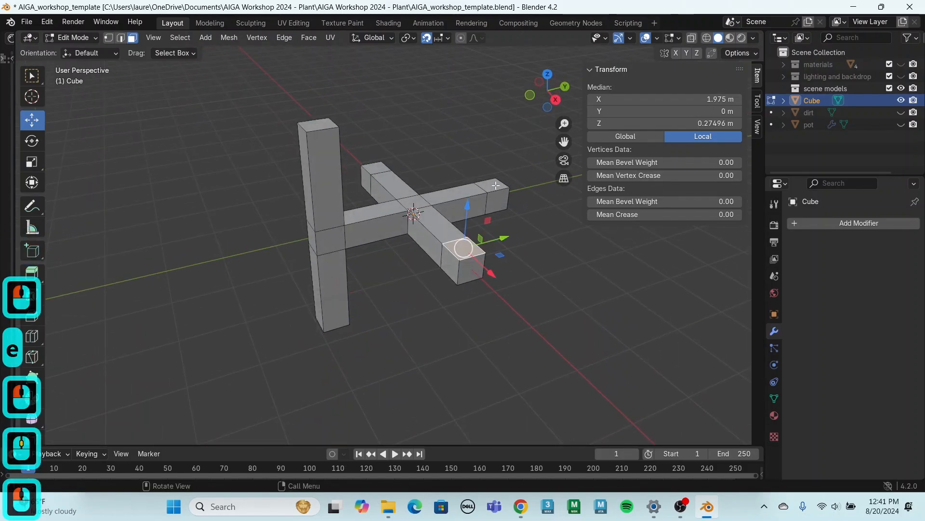
left_click(494, 190, "shift")
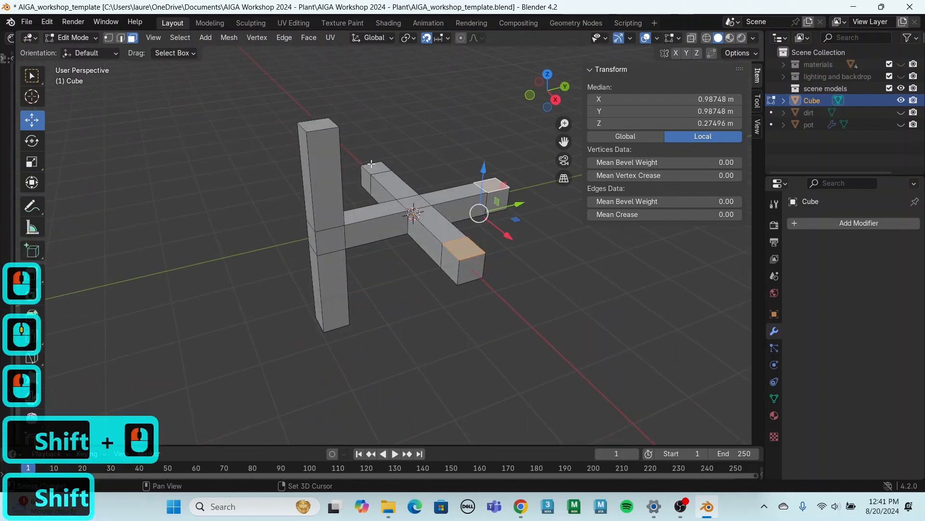
left_click(375, 167, "shift")
key("e")
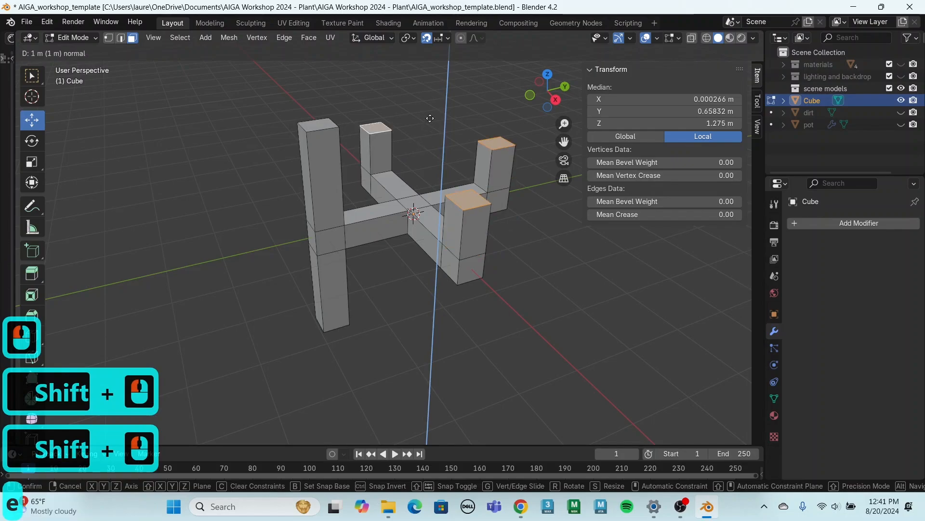
left_click(432, 68)
Select the bottom faces of the end segments on the -X, +Y and +X arms and extrude them downward 2 m together
middle_click_drag(449, 268, 414, 192)
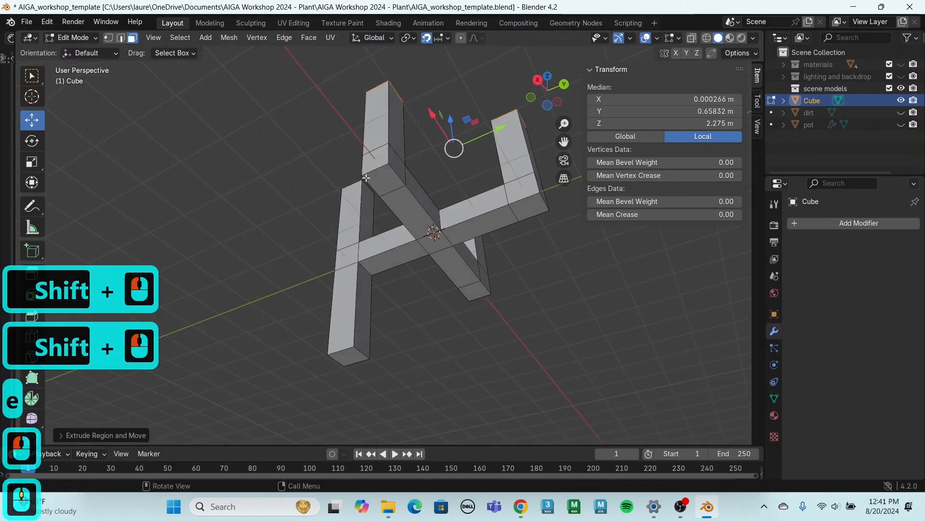
left_click(383, 181)
left_click(528, 208, "shift")
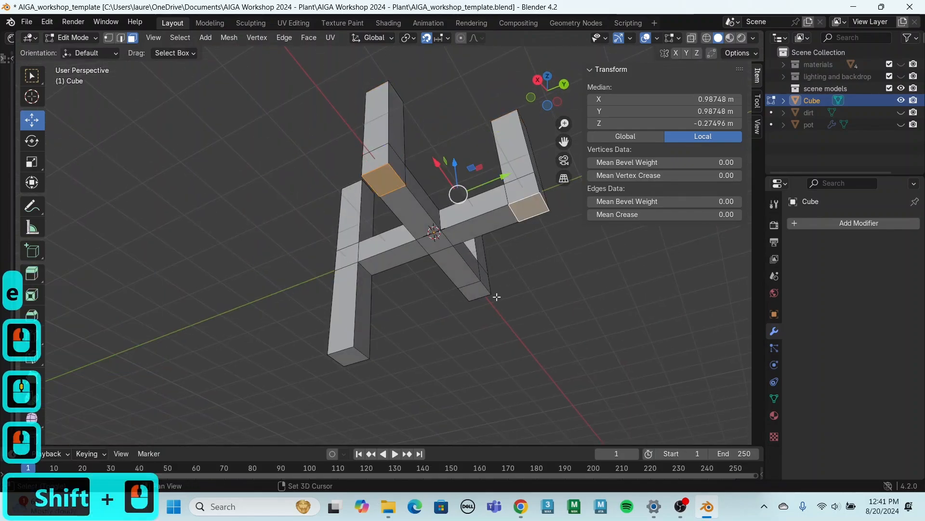
left_click(482, 298, "shift")
key("e")
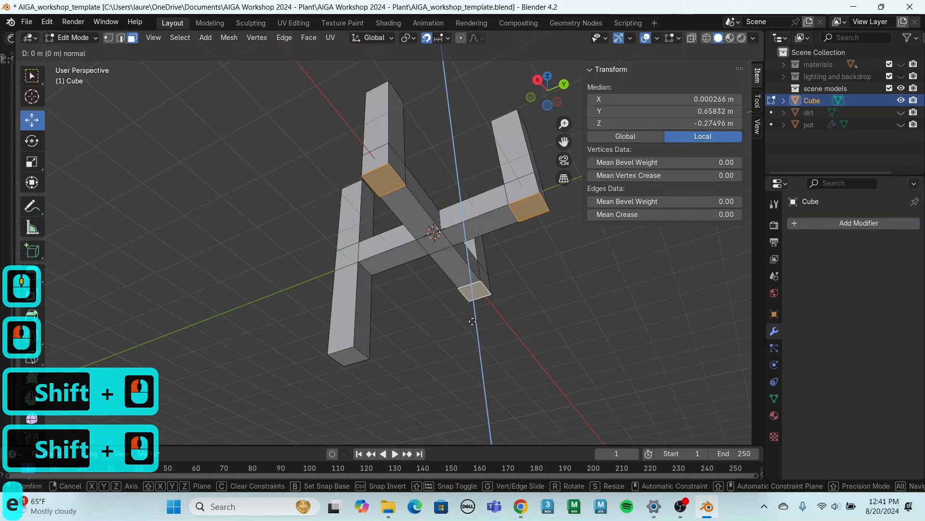
left_click(469, 385)
Check the extruded four-legged stand and unhide the dirt and pot objects
middle_click_drag(572, 351, 655, 427)
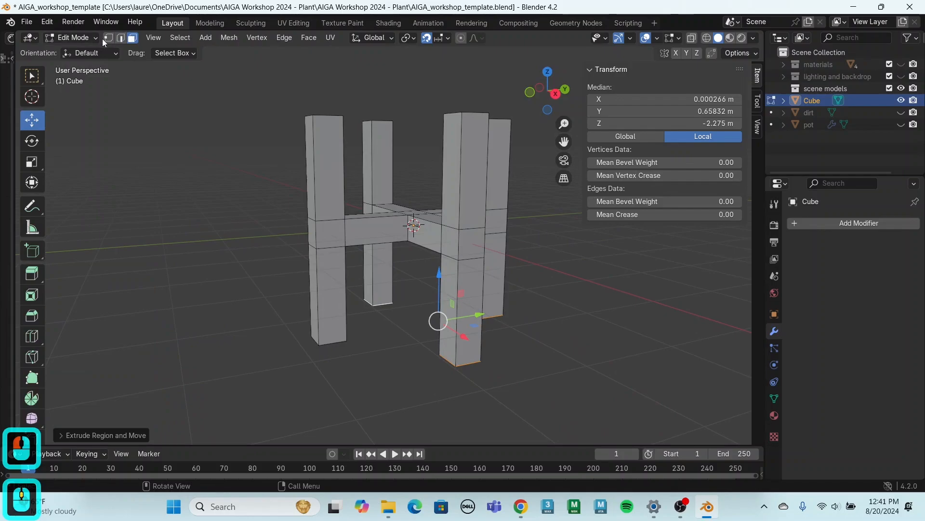
left_click(902, 112)
left_click(901, 125)
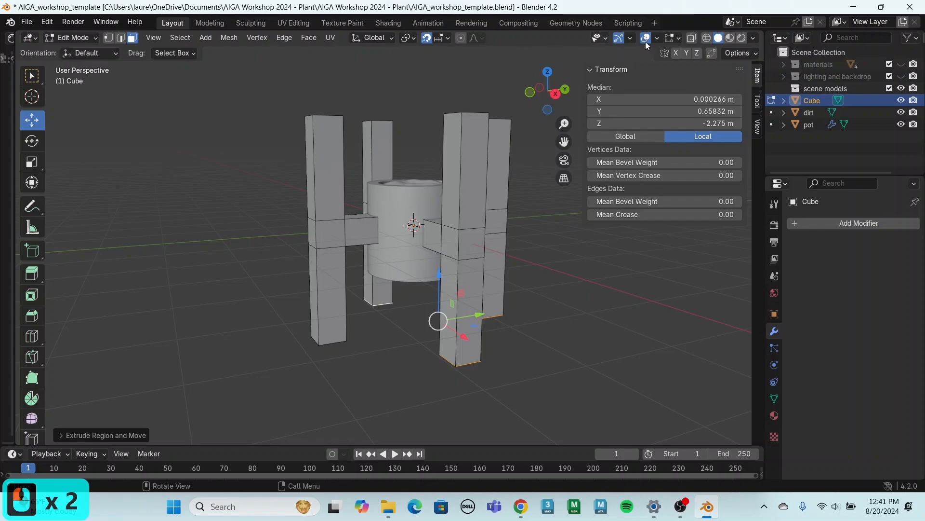
Select the stand's entire mesh and scale it down uniformly until the legs stand closely around the pot
left_click(692, 38)
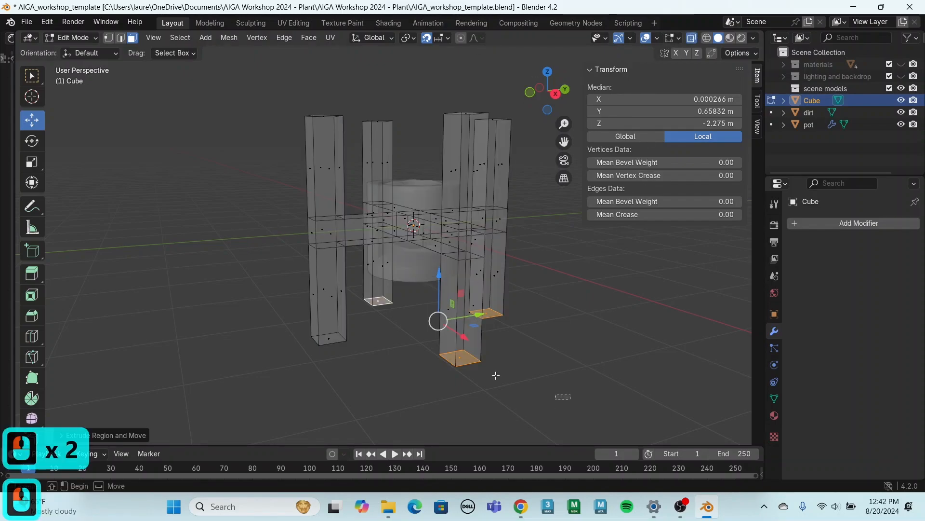
key("a")
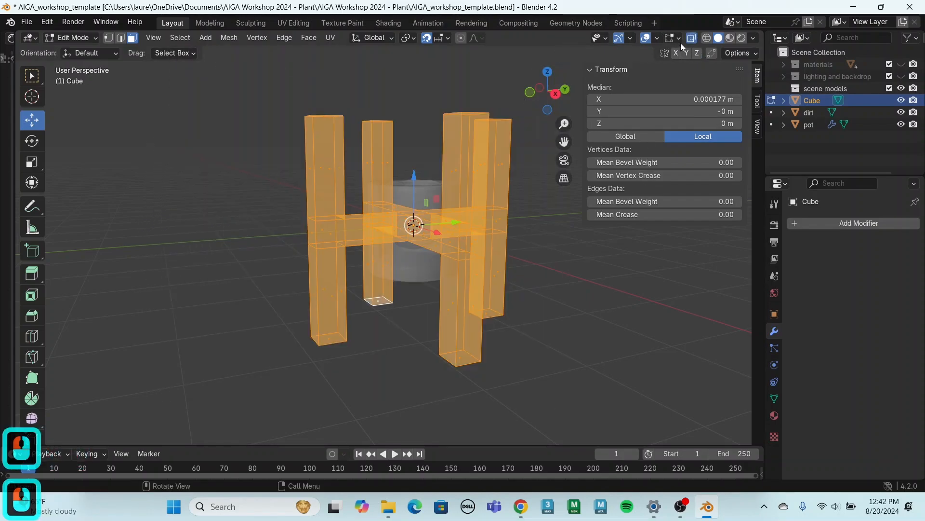
left_click(693, 38)
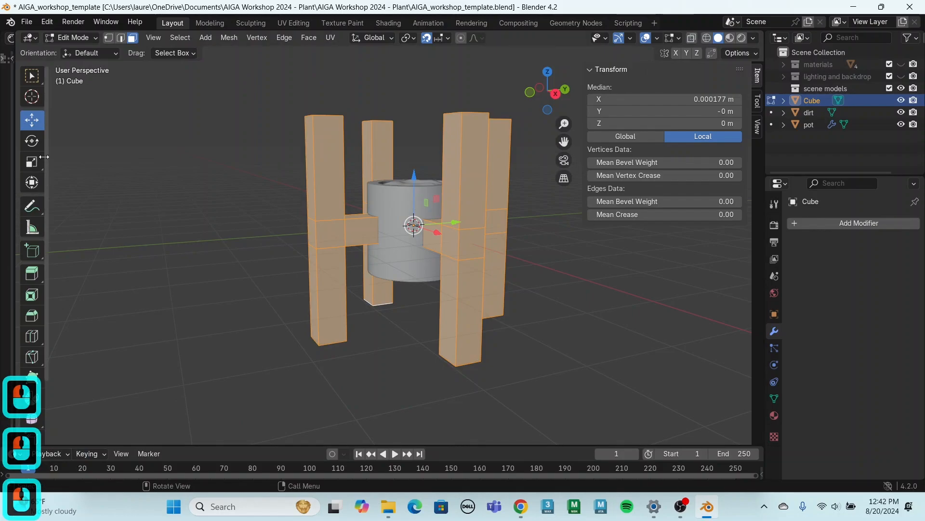
left_click(33, 166)
left_click_drag(403, 281, 396, 261)
Lower the stand mesh about 1.22 m along Z so its crossbars sit under the pot, and turn snapping off
left_click(32, 120)
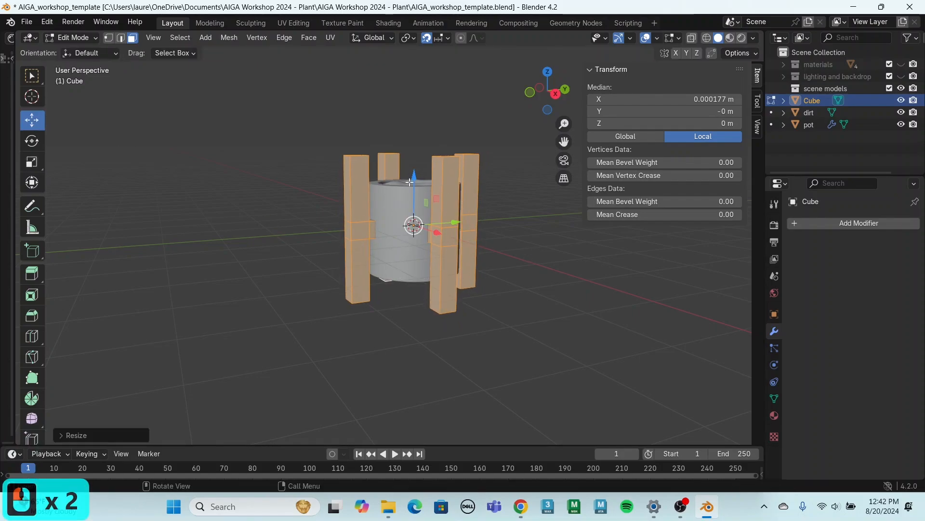
left_click_drag(415, 179, 416, 248)
left_click(426, 38)
middle_click_drag(416, 248, 611, 297)
Scale the stand mesh down slightly to about 2.81 m on each axis and deselect everything
left_click(32, 162)
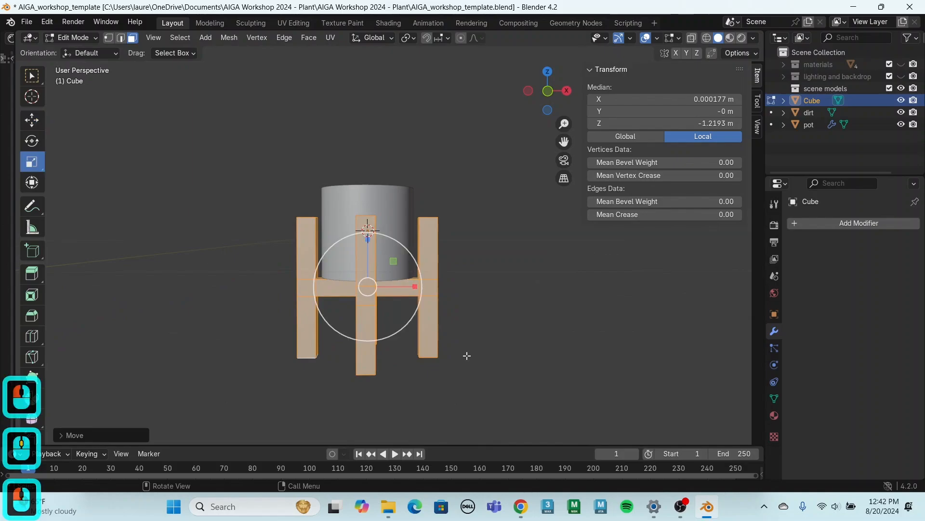
left_click_drag(394, 332, 413, 323)
left_click(499, 313)
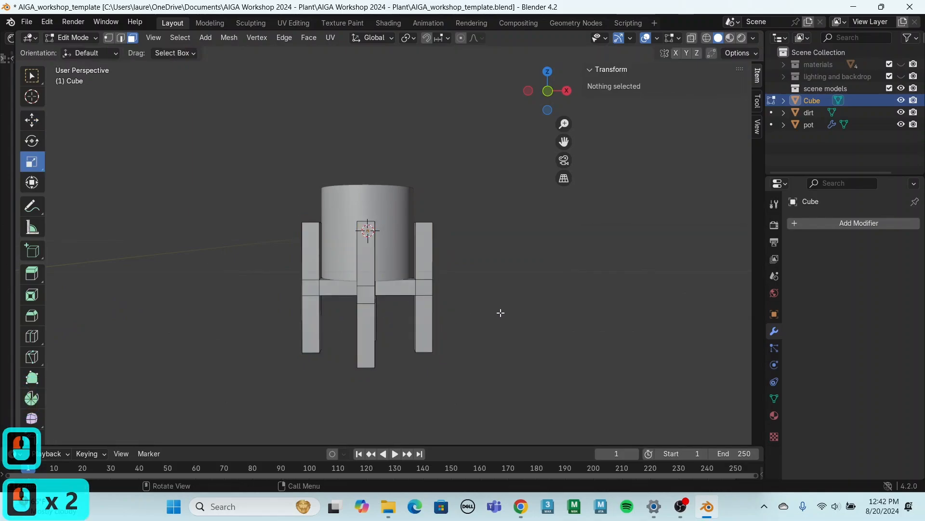
middle_click_drag(500, 312, 247, 193)
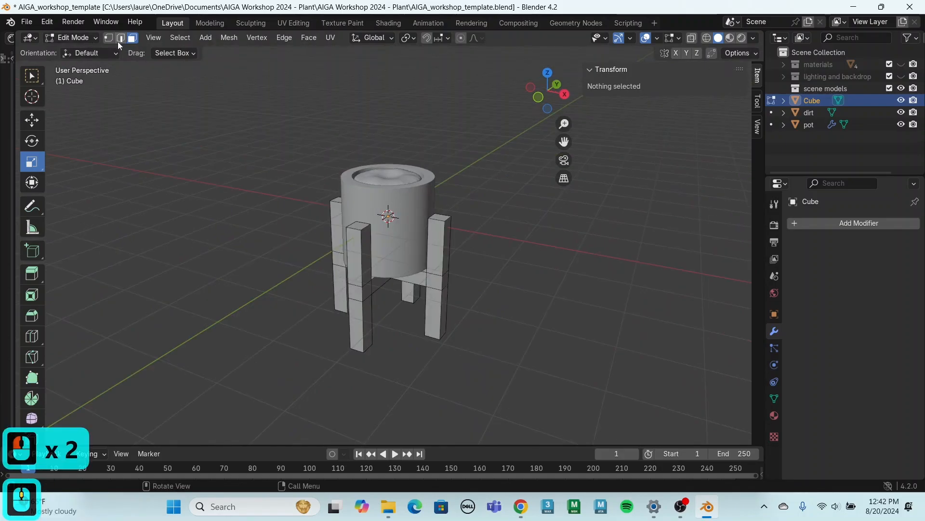
Return the stand to Object Mode and deselect it
left_click(83, 38)
left_click(79, 48)
left_click(526, 305)
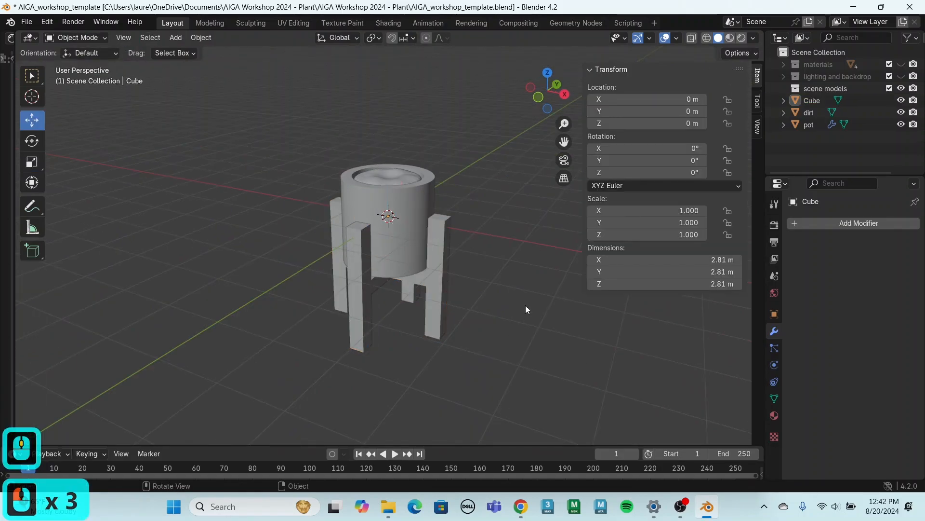
middle_click_drag(525, 306, 552, 307)
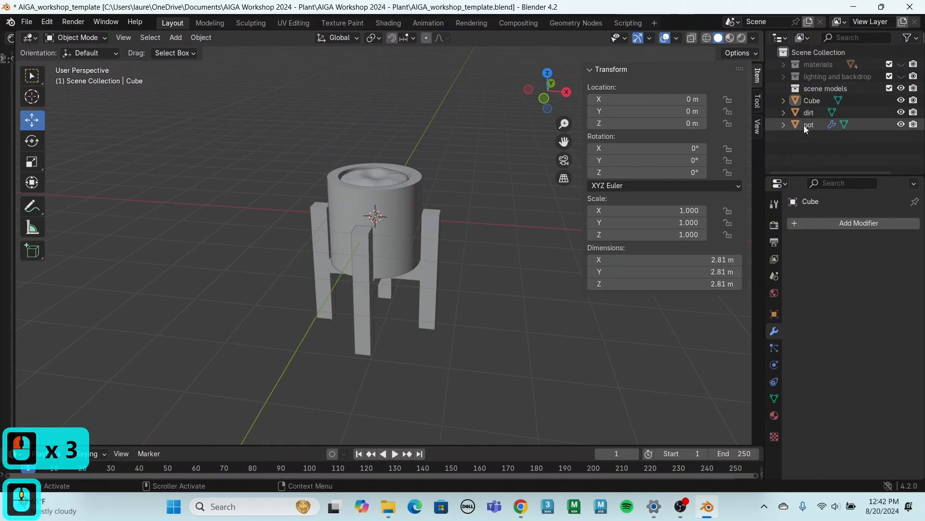
Rename the stand object "plant" and save the file as an incremental version
left_click(807, 100)
double_click(808, 100)
type("plant")
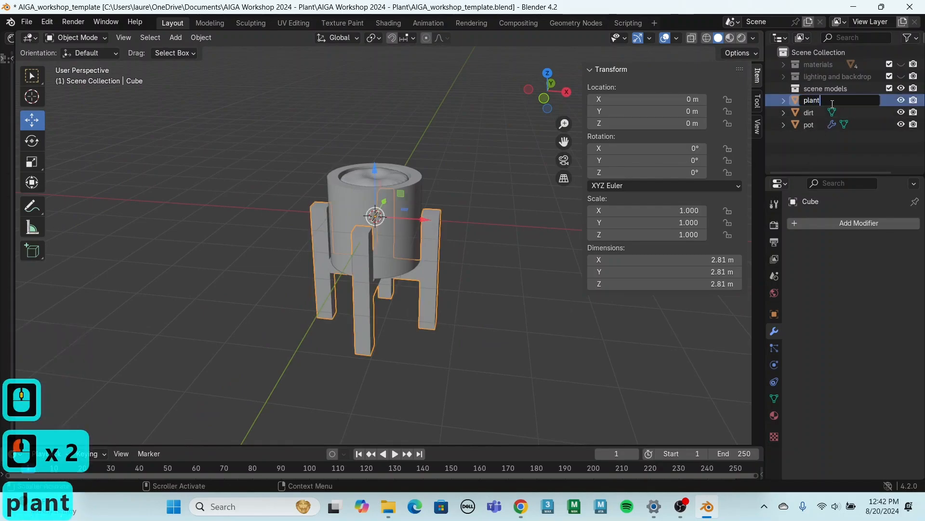
key("Return")
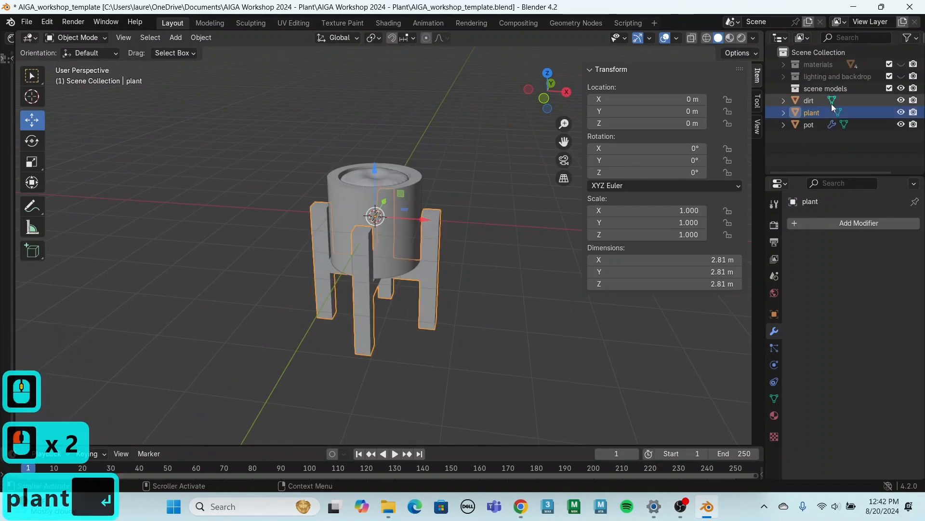
left_click(535, 325)
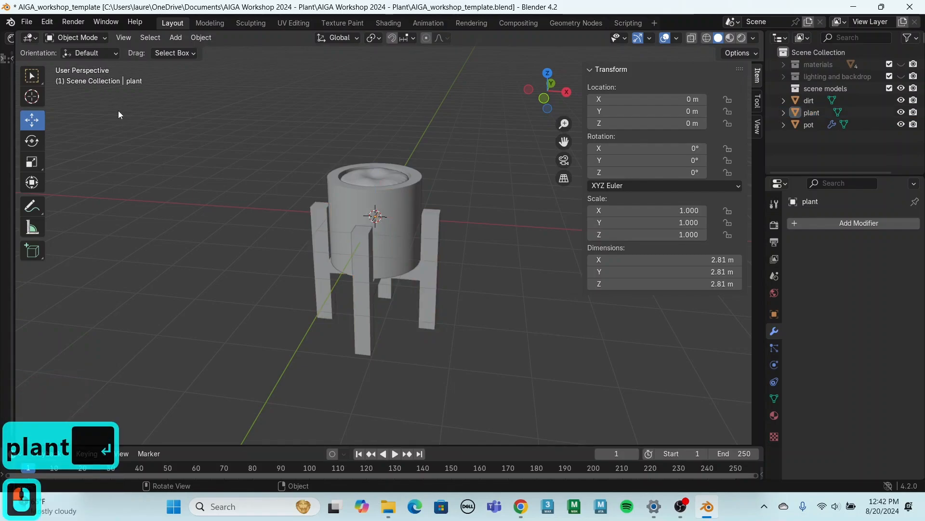
left_click(27, 22)
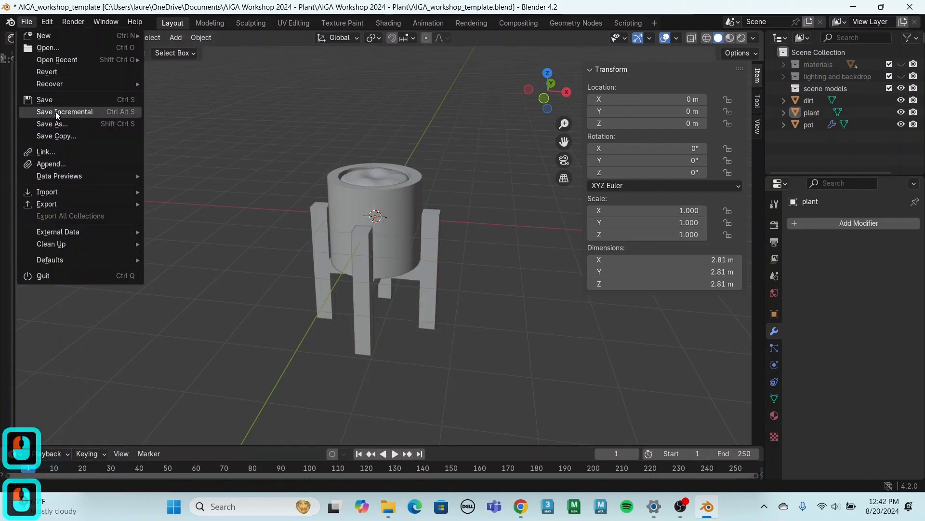
left_click(57, 112)
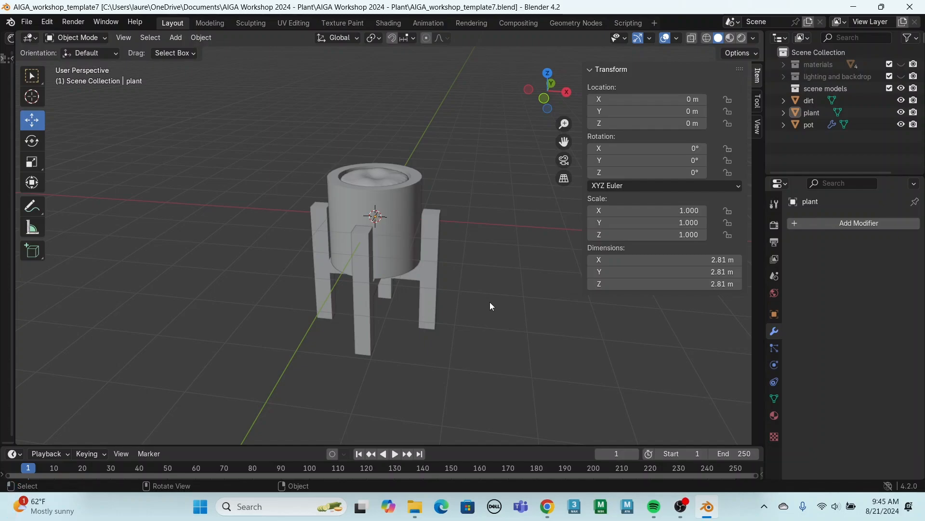
Hide the pot, plant and dirt objects in the viewport
left_click(901, 124)
left_click(902, 112)
left_click(901, 100)
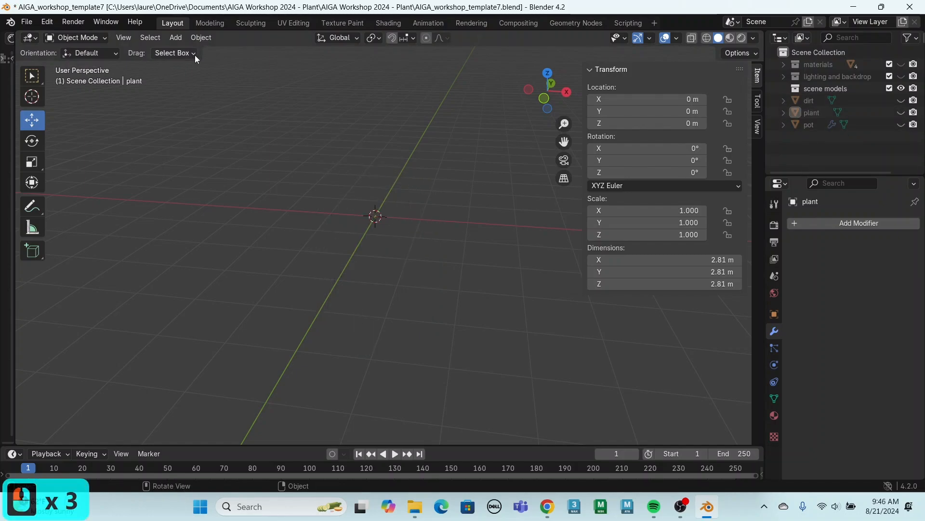
Add a new cube mesh at the world origin
left_click(176, 38)
mouse_move(195, 55)
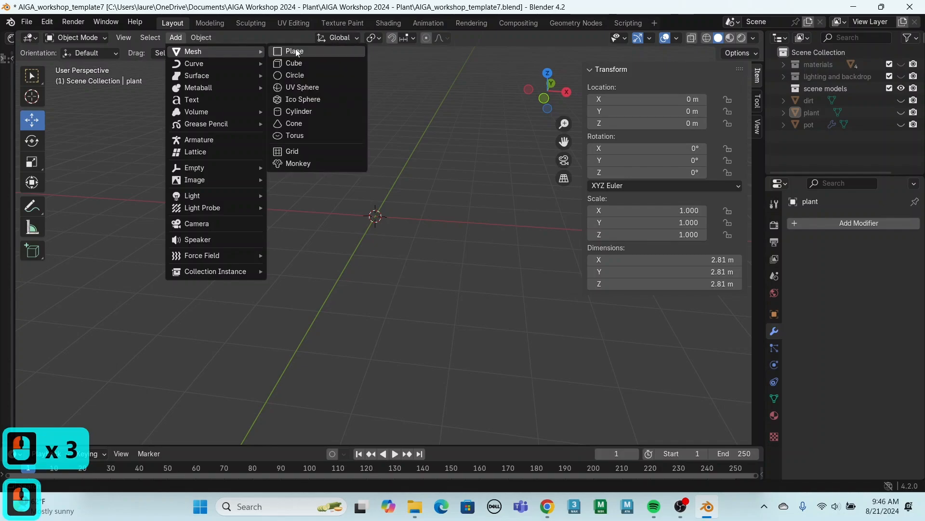
left_click(299, 63)
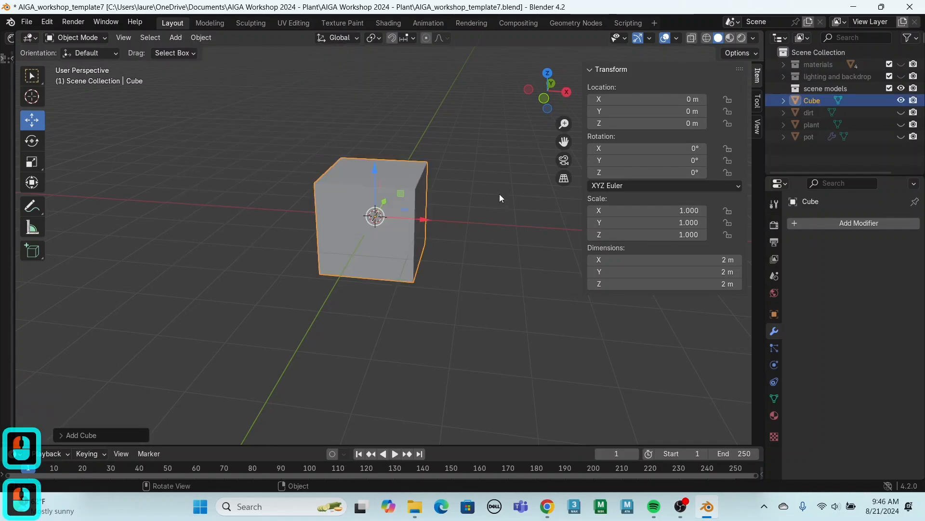
Put the new cube into Edit Mode and disable the Correct Face Attributes transform option
left_click(76, 38)
left_click(72, 66)
left_click(753, 53)
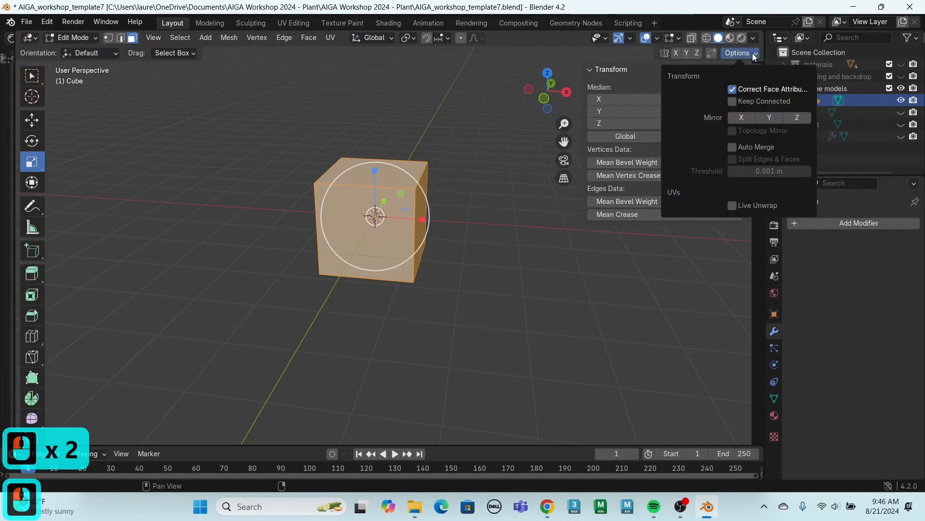
left_click(733, 90)
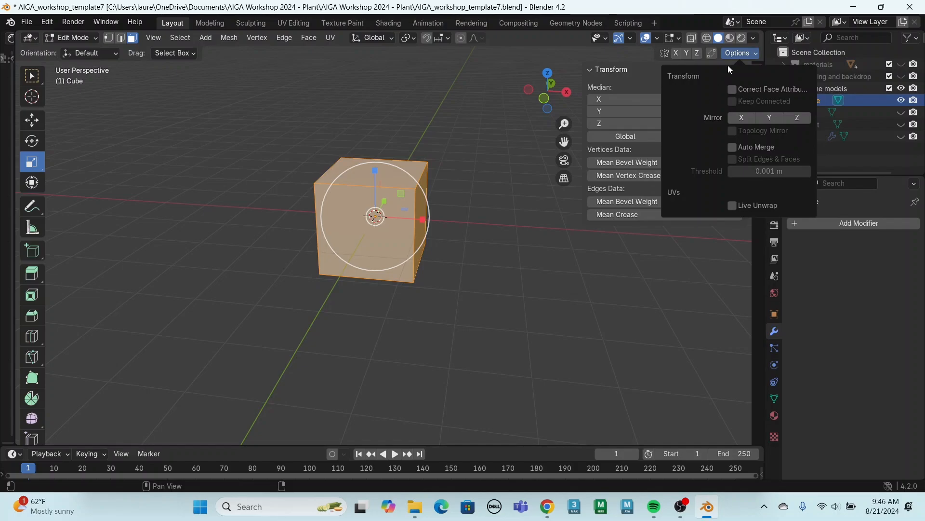
left_click(745, 56)
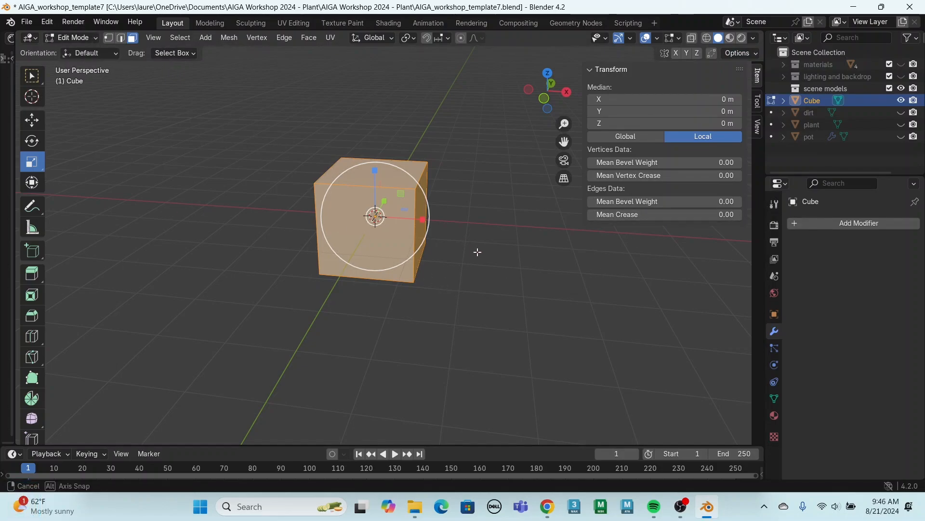
Scale the cube very thin along Y, to about a third of its width along X, and to over twice its height along Z
middle_click_drag(477, 252, 424, 227)
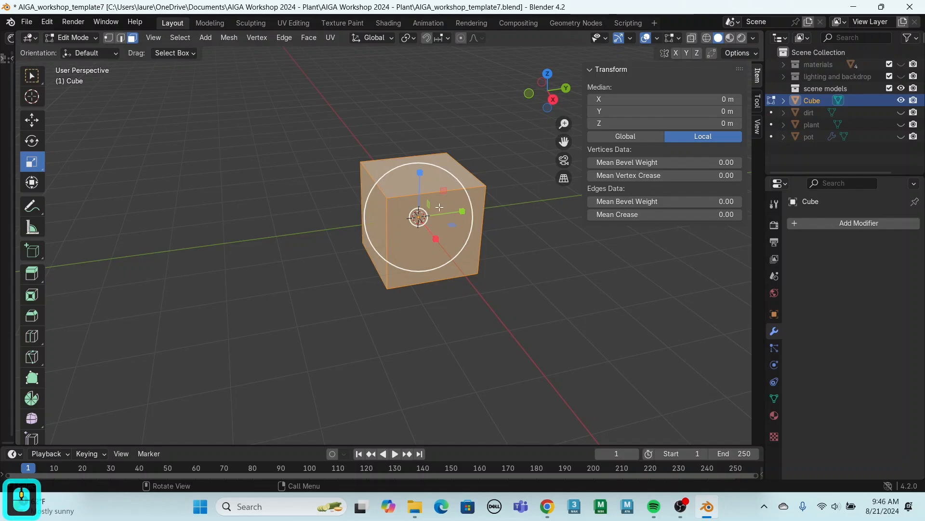
left_click_drag(463, 211, 419, 213)
middle_click_drag(490, 256, 590, 252)
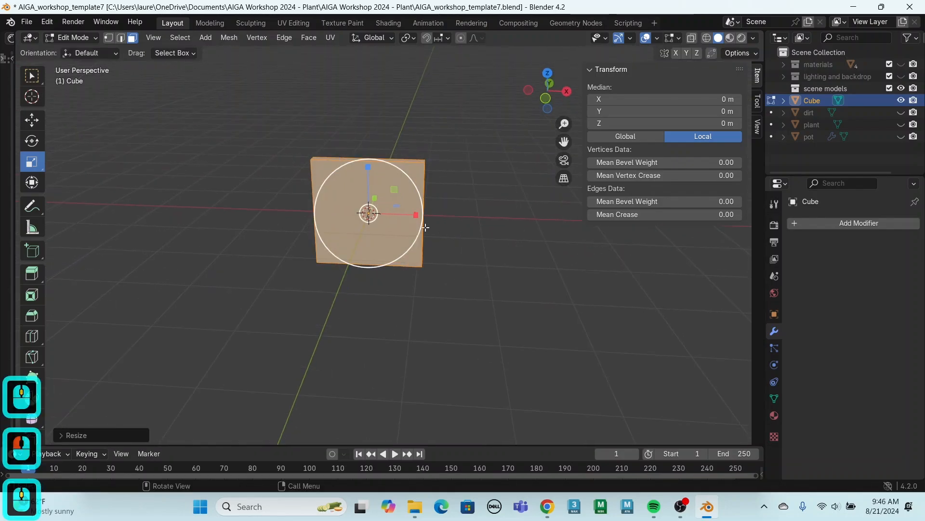
left_click_drag(423, 217, 382, 220)
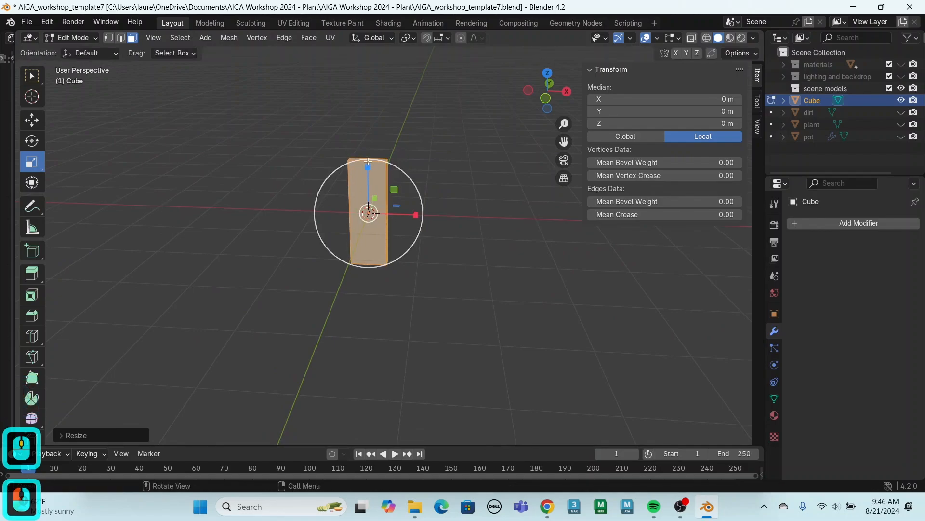
left_click_drag(368, 167, 362, 103)
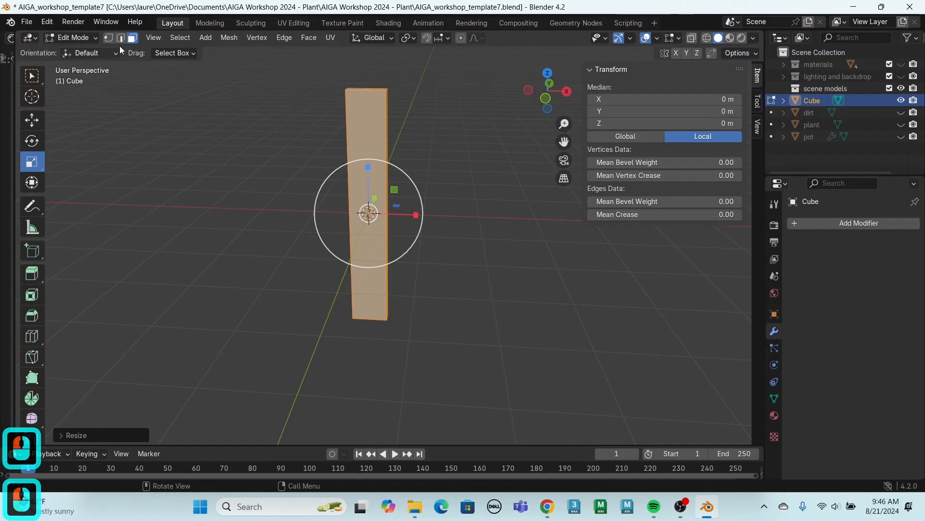
In edge selection mode, add a horizontal loop cut to the strip slightly above its middle, at about Z 0.09 m
left_click(119, 40)
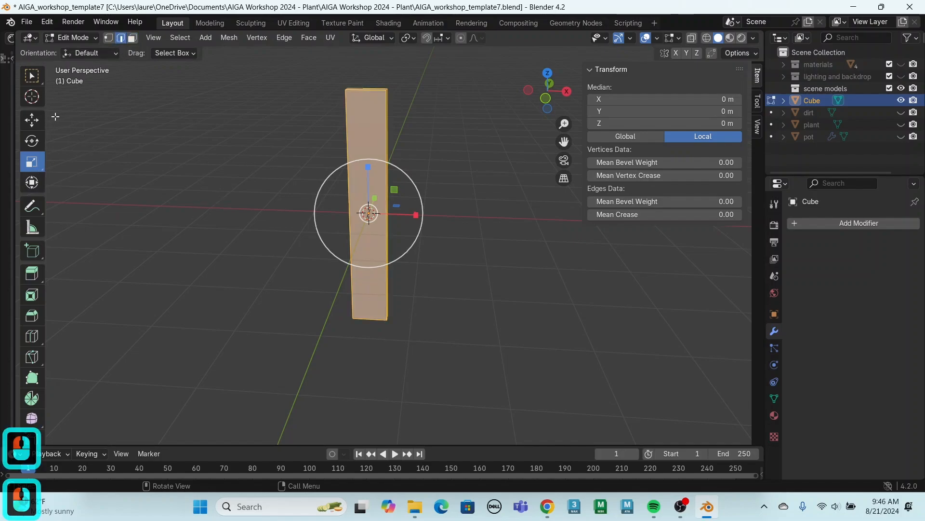
left_click(31, 119)
double_click(327, 227)
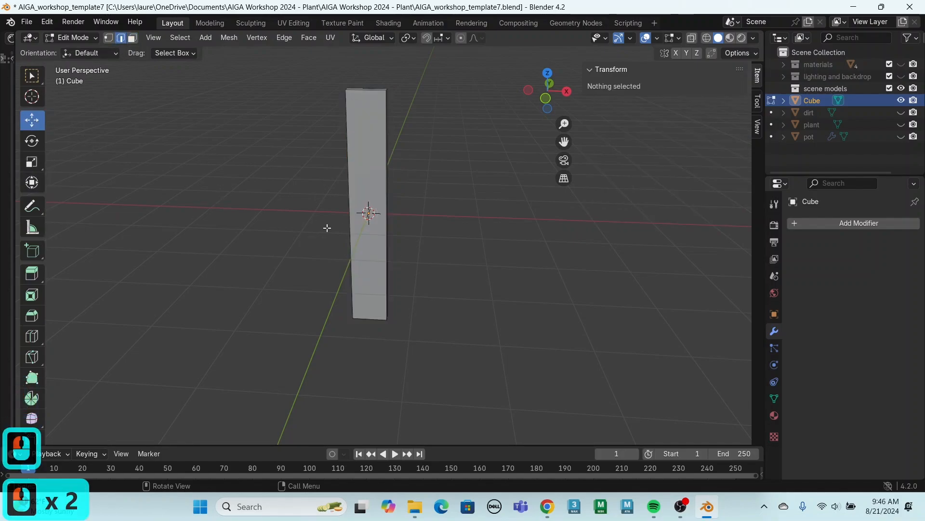
key("ctrl+r")
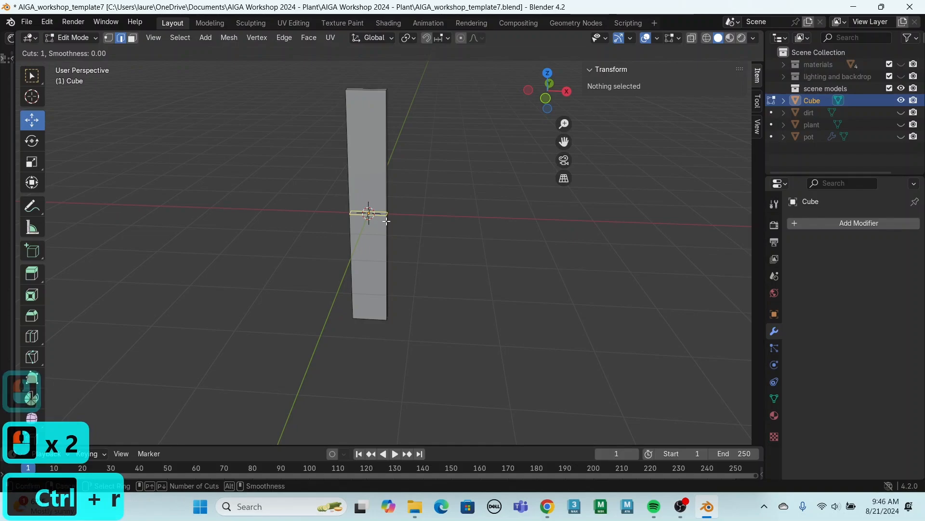
left_click(386, 215)
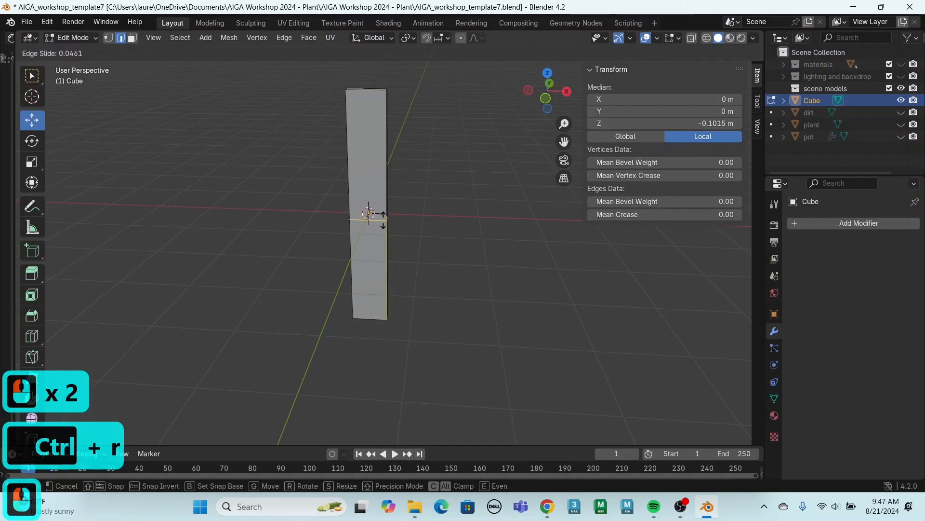
left_click(379, 210)
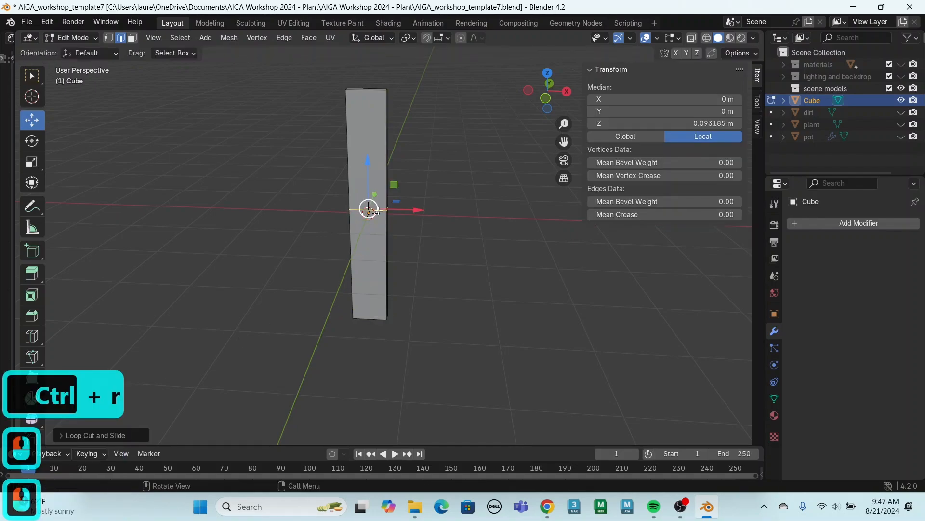
Set the strip's loop cut to 6 cuts
left_click(61, 436)
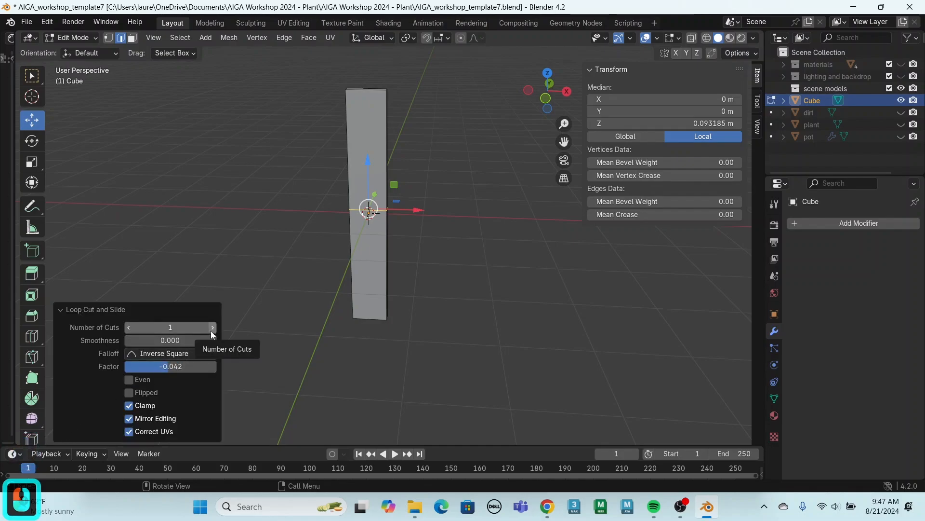
left_click(210, 332)
left_click(211, 331)
left_click(213, 327)
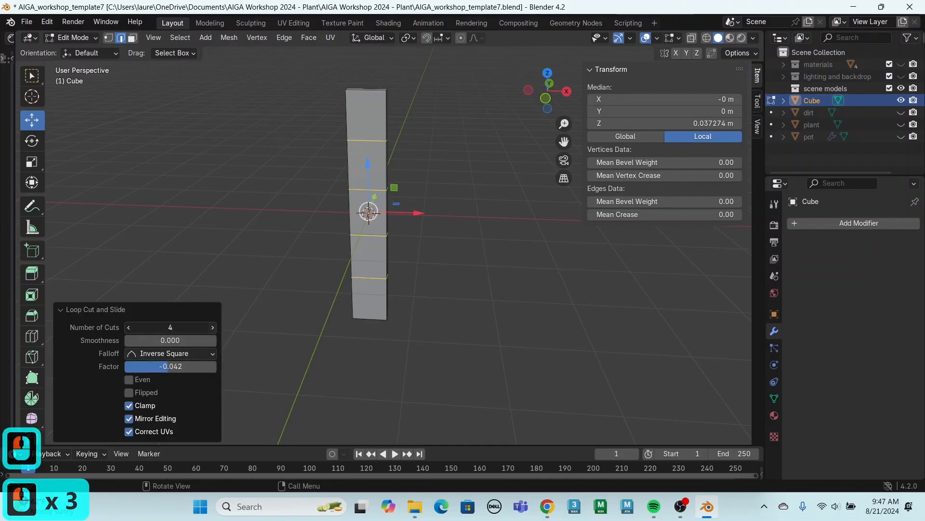
left_click(212, 327)
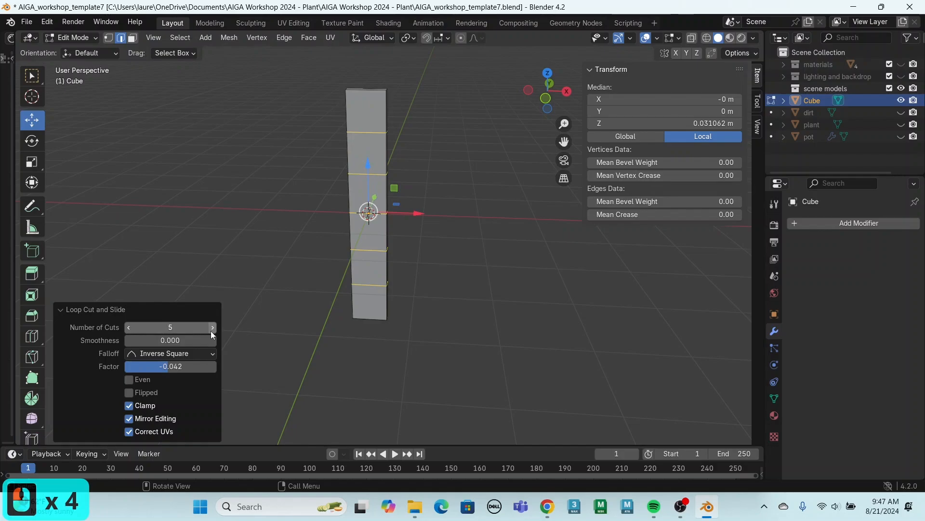
left_click(213, 328)
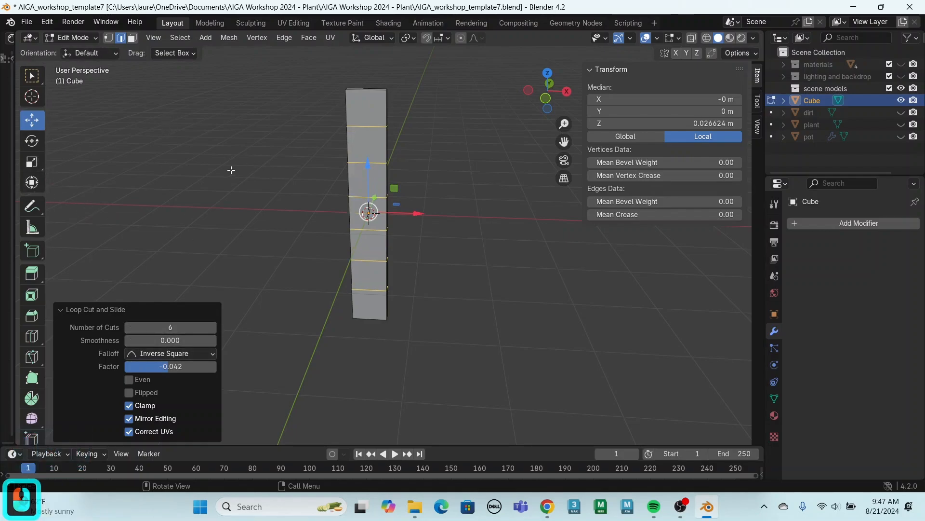
In vertex selection mode, select the strip's top-end vertices and scale them to about 0.43 along X to taper the tip
left_click(109, 38)
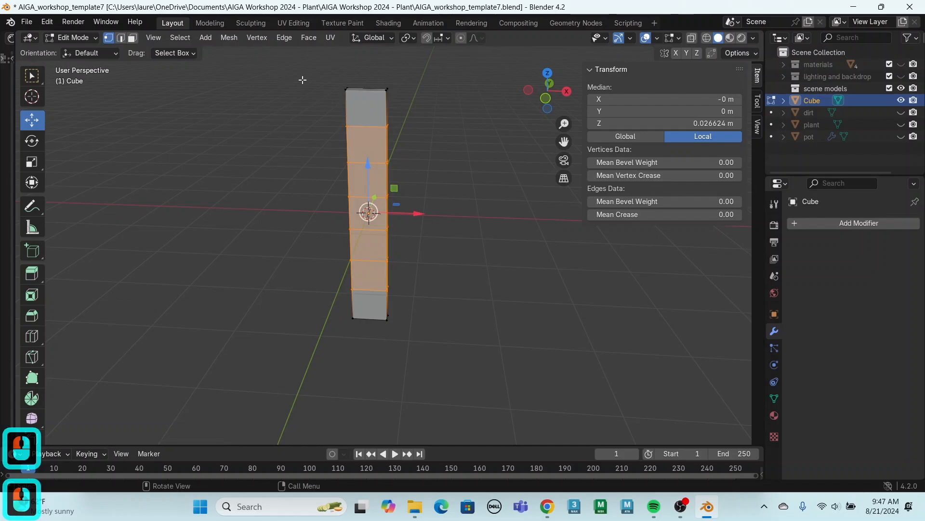
left_click_drag(317, 74, 407, 116)
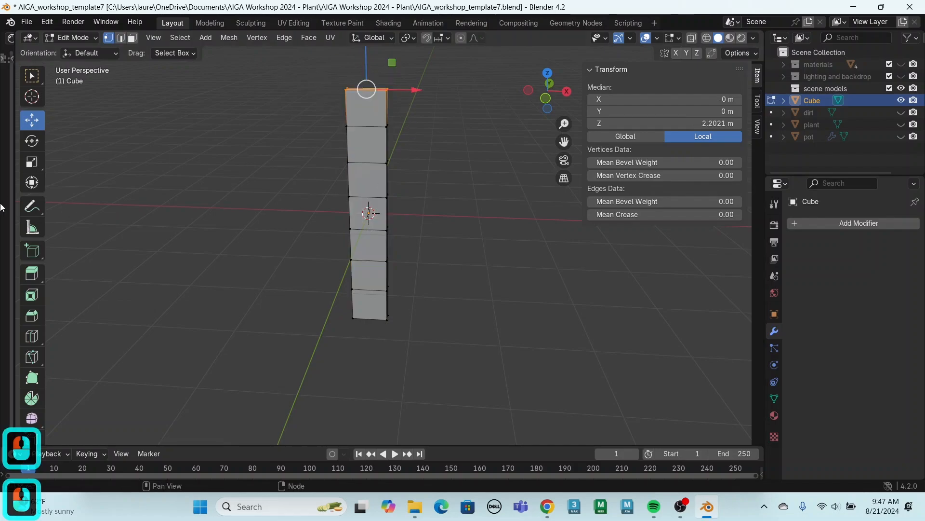
left_click(35, 165)
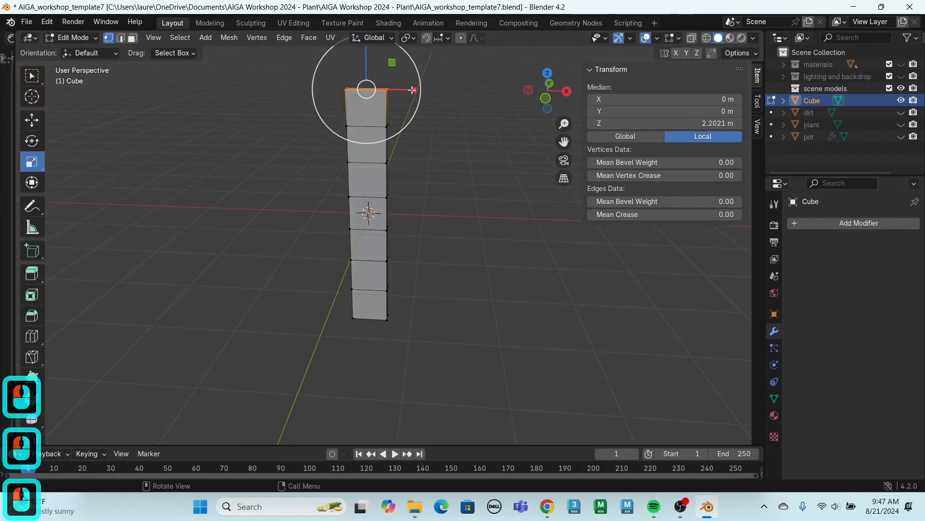
left_click_drag(412, 90, 387, 86)
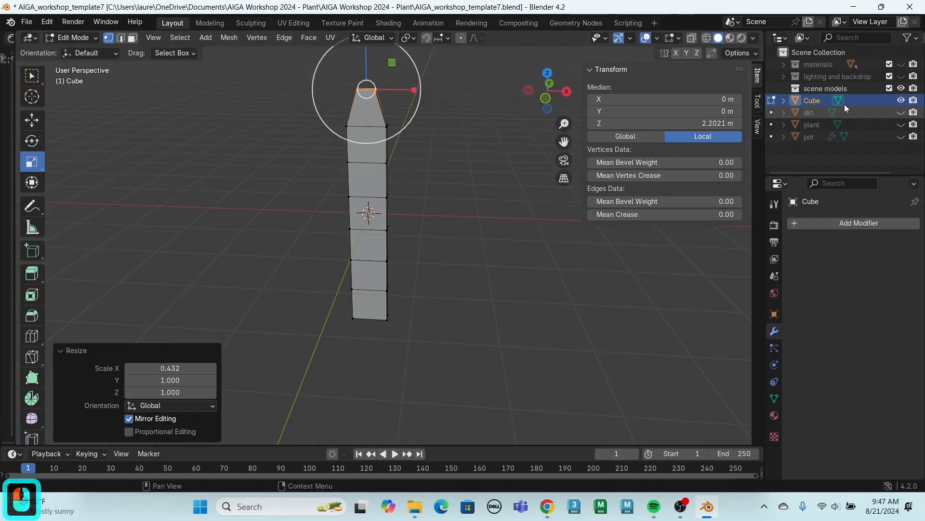
Select the strip's bottom-end vertices and scale them to about 0.36 along X to taper the base
middle_click_drag(458, 380, 473, 348)
left_click_drag(426, 352, 316, 396)
left_click_drag(398, 363, 366, 363)
left_click(31, 128)
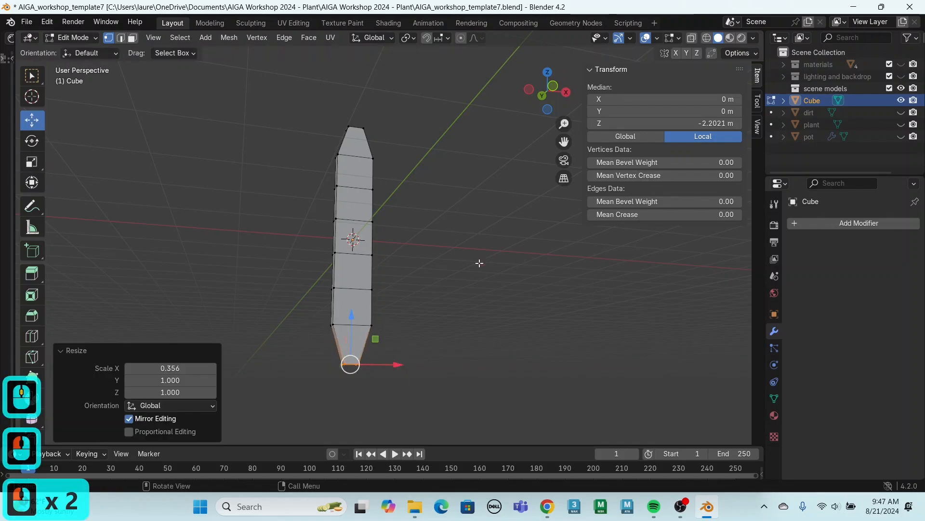
middle_click_drag(479, 263, 419, 308)
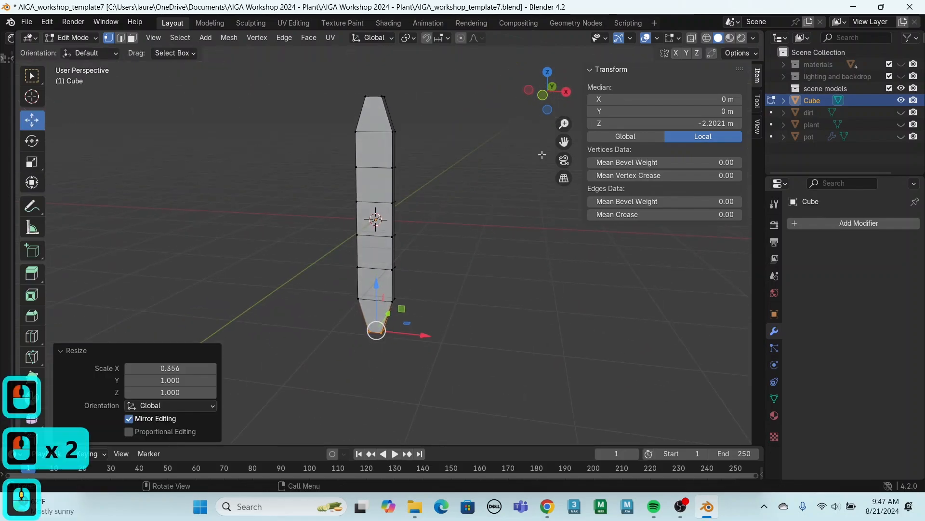
Return the leaf to Object Mode and add a Subdivision Surface modifier with its viewport level set to 3
left_click(88, 37)
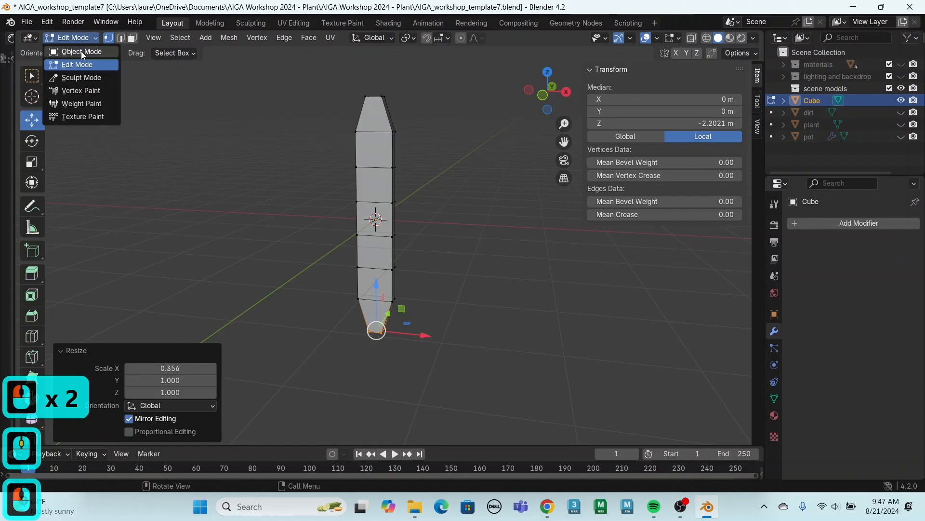
left_click(81, 52)
mouse_move(462, 275)
middle_mouse_down()
mouse_move(370, 282)
mouse_move(516, 293)
mouse_move(535, 264)
mouse_move(444, 273)
middle_mouse_up()
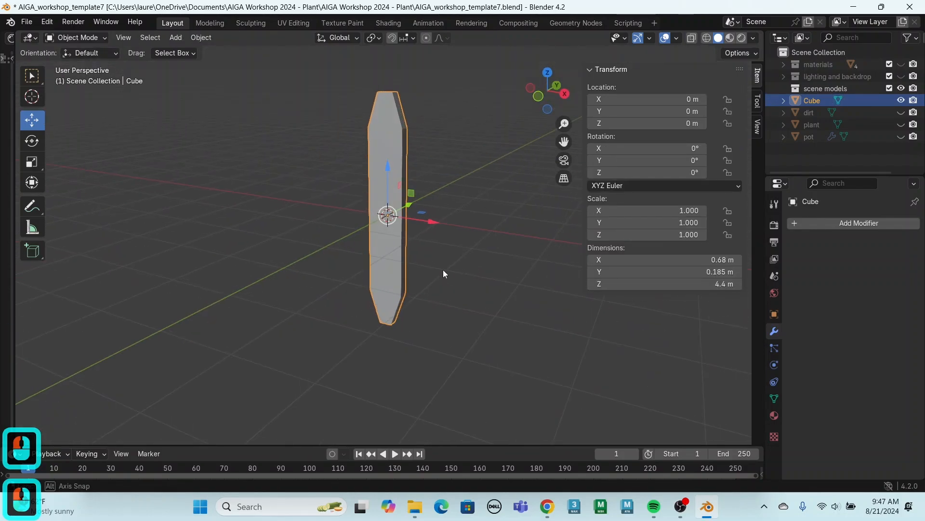
left_click(848, 224)
left_click(836, 226)
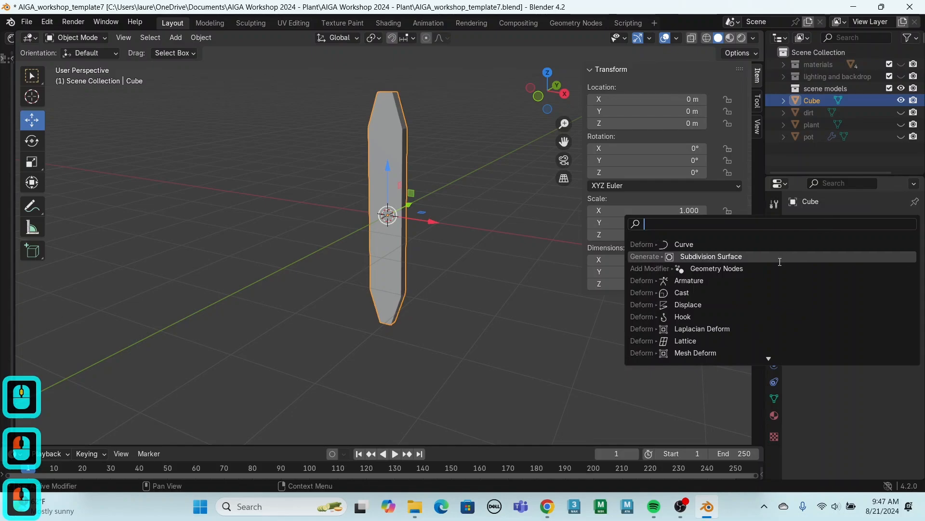
left_click(829, 257)
left_click(900, 275)
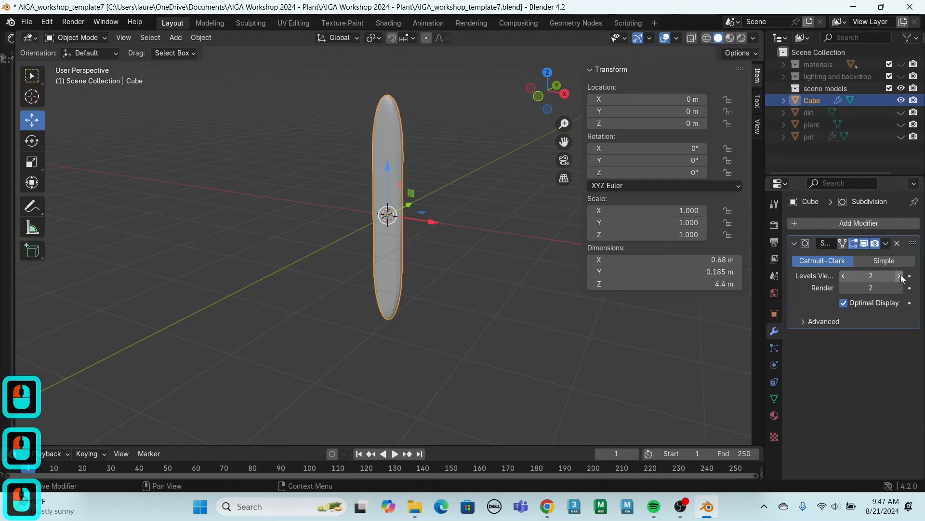
left_click(899, 276)
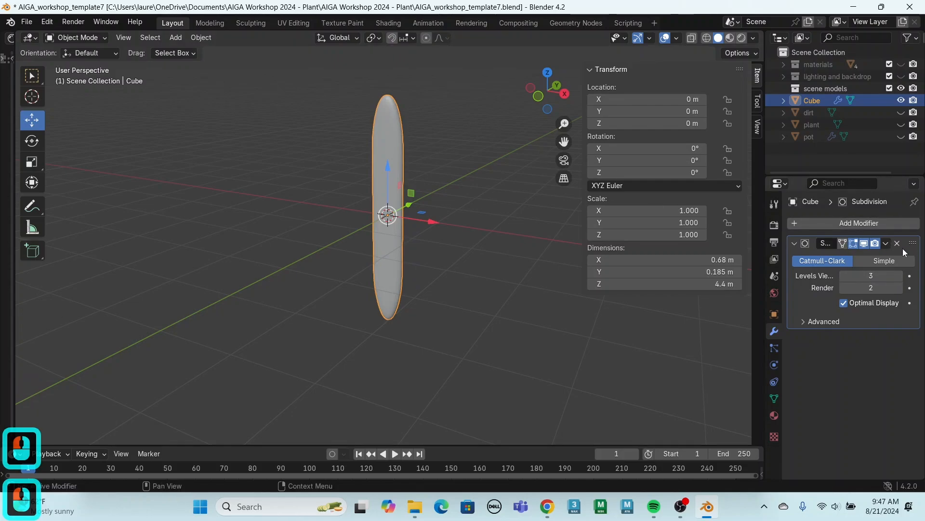
Apply the leaf's Subdivision Surface modifier, check the mesh in wireframe shading and return to solid shading
left_click(886, 243)
left_click(866, 256)
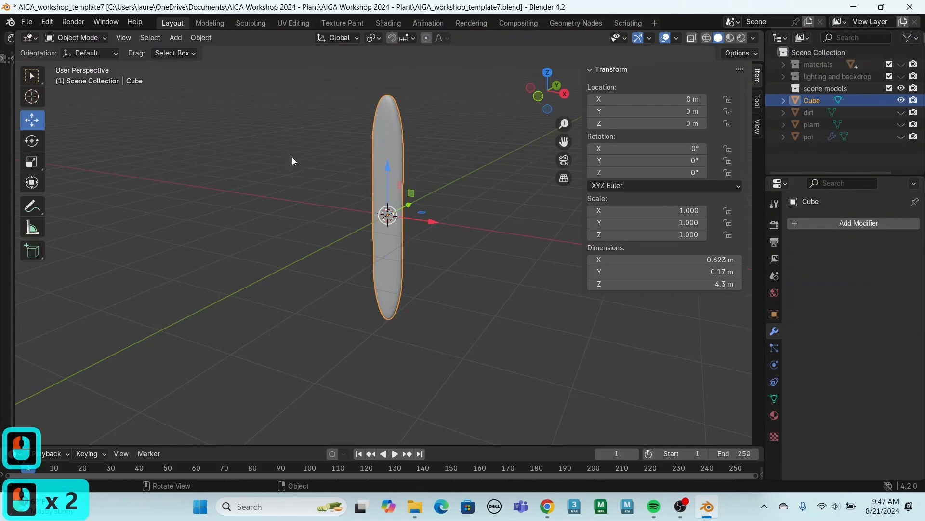
left_click(706, 38)
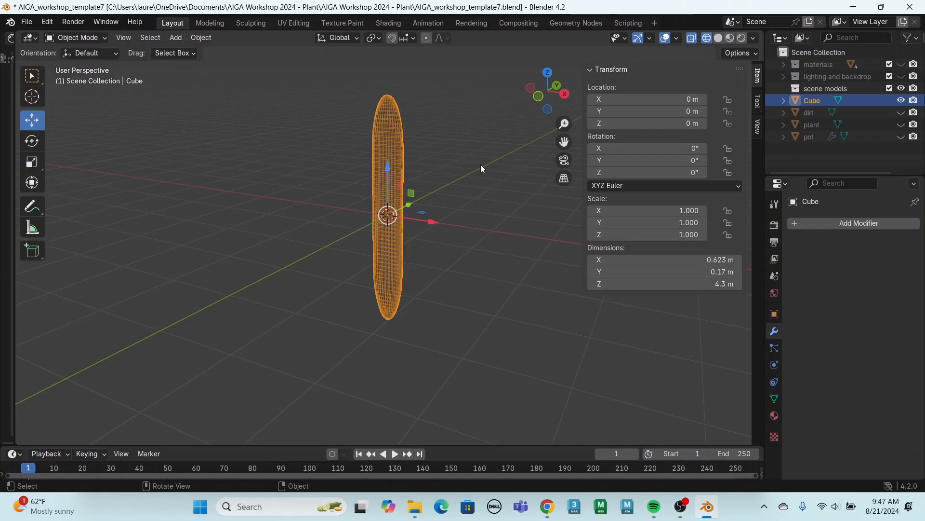
left_click(718, 38)
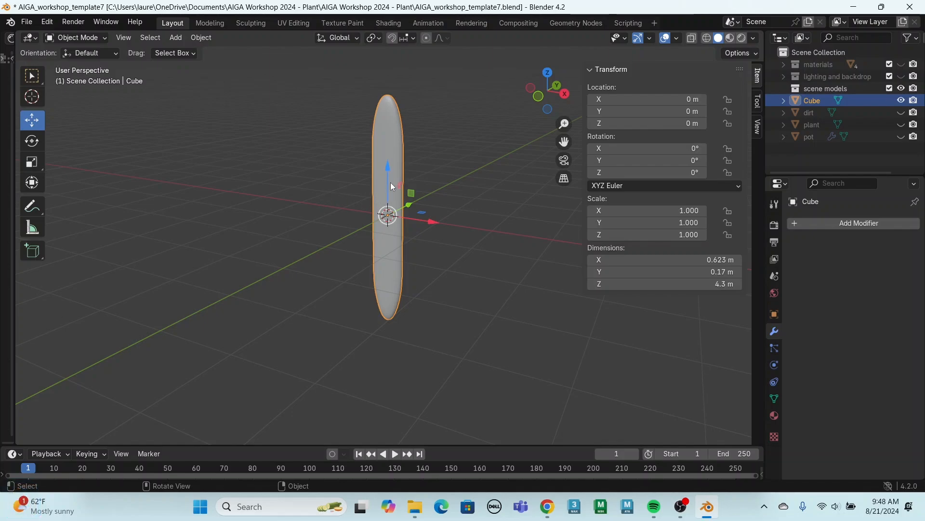
Raise the leaf about 2.16 m along Z so its lower tip sits at the world origin, and deselect it
left_click_drag(393, 187, 395, 59)
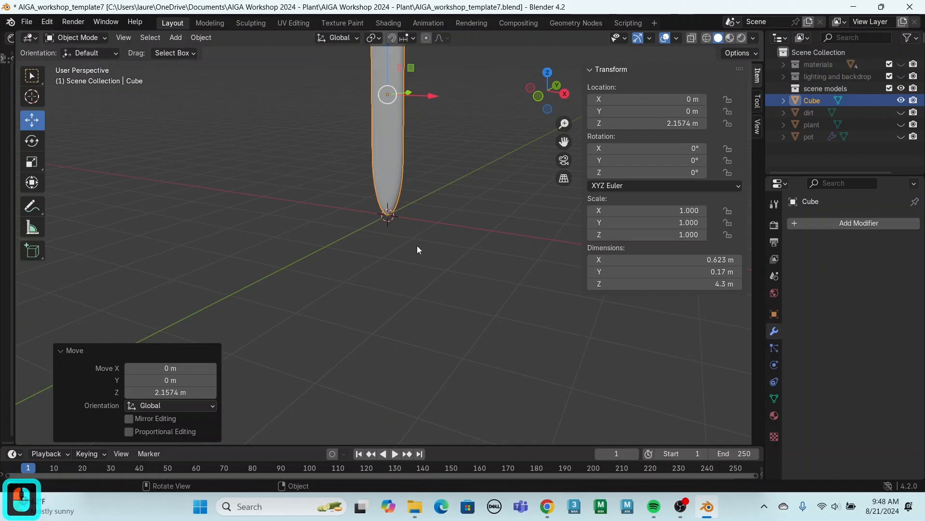
left_click(419, 248)
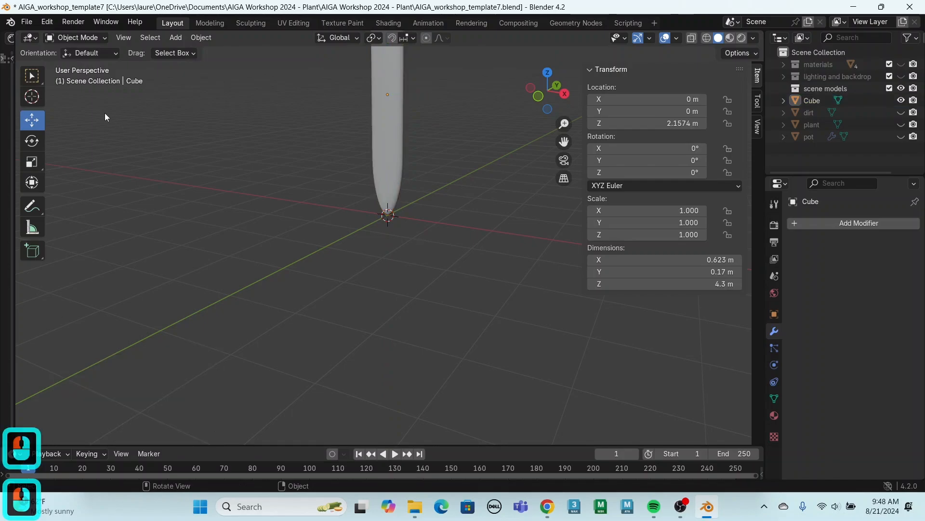
Add a Bézier curve at the origin and rotate it about 87.7° around Y so it stands nearly vertical
left_click(178, 41)
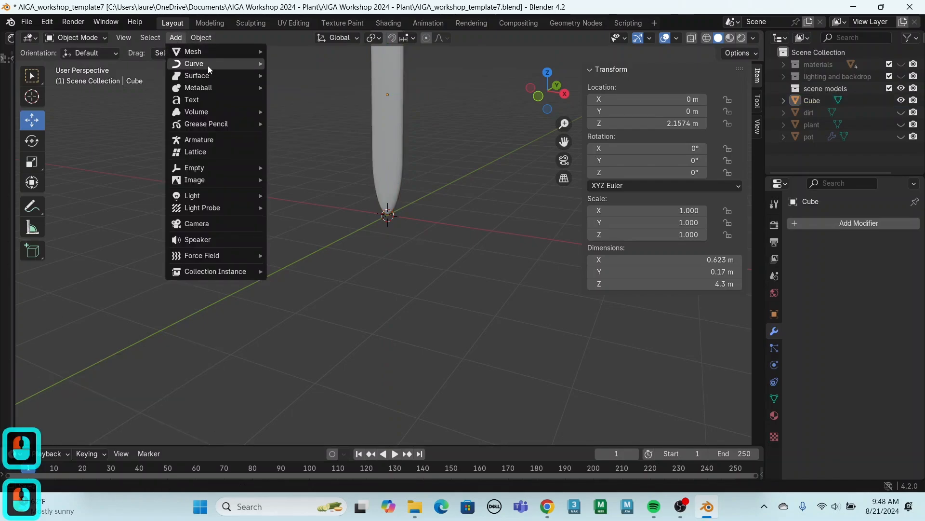
mouse_move(207, 64)
left_click(295, 63)
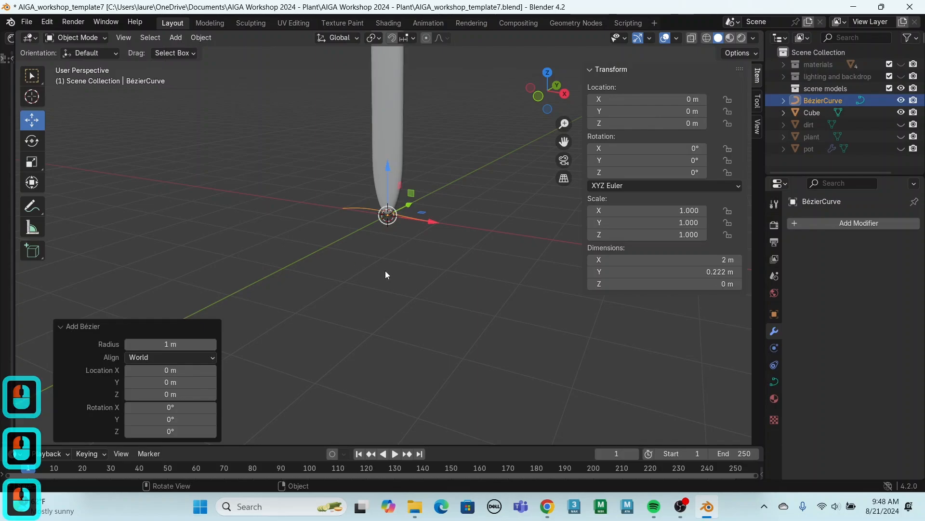
left_click(37, 139)
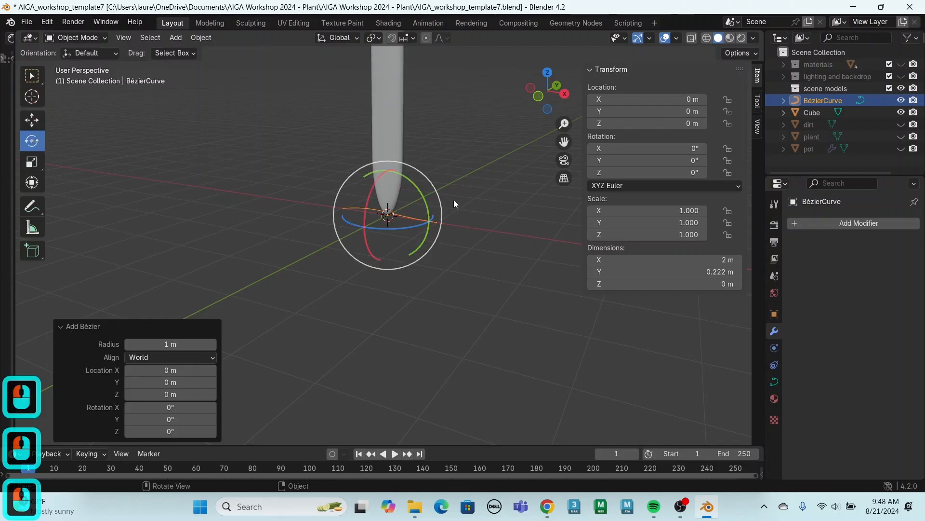
left_click_drag(416, 185, 420, 266)
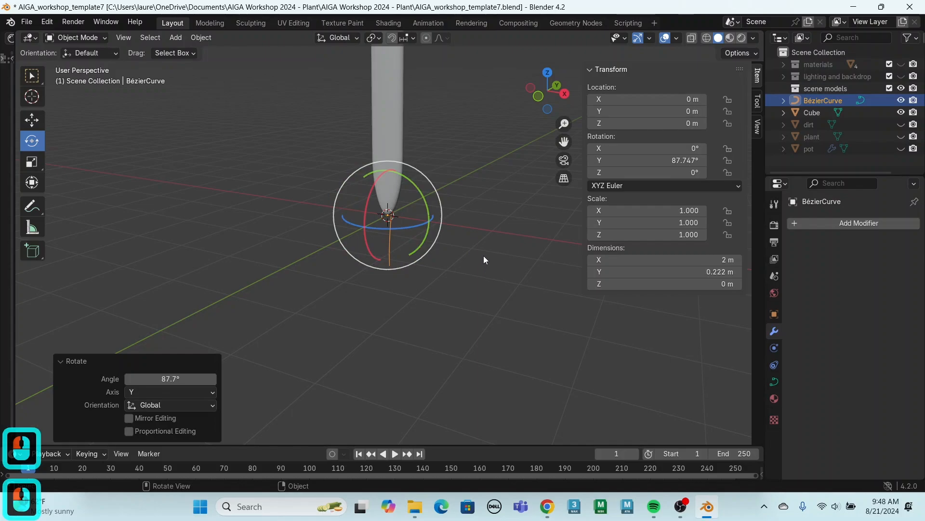
In the right orthographic view, move the curve up about 1.04 m along Z so its lower end meets the leaf's base
middle_click_drag(490, 254, 485, 314)
scroll(492, 311, "up", 1, "alt")
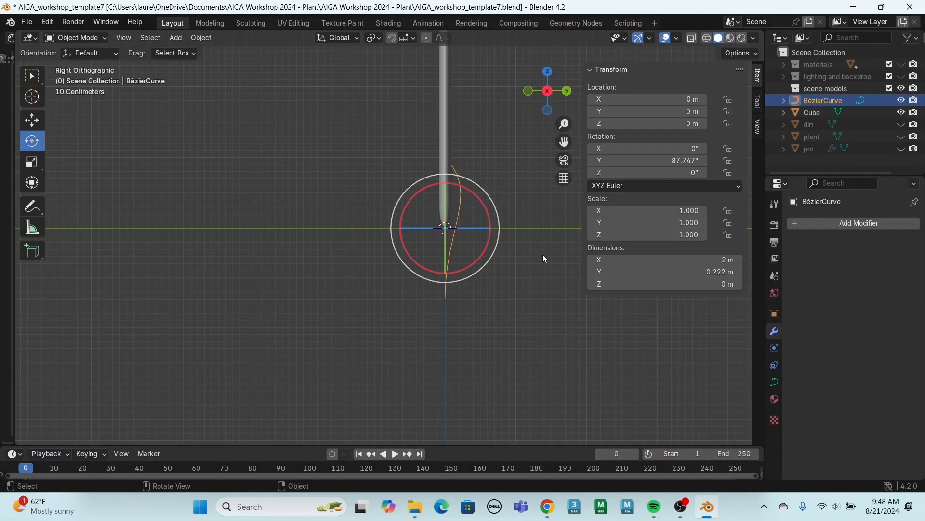
middle_click_drag(533, 229, 510, 352, "shift")
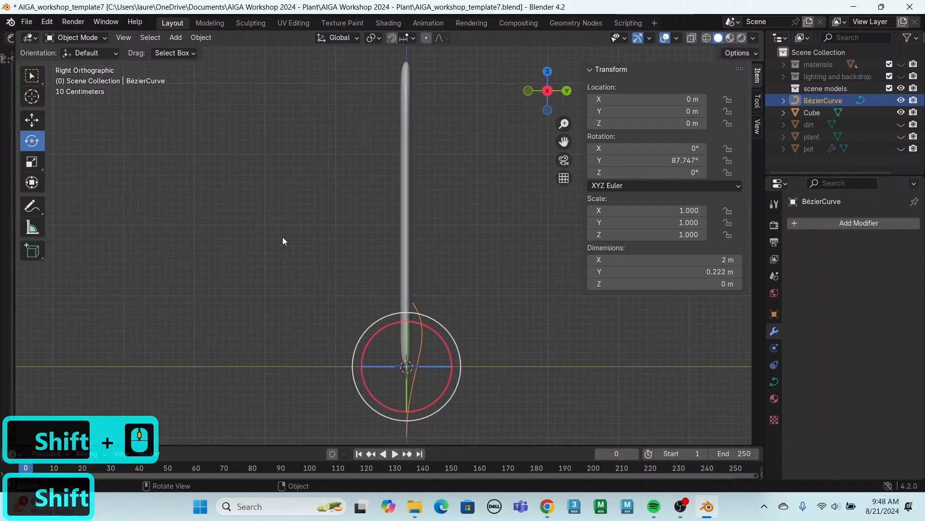
left_click(31, 120)
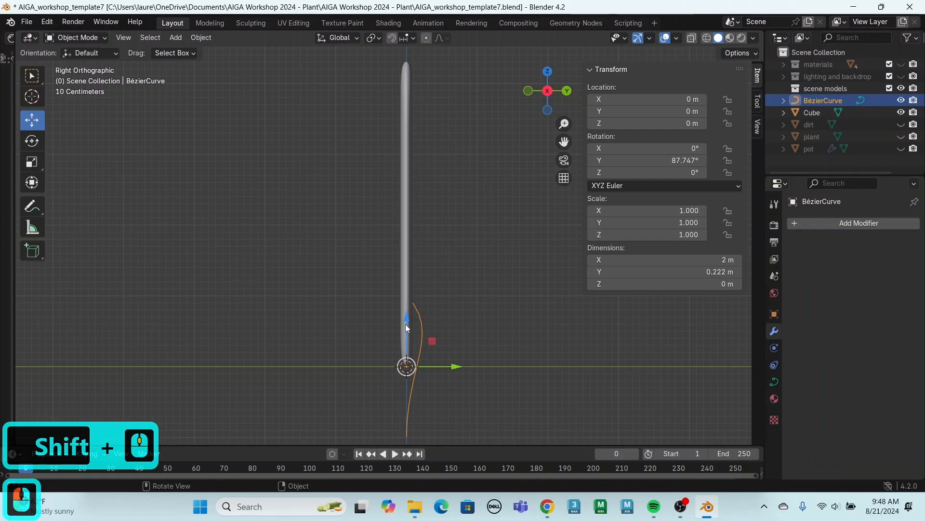
left_click_drag(406, 324, 407, 241)
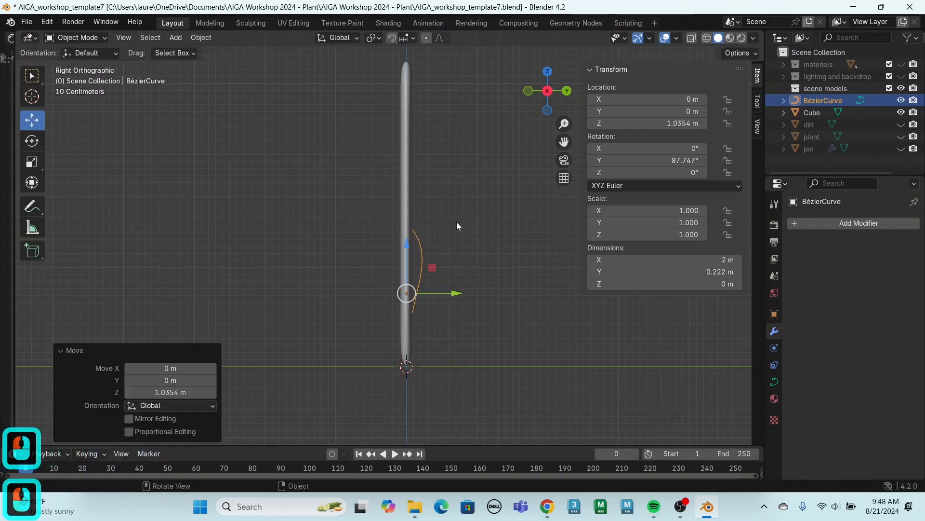
In Edit Mode, rotate the curve's upper control point about -42.5° around X and raise it about 2.19 m along Z to the leaf's tip
left_click(73, 39)
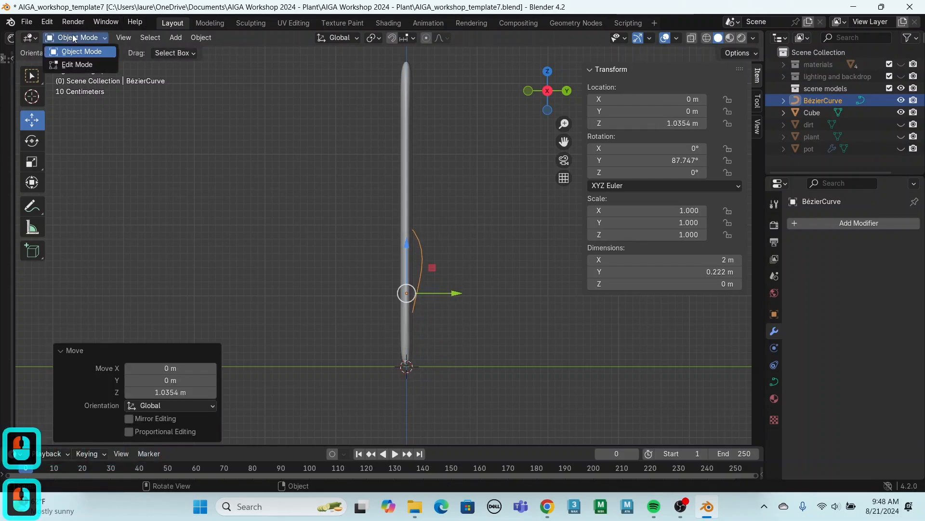
left_click(72, 65)
left_click(409, 223)
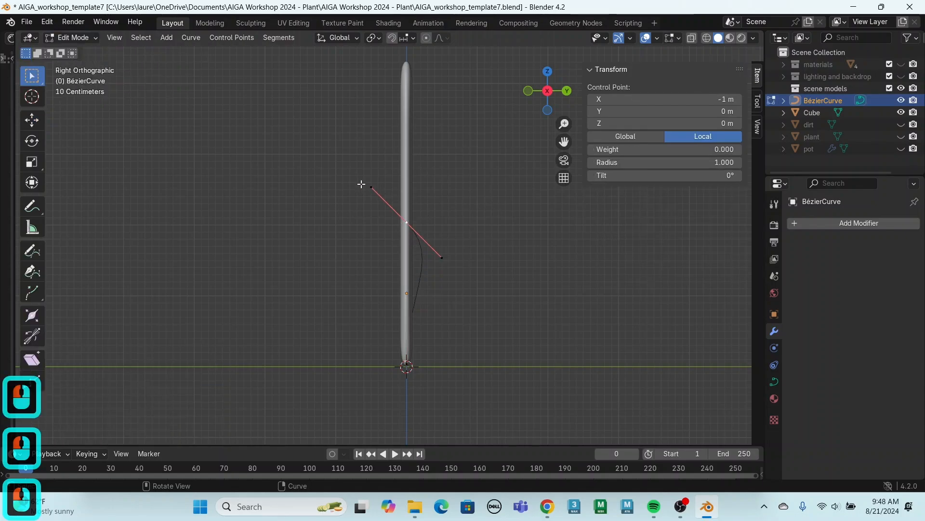
left_click(384, 179)
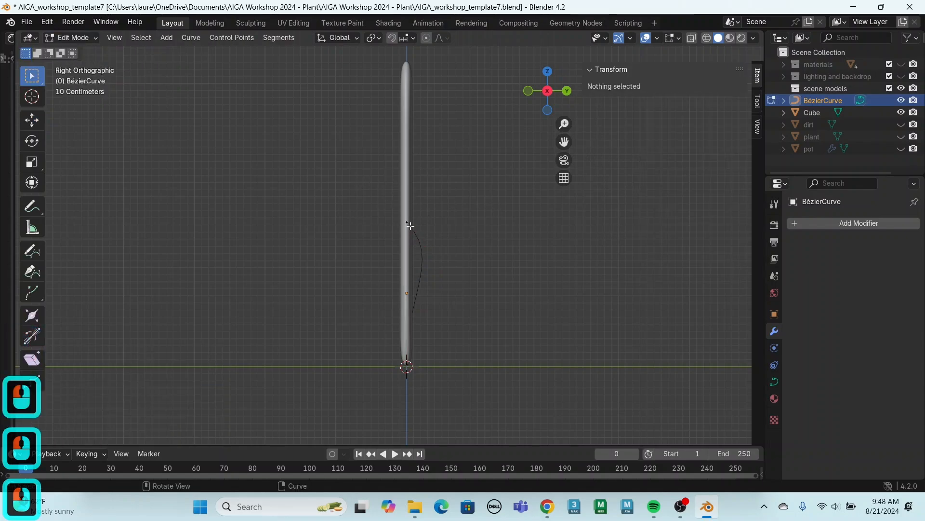
left_click(409, 222)
left_click(31, 141)
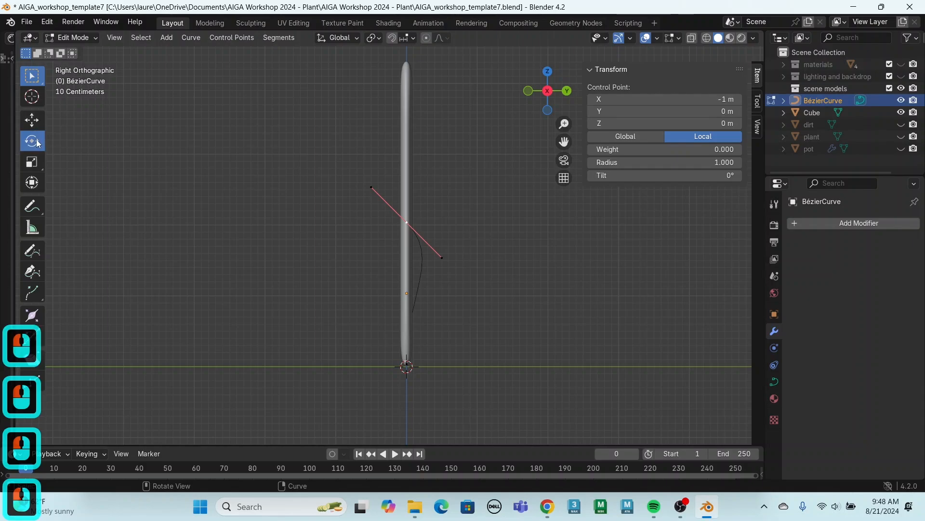
left_click_drag(444, 243, 420, 269)
left_click(31, 120)
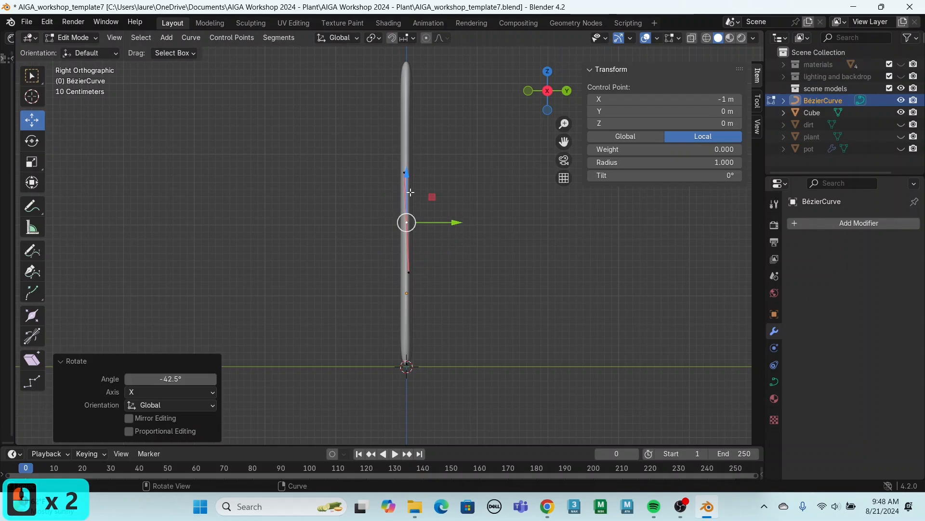
left_click_drag(407, 222, 391, 32)
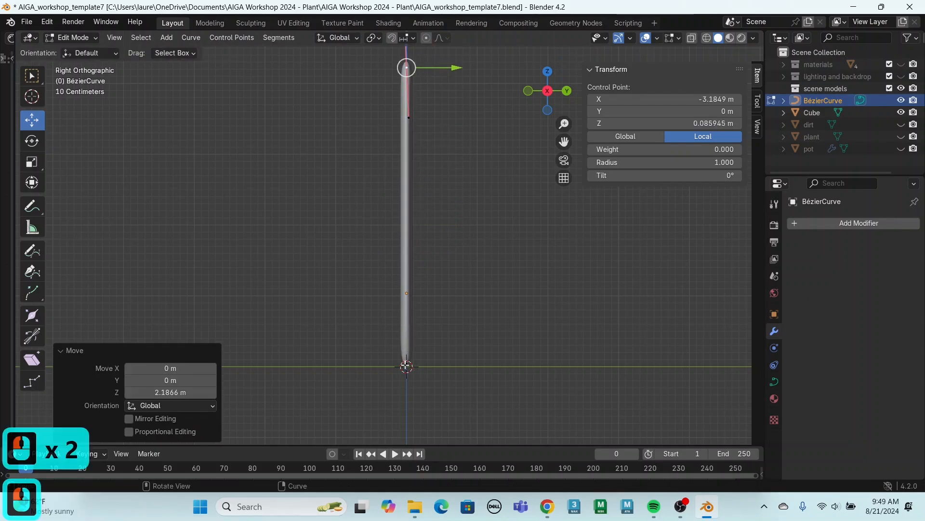
Select the curve's lower control point at the leaf's base and activate the Rotate tool for it
left_click(408, 293)
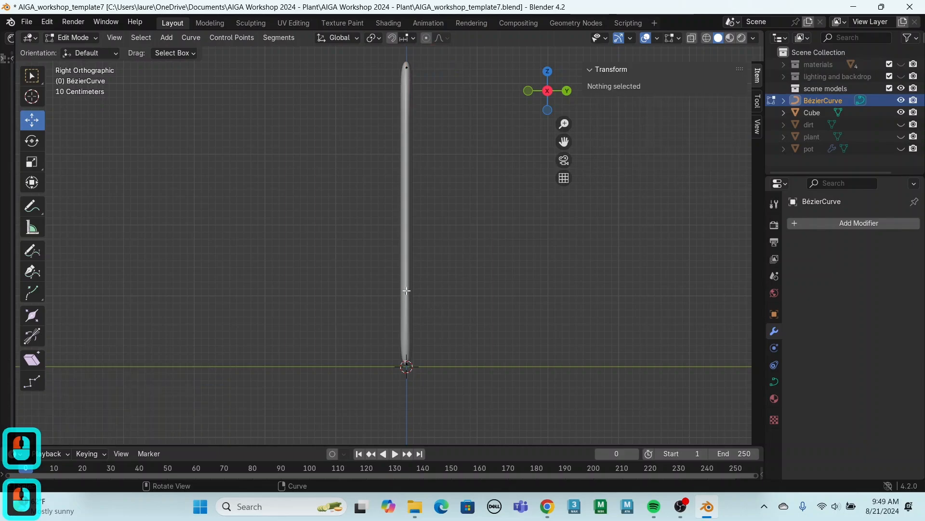
left_click(407, 292)
left_click_drag(364, 274, 419, 341)
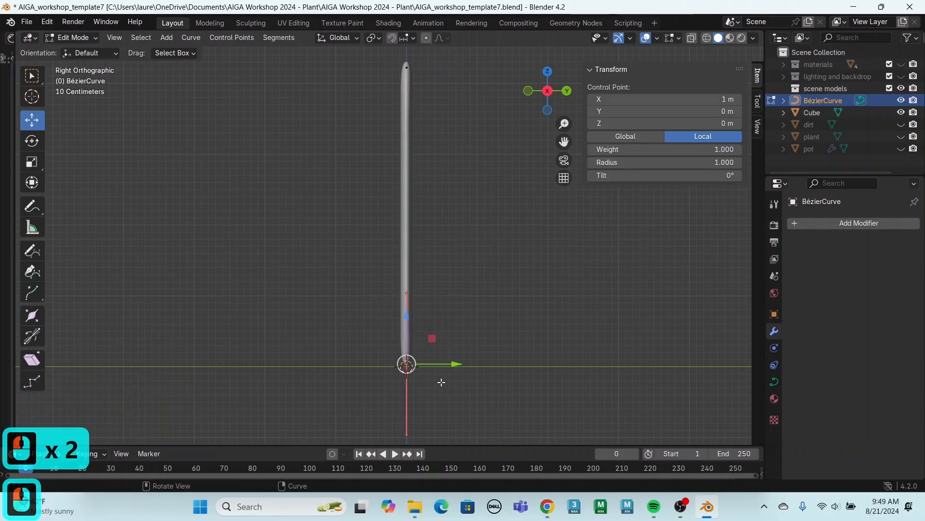
middle_click_drag(514, 398, 523, 304, "shift")
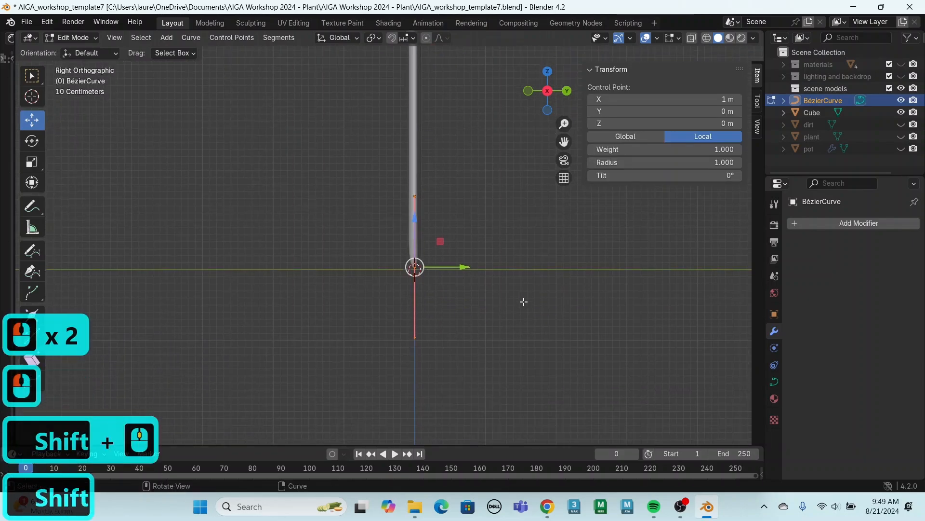
middle_click_drag(523, 247, 505, 388, "shift")
scroll(504, 389, "up", 1)
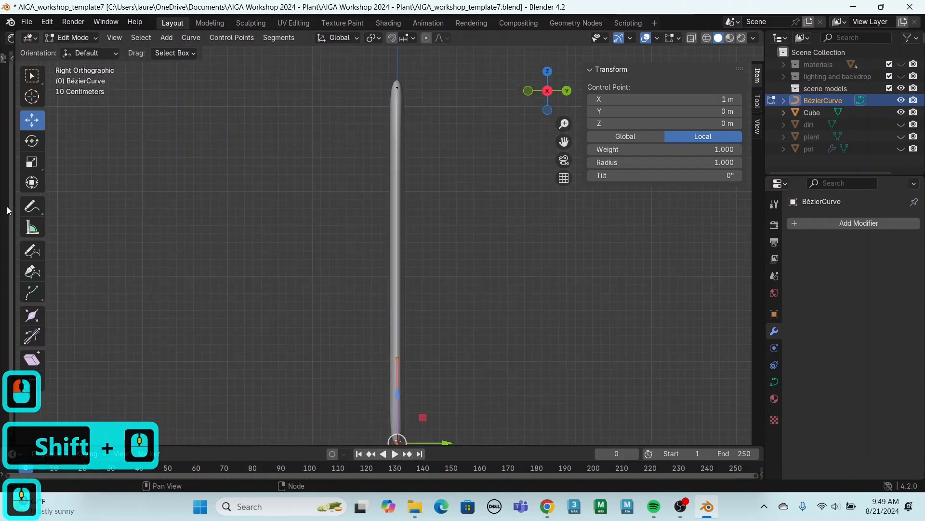
middle_click_drag(232, 265, 357, 276)
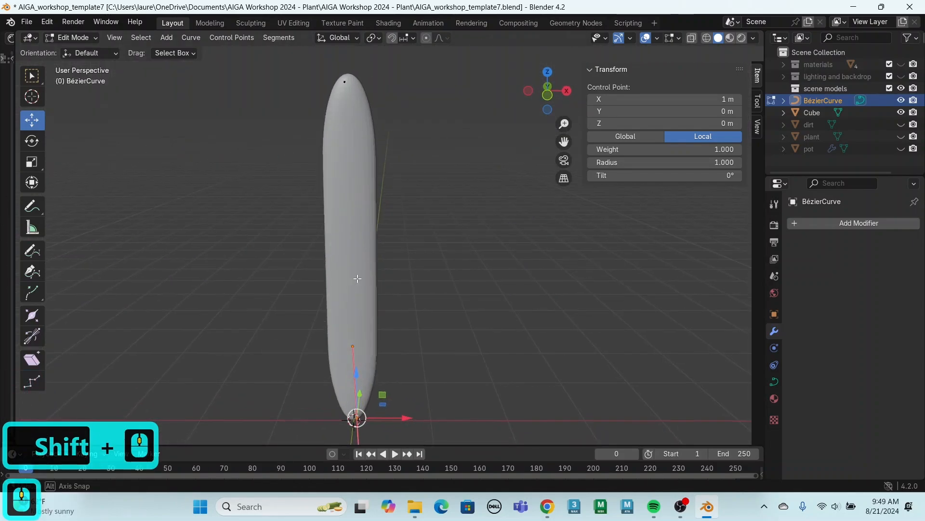
middle_click(514, 389)
middle_click_drag(513, 388, 541, 305, "shift")
left_click(32, 140)
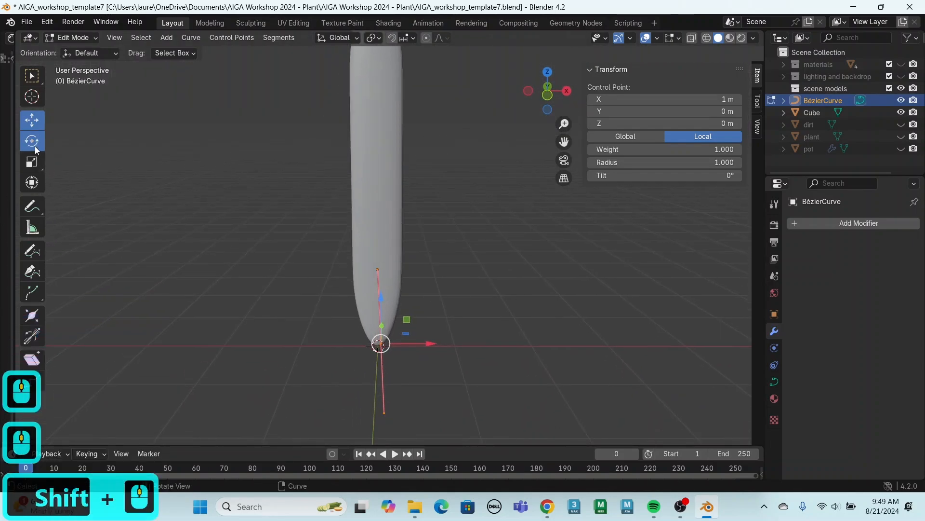
Rotate the Bézier curve's bottom control point by about 2° to straighten its handles upright, and deselect it
left_click_drag(412, 313, 422, 330)
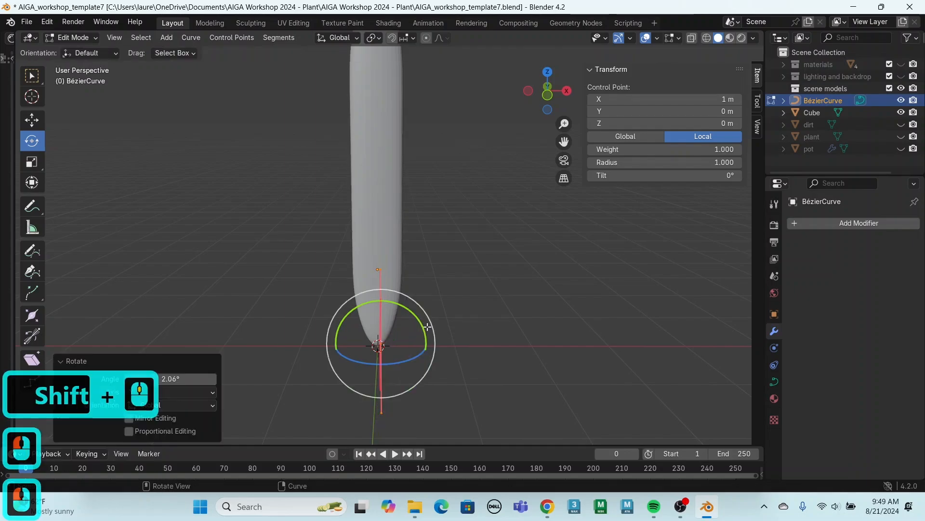
left_click(376, 289)
scroll(377, 290, "down", 1)
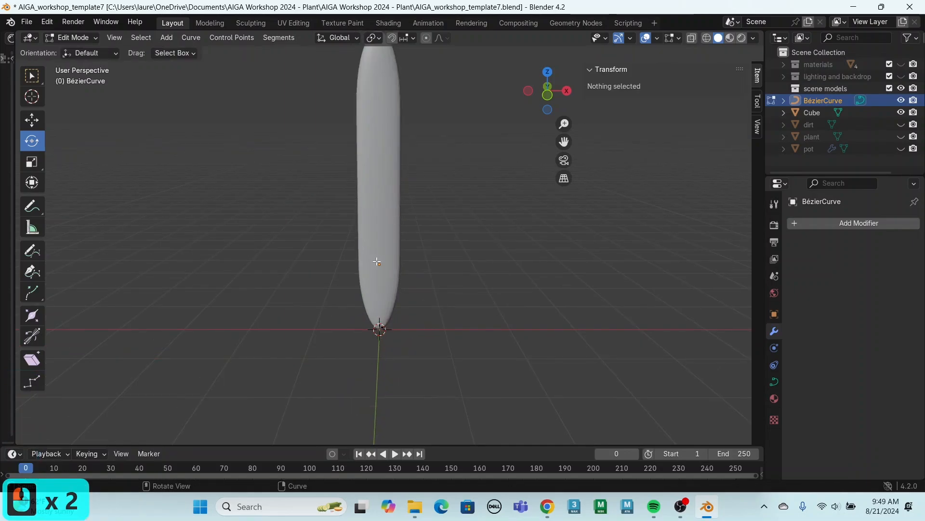
left_click(398, 305)
scroll(400, 307, "down", 3)
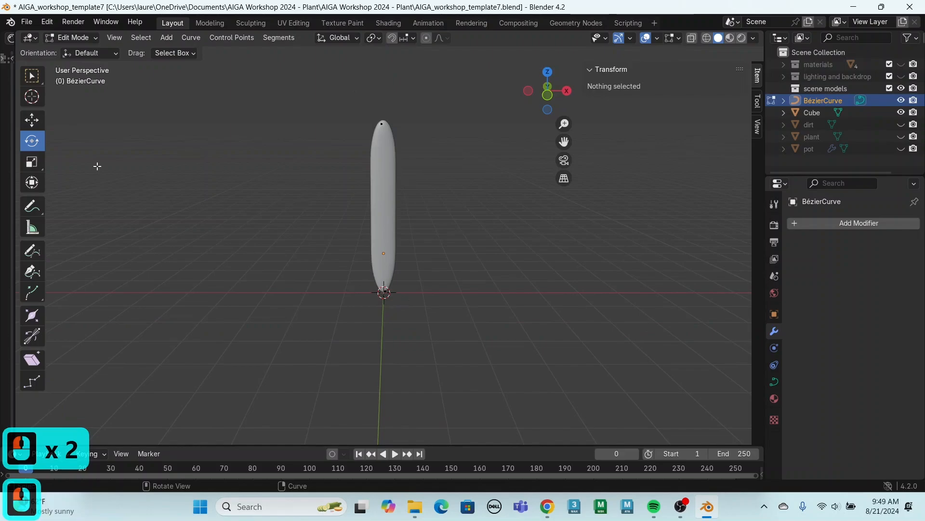
Activate the Move tool and return the curve to Object Mode
left_click(32, 120)
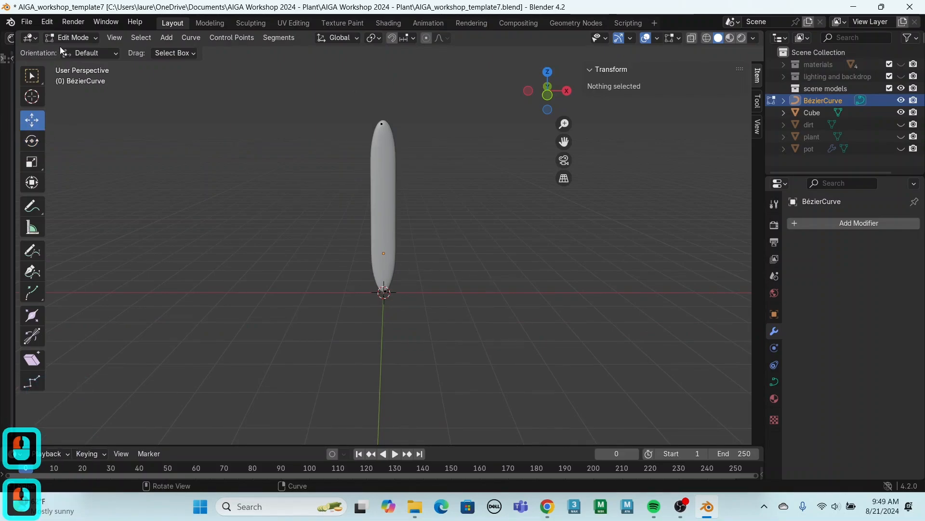
left_click(72, 37)
left_click(77, 50)
middle_click_drag(437, 330, 401, 303)
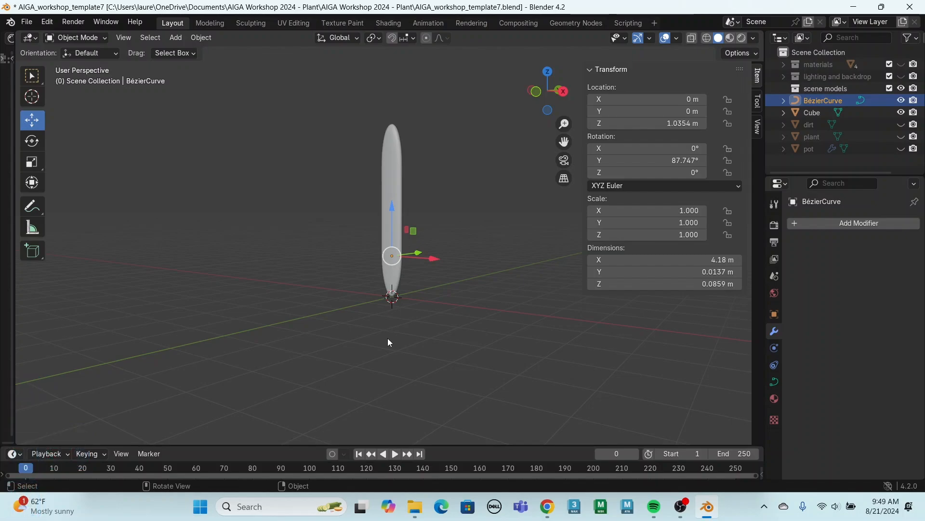
Set the Cube mesh's origin to the 3D cursor and apply its rotation and scale
left_click(397, 164)
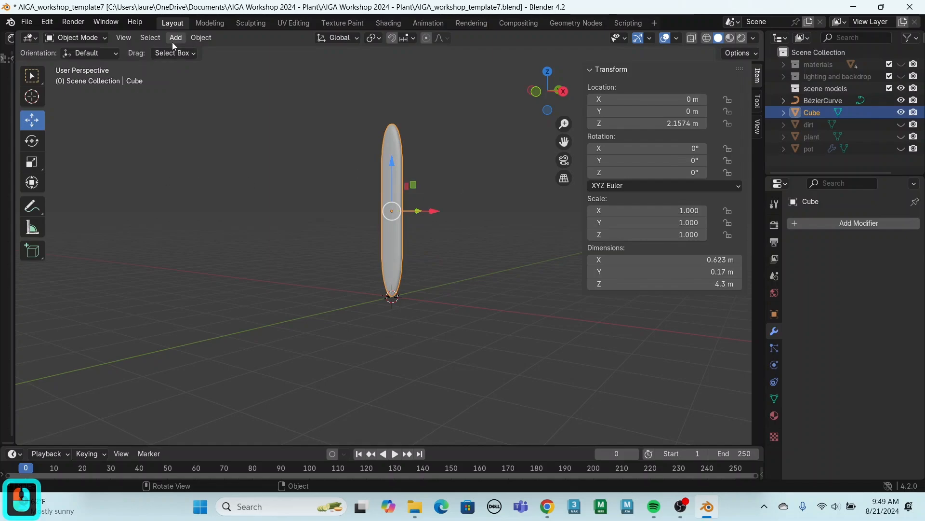
left_click(200, 38)
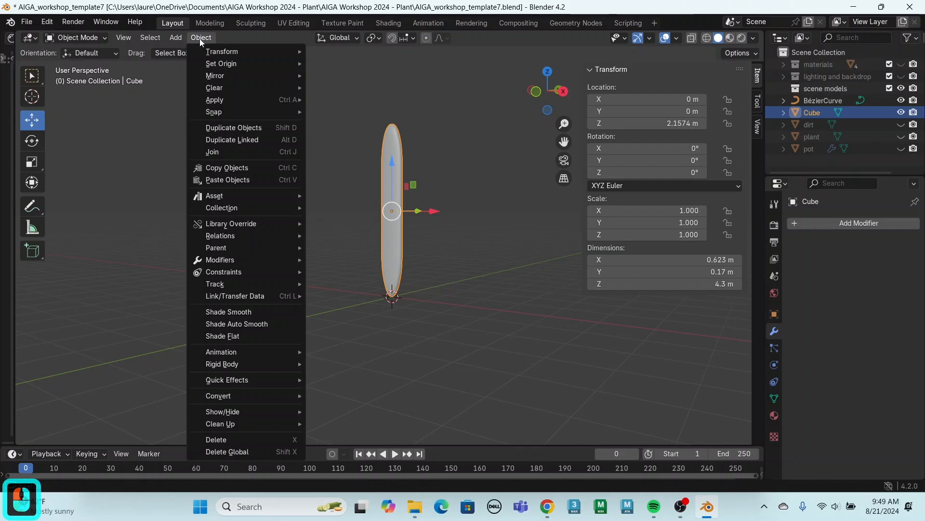
mouse_move(209, 68)
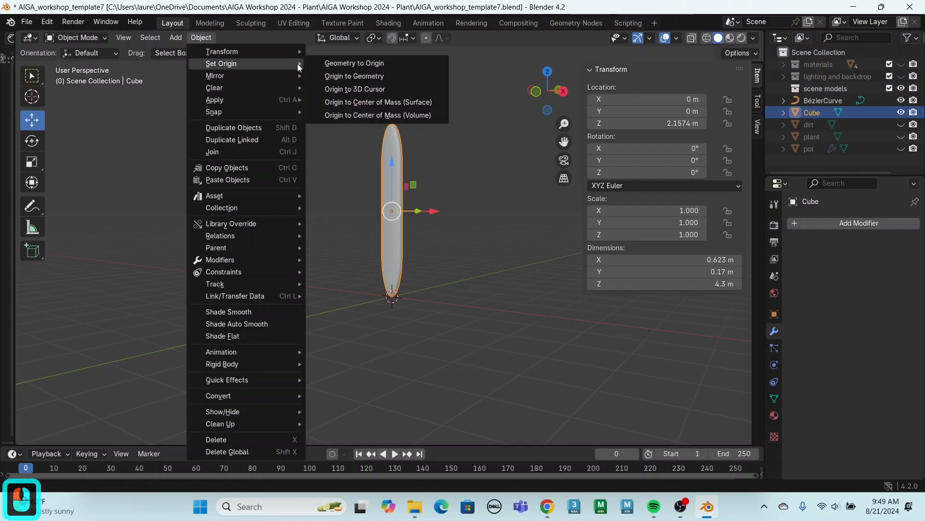
left_click(345, 89)
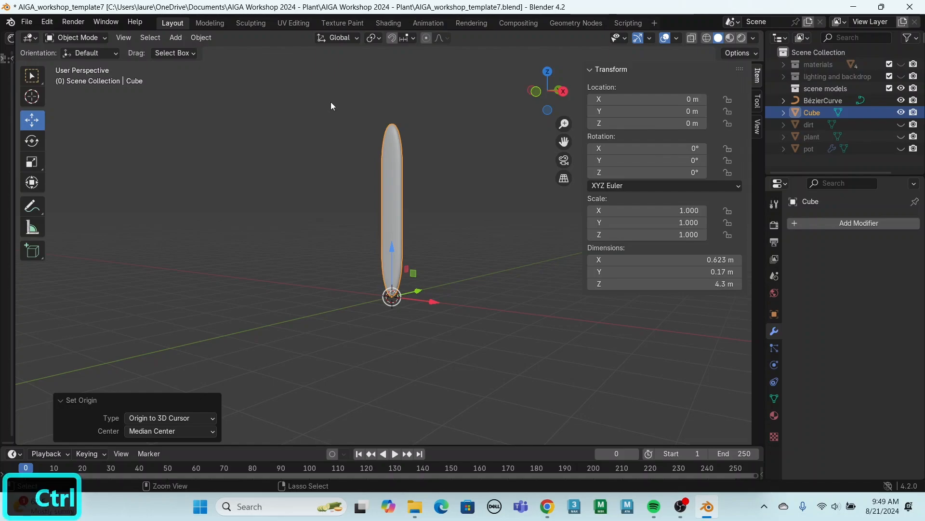
key("ctrl+a")
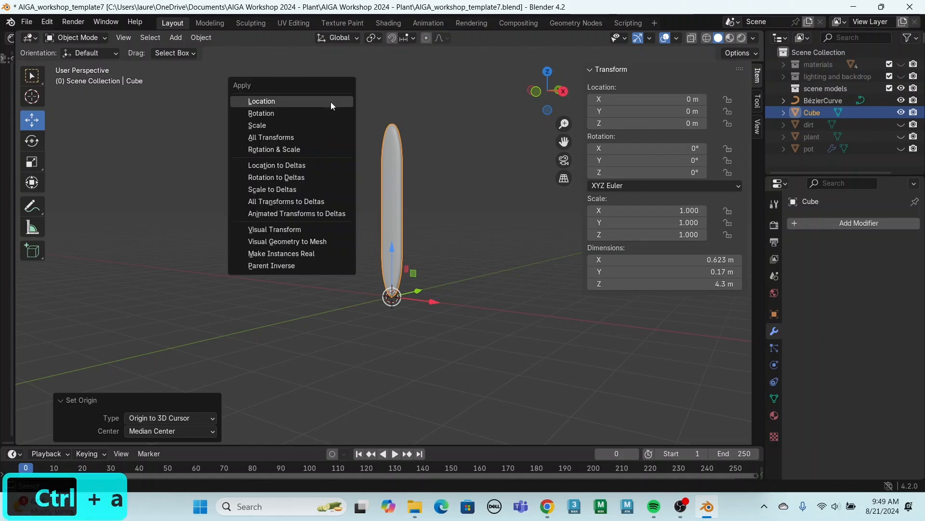
left_click(302, 150)
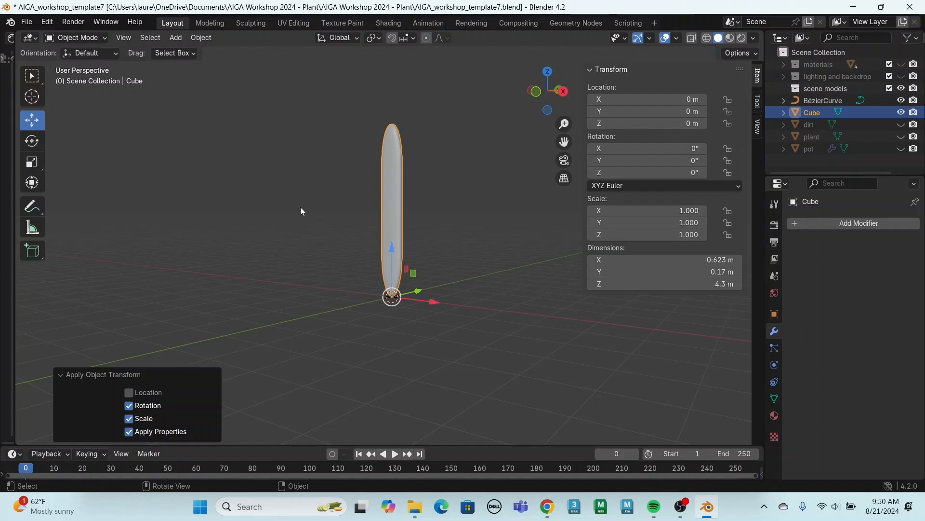
Rename the Cube object as leaf and the BézierCurve object as leaf_curve
double_click(814, 112)
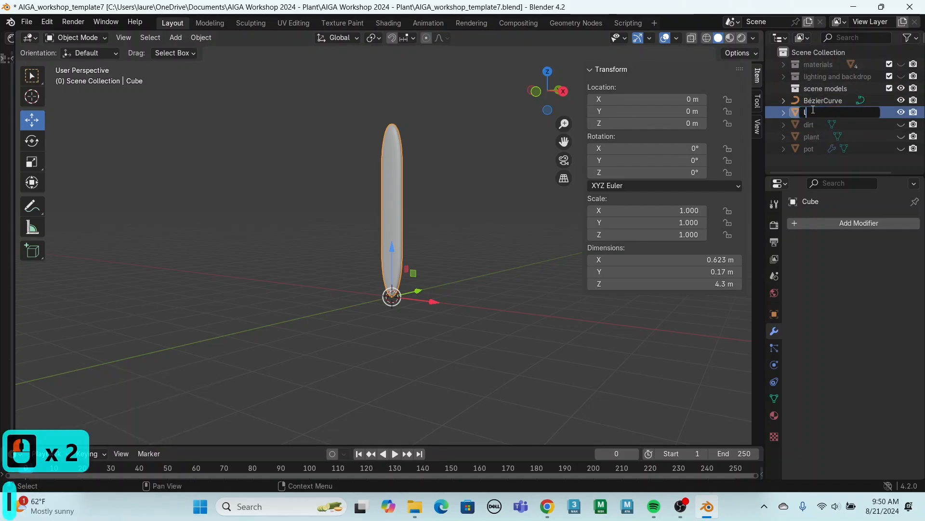
type("leaf")
key("Return")
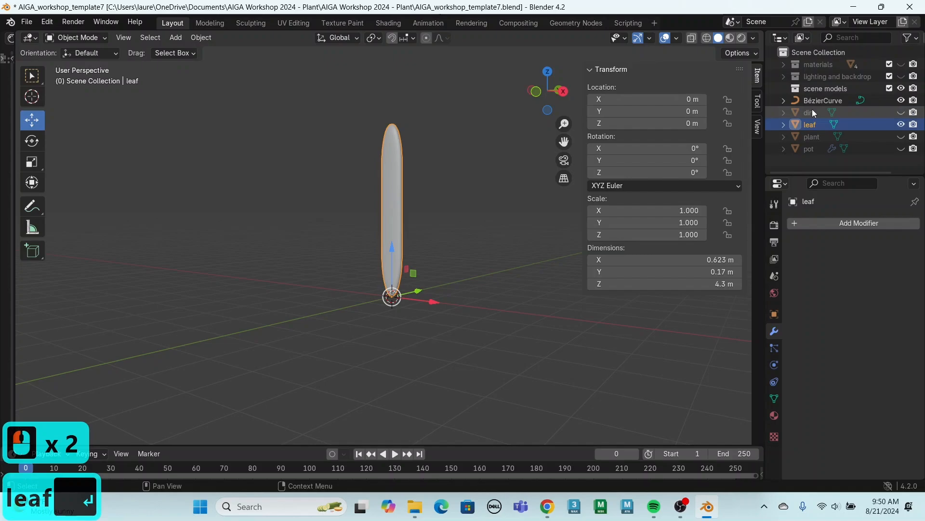
double_click(836, 100)
type("leaf_curve")
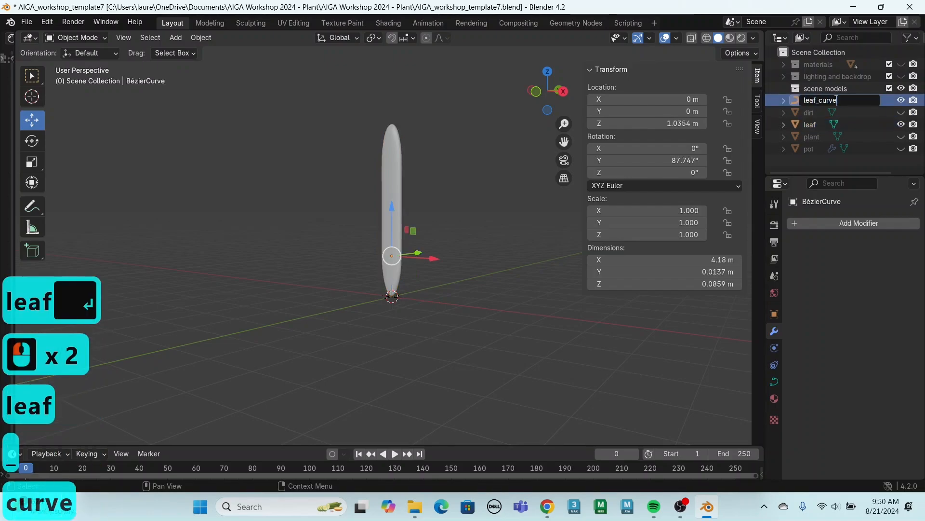
key("Return")
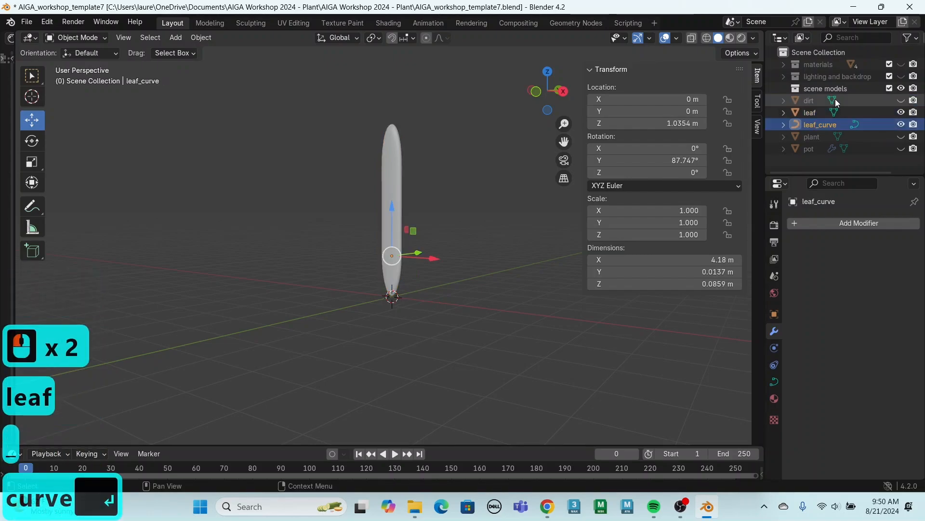
left_click(529, 288)
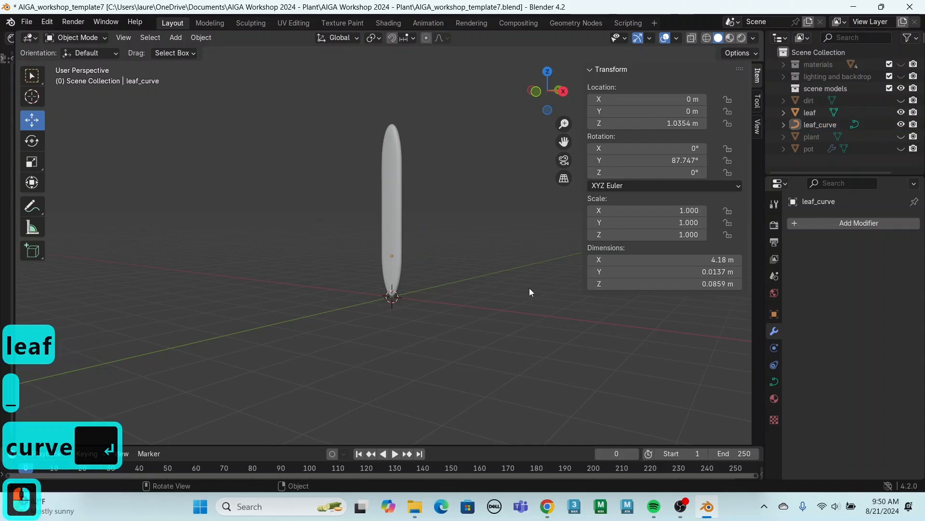
Add a Plain Axes empty at the leaf's base and rename it Leaf_1
left_click(175, 38)
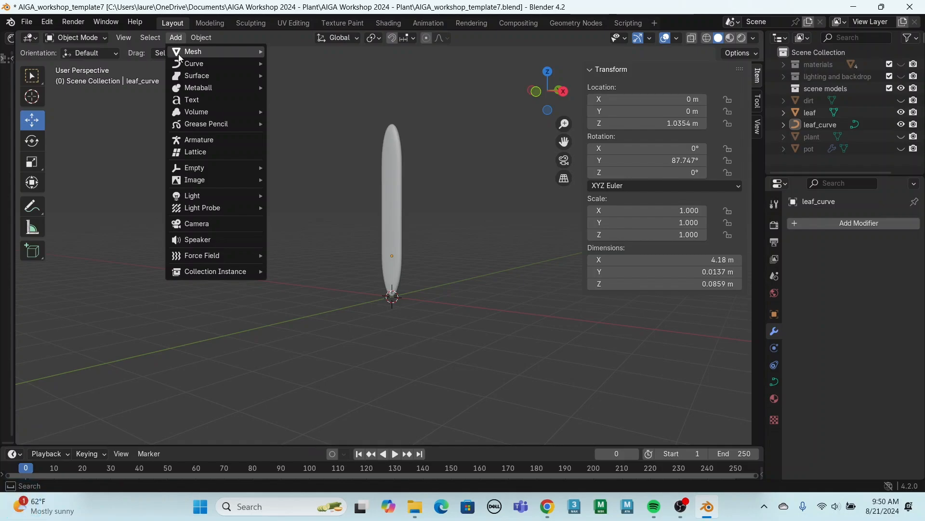
mouse_move(233, 169)
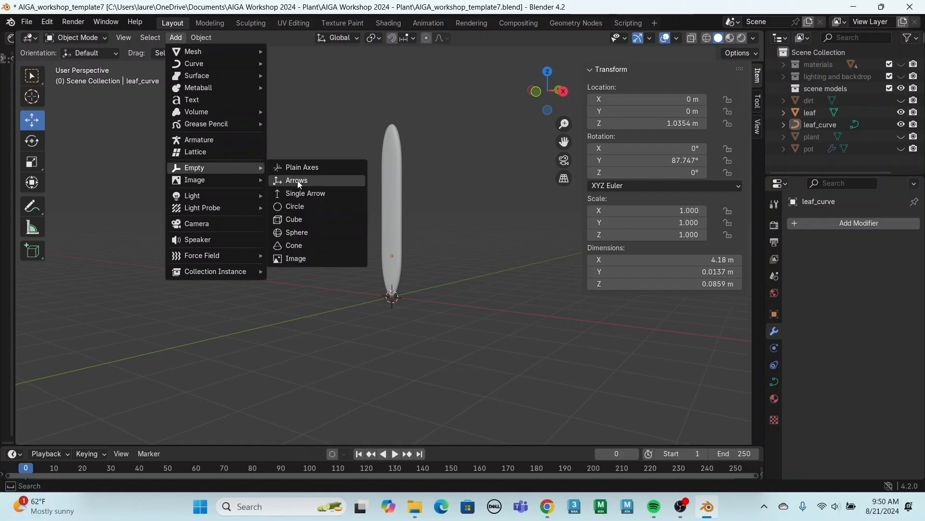
left_click(342, 166)
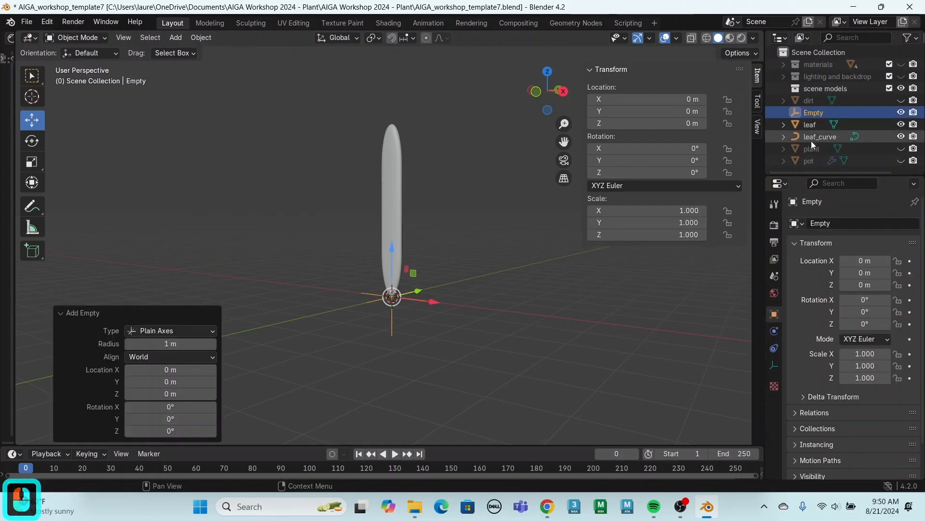
double_click(811, 113)
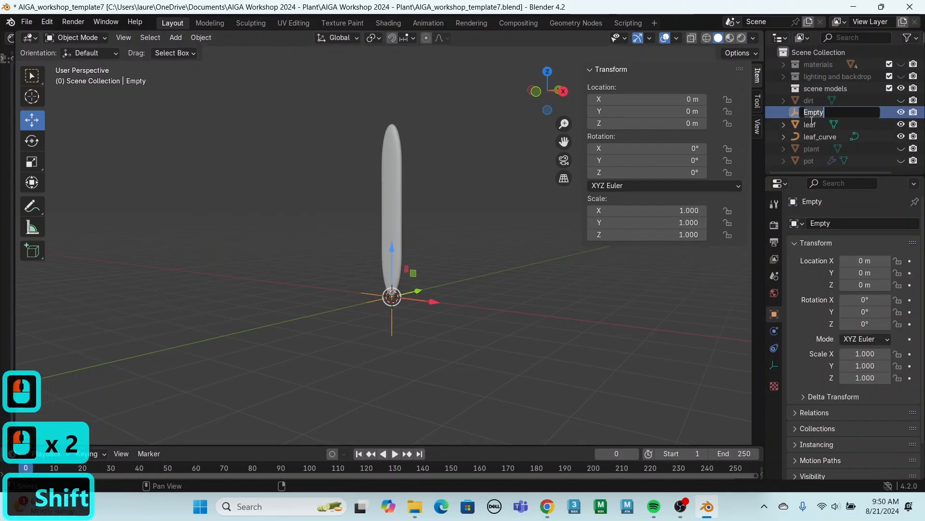
type("Leaf_1")
key("Return")
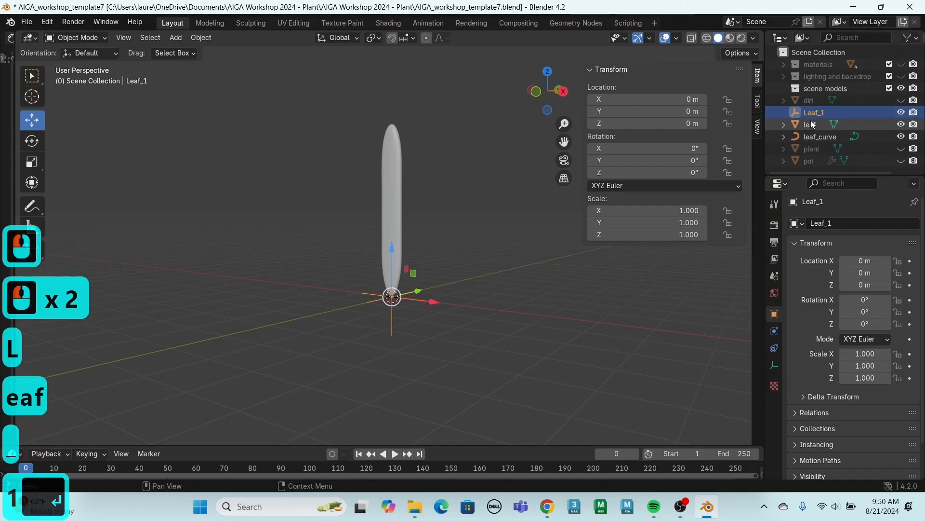
Parent the leaf and leaf_curve objects to the Leaf_1 empty using the Object parent type
left_click(818, 124)
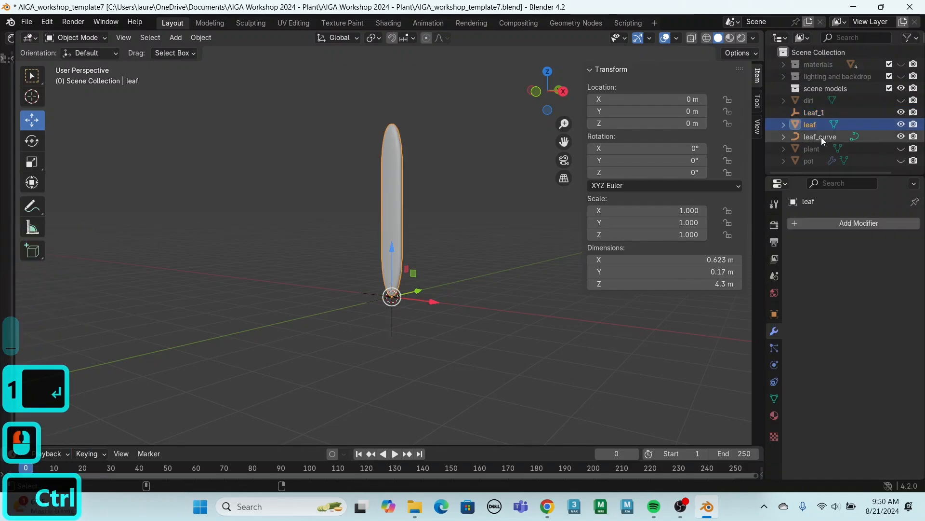
left_click(821, 136, "ctrl")
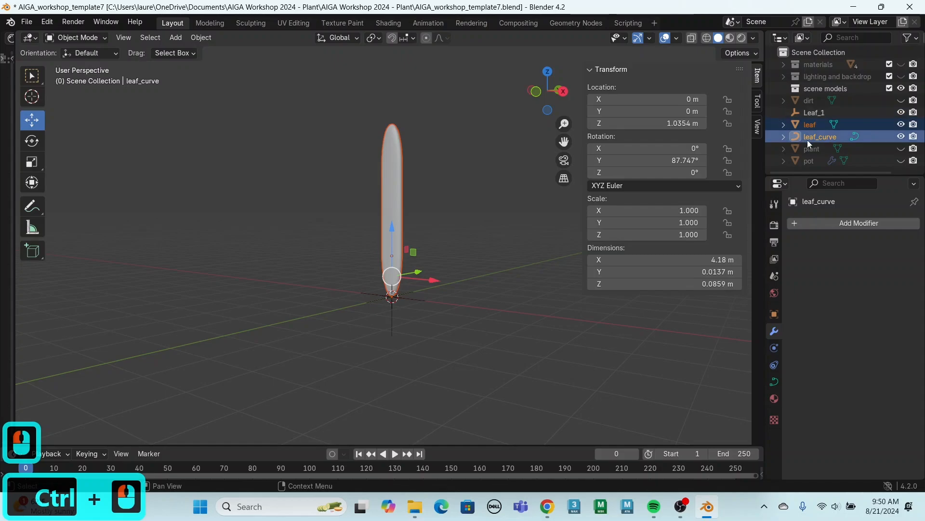
left_click(828, 111, "ctrl")
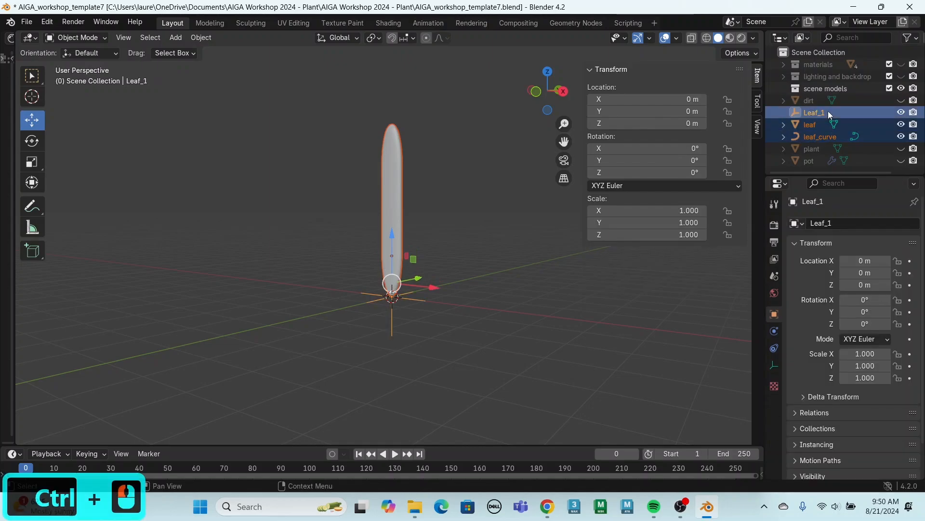
left_click(214, 35)
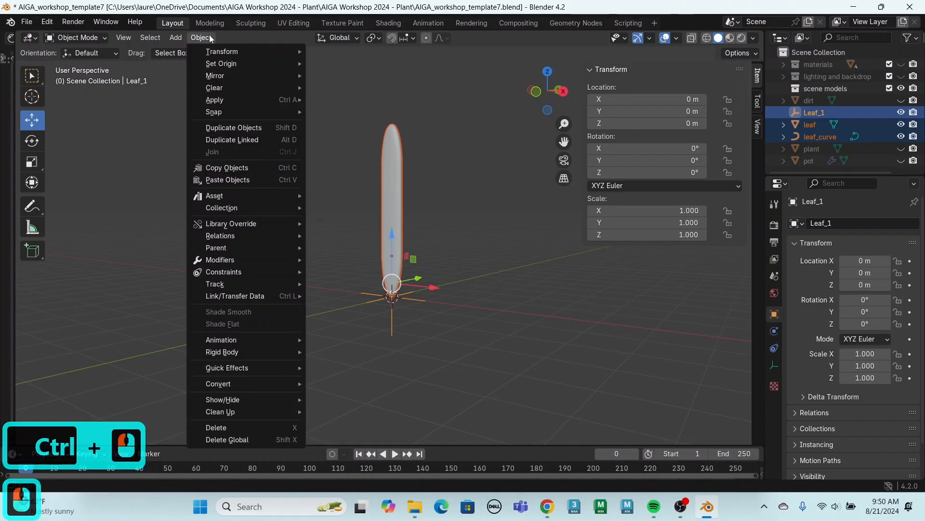
mouse_move(250, 238)
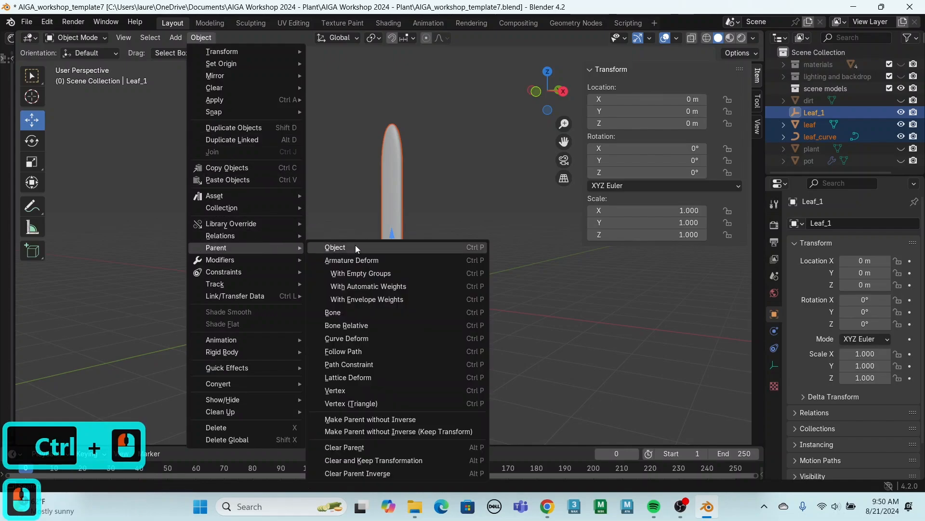
left_click(359, 243)
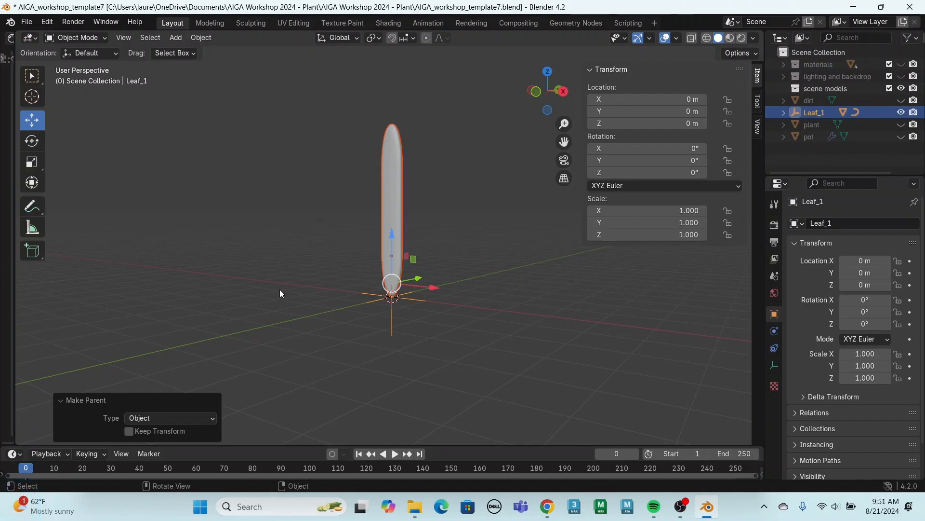
Test the parenting by moving the Leaf_1 empty, and undo the move
left_click(224, 259)
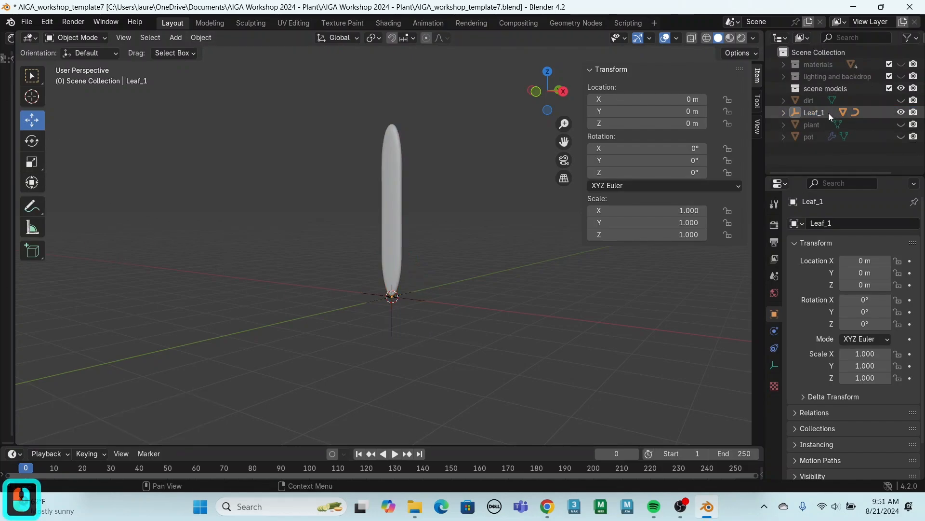
left_click_drag(393, 269, 455, 243)
key("ctrl+z")
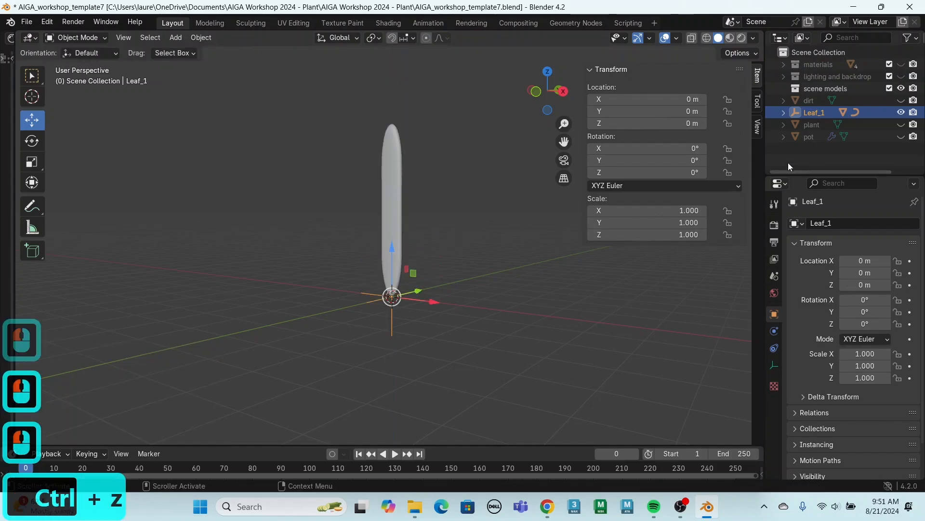
Add a Curve modifier to the leaf object under Leaf_1 and assign leaf_curve as its curve object
left_click(782, 113)
left_click(823, 126)
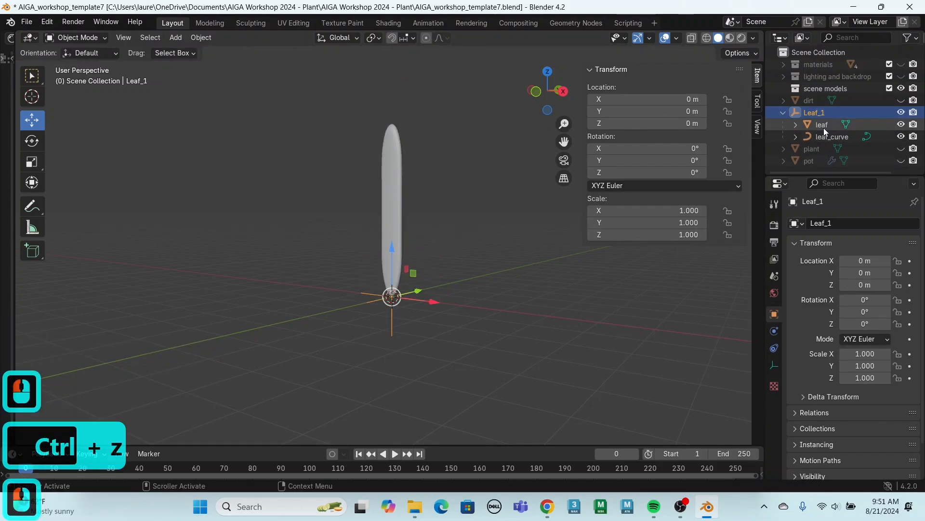
left_click(840, 223)
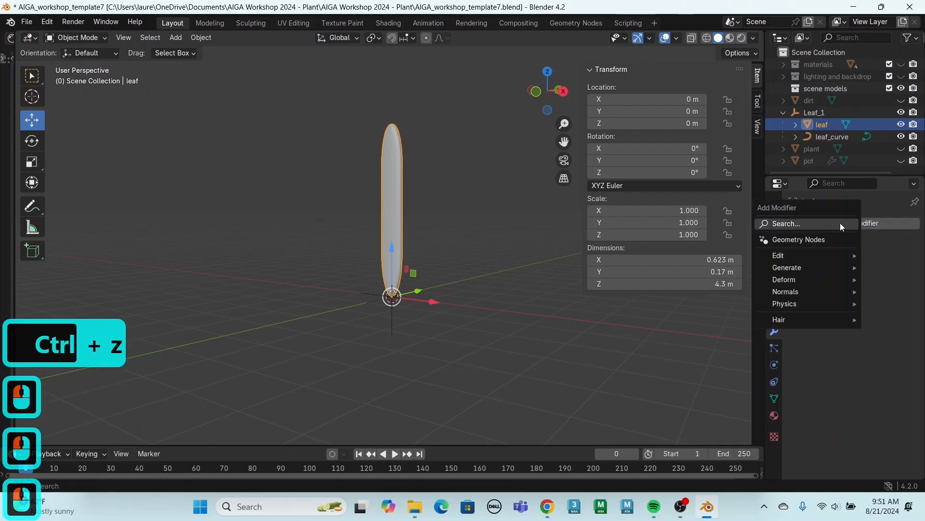
left_click(840, 222)
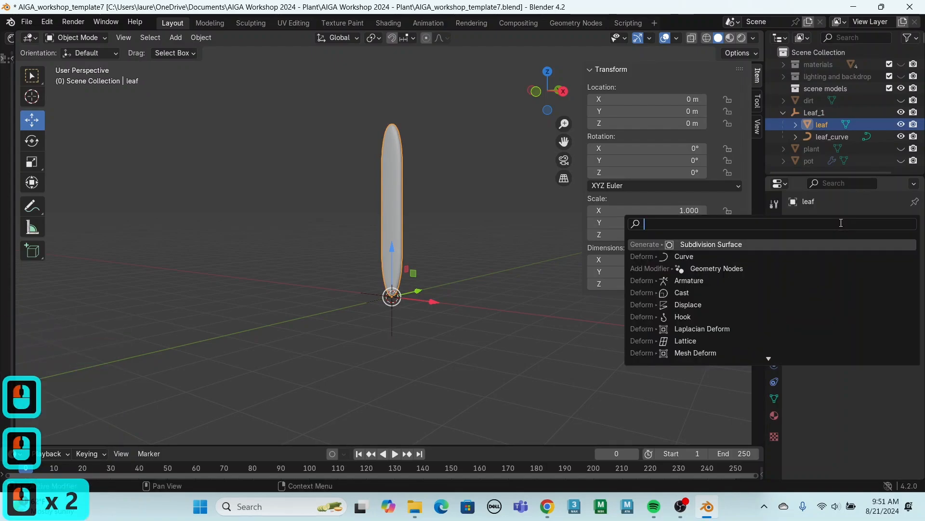
left_click(684, 257)
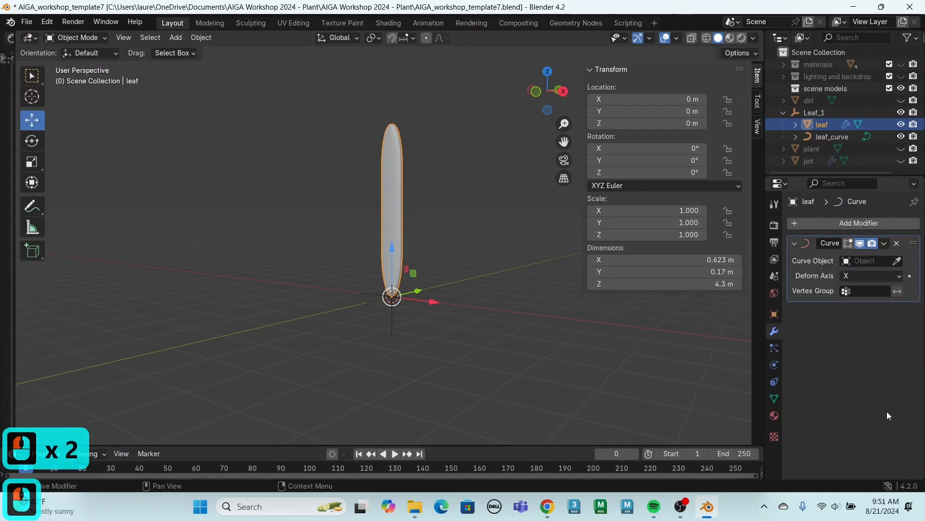
left_click(897, 261)
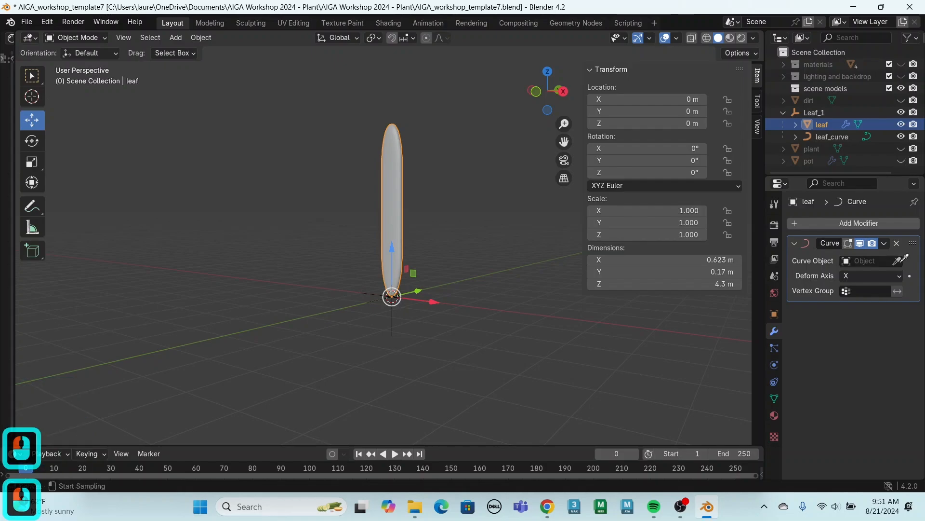
left_click(842, 135)
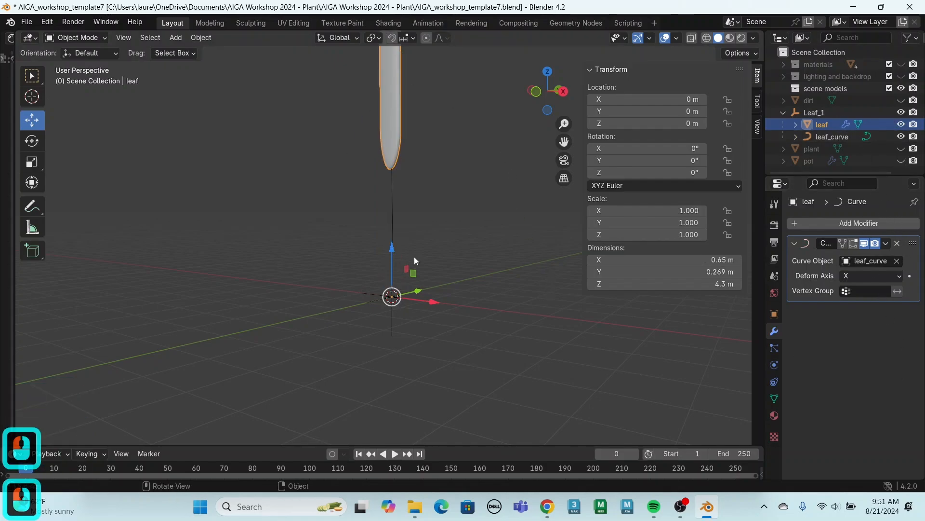
Try Z as the deform axis of the leaf's Curve modifier
left_click(859, 276)
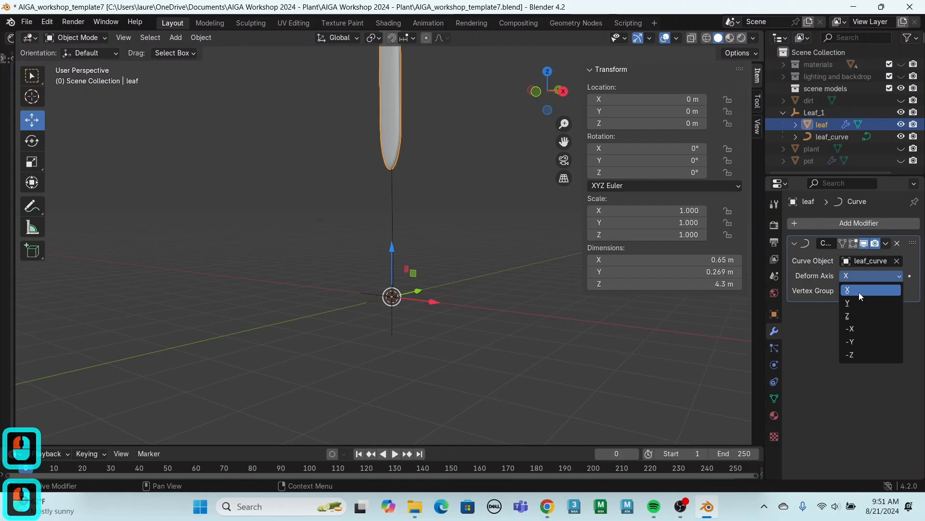
left_click(862, 317)
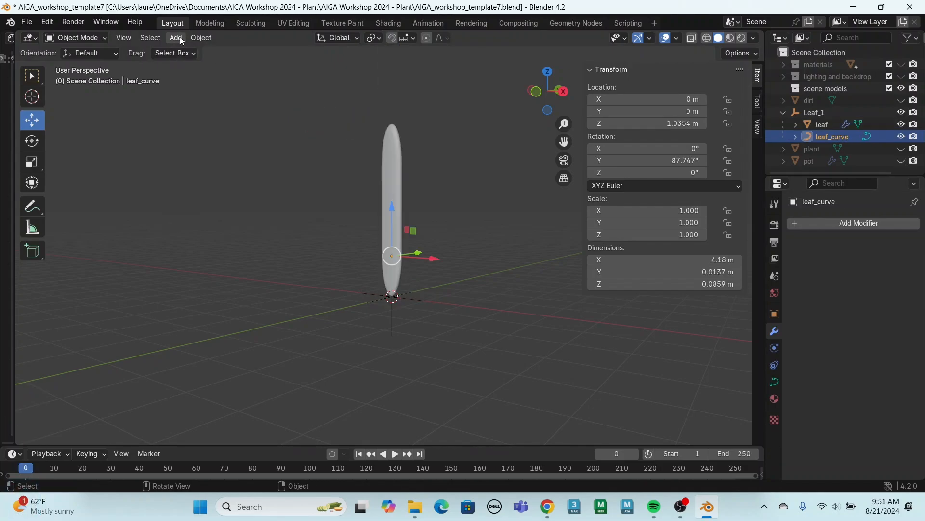
Set the leaf_curve origin to the 3D cursor and apply the curve's rotation and scale
left_click(180, 37)
mouse_move(187, 65)
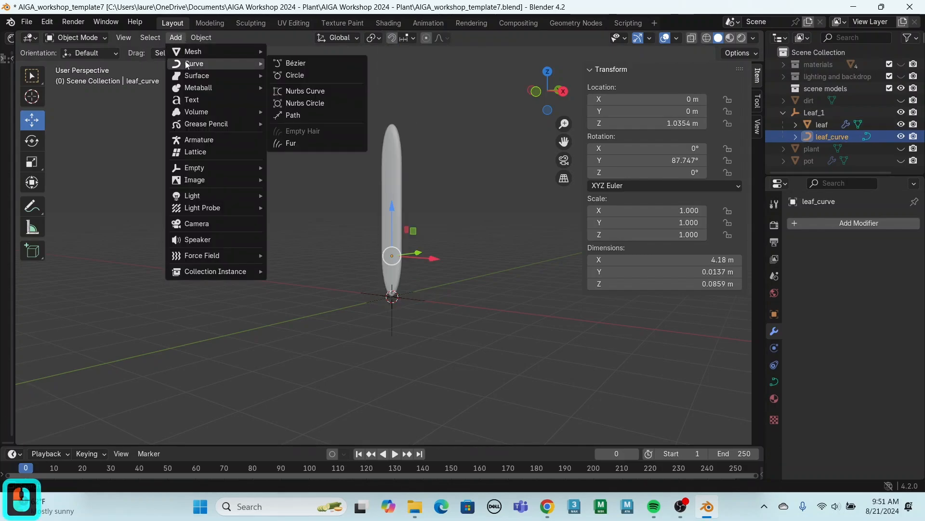
mouse_move(201, 37)
mouse_move(221, 66)
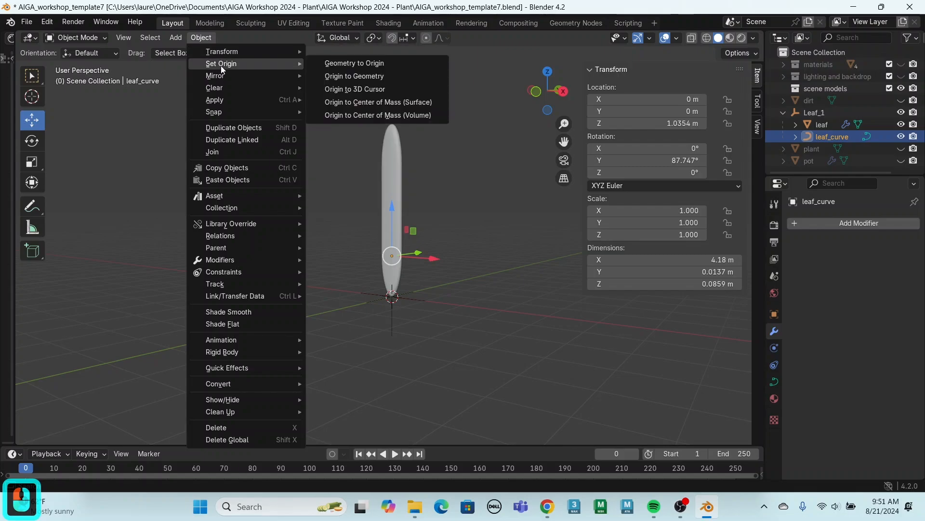
left_click(389, 90)
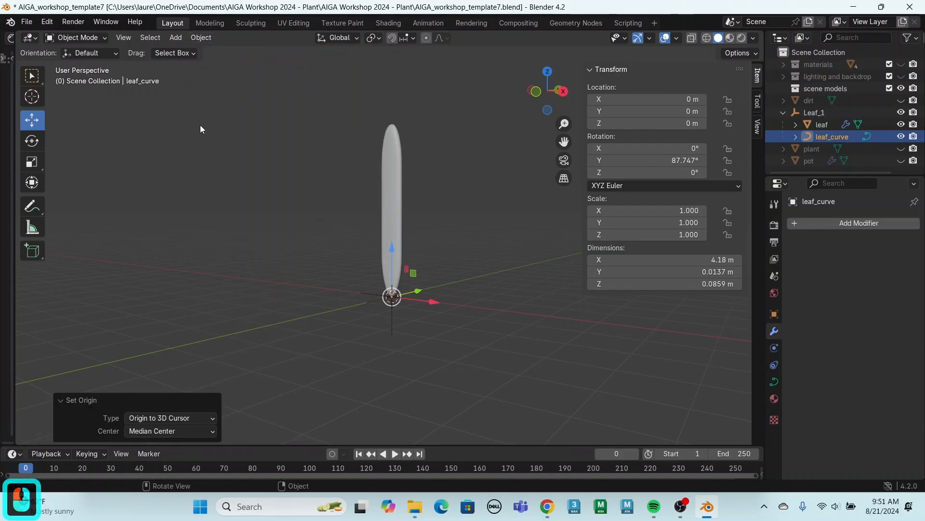
key("ctrl+a")
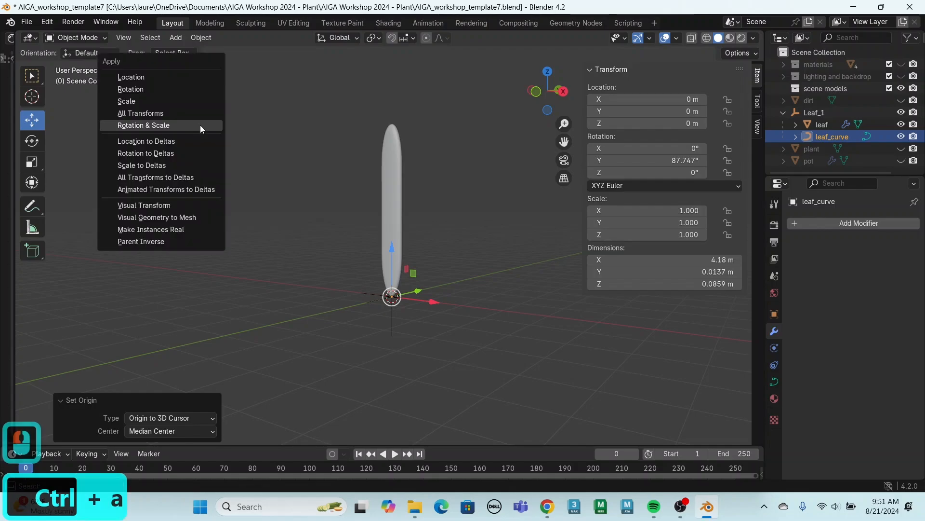
left_click(201, 125)
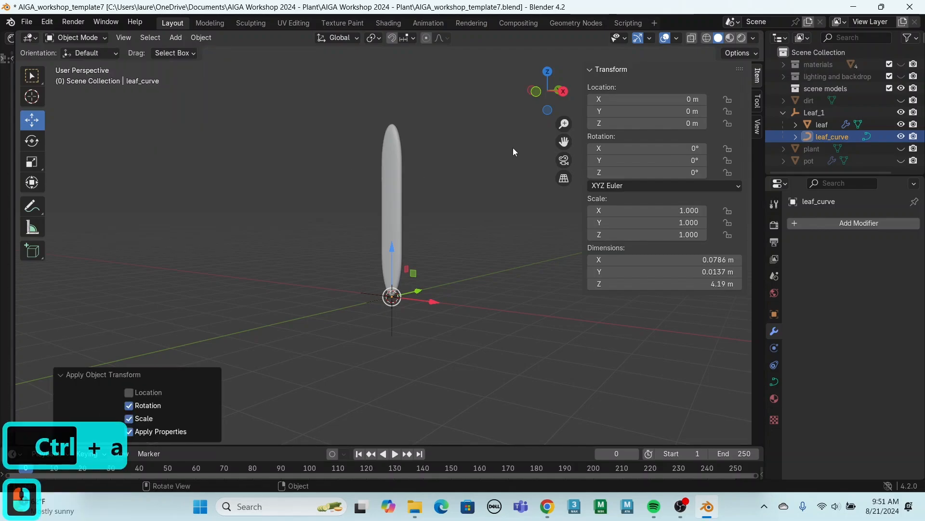
Reassign leaf_curve as the curve object in the leaf's Curve modifier and set the deform axis to Z
left_click(822, 124)
left_click(897, 260)
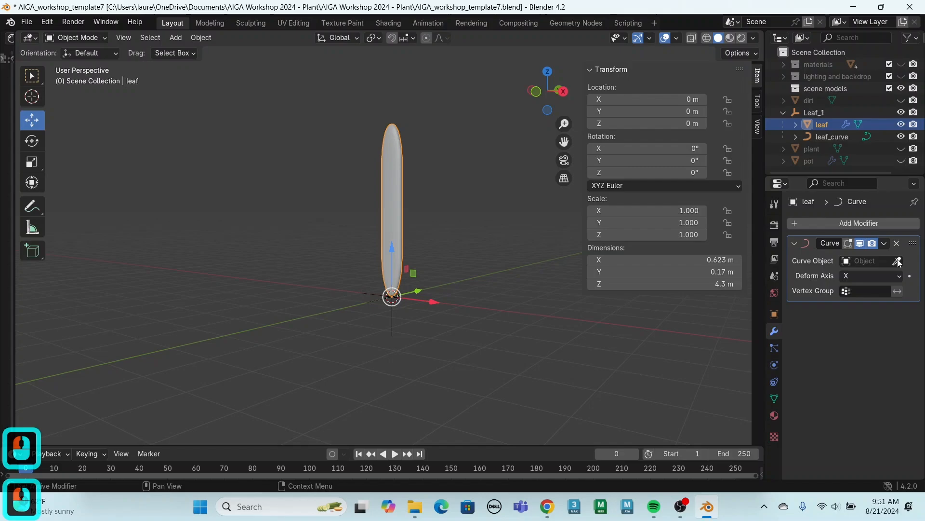
left_click(842, 136)
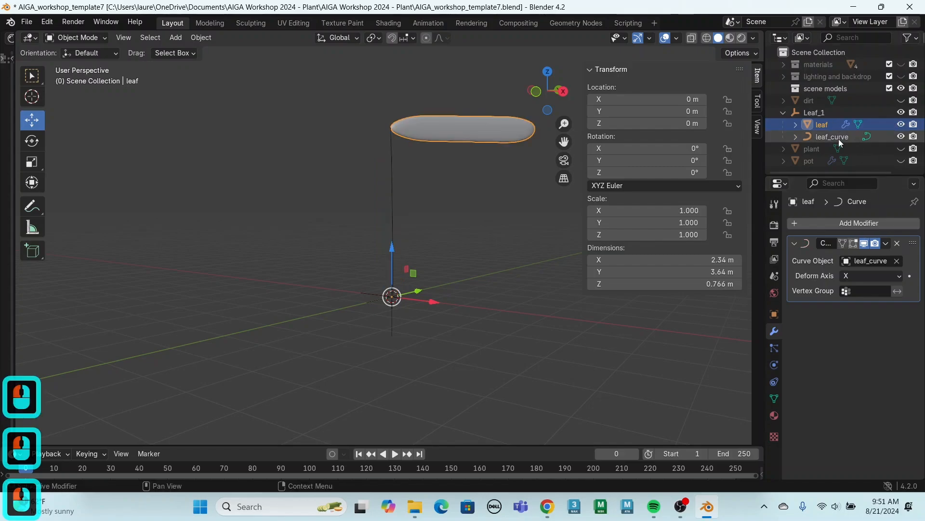
left_click(882, 278)
left_click(880, 314)
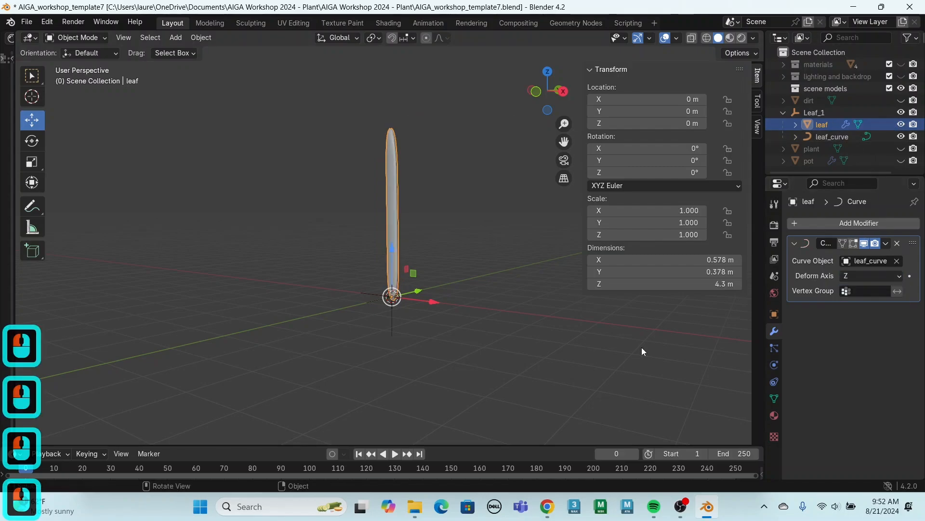
middle_click_drag(508, 362, 586, 384)
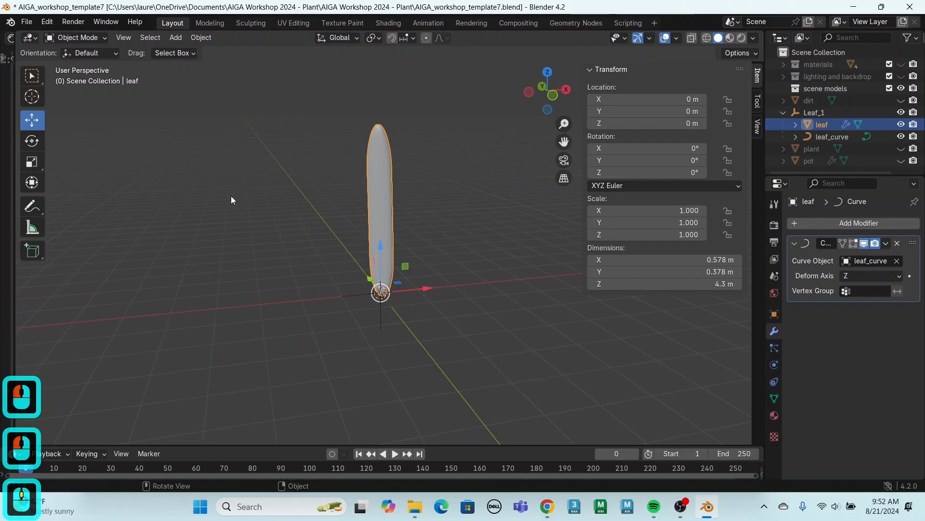
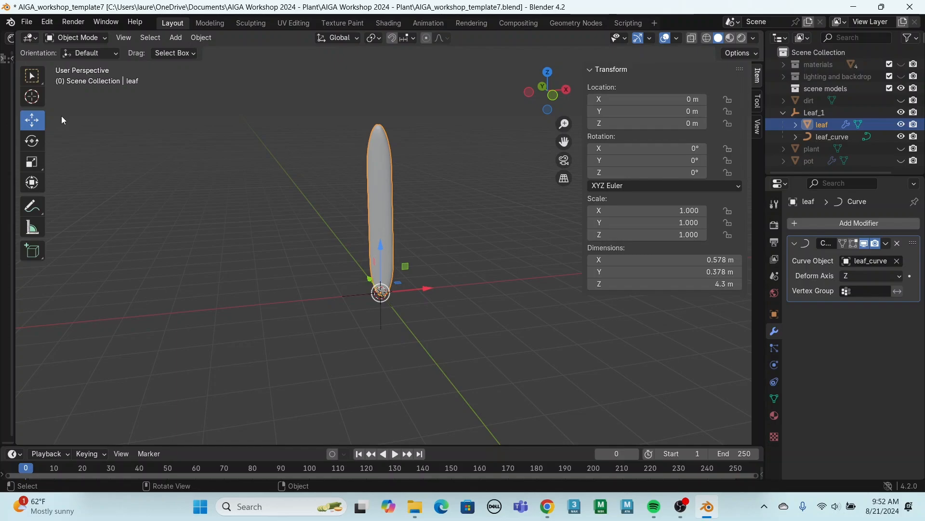
left_click(85, 42)
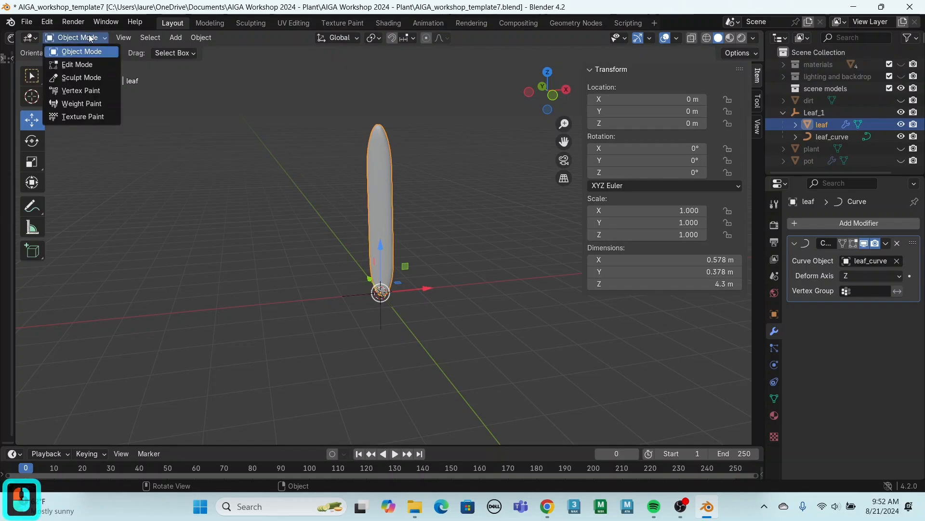
left_click(74, 65)
left_click(840, 136)
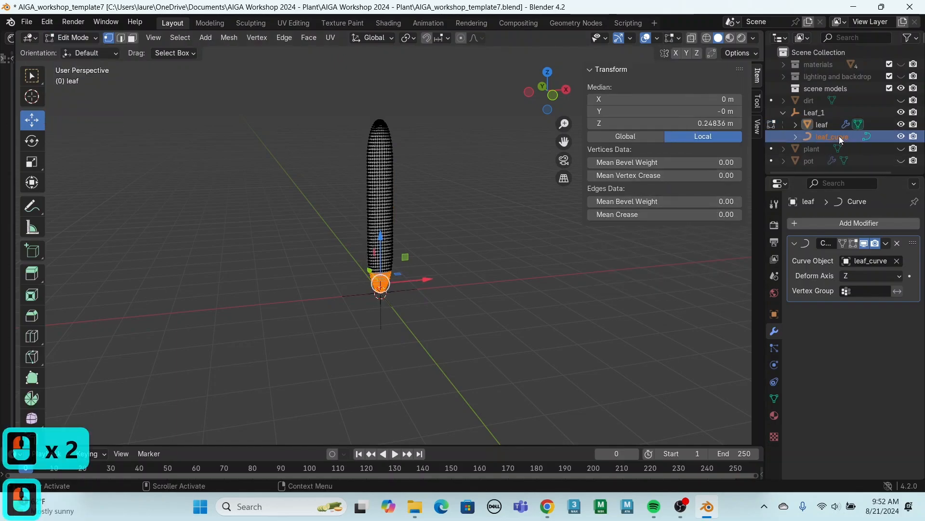
left_click(86, 39)
left_click(73, 50)
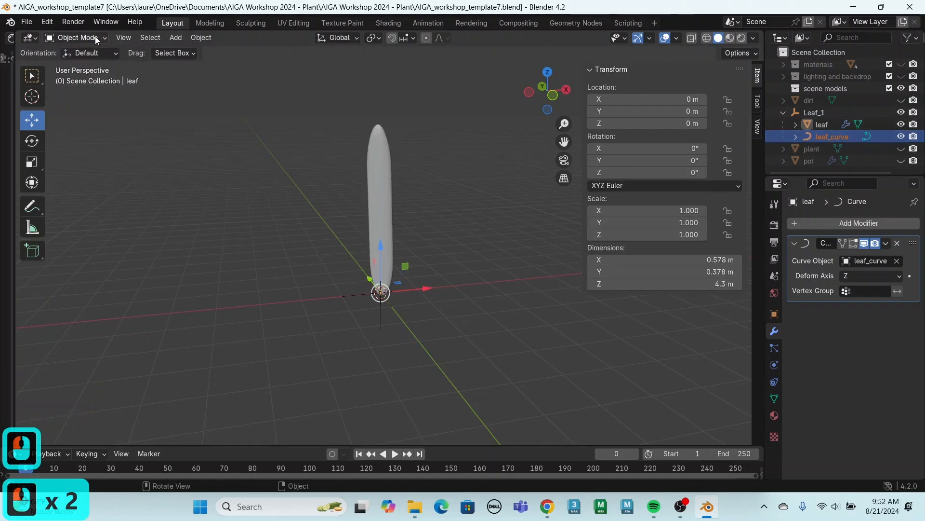
left_click(72, 38)
Enter Edit Mode on leaf_curve and move its top control point about 1.12 m along Y
left_click(829, 136)
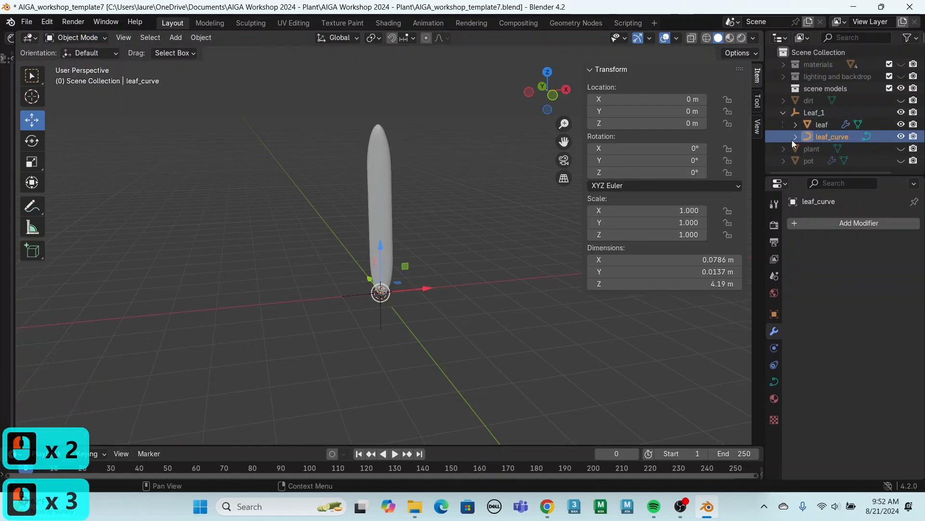
left_click(99, 40)
left_click(90, 65)
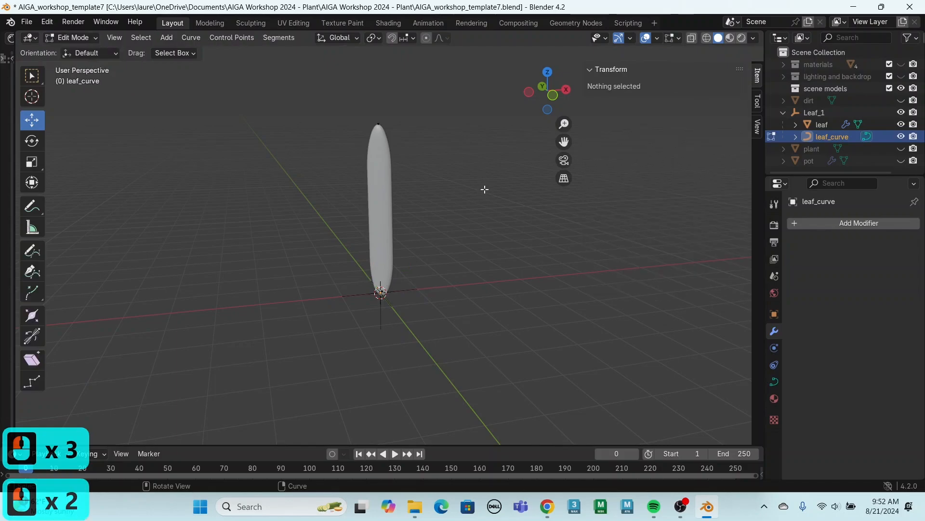
left_click(378, 124)
middle_click_drag(438, 207, 413, 314)
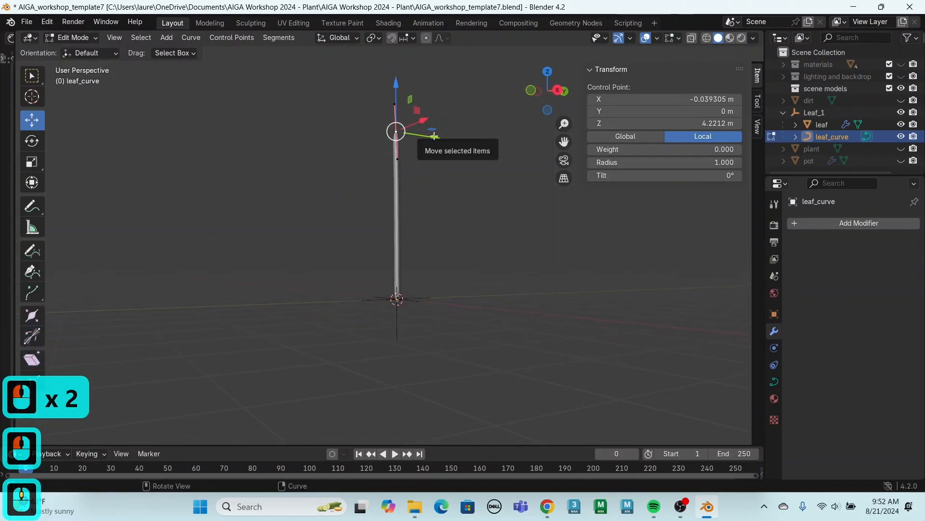
left_click_drag(435, 137, 470, 143)
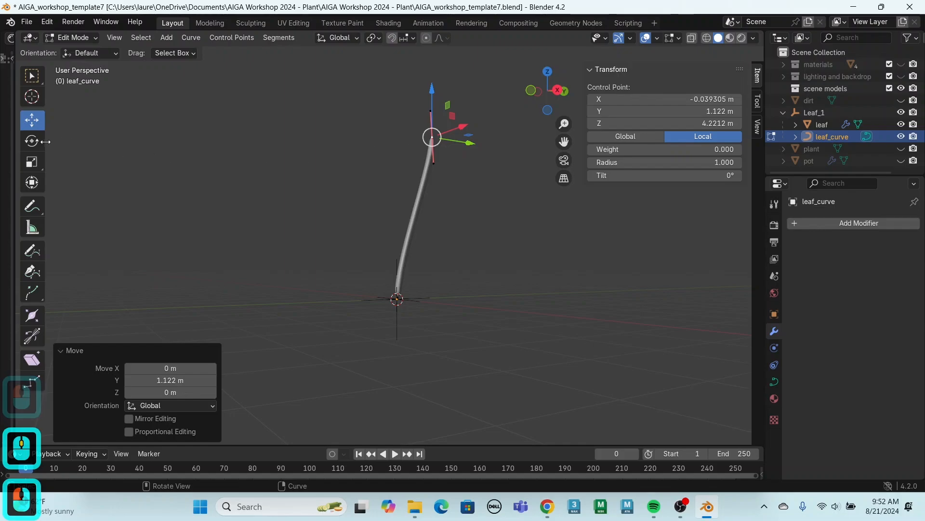
Rotate the curve's top control point about -60° around the X axis to bend the leaf
left_click(32, 141)
left_click_drag(416, 178, 382, 130)
middle_click_drag(487, 246, 469, 248)
Lower the top control point to about Z 3.98 m, shift it to about Y 1.42 m, and rotate it -10° around X
left_click(32, 120)
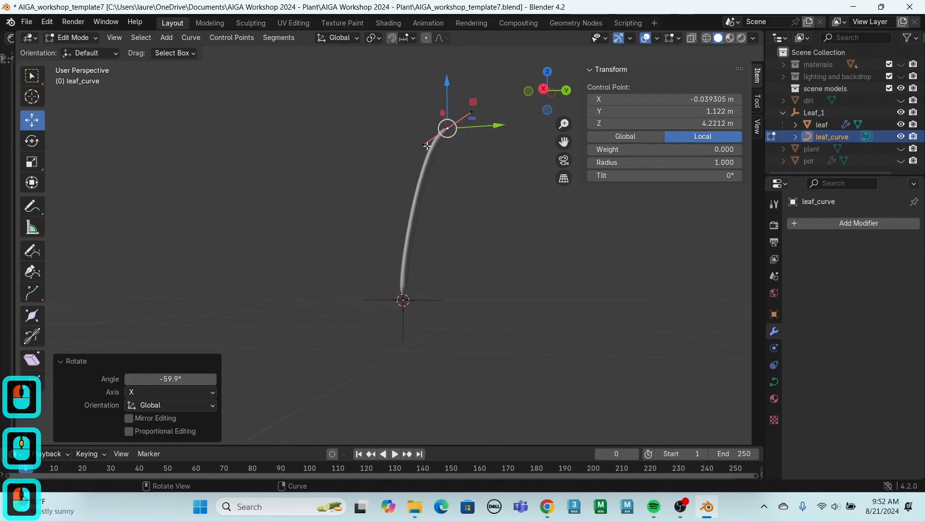
mouse_move(448, 98)
left_mouse_down()
mouse_move(448, 167)
mouse_move(448, 109)
left_mouse_up()
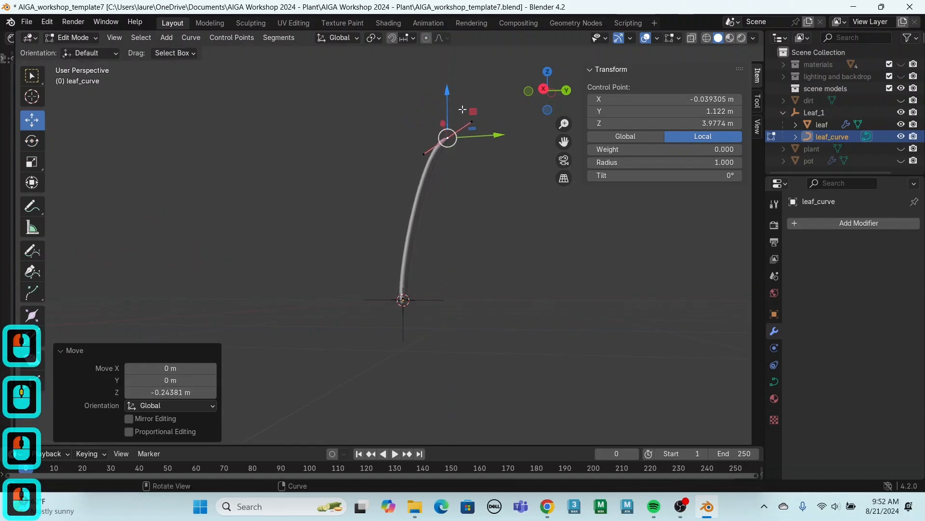
left_click_drag(490, 137, 486, 172)
left_click(32, 140)
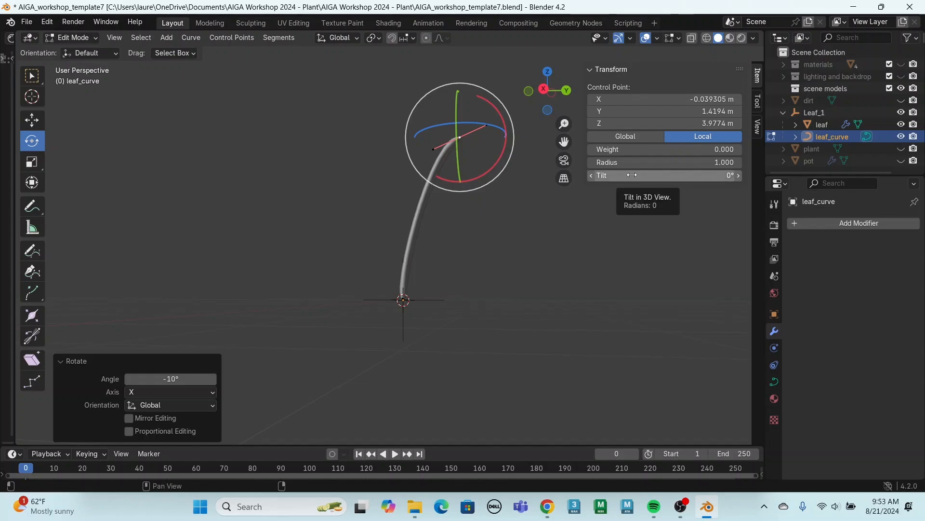
Twist the leaf by setting the top control point's tilt to 568°, and deselect the point
left_click_drag(632, 175, 745, 175)
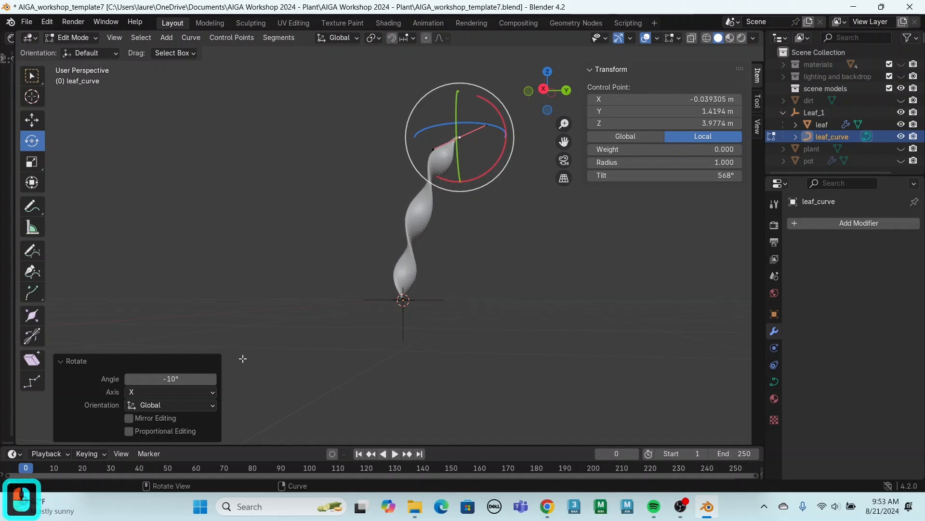
middle_click_drag(386, 367, 405, 383)
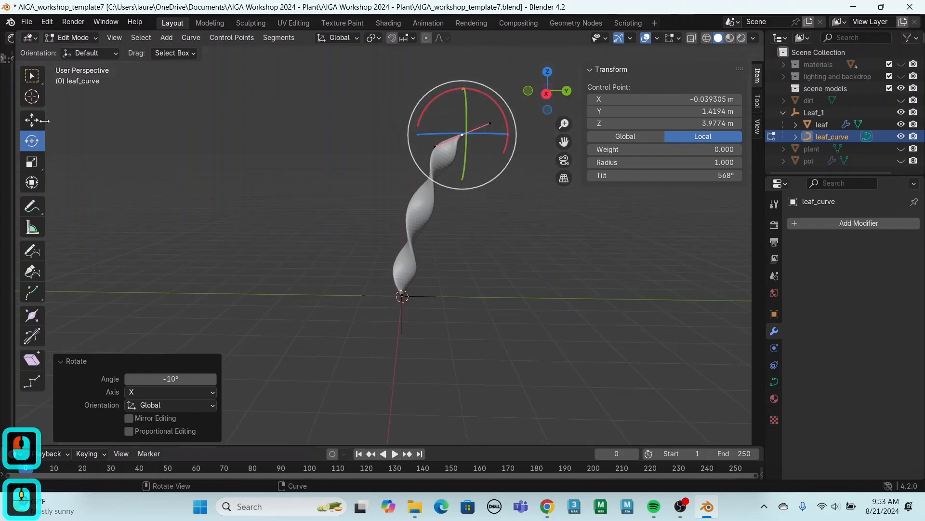
left_click(42, 121)
left_click(614, 265)
Return to Object Mode and apply smooth shading to the leaf object
scroll(416, 211, "up", 5)
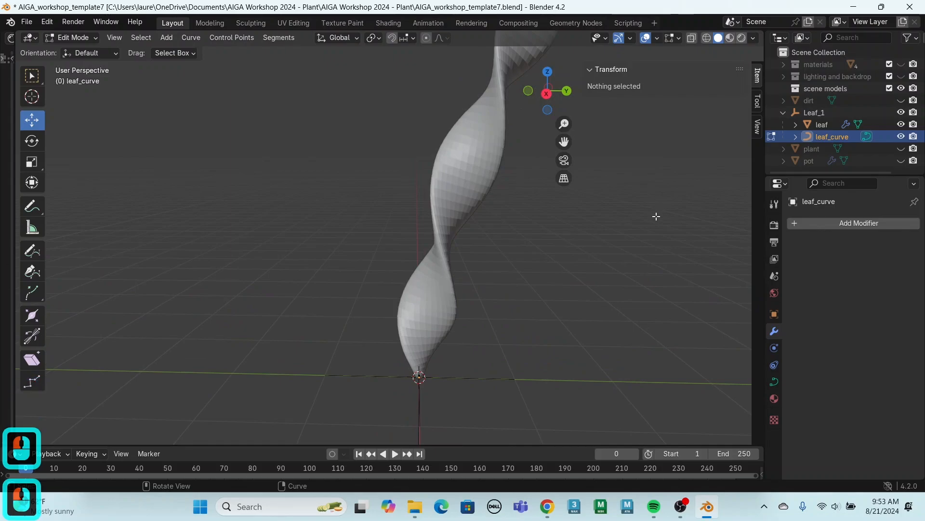
left_click(816, 124)
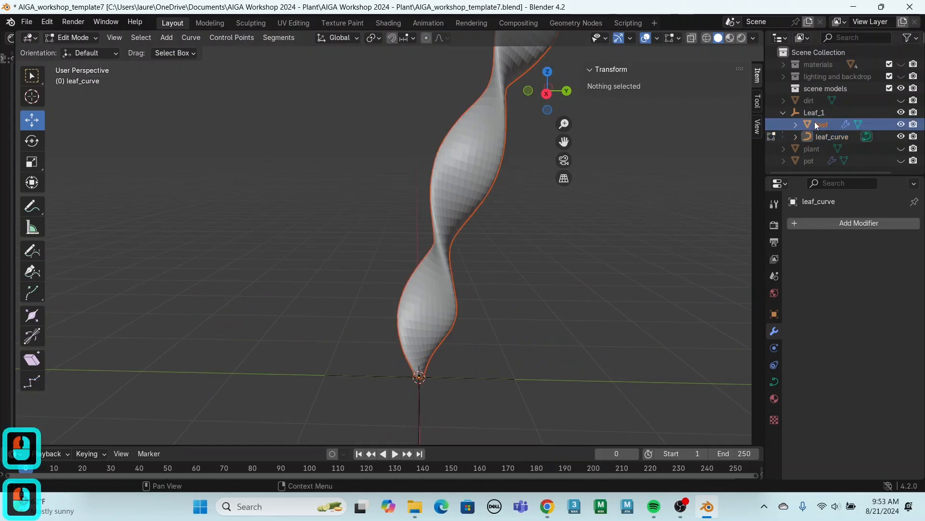
left_click(83, 39)
left_click(81, 52)
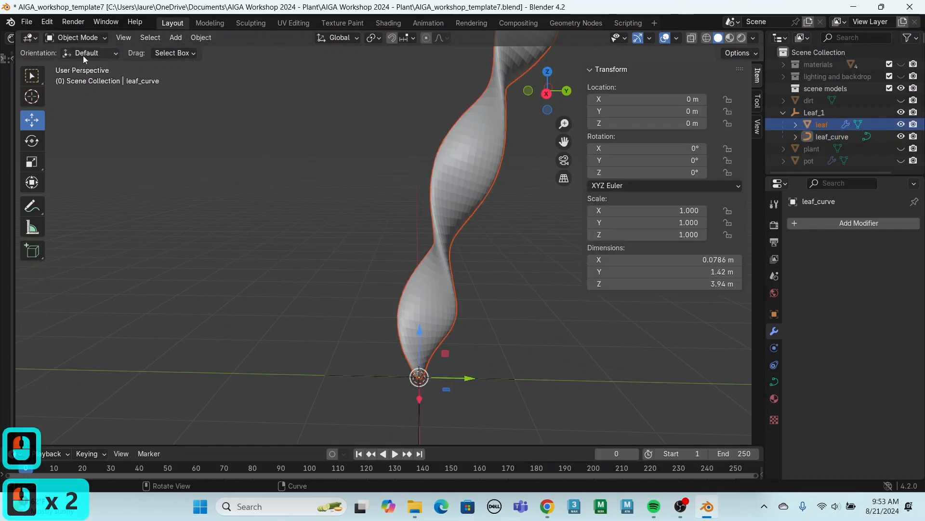
left_click(825, 127)
left_click(205, 38)
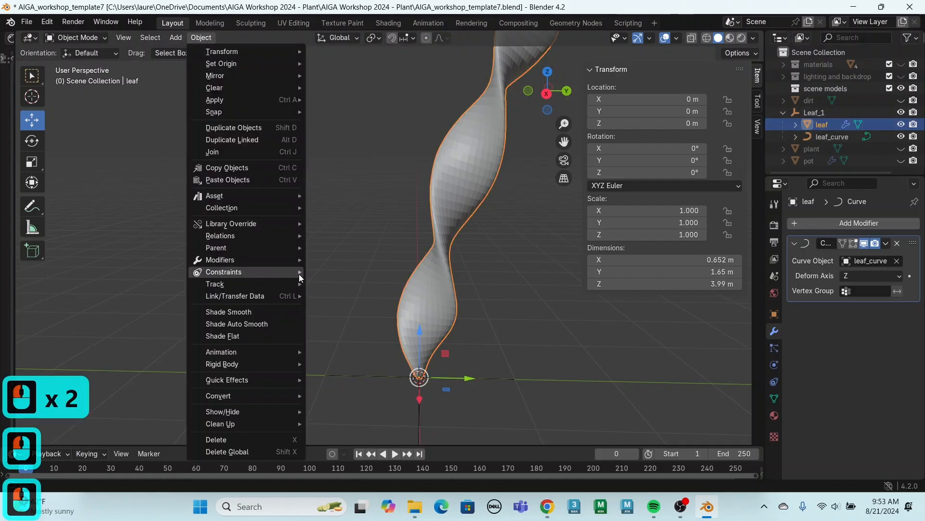
left_click(277, 312)
scroll(519, 272, "down", 2)
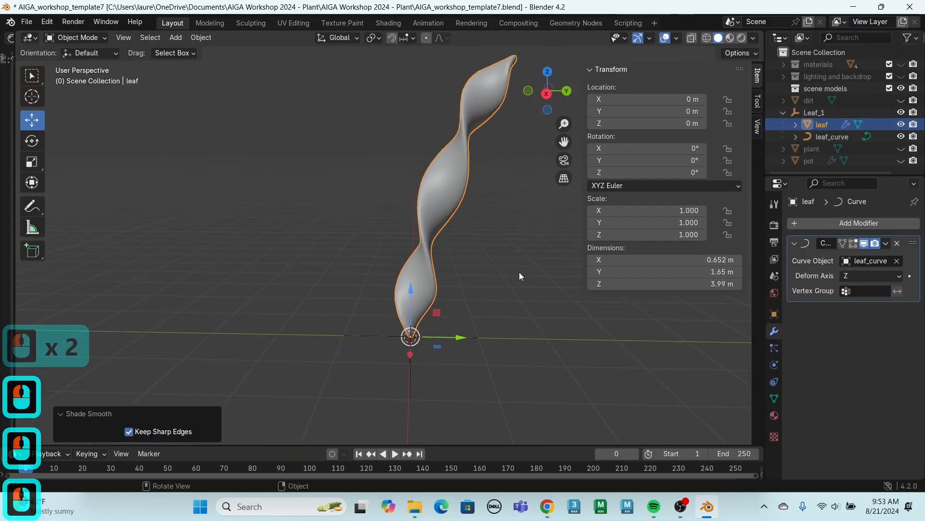
mouse_move(507, 274)
middle_mouse_down()
mouse_move(654, 282)
mouse_move(485, 260)
mouse_move(519, 269)
middle_mouse_up()
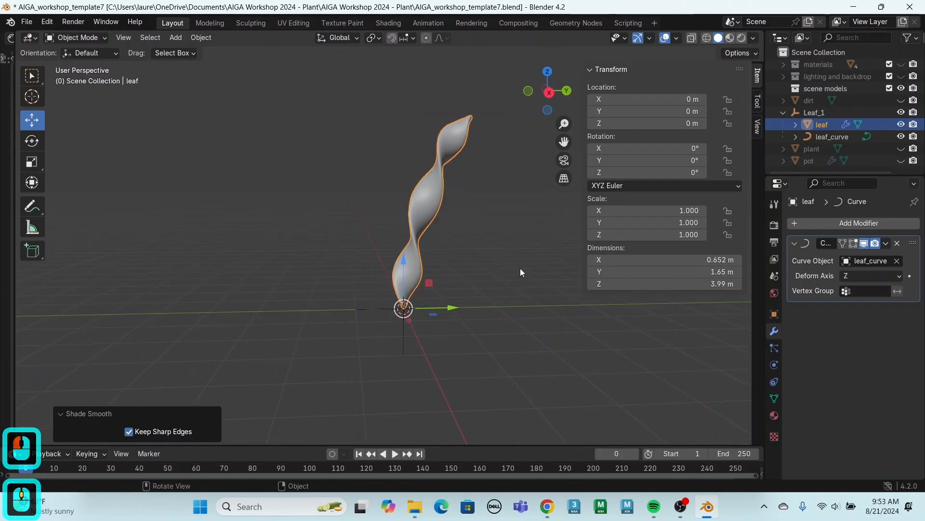
Select the Leaf_1 empty and unhide the plant, pot and dirt objects around the leaf
left_click(784, 111)
left_click(816, 112)
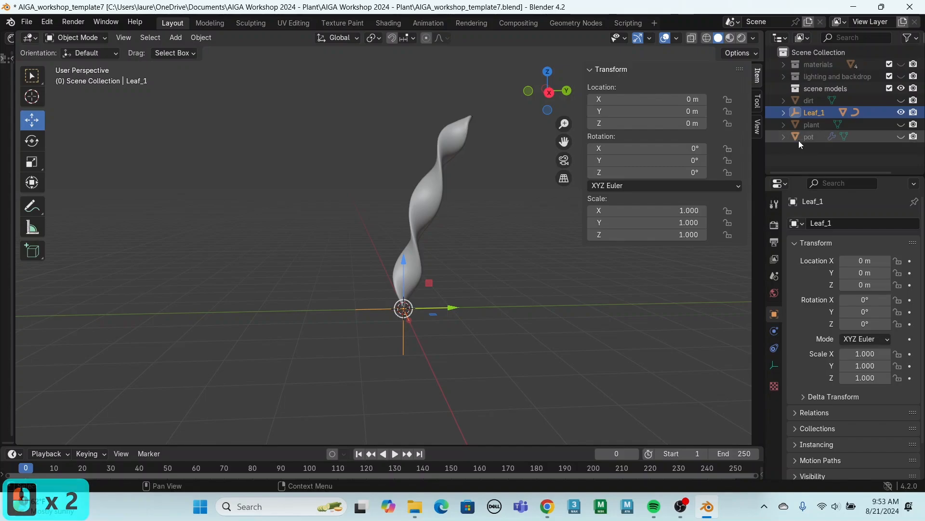
left_click(901, 124)
left_click(901, 136)
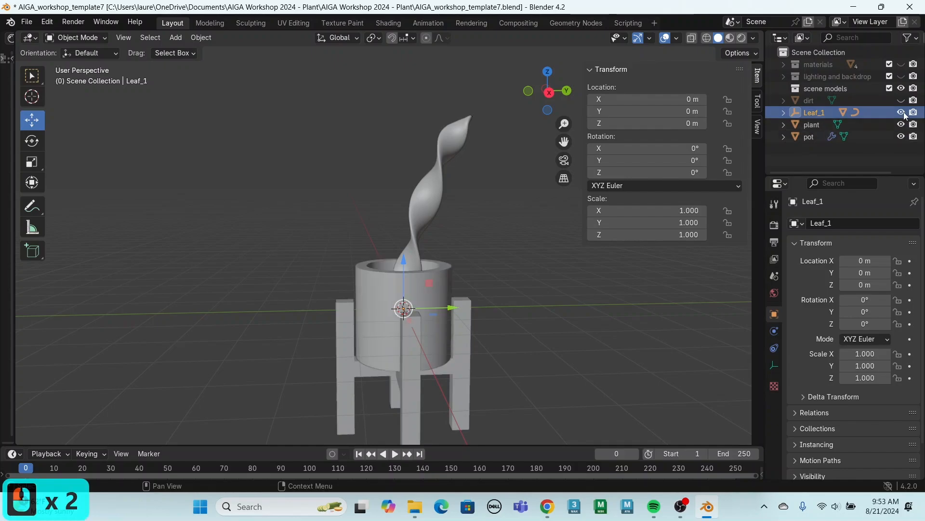
left_click(901, 100)
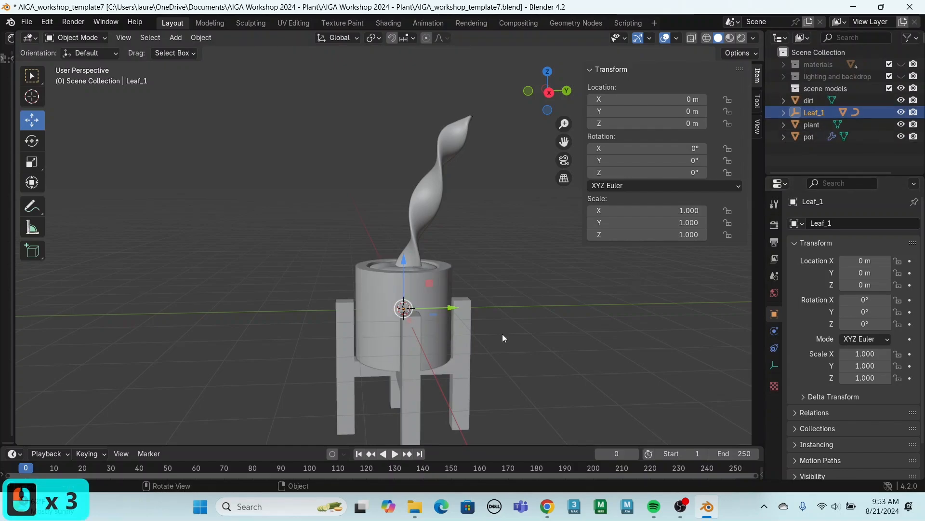
scroll(502, 333, "down", 2)
middle_click_drag(505, 337, 519, 363)
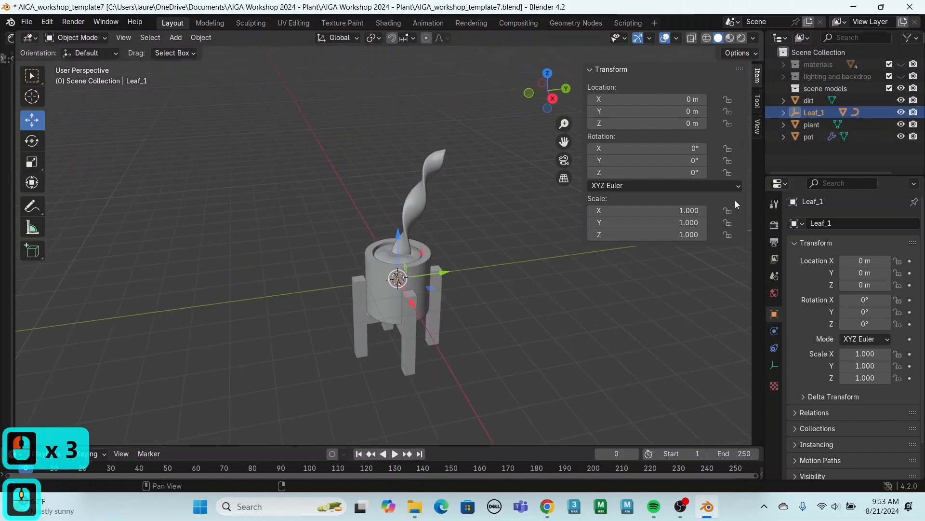
left_click(784, 113)
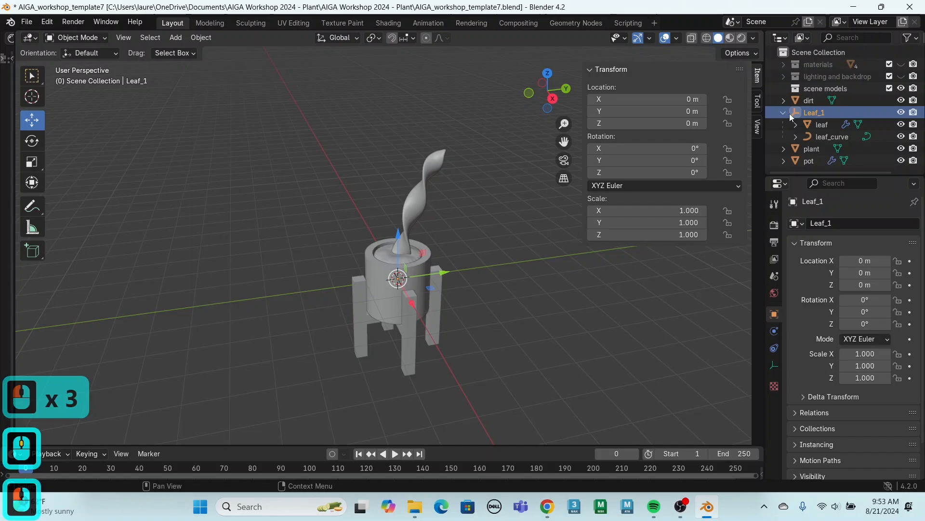
Scale the Leaf_1 empty with its leaf and curve uniformly to about 0.567 and raise it to about Z 0.658 m
left_click(816, 136, "shift")
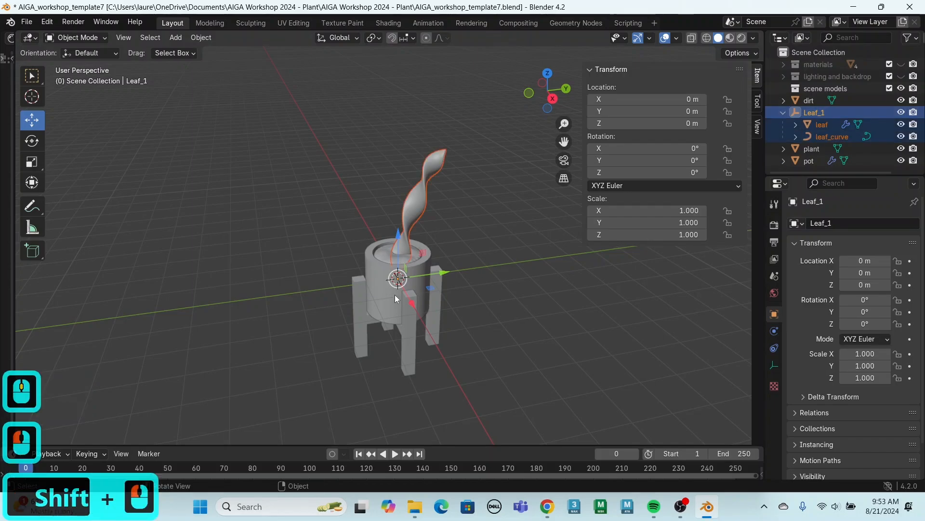
left_click(31, 161)
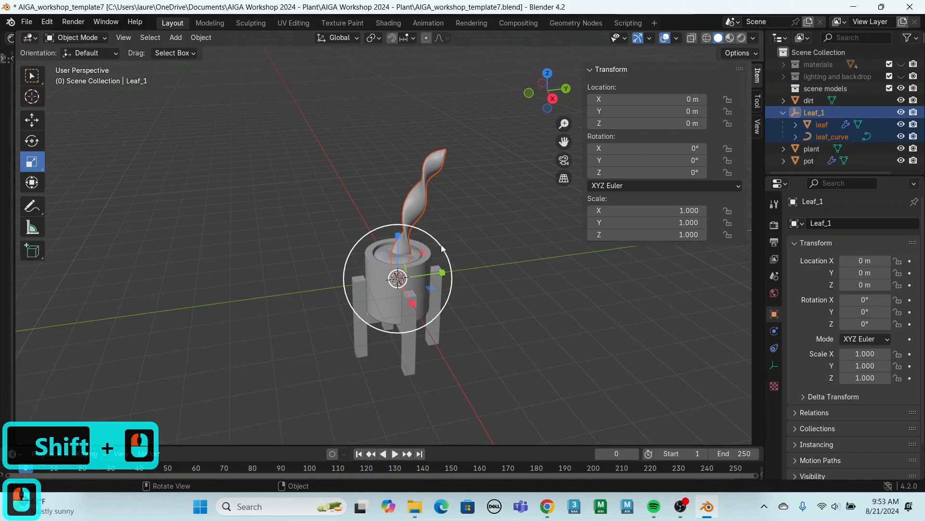
left_click_drag(442, 248, 426, 268)
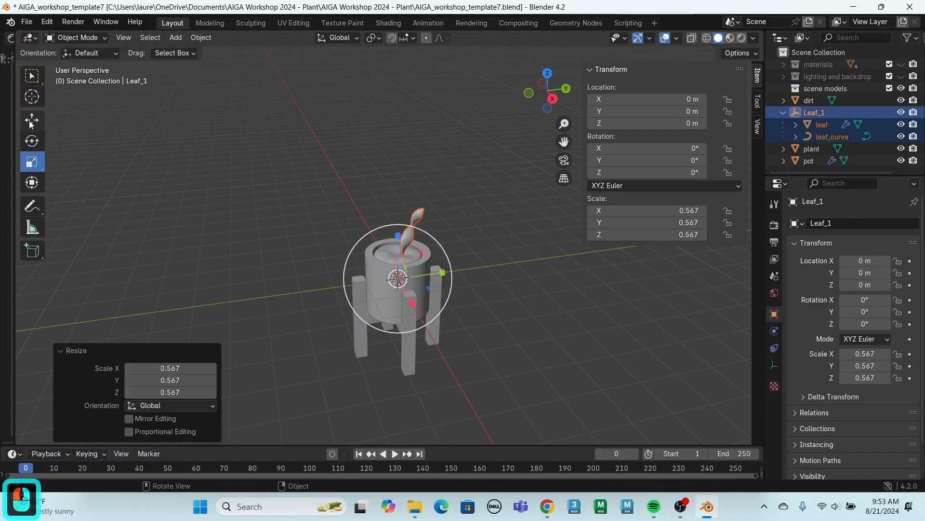
left_click(31, 122)
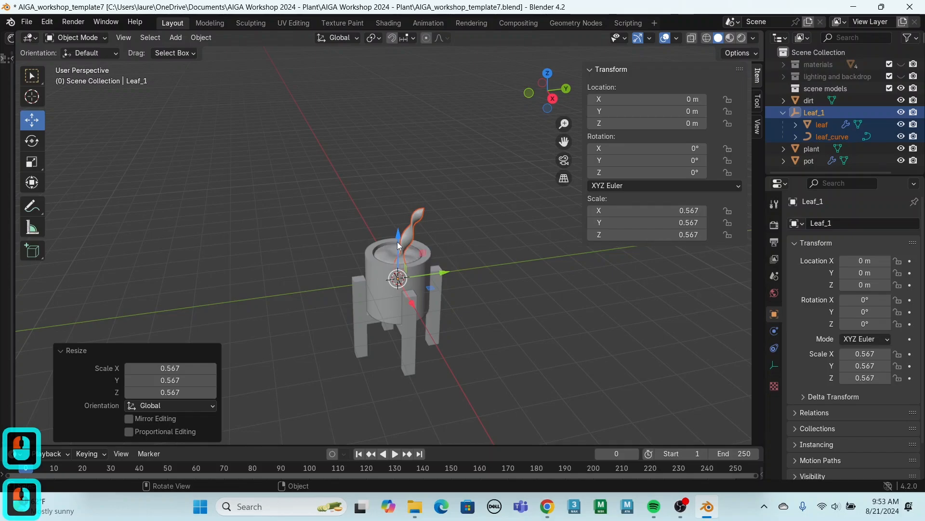
left_click_drag(399, 247, 400, 219)
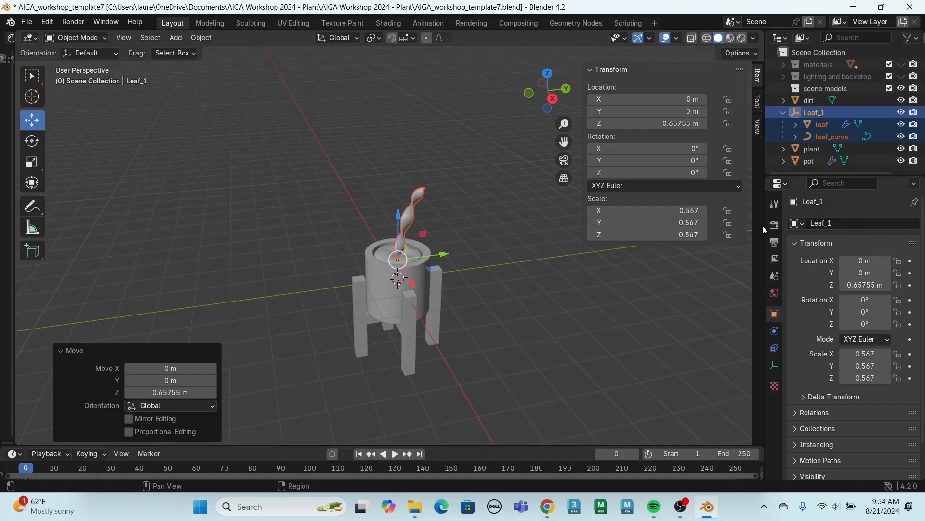
Copy the Leaf_1 empty together with its leaf and leaf_curve, and paste four duplicates
key("ctrl+c")
key("ctrl+v")
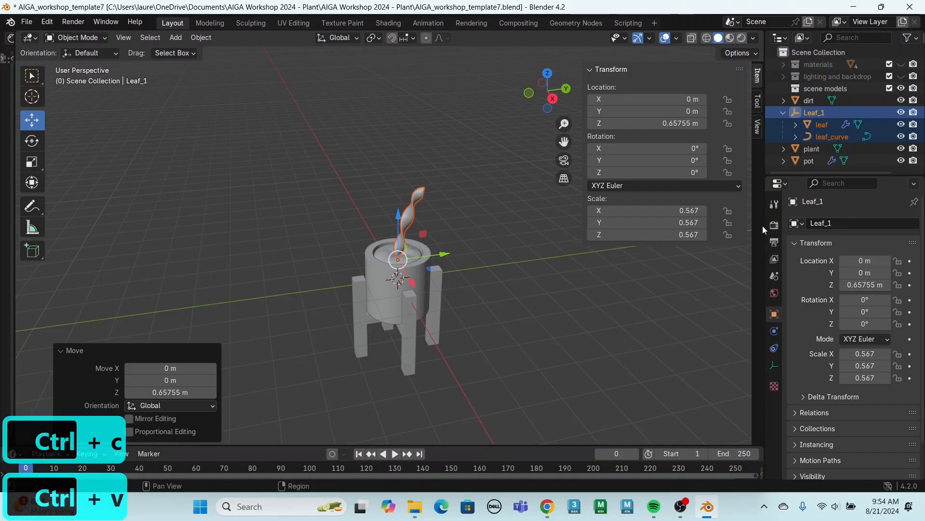
left_click(815, 169)
left_click(816, 115)
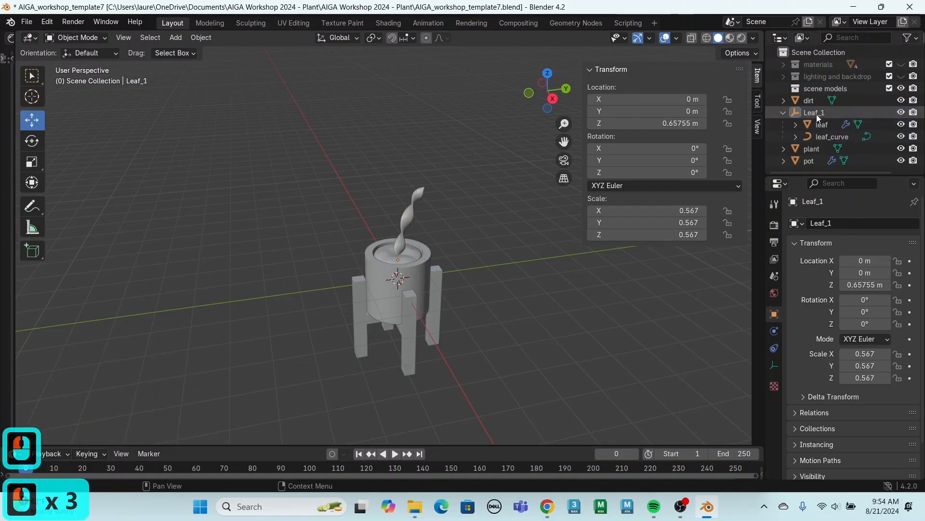
left_click(819, 137, "shift")
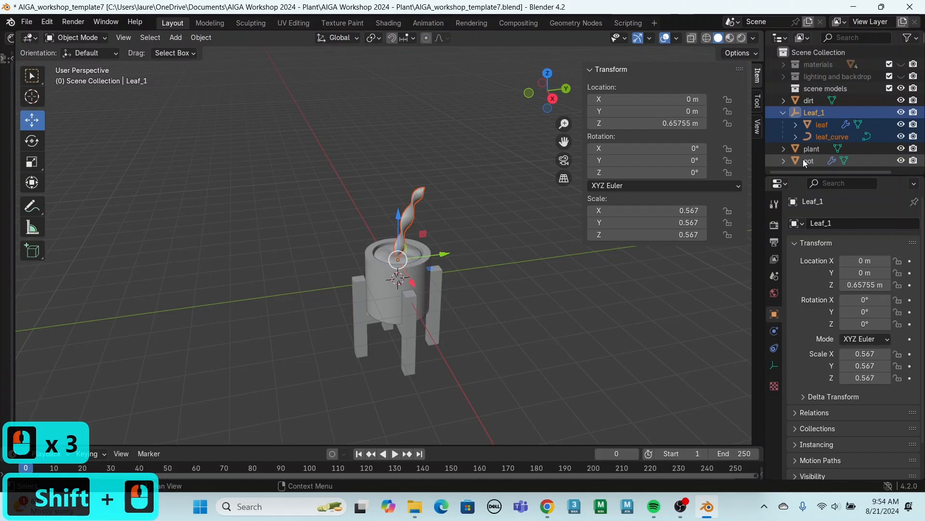
key("ctrl+c")
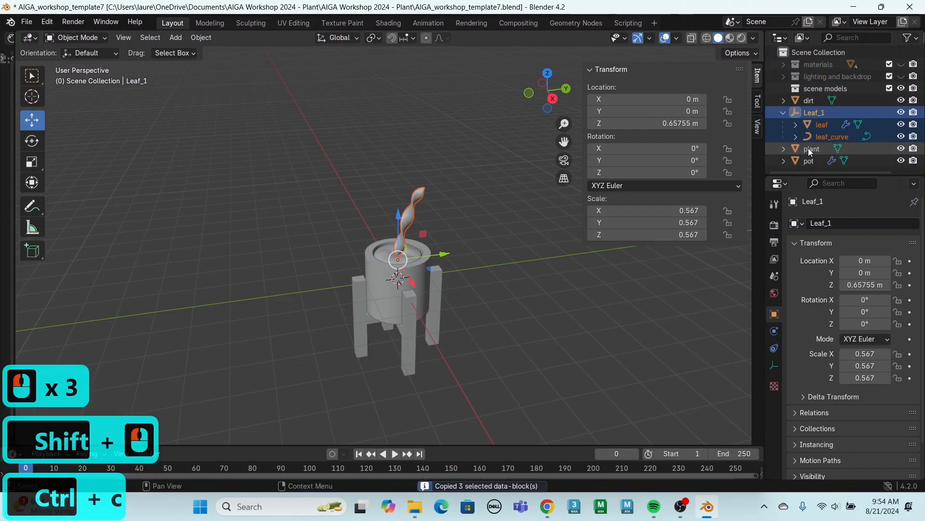
key("ctrl+v")
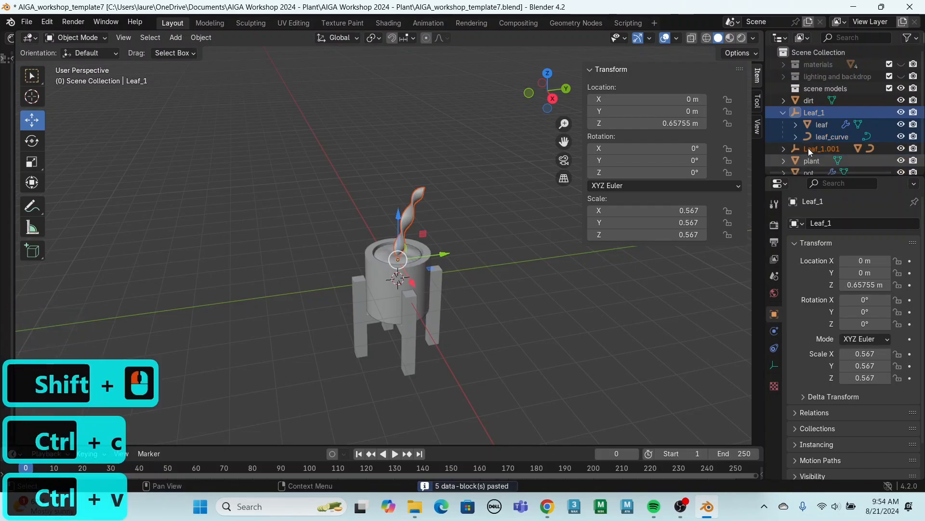
key("ctrl+v")
key("ctrl+v")
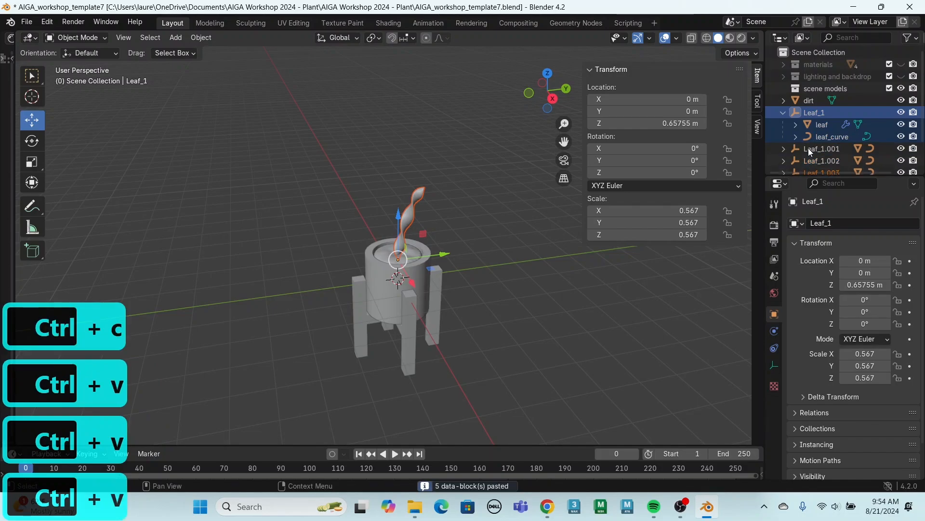
Tilt the last pasted leaf copy to about -13.9° around X, and turn Leaf_1.001 to about 101° around Z
scroll(336, 269, "up", 2)
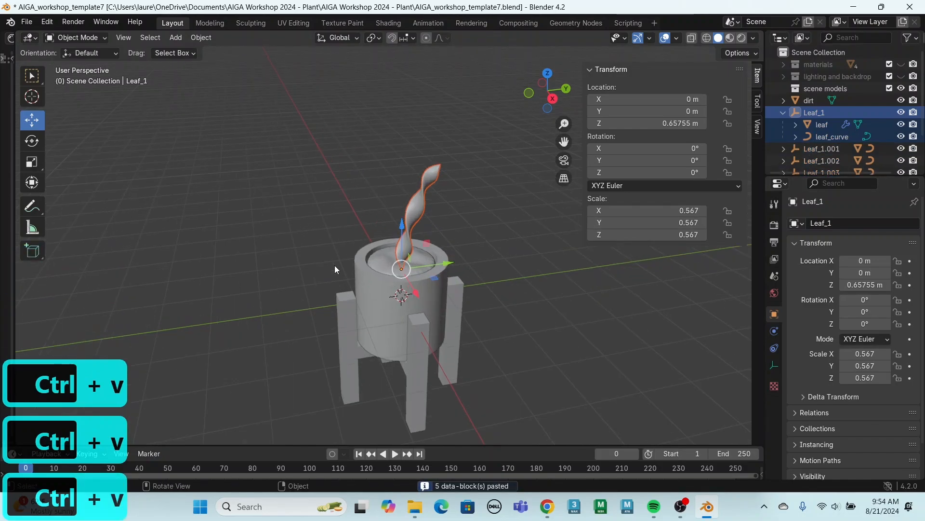
scroll(336, 269, "up", 2)
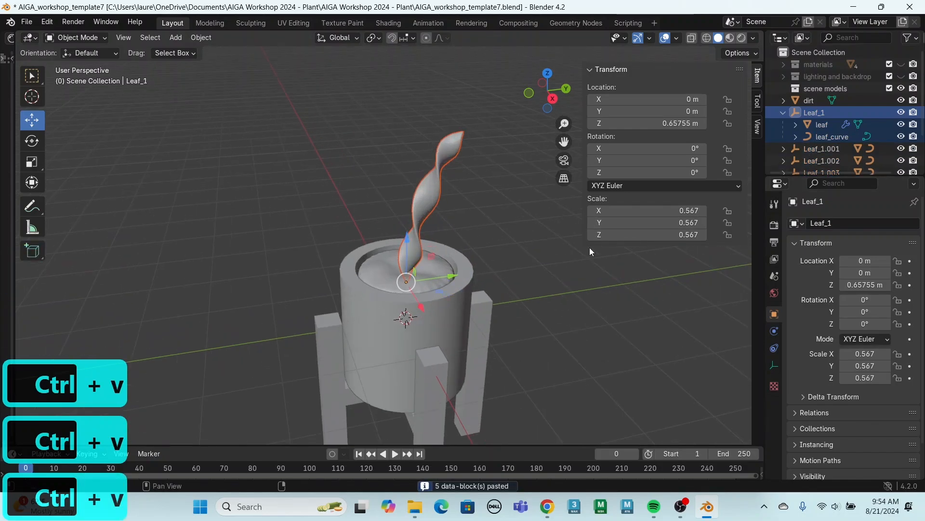
left_click(32, 141)
left_click_drag(387, 249, 399, 240)
left_click(822, 149)
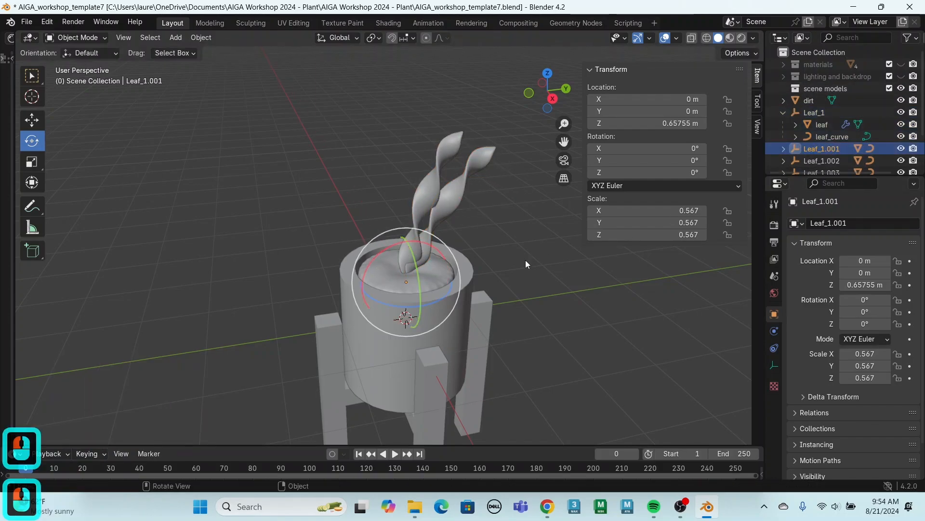
left_click_drag(386, 301, 423, 290)
Reposition Leaf_1.002 with a Z rotation of about 181.4°, an X rotation of about -6.9° and a Y location of about -0.11 m
left_click(815, 161)
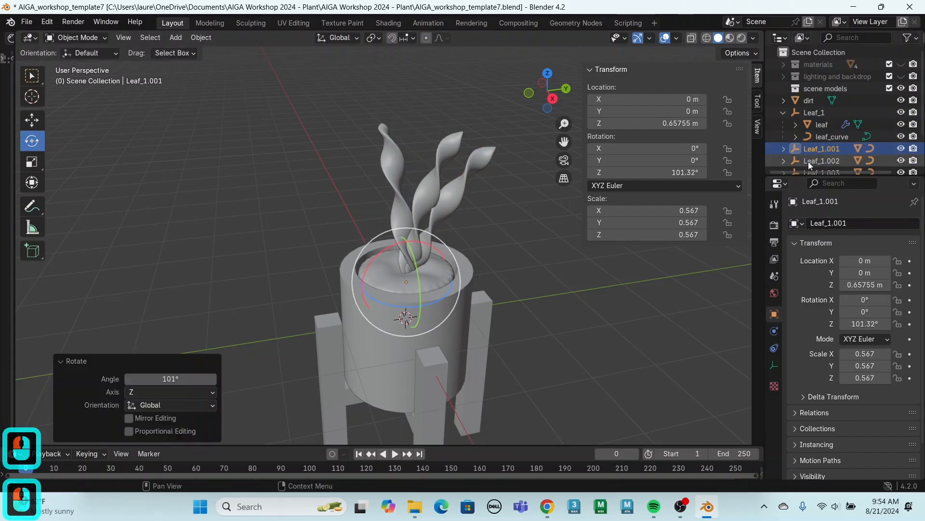
mouse_move(387, 307)
left_mouse_down()
mouse_move(427, 302)
mouse_move(383, 302)
mouse_move(395, 306)
left_mouse_up()
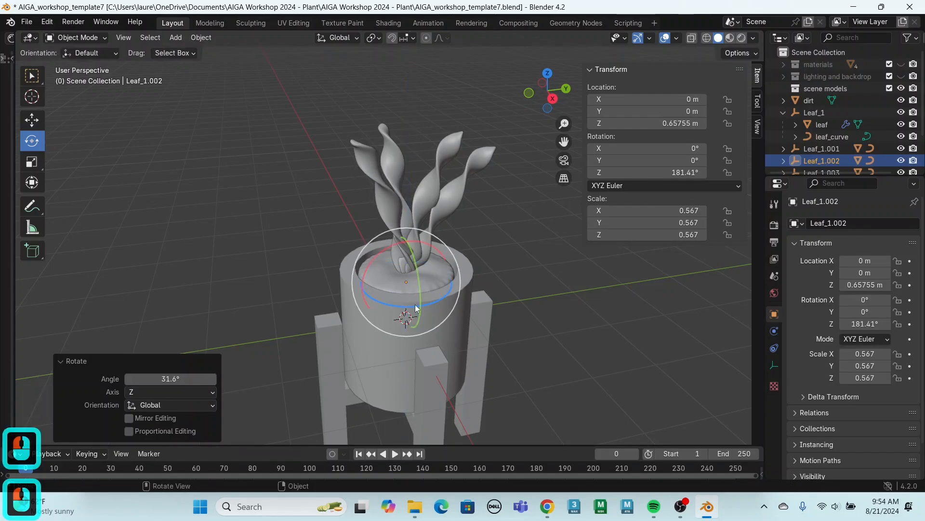
middle_click_drag(557, 357, 490, 275)
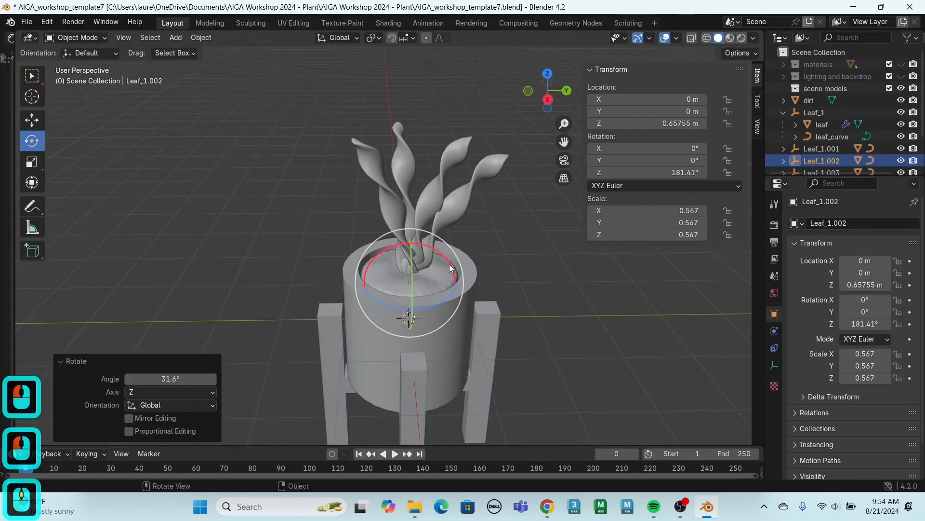
left_click_drag(449, 268, 438, 288)
left_click(32, 119)
Turn Leaf_1.003 to about -89.4° around Z and tilt it outward by about 9.5° around the global Y axis
scroll(872, 153, "down", 3)
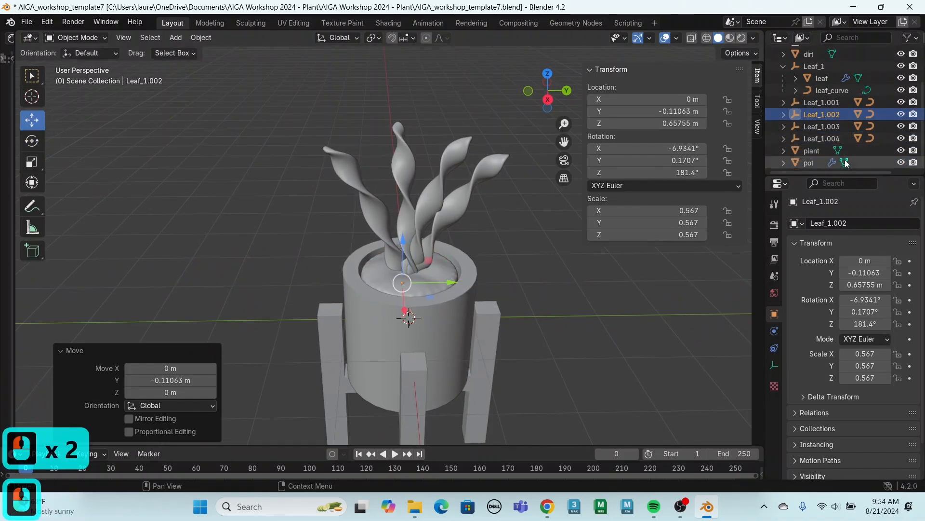
left_click(840, 128)
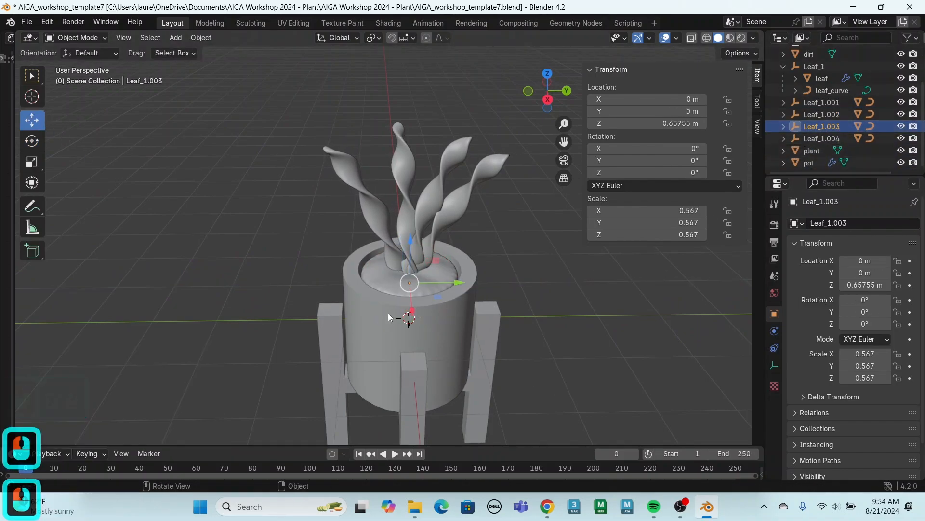
left_click(25, 143)
left_click_drag(385, 305, 573, 340)
middle_click_drag(573, 340, 421, 310)
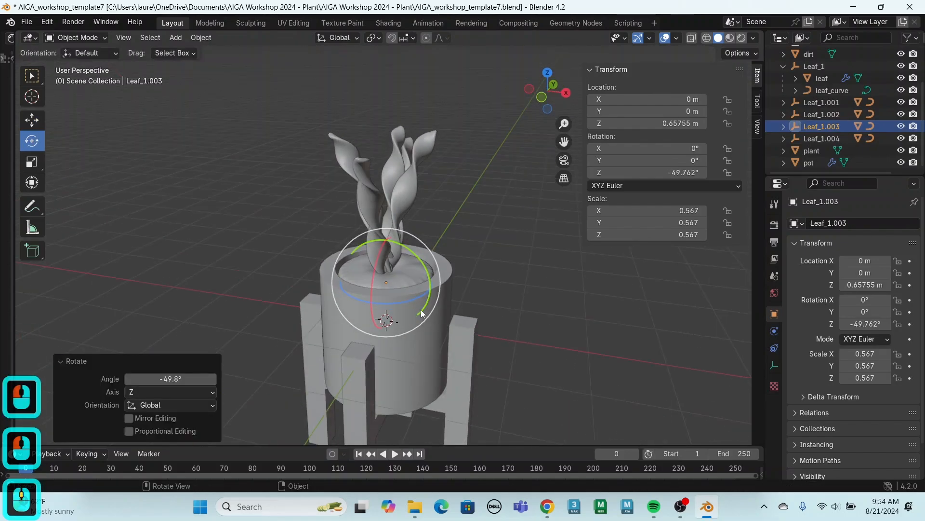
left_click_drag(406, 302, 393, 299)
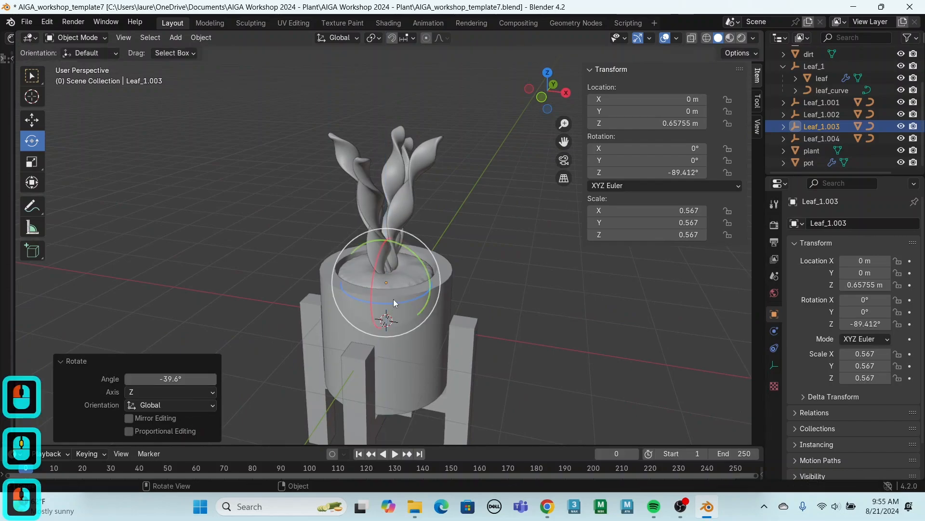
left_click_drag(421, 263, 426, 270)
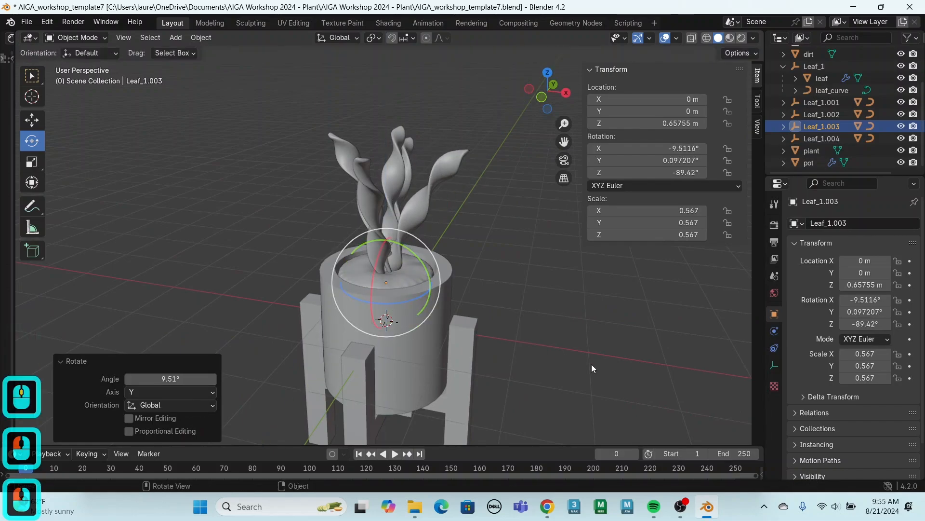
Tilt Leaf_1.004 to about 16.4° around X and stretch it by about 1.15 along the global Z axis
middle_click_drag(591, 365, 615, 353)
left_click(841, 138)
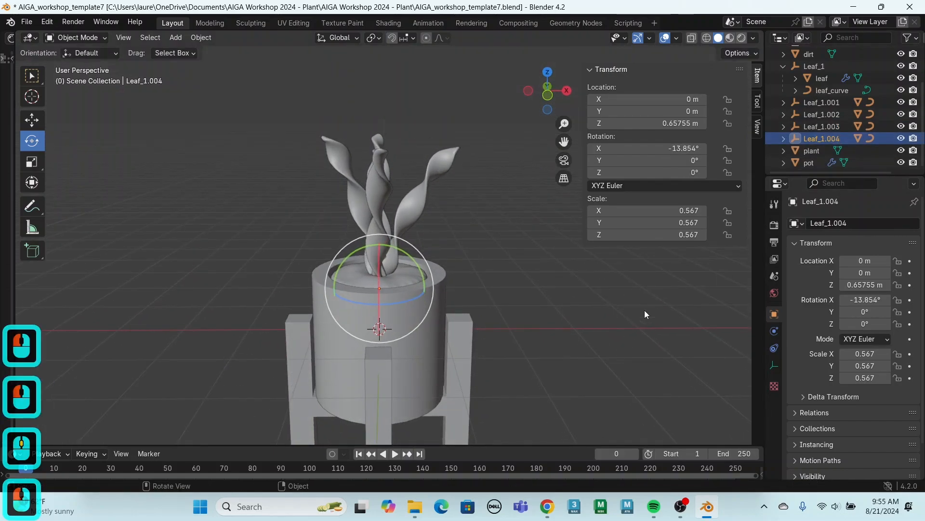
middle_click_drag(644, 311, 507, 333)
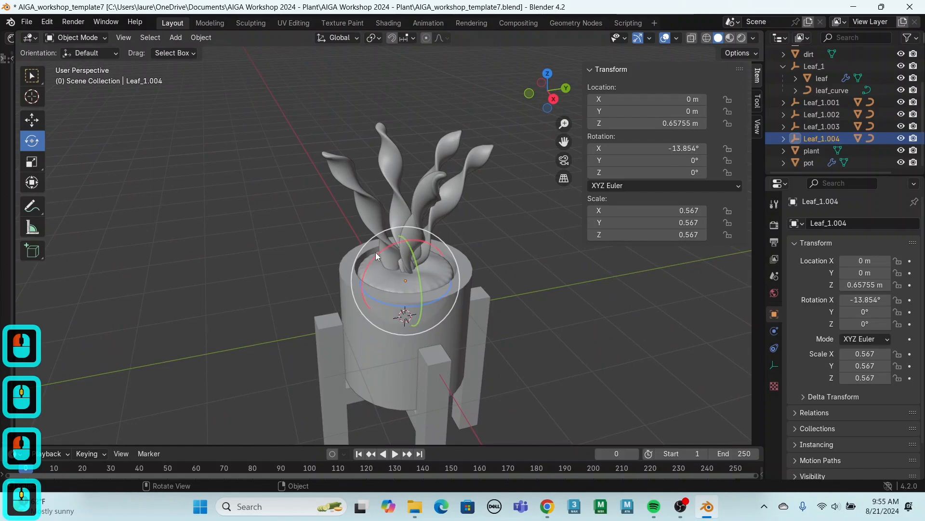
left_click_drag(375, 254, 380, 306)
middle_click_drag(561, 355, 654, 344)
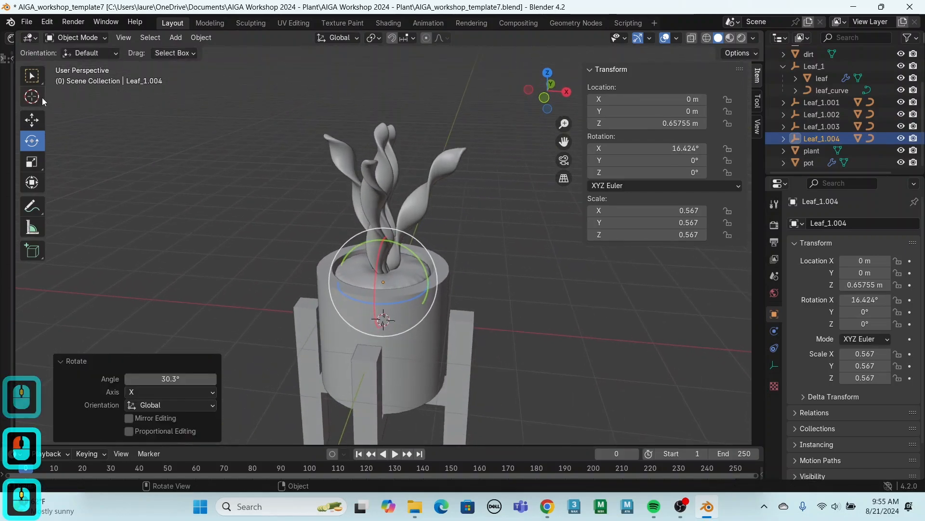
left_click(34, 162)
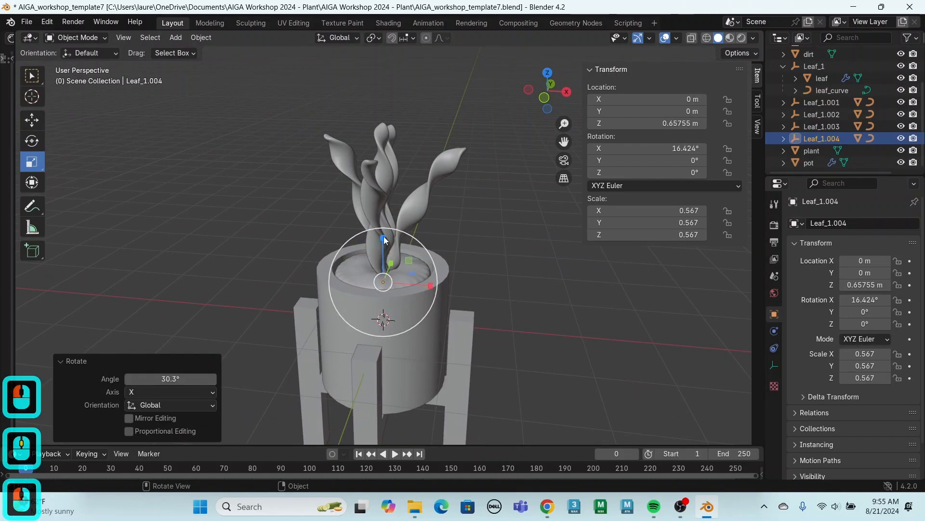
left_click_drag(384, 236, 382, 221)
middle_click_drag(596, 265, 531, 285)
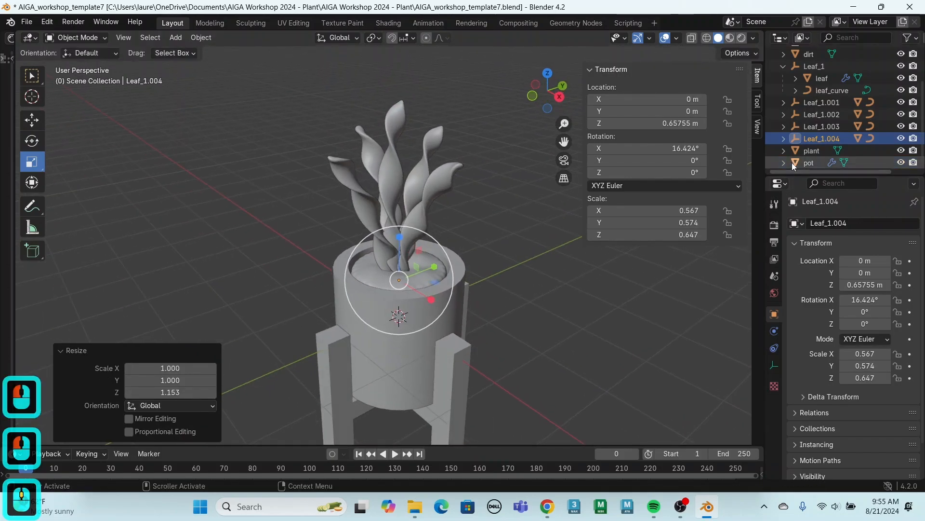
Adjust Leaf_1.003's tilt to about X -10.9° and Y -6.8°, and shift it to about X 0.11 m
left_click(819, 127)
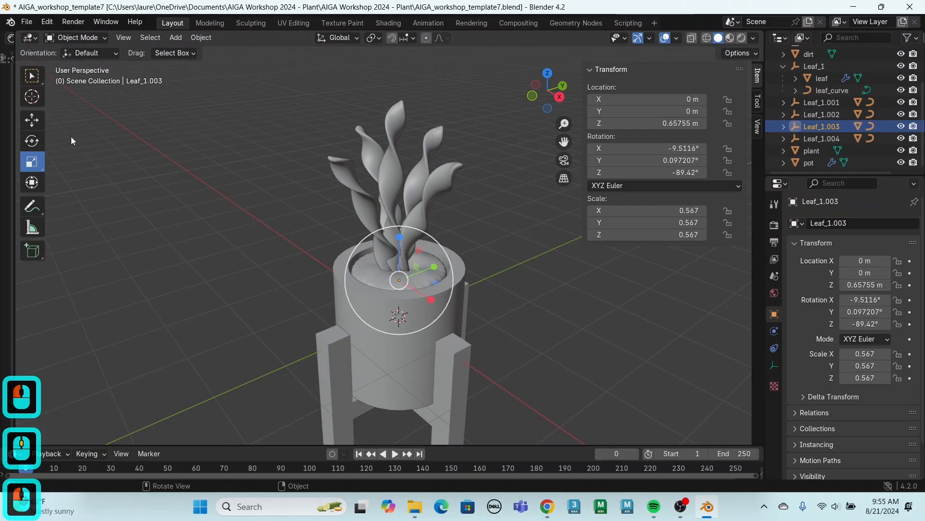
left_click(31, 140)
left_click_drag(378, 251, 388, 246)
middle_click_drag(501, 299, 623, 328)
left_click_drag(408, 248, 410, 249)
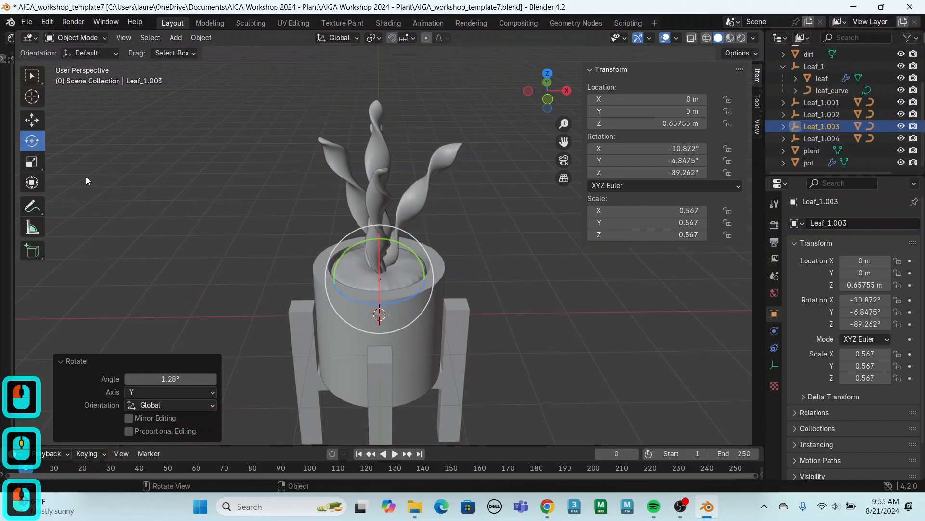
left_click(31, 120)
left_click_drag(432, 280, 437, 289)
middle_click_drag(438, 289, 456, 299)
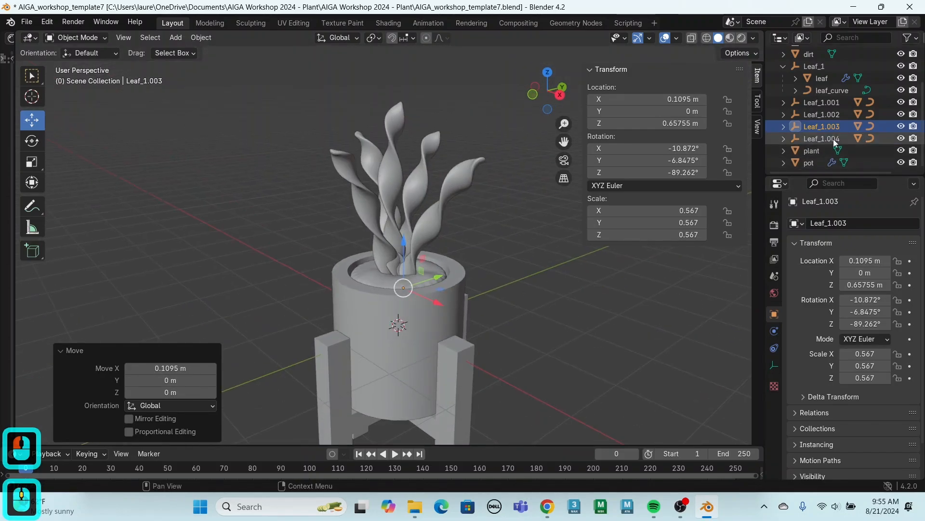
Tilt Leaf_1.002 to about -13.1° around X and nudge its base in the dirt to about Y -0.104 m
left_click(831, 115)
middle_click_drag(605, 322, 551, 324)
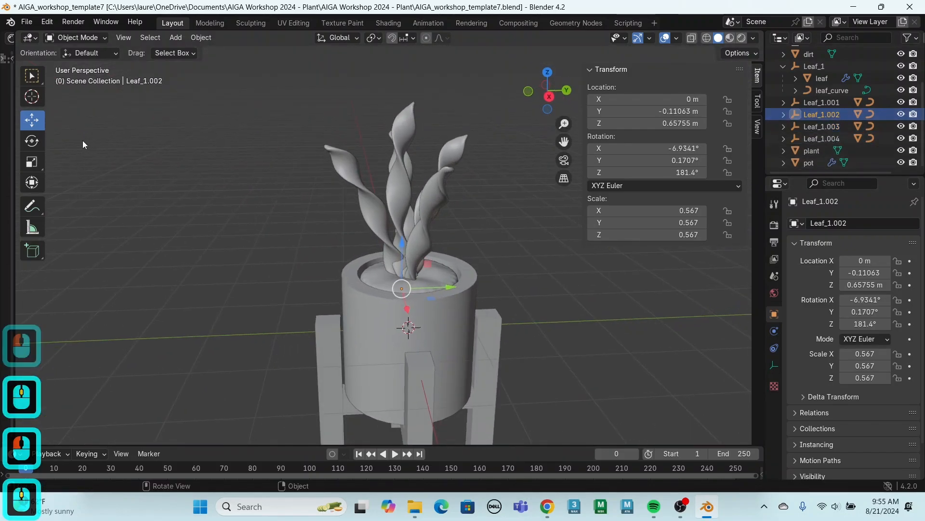
left_click(32, 140)
left_click_drag(428, 255, 424, 252)
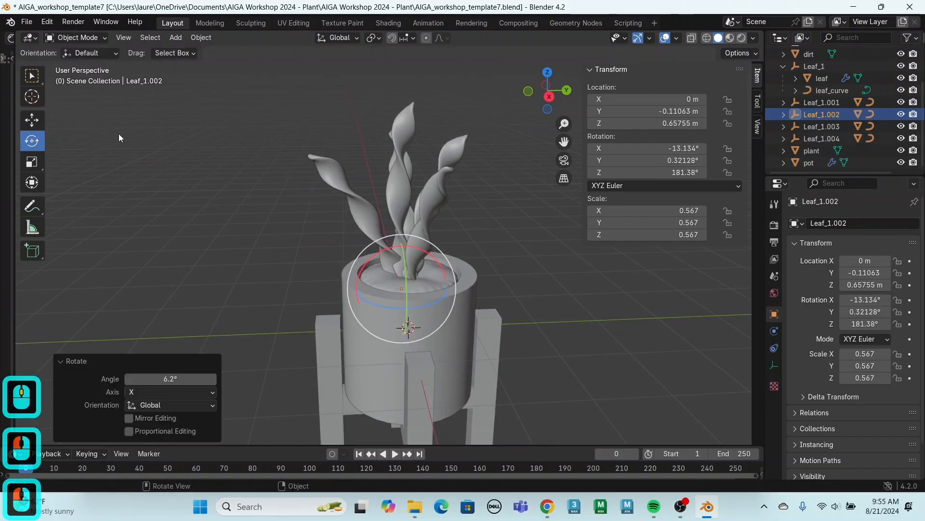
left_click(36, 123)
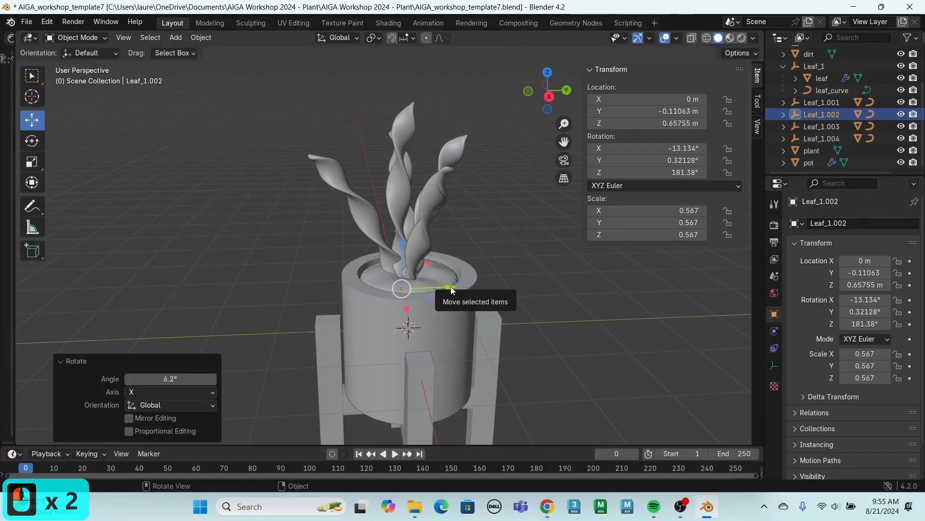
mouse_move(452, 288)
left_mouse_down()
mouse_move(439, 286)
mouse_move(454, 288)
left_mouse_up()
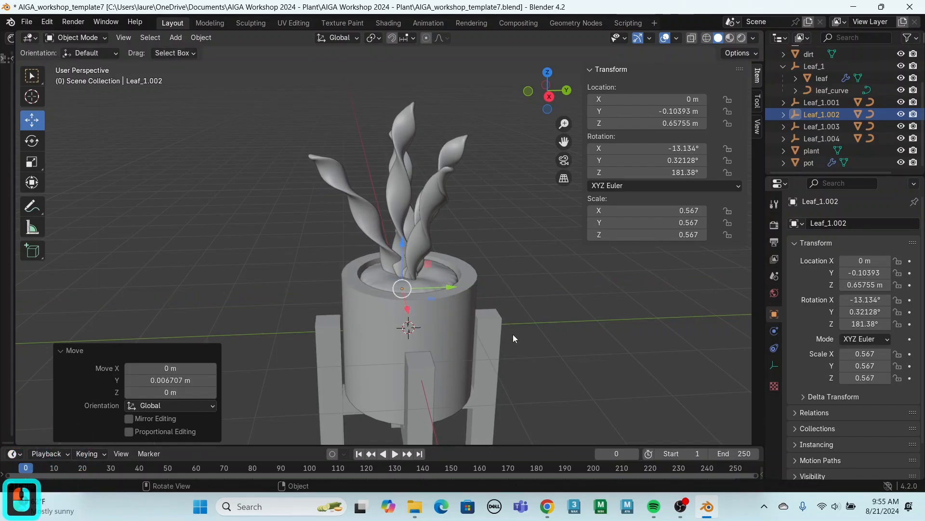
middle_click_drag(513, 334, 649, 348)
left_click_drag(423, 290, 459, 291)
Tilt the Leaf_1 empty to about -11.8° around the X axis
middle_click_drag(459, 291, 415, 223)
left_click(455, 177)
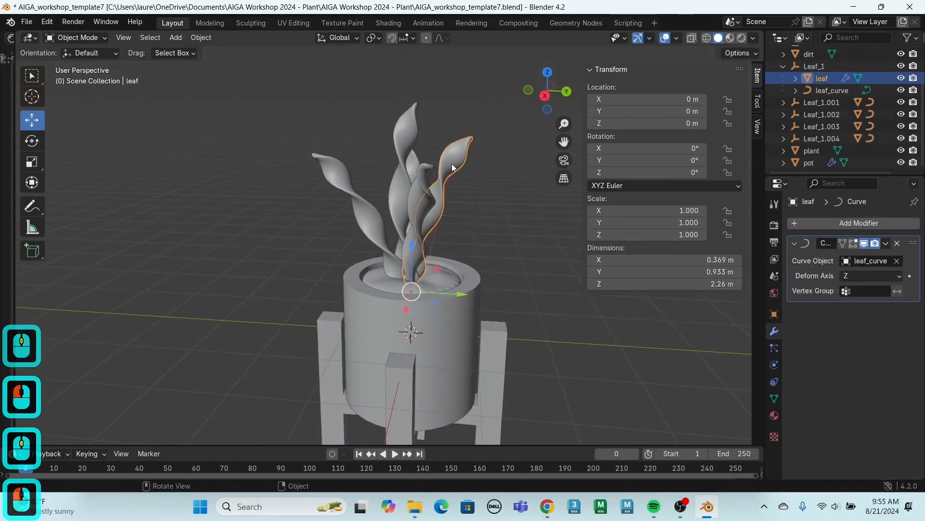
left_click(815, 66)
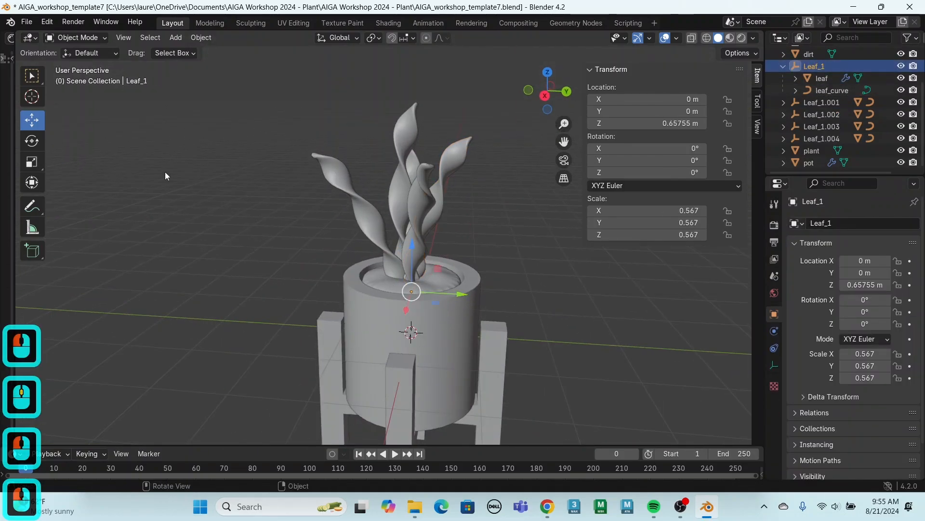
left_click(31, 140)
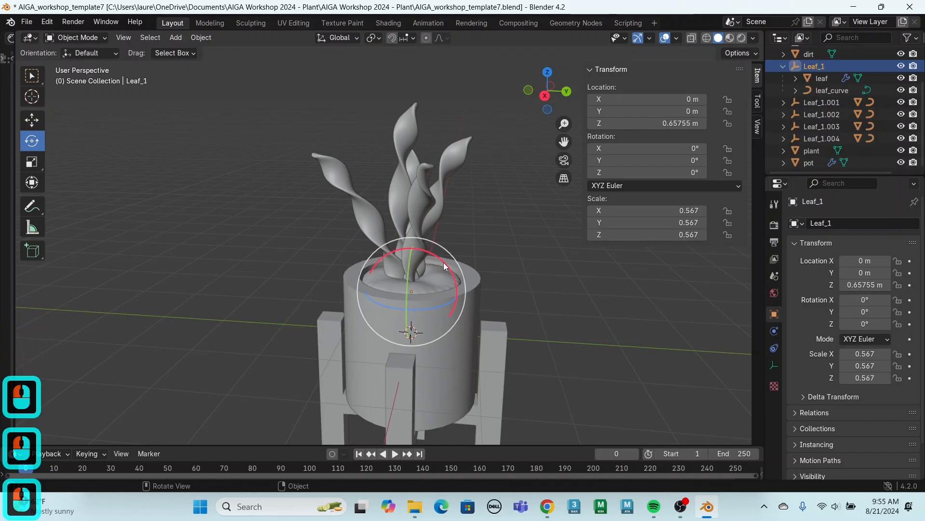
left_click_drag(444, 262, 457, 269)
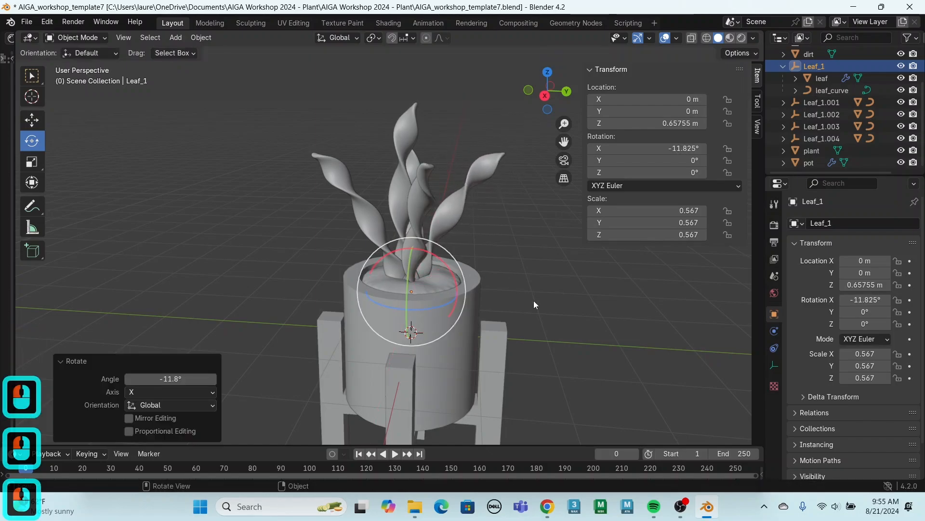
Tilt the Leaf_1.001 empty outward by about -10.3° around the global Y axis
middle_click_drag(533, 300, 410, 309)
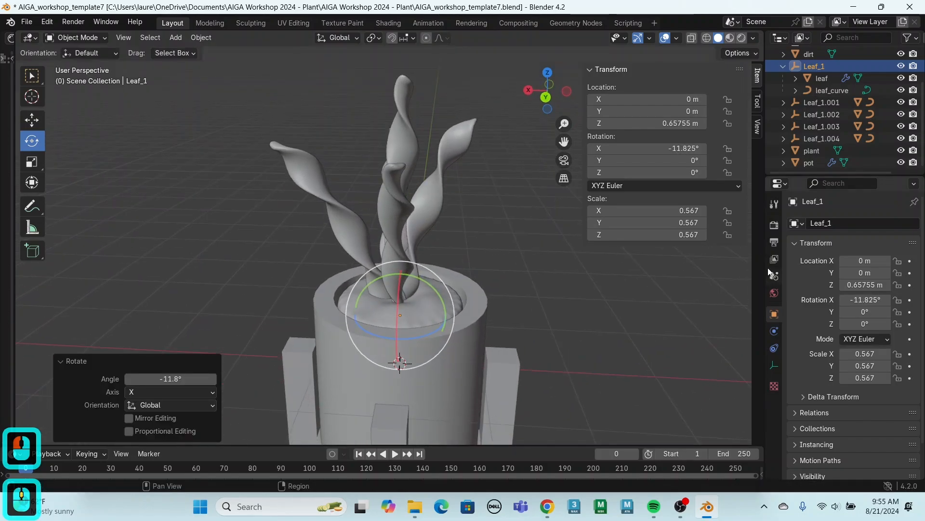
left_click(834, 105)
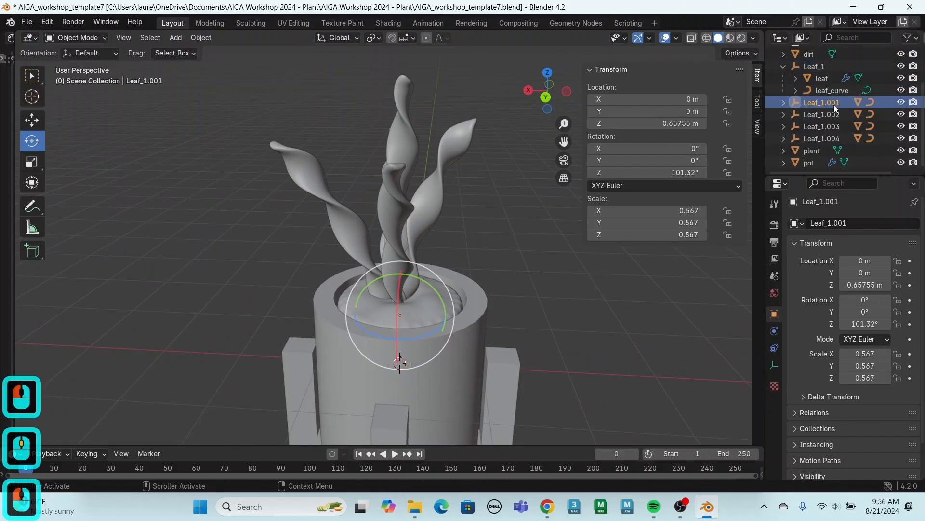
left_click(418, 205)
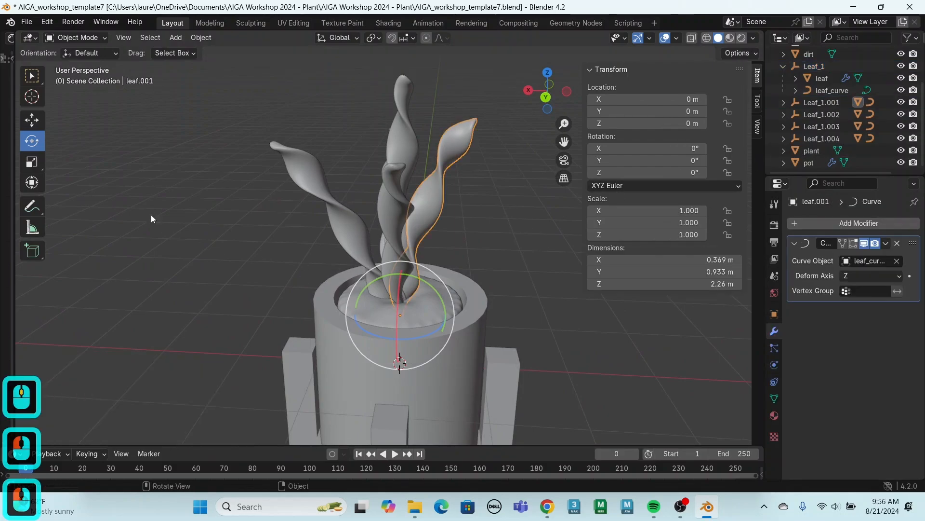
left_click(822, 103)
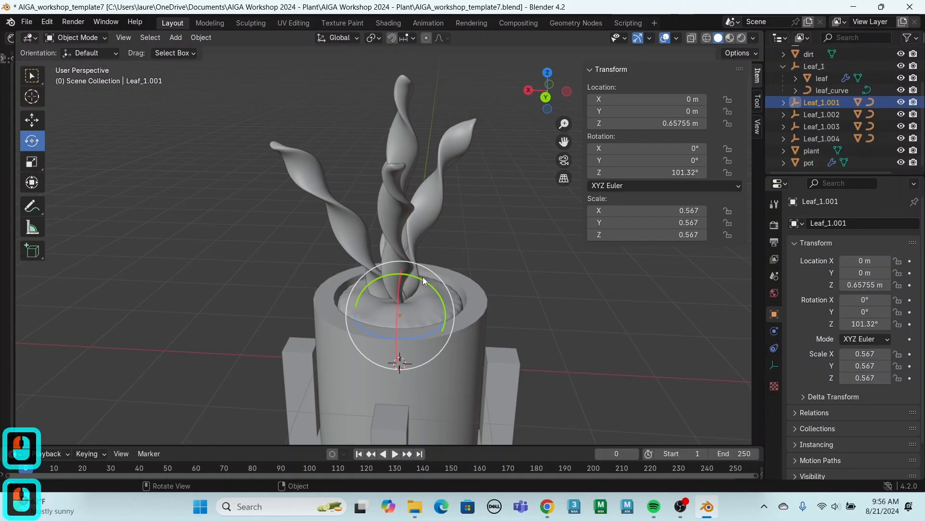
left_click_drag(423, 281, 427, 288)
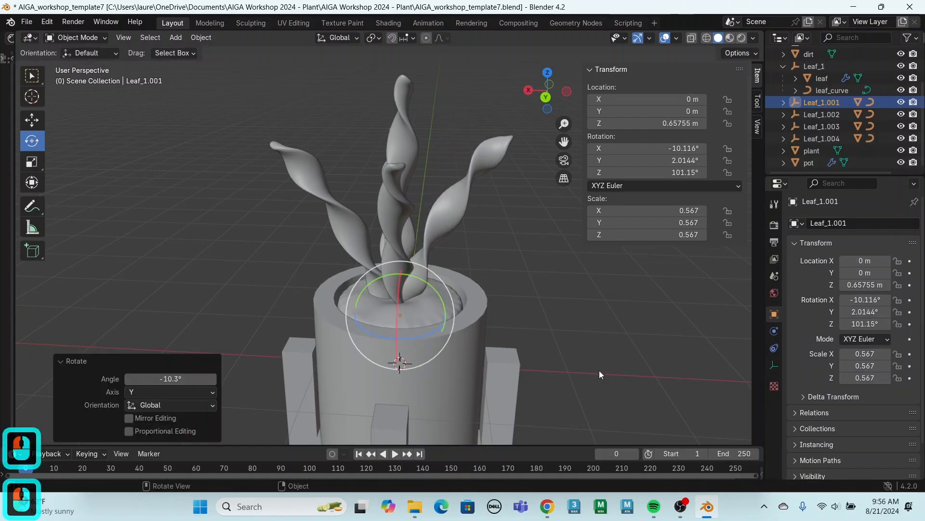
Save the scene incrementally as AIGA_workshop_template8
scroll(600, 370, "down", 2)
middle_click_drag(600, 351, 618, 343)
scroll(591, 336, "down", 2)
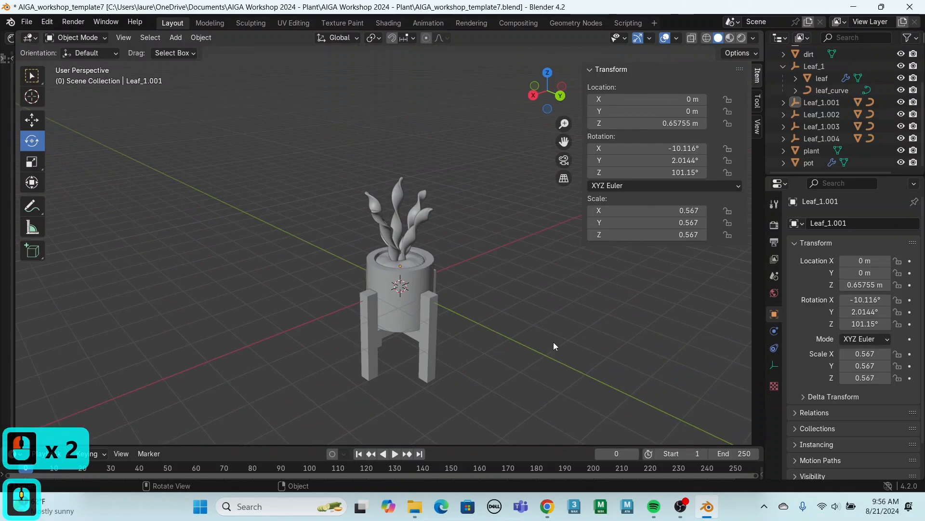
left_click(30, 23)
left_click(63, 113)
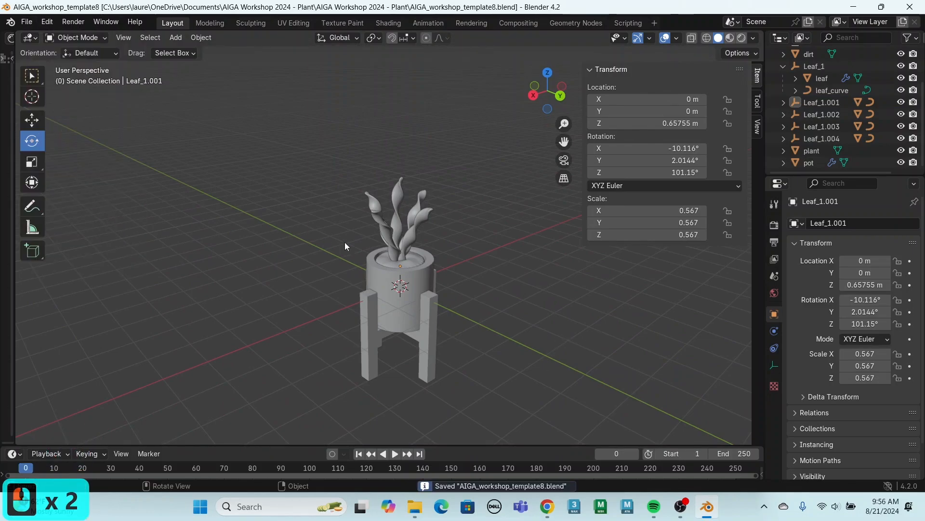
Unhide the lighting and backdrop and the materials collections, and switch the viewport to Material Preview shading
middle_click_drag(478, 332, 622, 361)
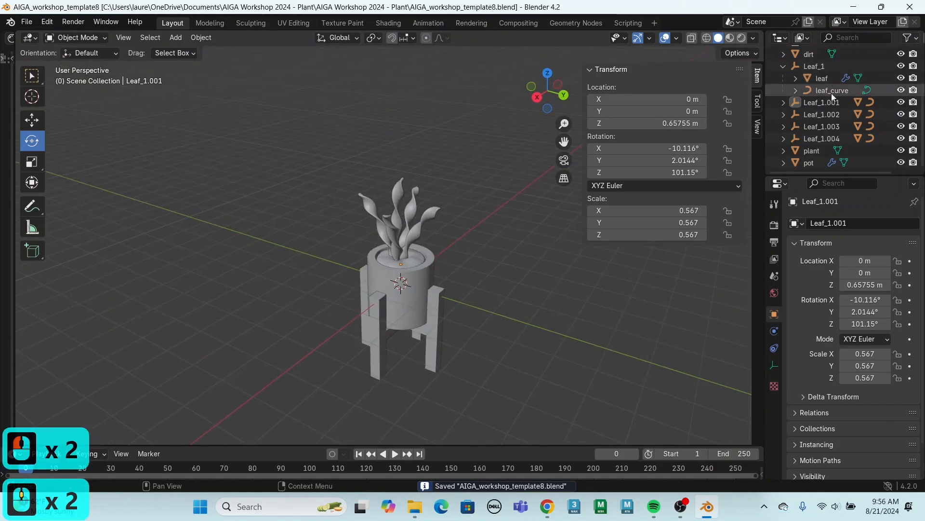
scroll(827, 106, "up", 2)
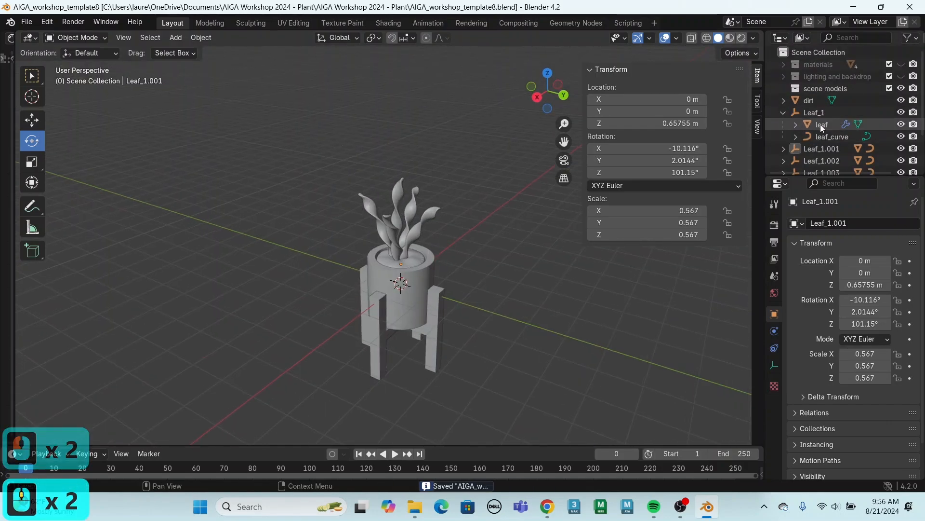
left_click(780, 112)
left_click(901, 76)
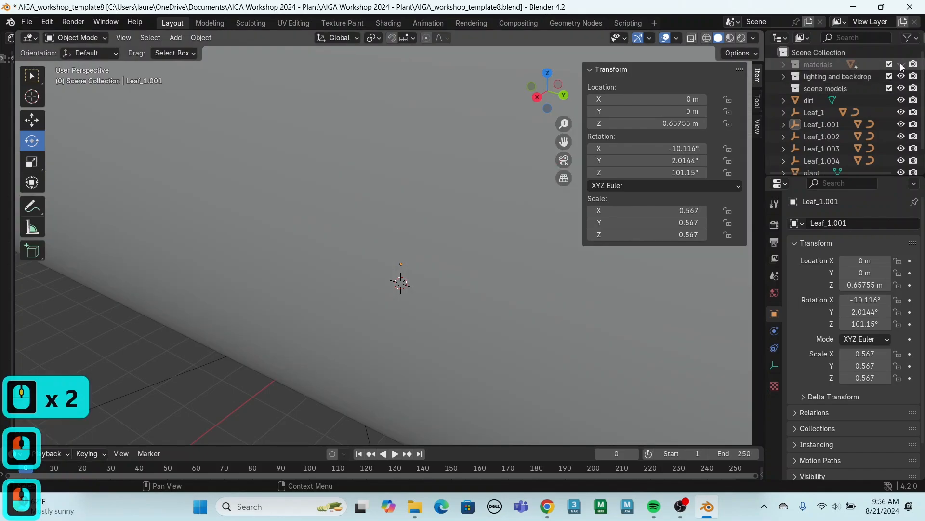
left_click(900, 65)
scroll(403, 250, "down", 5)
middle_click_drag(407, 251, 220, 250)
middle_click_drag(282, 278, 338, 284)
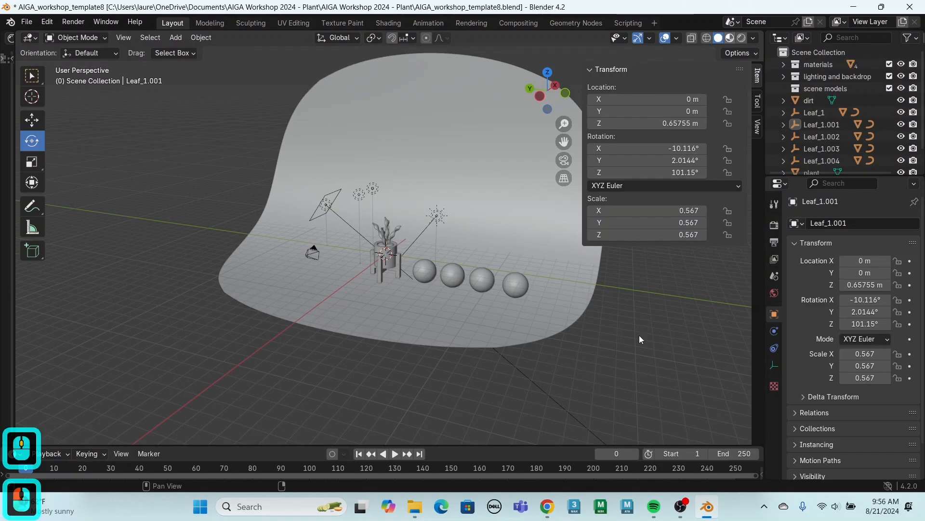
left_click(731, 37)
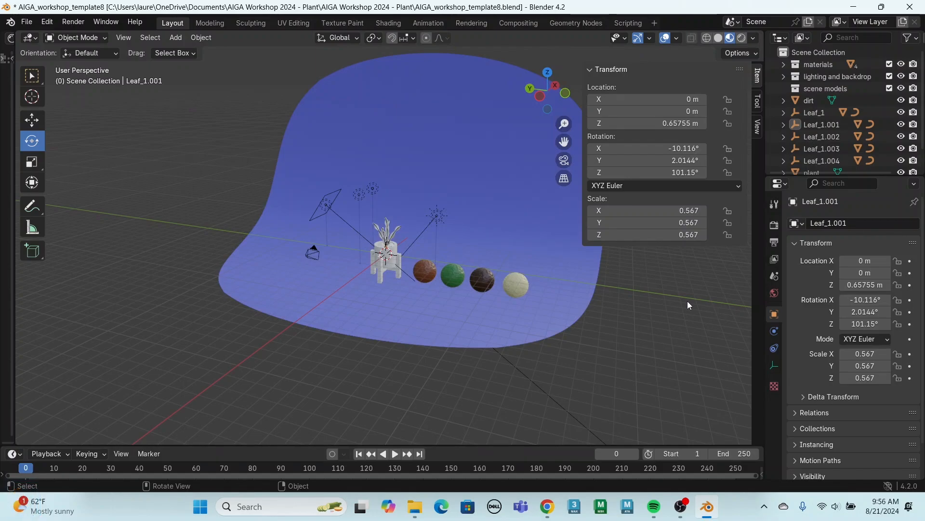
scroll(475, 256, "up", 6)
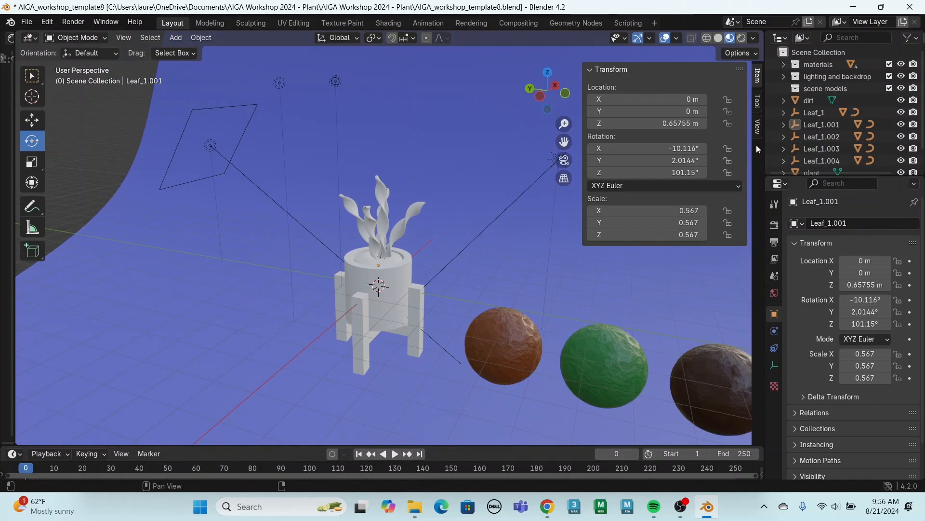
Assign the existing Leaf material to the leaf mesh under Leaf_1
left_click(826, 126)
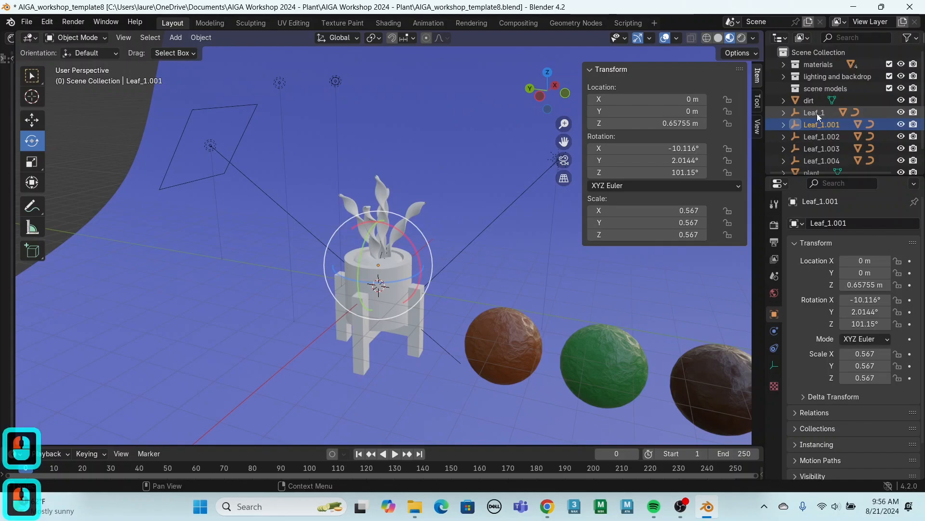
left_click(817, 113)
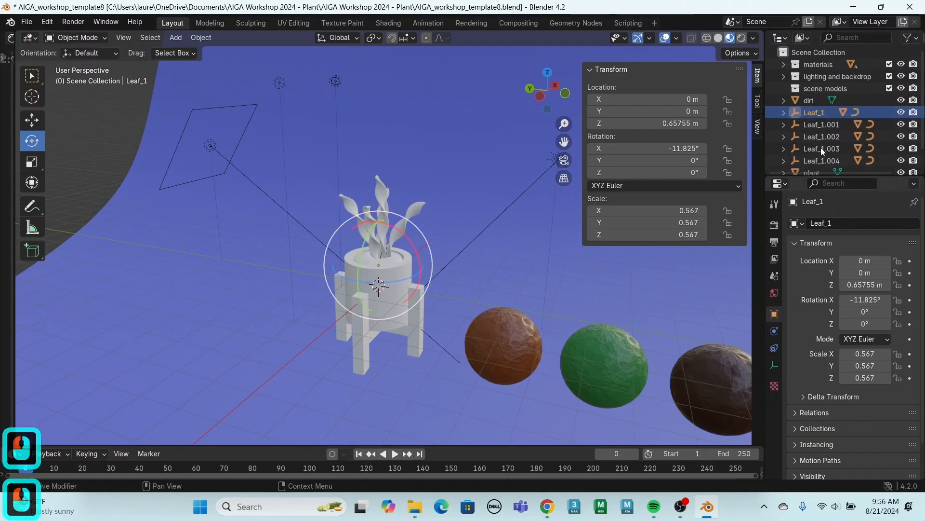
left_click(784, 114)
left_click(831, 125)
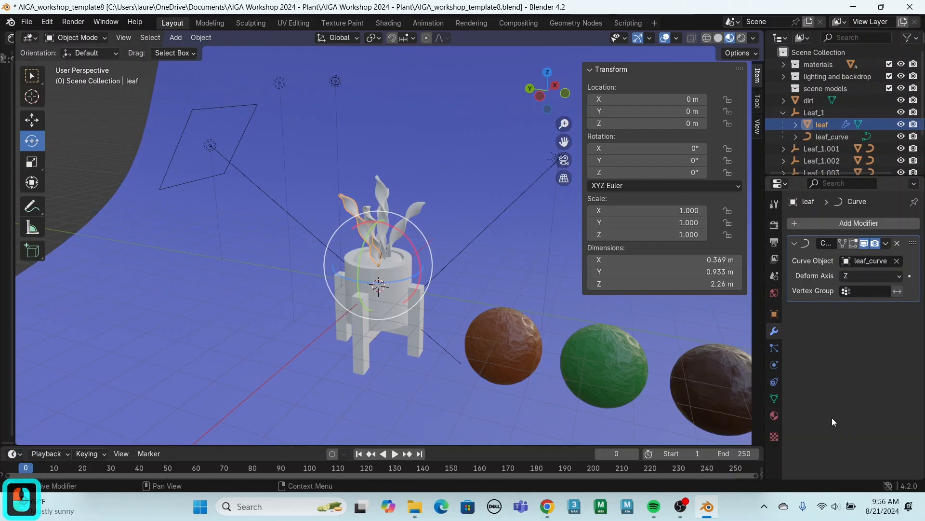
left_click(775, 416)
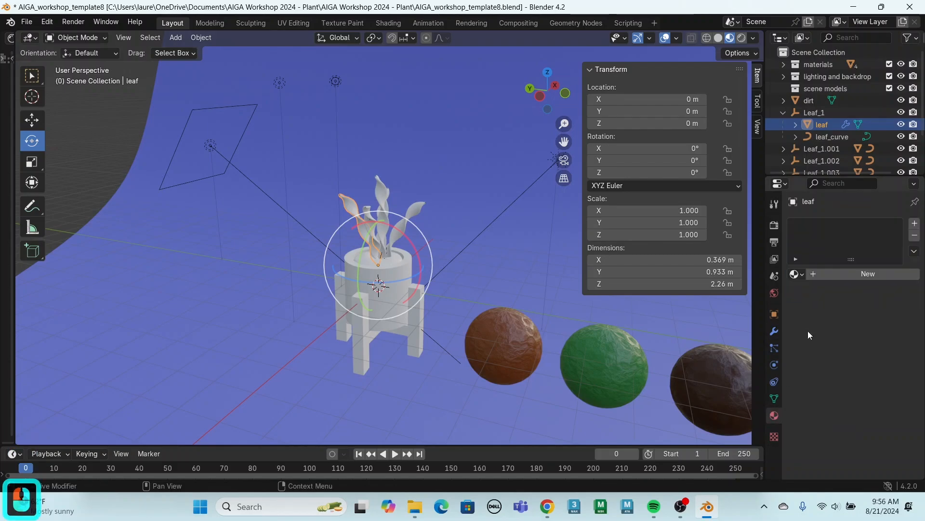
left_click(797, 275)
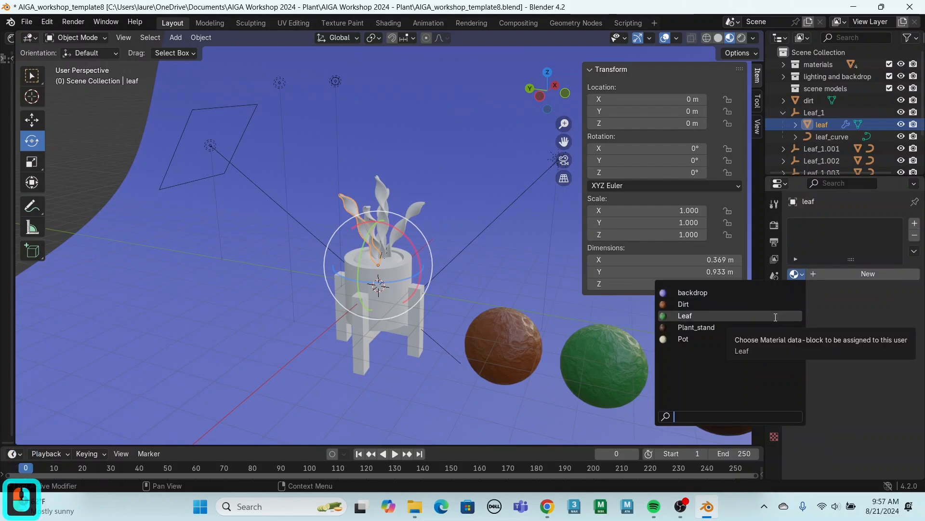
left_click(775, 316)
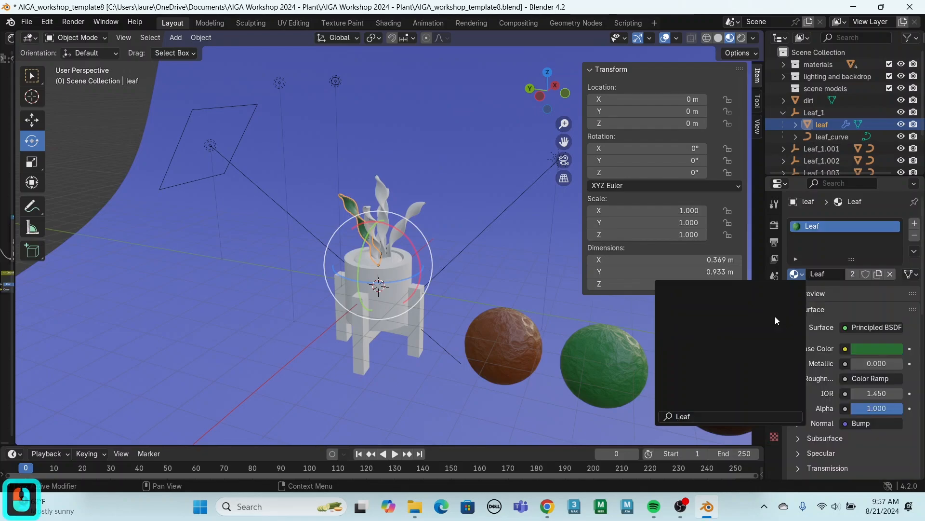
scroll(356, 207, "up", 3)
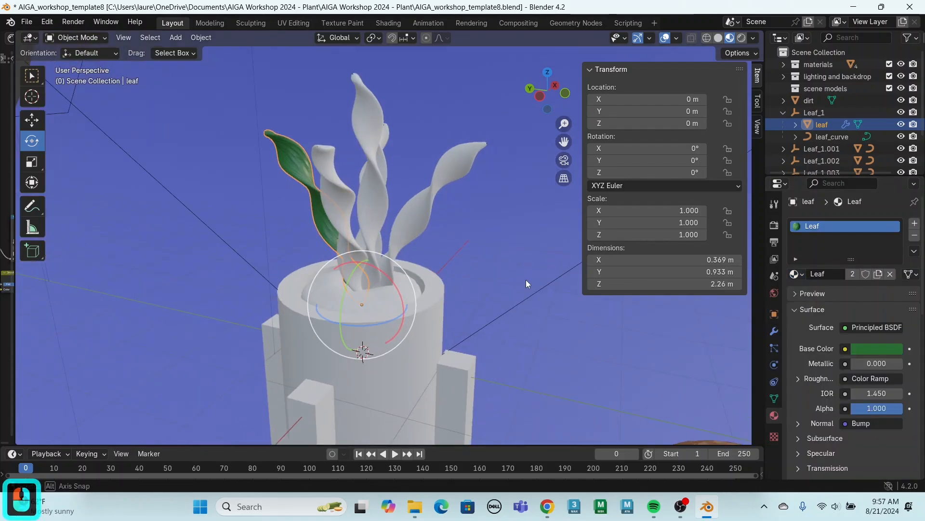
middle_click_drag(526, 280, 557, 298)
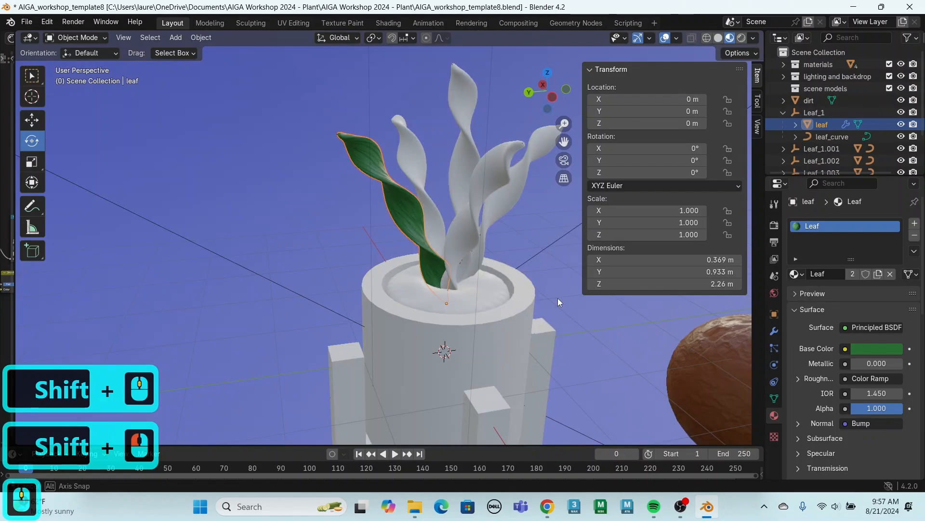
Assign the existing Leaf material to the leaf.001 mesh under Leaf_1.001
scroll(557, 298, "down", 3)
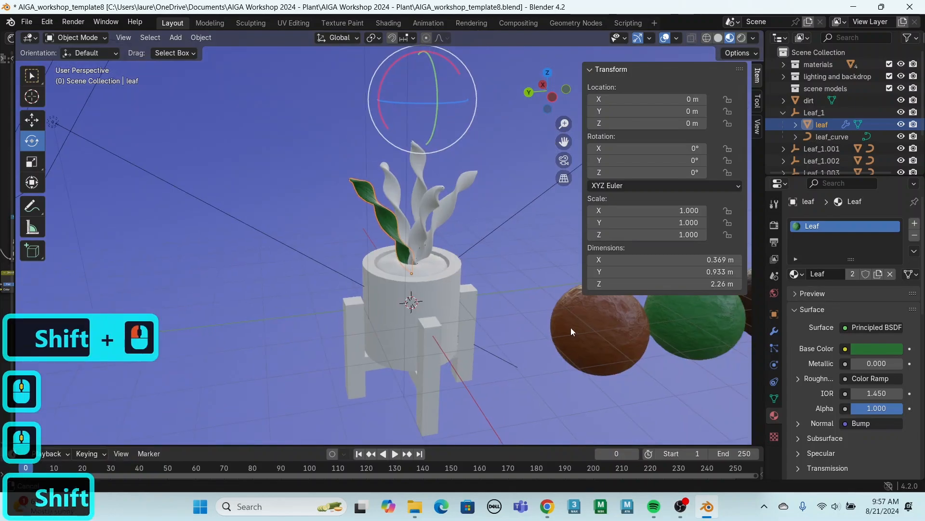
middle_click_drag(571, 328, 523, 319, "shift")
scroll(808, 131, "down", 1)
left_click(784, 125)
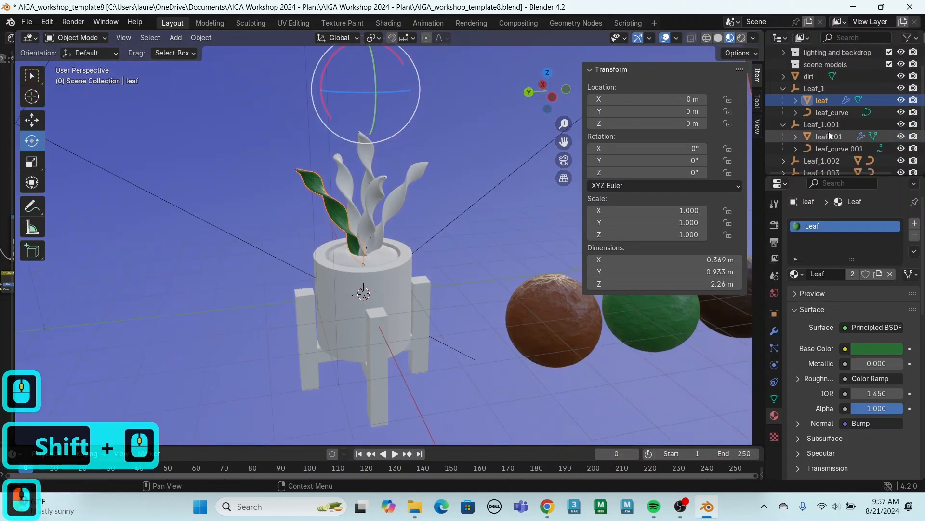
left_click(830, 136)
left_click(797, 274)
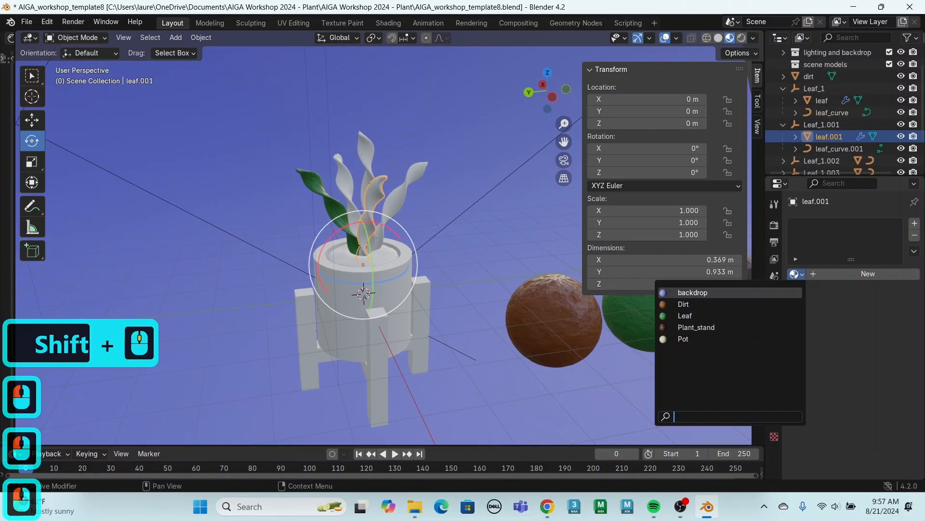
left_click(733, 315)
Assign the existing Leaf material to the leaf.002 mesh under Leaf_1.002
scroll(813, 150, "down", 1)
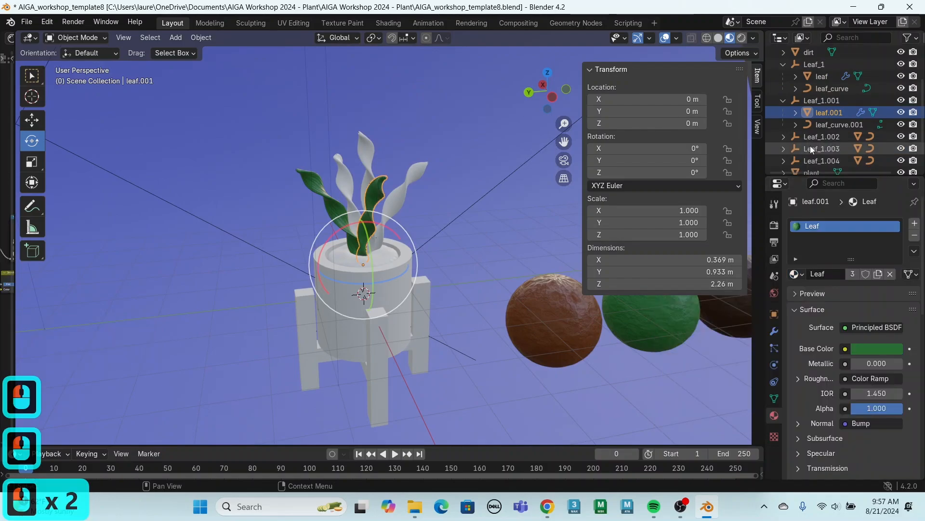
scroll(812, 148, "down", 1)
left_click(784, 115)
left_click(833, 129)
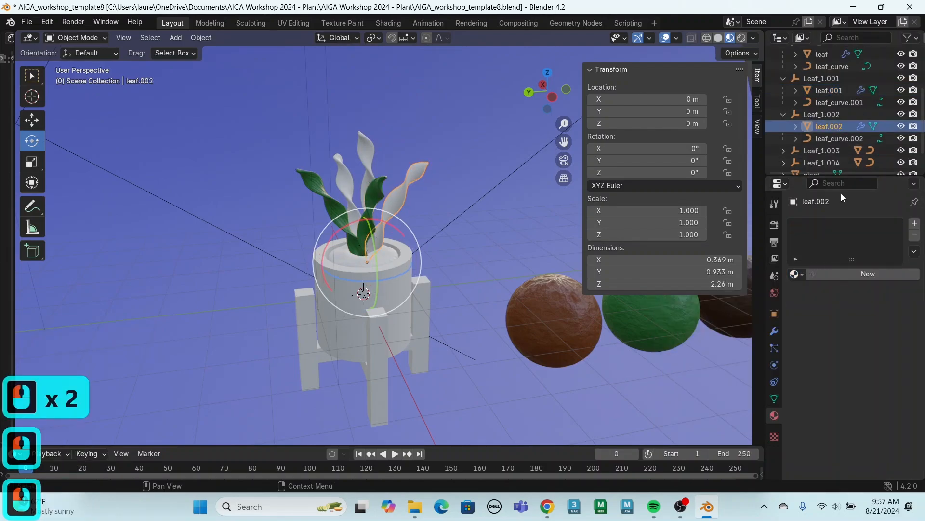
left_click(795, 275)
left_click(732, 316)
Assign the existing Leaf material to the leaf.003 mesh under Leaf_1.003
scroll(780, 129, "down", 1)
left_click(782, 128)
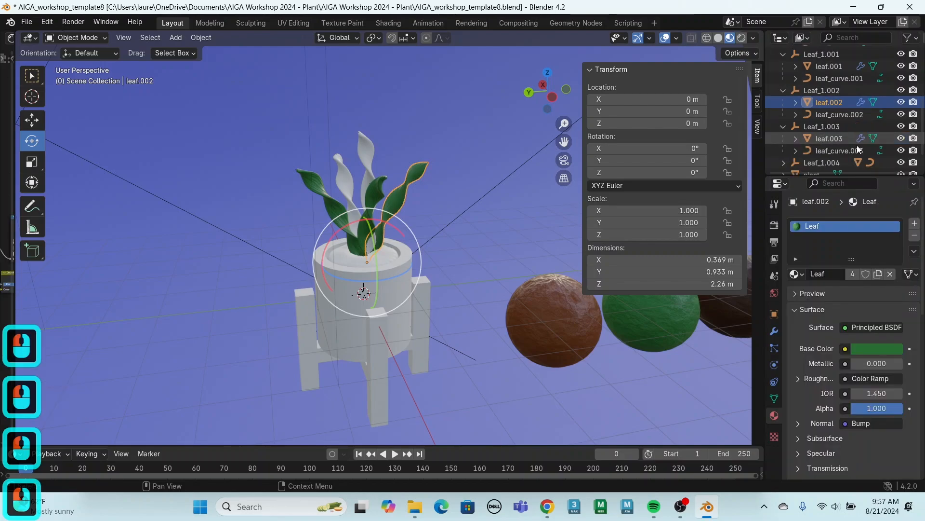
left_click(857, 145)
left_click(795, 274)
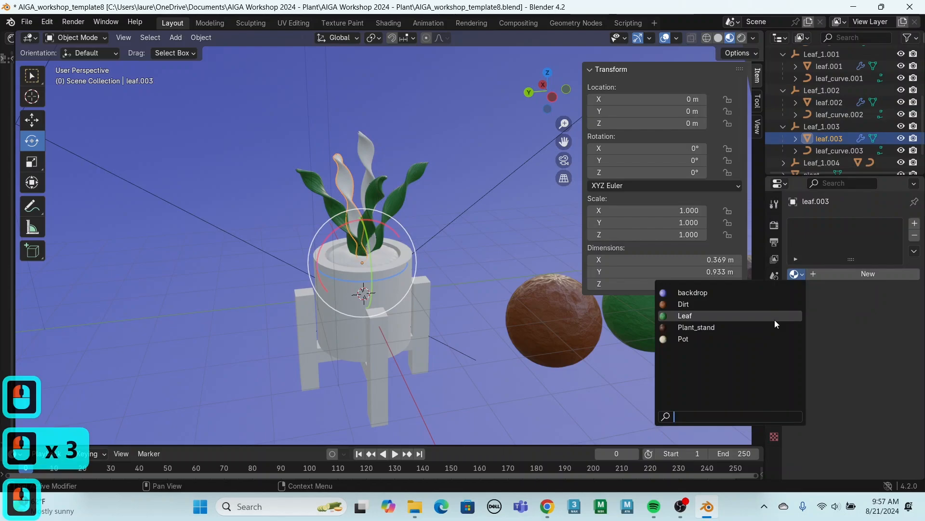
left_click(774, 316)
Assign the existing Leaf material to the leaf.004 mesh under Leaf_1.004
scroll(783, 163, "down", 1)
left_click(783, 139)
left_click(829, 150)
left_click(795, 274)
left_click(776, 314)
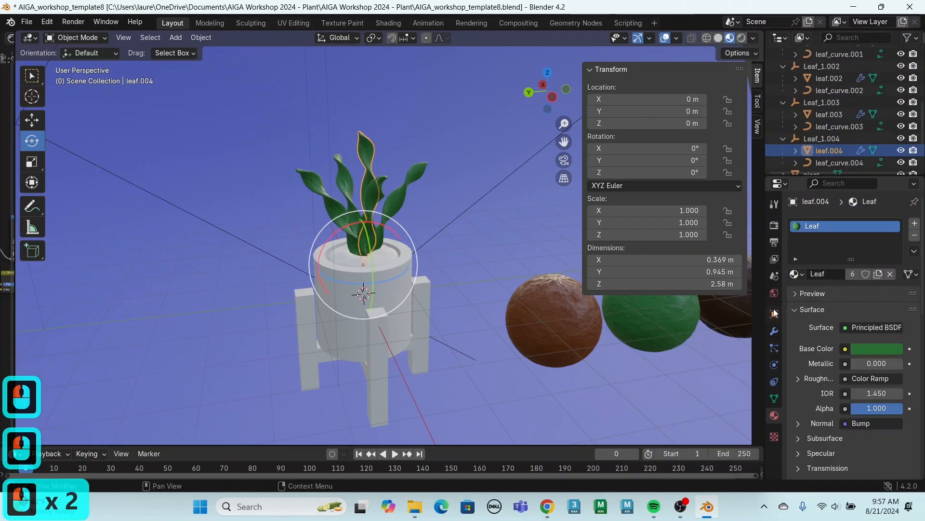
middle_click_drag(439, 263, 455, 260)
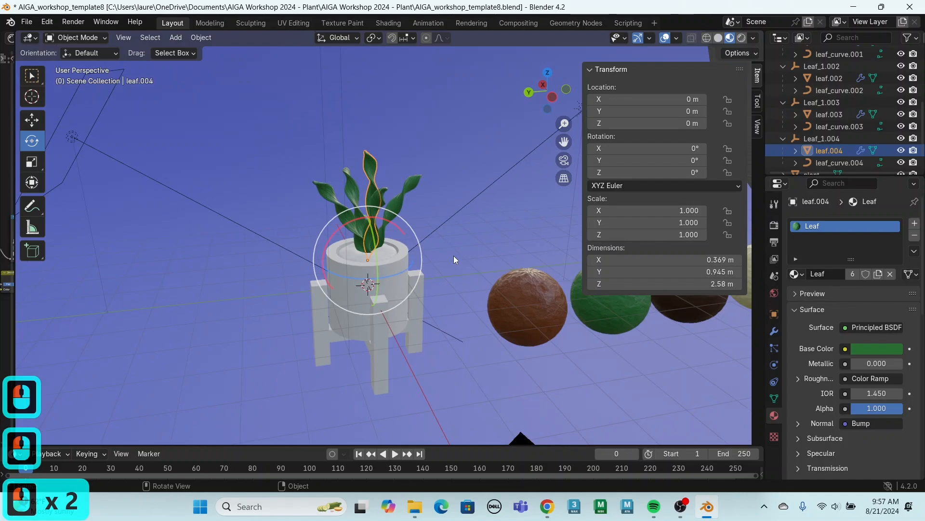
scroll(781, 162, "down", 1)
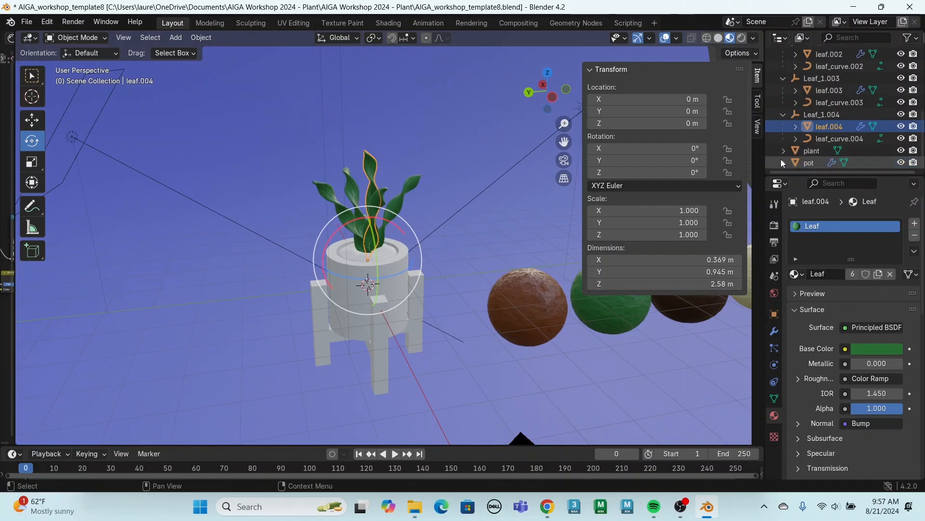
Rename the plant object as plant_stand and assign the existing Plant_stand material to it
left_click(783, 151)
scroll(819, 150, "down", 1)
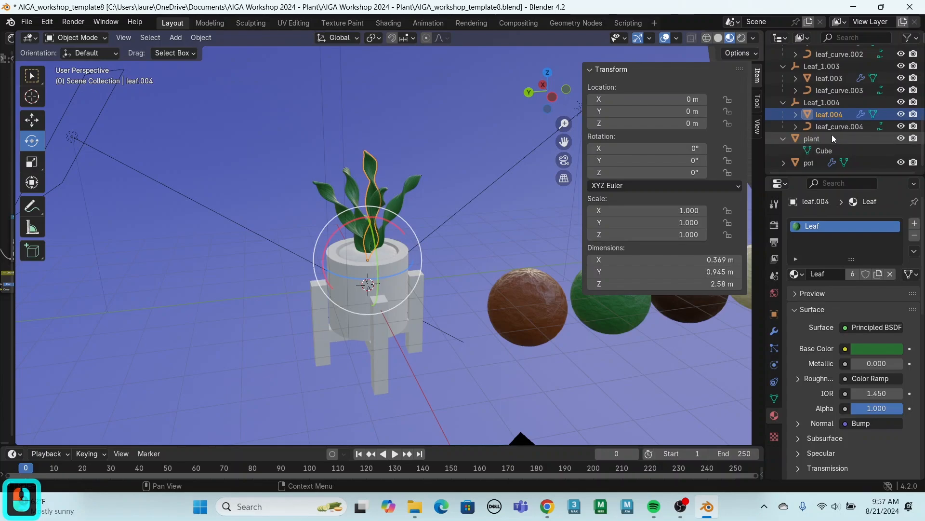
left_click(828, 139)
double_click(823, 138)
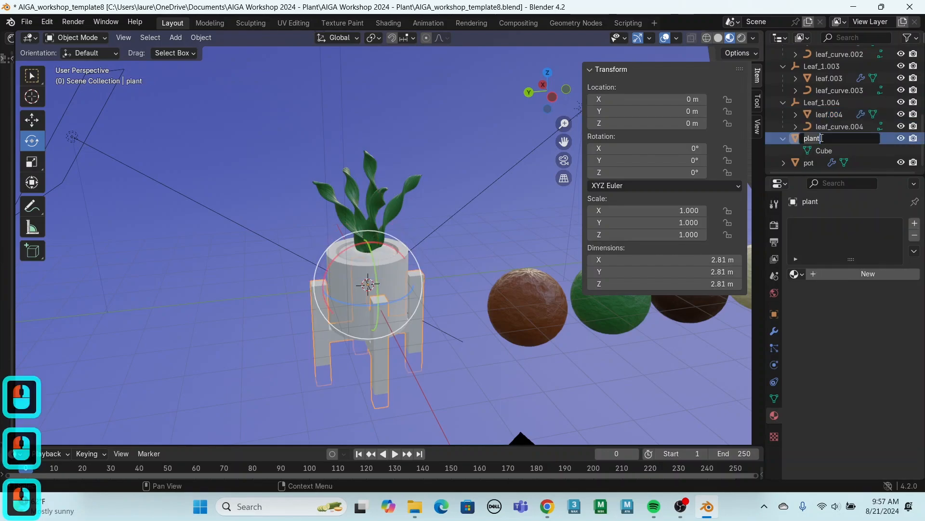
left_click(849, 142)
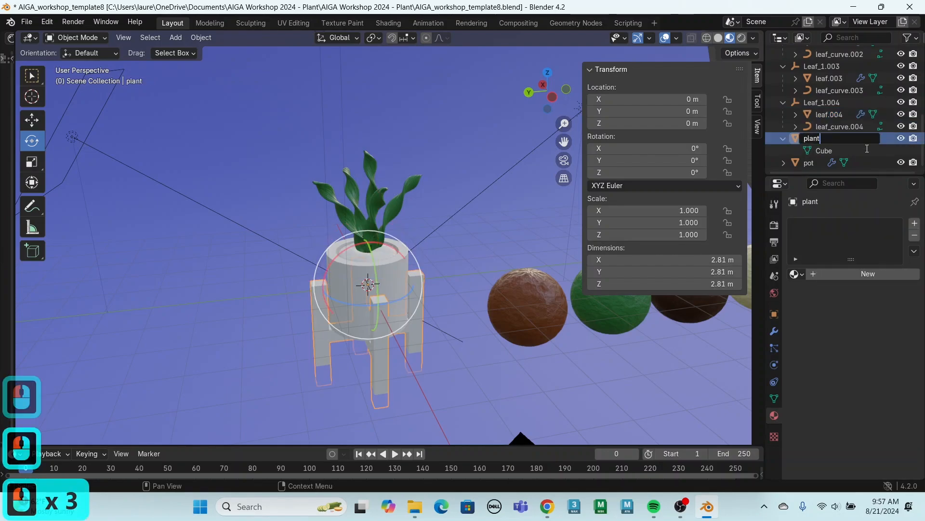
type("_stand")
key("Return")
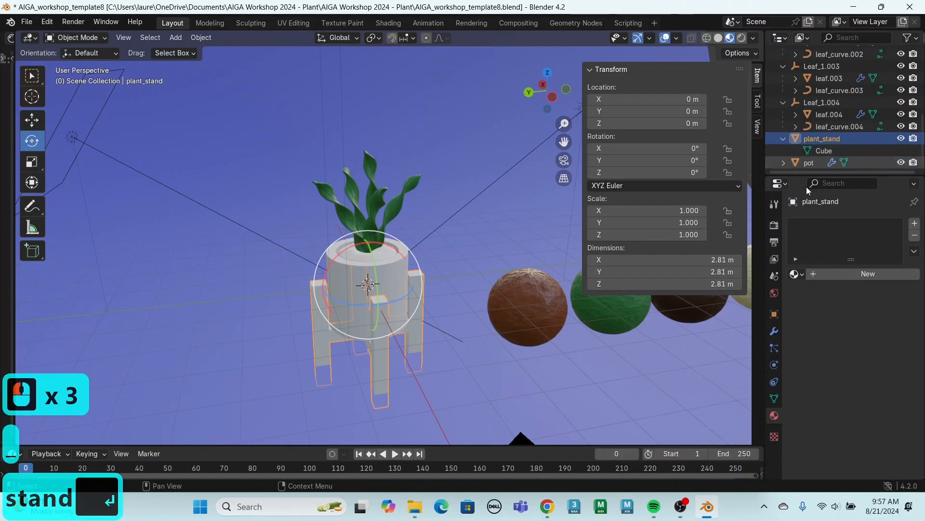
left_click(796, 274)
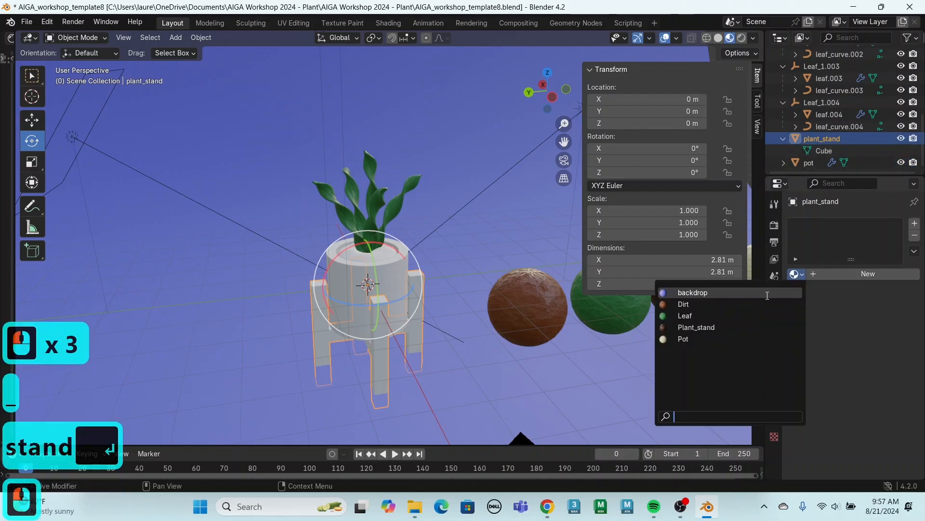
left_click(742, 327)
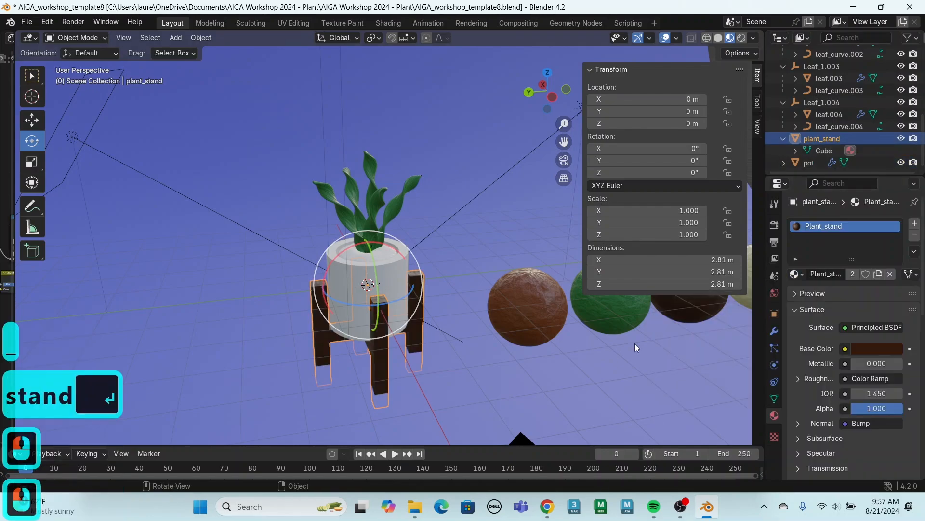
Assign the existing Pot material to the pot object's Cylinder mesh
left_click(783, 164)
scroll(826, 112, "down", 1)
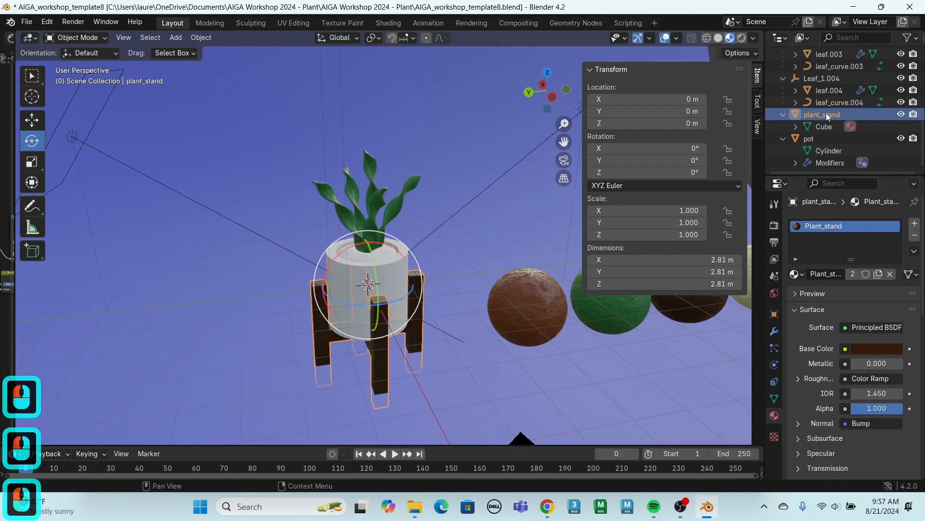
left_click(834, 153)
left_click(800, 273)
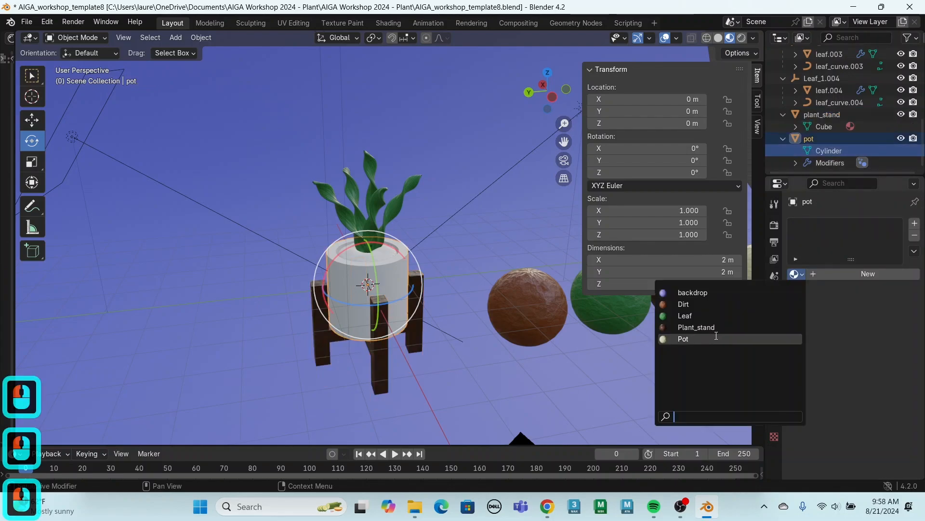
left_click(715, 337)
Assign the existing Dirt material to the dirt object inside the pot
scroll(846, 114, "up", 8)
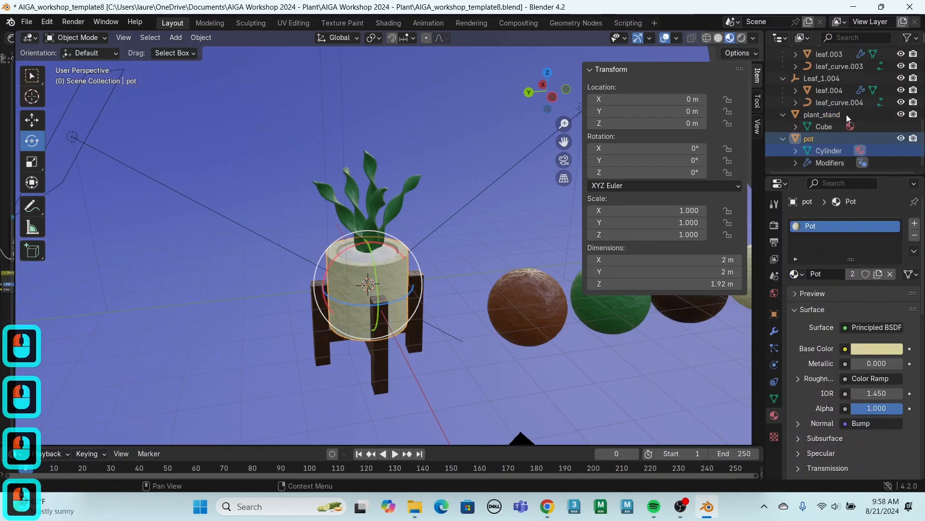
left_click(783, 101)
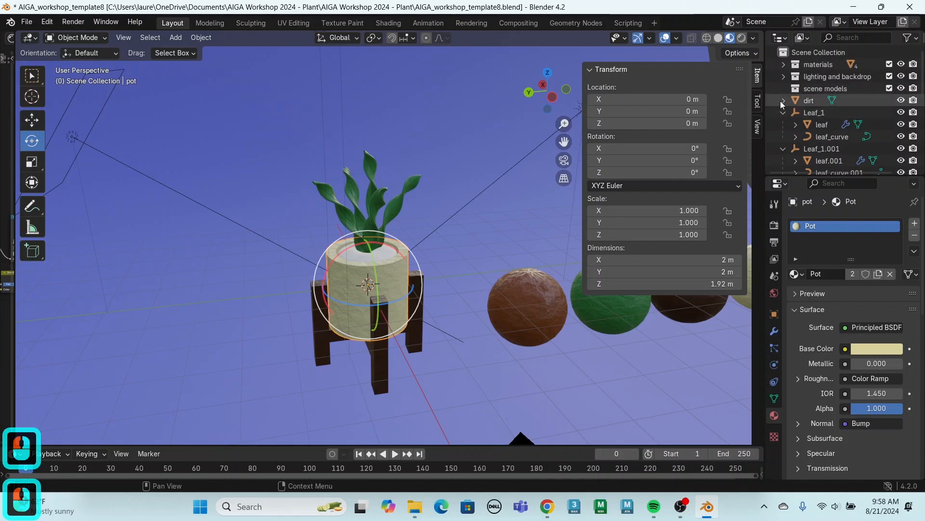
left_click(826, 113)
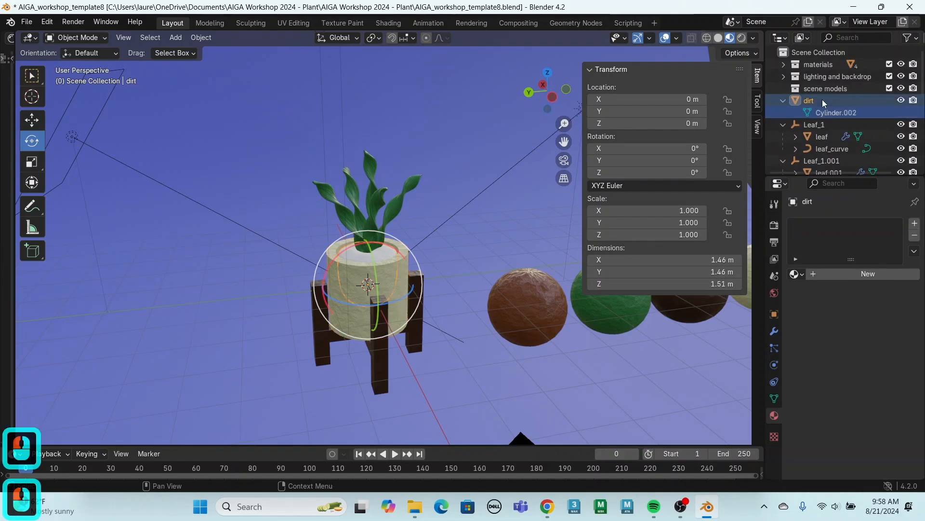
left_click(821, 100)
left_click(797, 273)
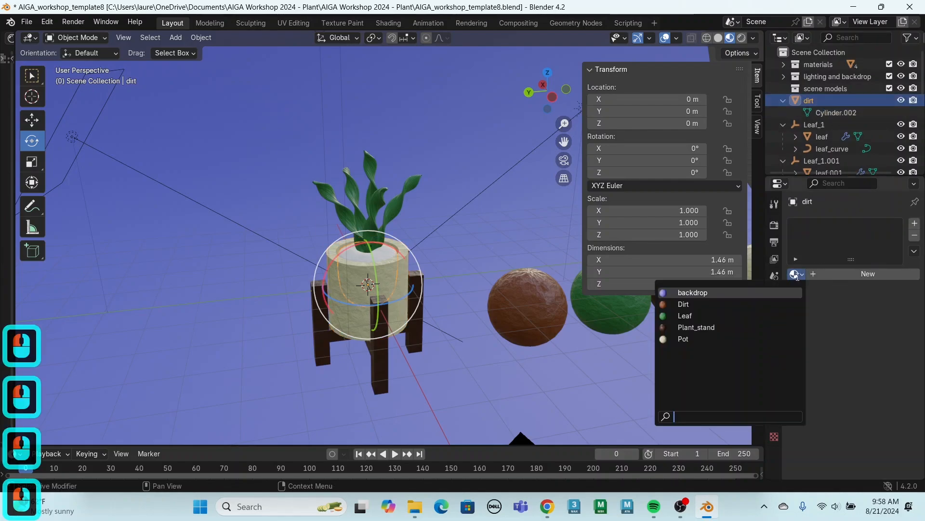
left_click(689, 304)
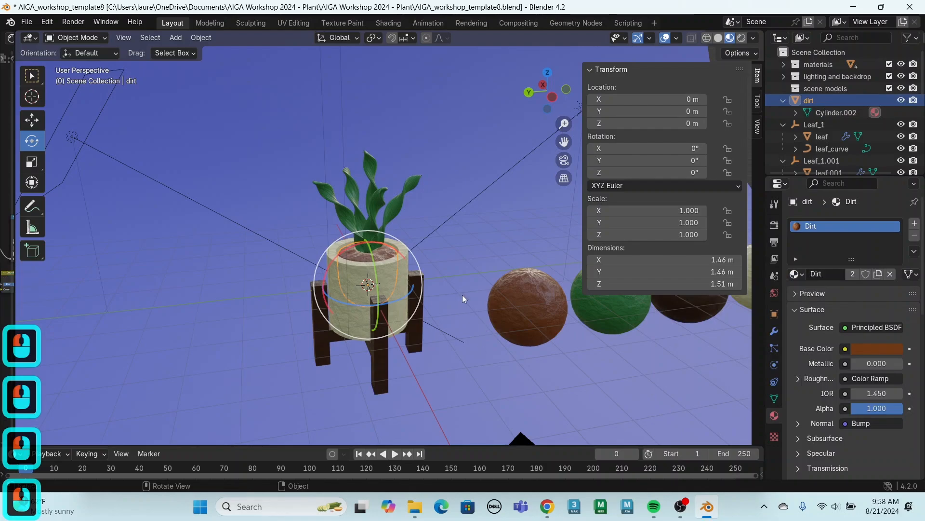
Inspect the leaves, dirt, pot and stand up close to check how their assigned materials look
middle_click_drag(471, 341, 468, 285)
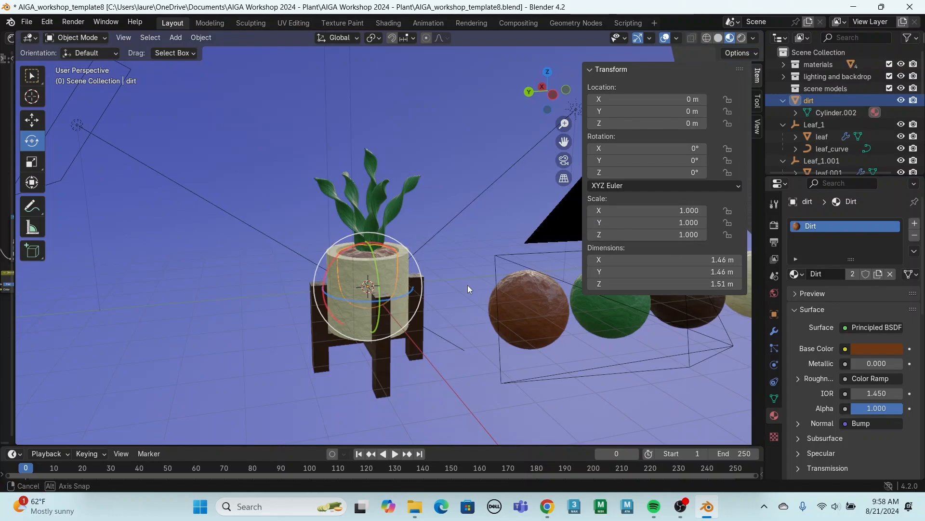
scroll(504, 327, "up", 5)
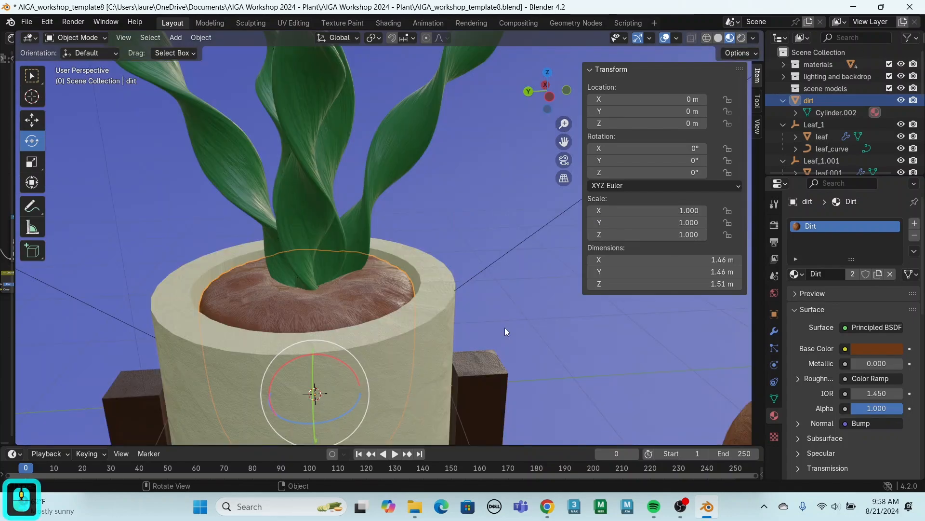
middle_click_drag(504, 328, 459, 250)
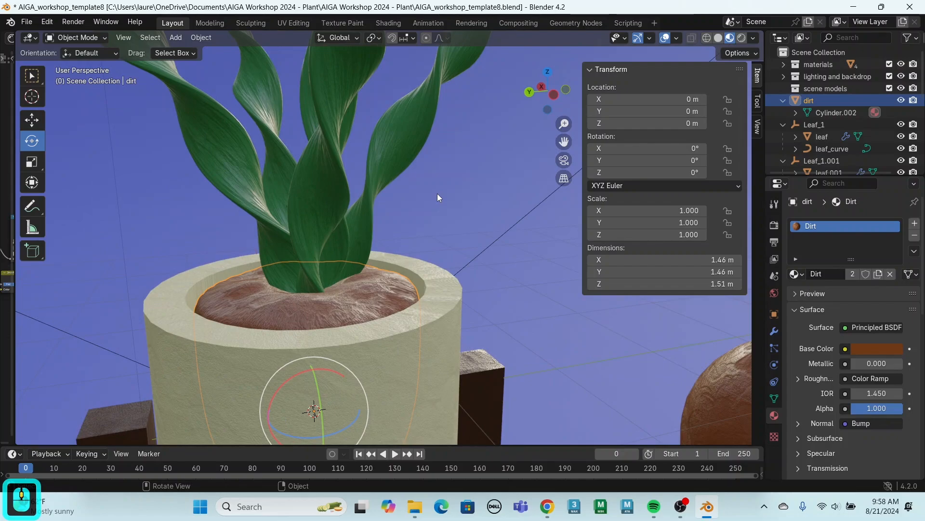
scroll(432, 304, "down", 3)
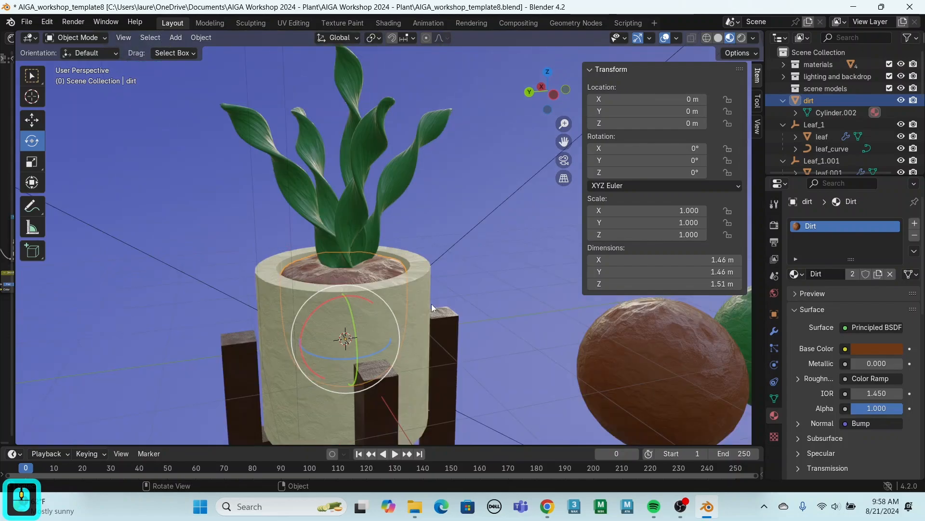
middle_click_drag(432, 303, 439, 357)
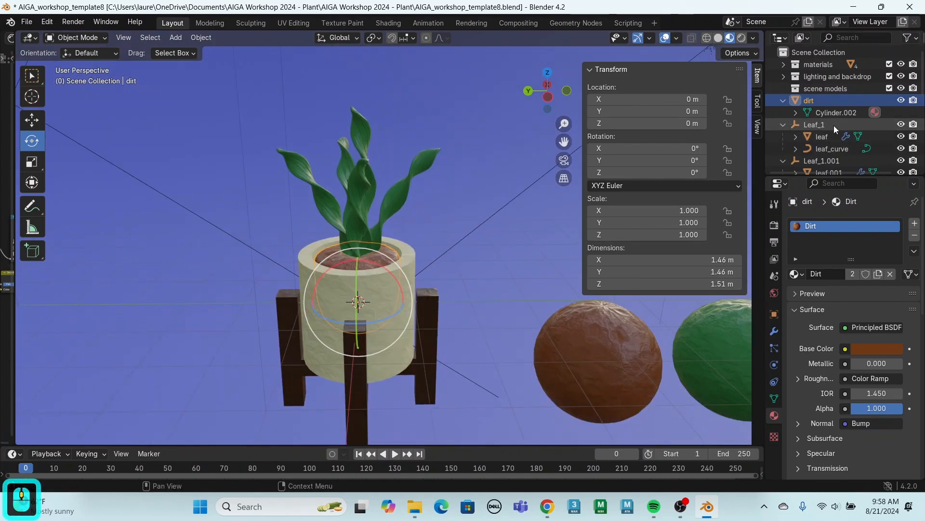
Try an orange base color on the pot's material, with hue 0.032, saturation 0.961 and value 0.680
scroll(833, 126, "down", 8)
left_click(825, 149)
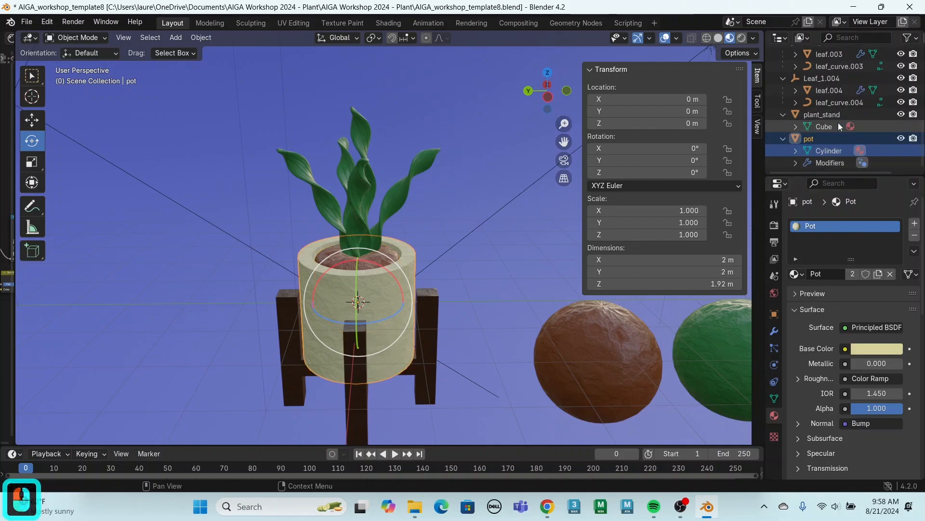
left_click(866, 351)
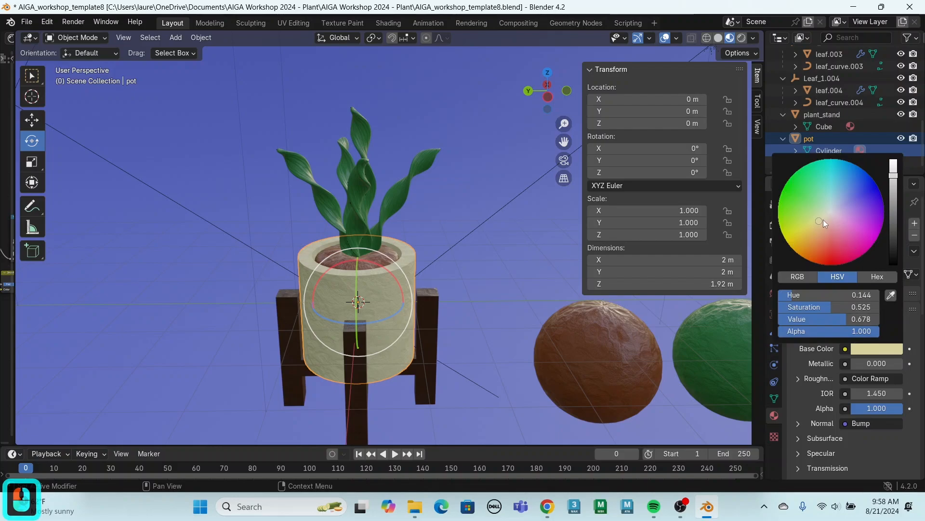
mouse_move(824, 219)
left_mouse_down()
mouse_move(837, 256)
mouse_move(825, 250)
mouse_move(829, 221)
mouse_move(853, 211)
mouse_move(839, 243)
mouse_move(847, 232)
mouse_move(853, 244)
mouse_move(835, 218)
mouse_move(848, 255)
mouse_move(824, 228)
mouse_move(815, 249)
left_mouse_up()
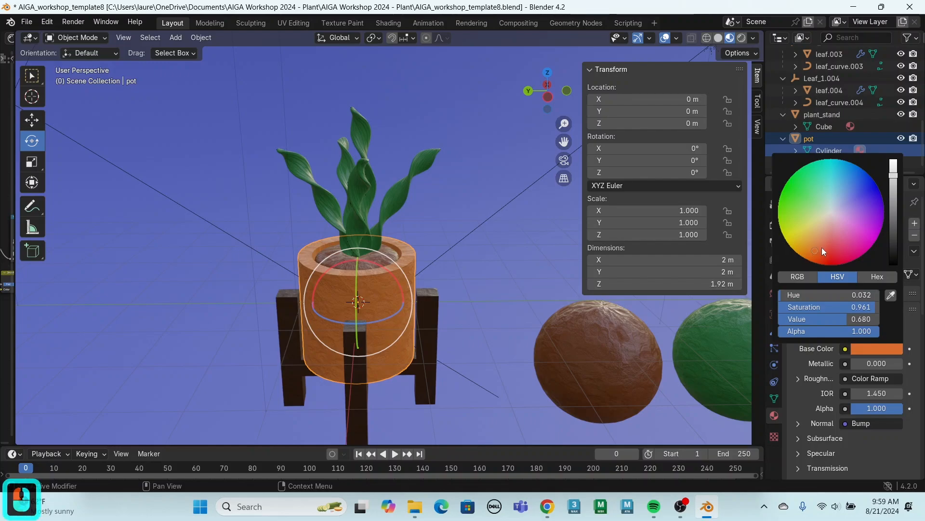
Undo the base color change on the pot's material
key("z")
key("ctrl+z")
key("ctrl+z")
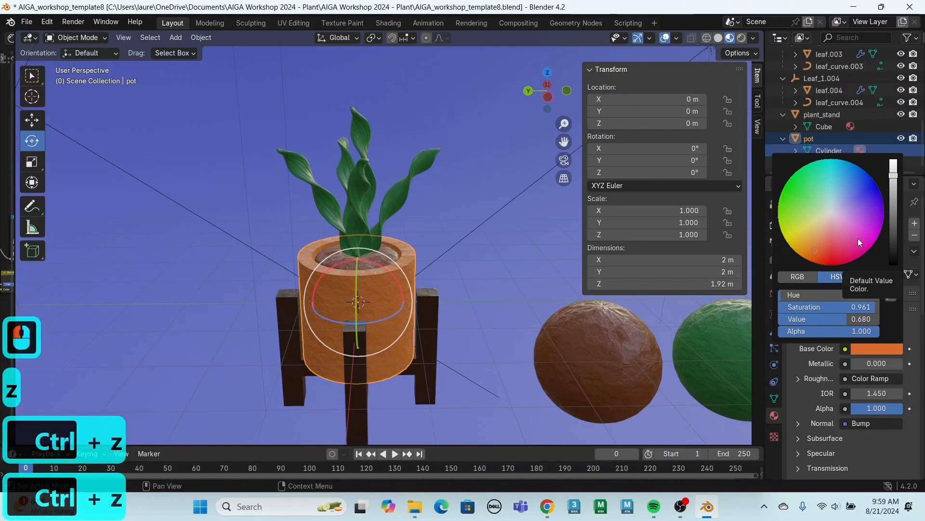
key("ctrl+z")
key("ctrl+z")
key("ctrl+z")
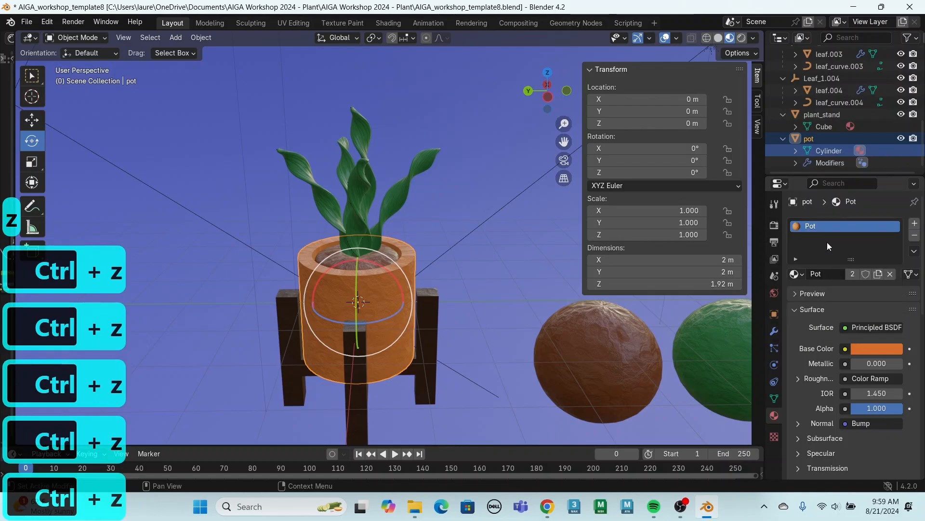
key("ctrl+z")
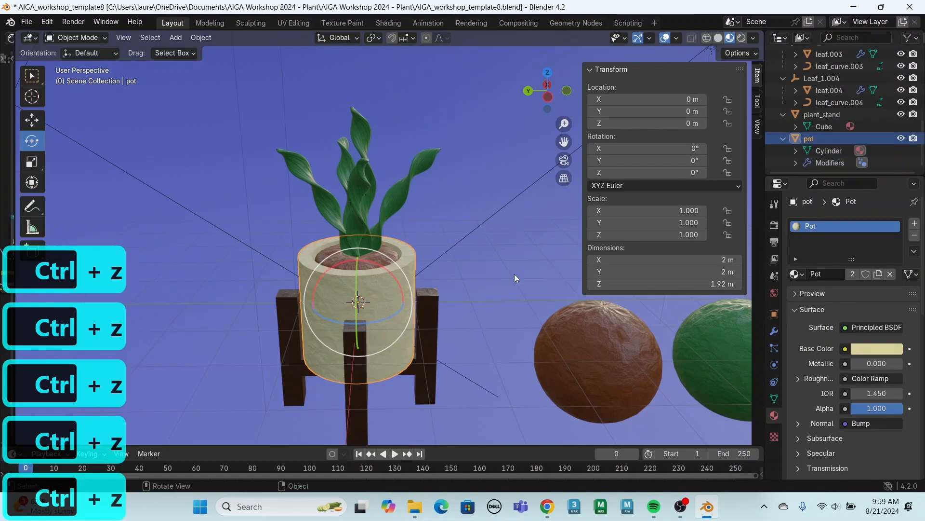
Try a light blue base color on the backdrop material, with hue 0.589 and saturation 0.877, and undo it
left_click(514, 274)
scroll(509, 277, "down", 5)
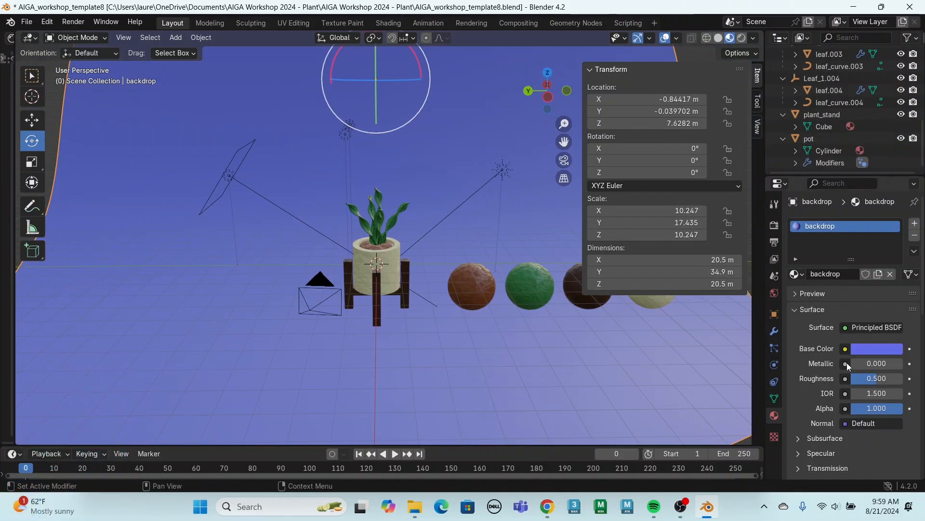
left_click(869, 351)
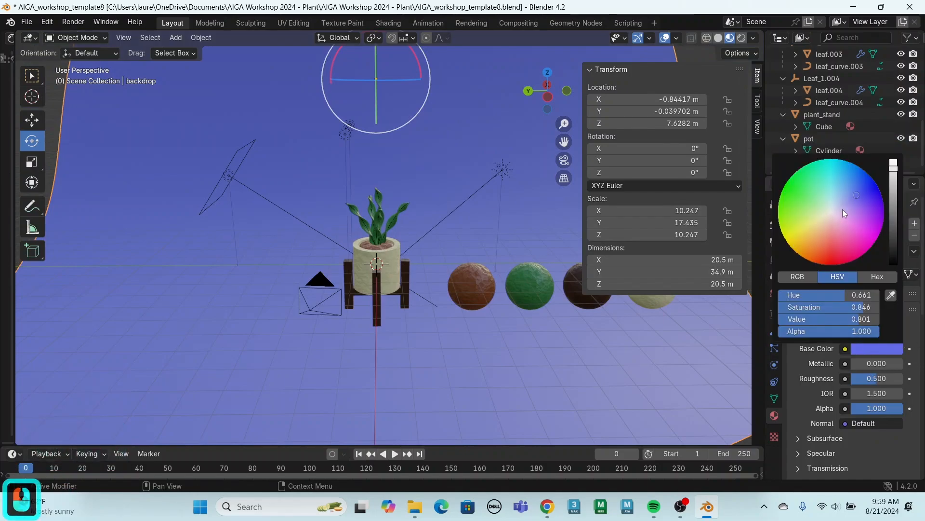
left_click(846, 185)
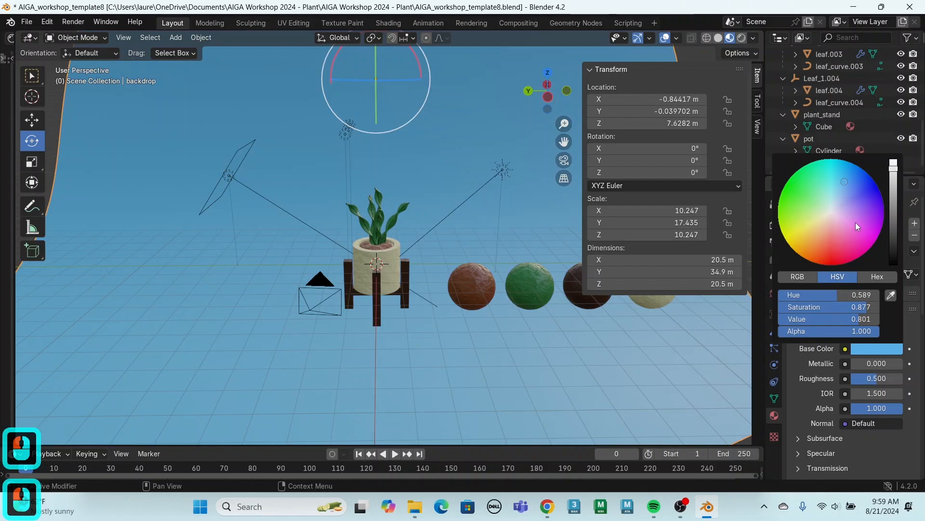
key("ctrl+z")
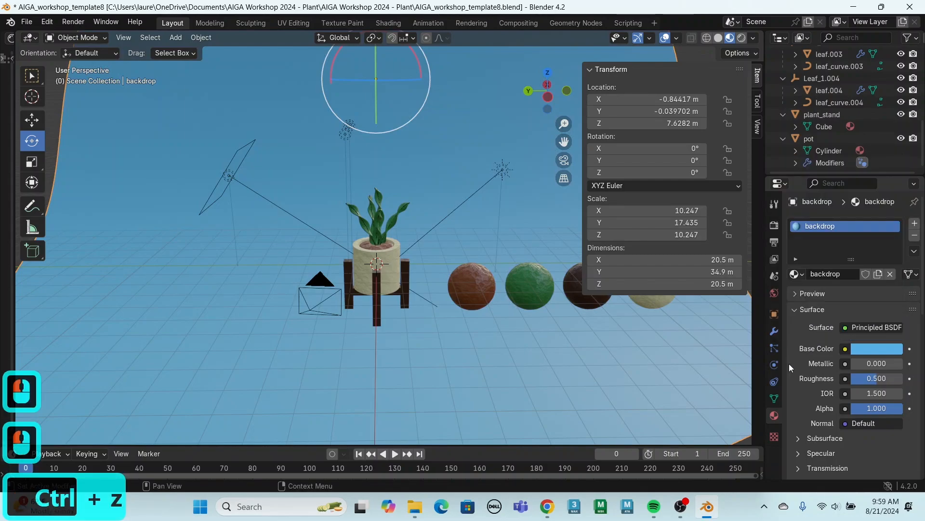
key("ctrl+z")
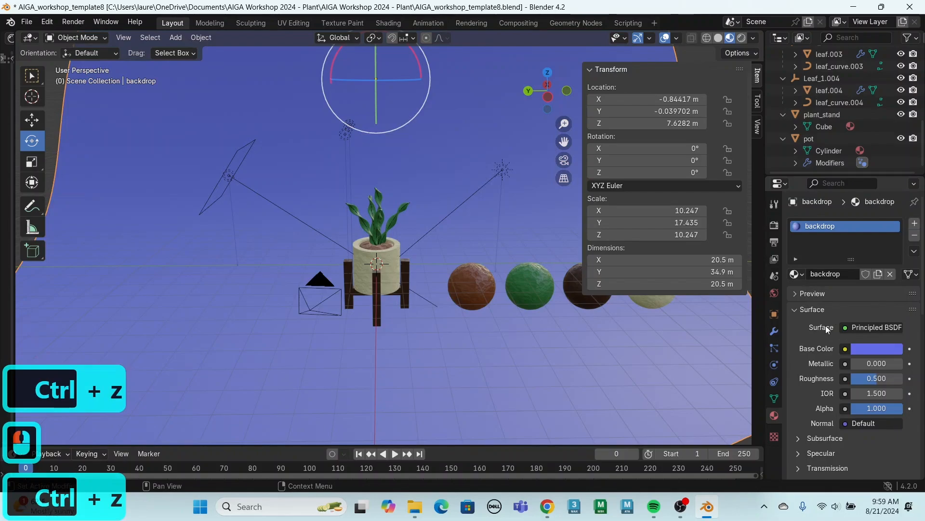
Save the file as AIGA_workshop_template9.blend and hide the materials collection in the viewport
scroll(872, 97, "up", 8)
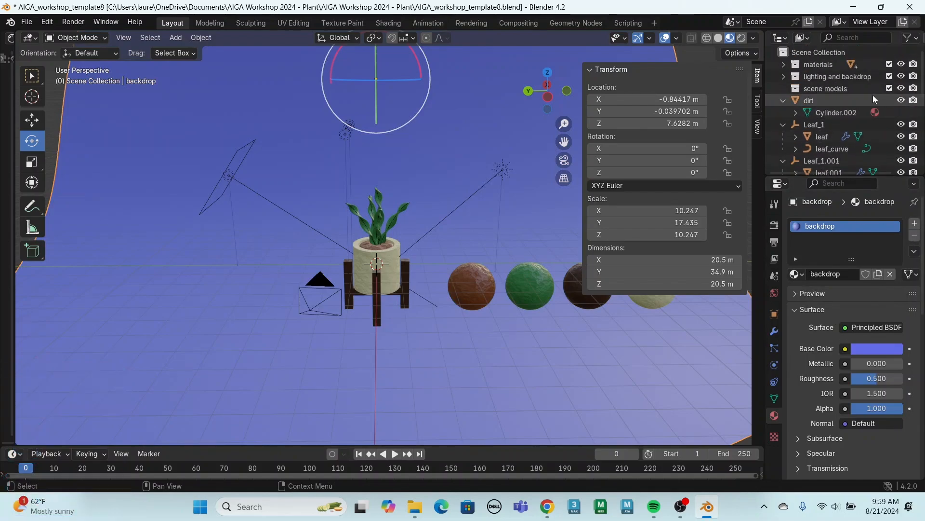
left_click(25, 22)
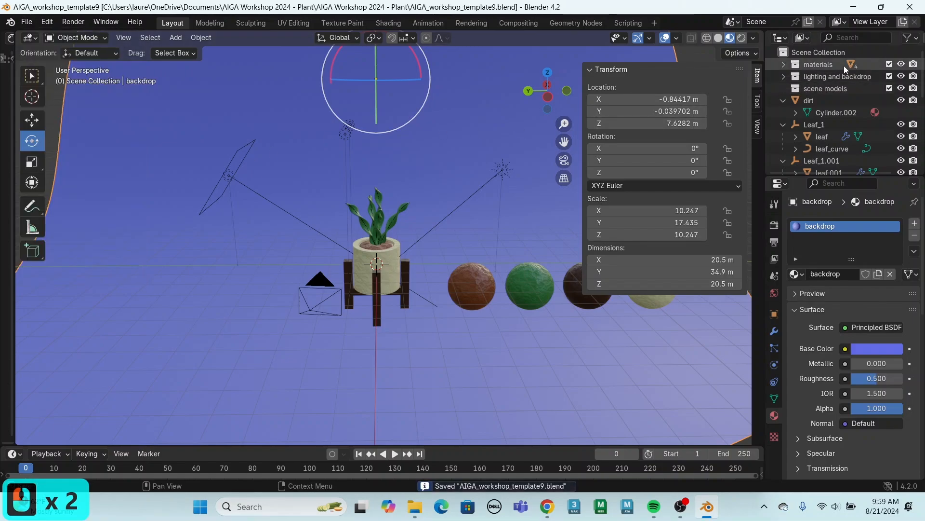
left_click(902, 65)
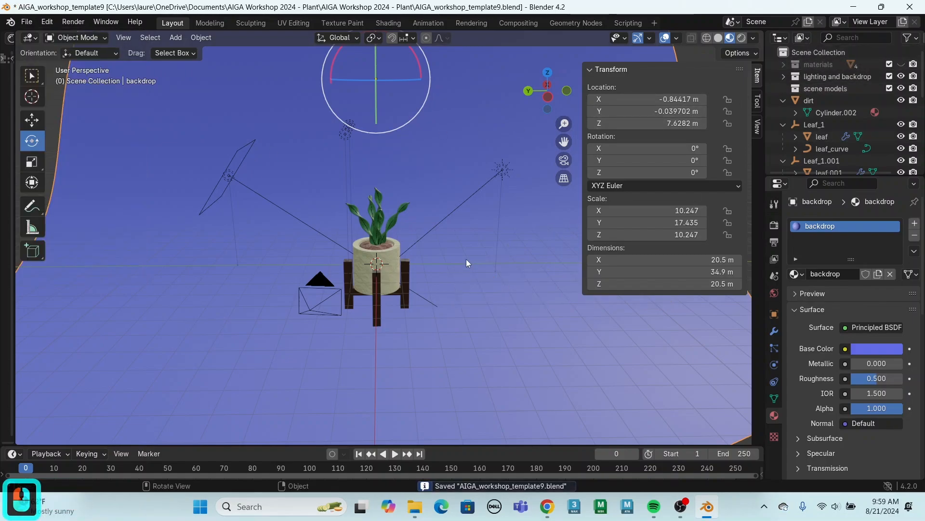
scroll(465, 260, "down", 3)
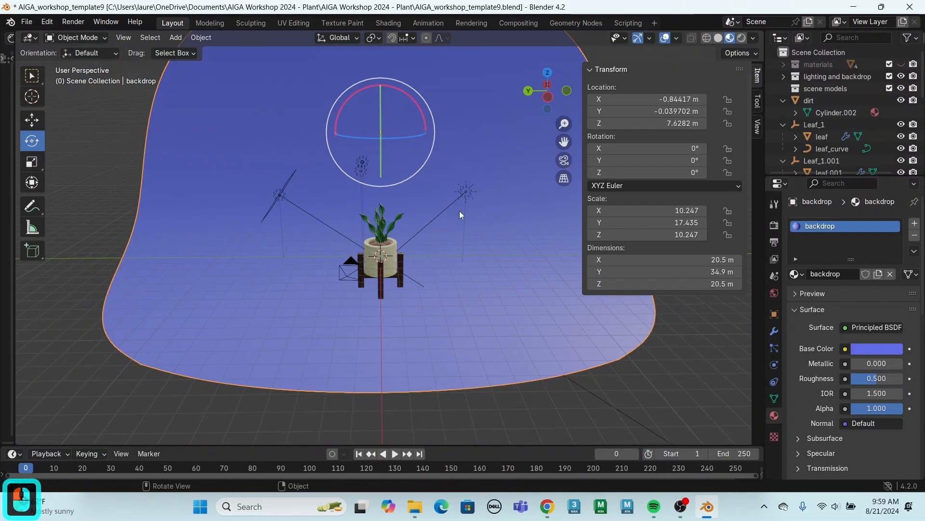
Switch to the Animation workspace with the whole camera frame in view
left_click(437, 22)
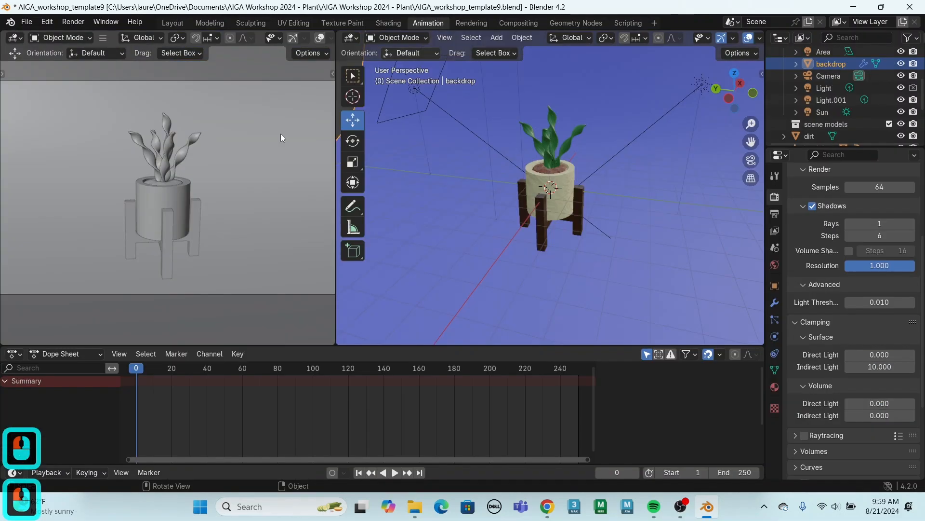
scroll(226, 184, "down", 3)
scroll(228, 184, "up", 1)
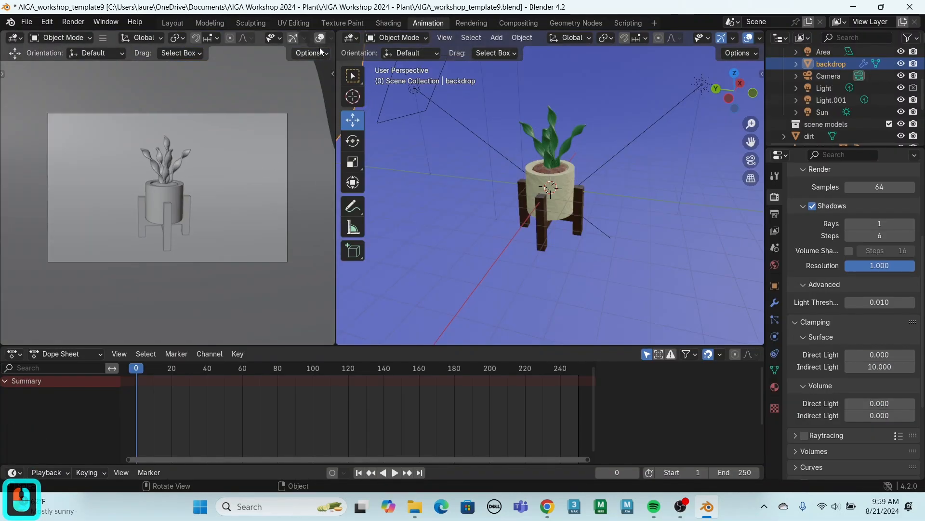
Widen the camera viewport, switch it to rendered shading, and render a still image of the scene
left_click_drag(336, 73, 421, 72)
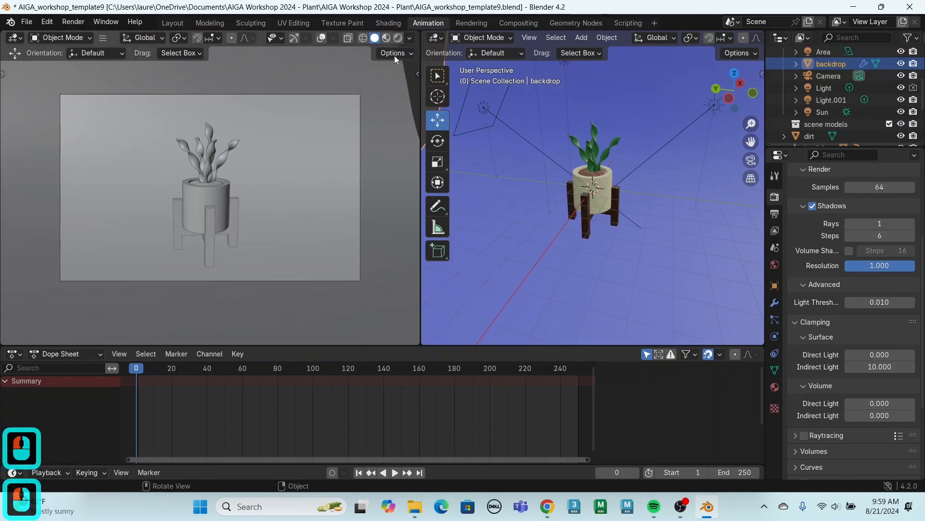
double_click(400, 38)
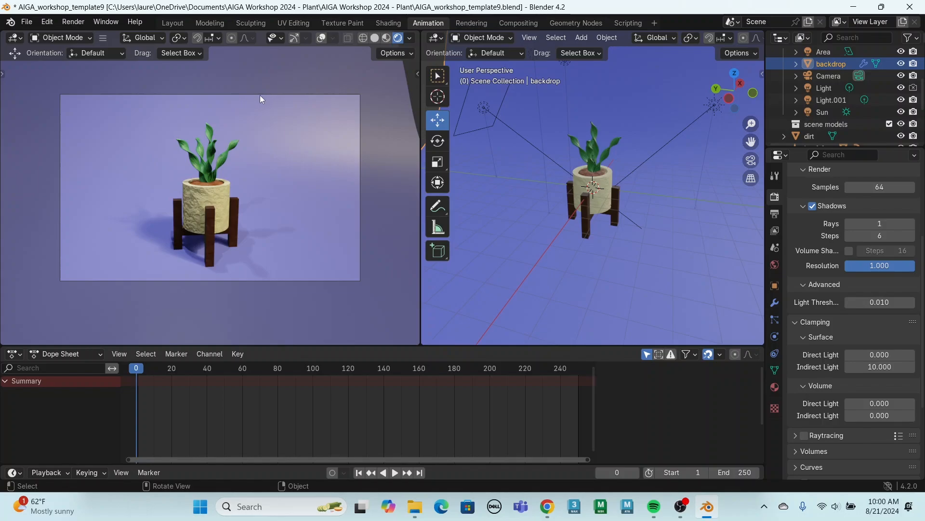
left_click(73, 23)
left_click(86, 37)
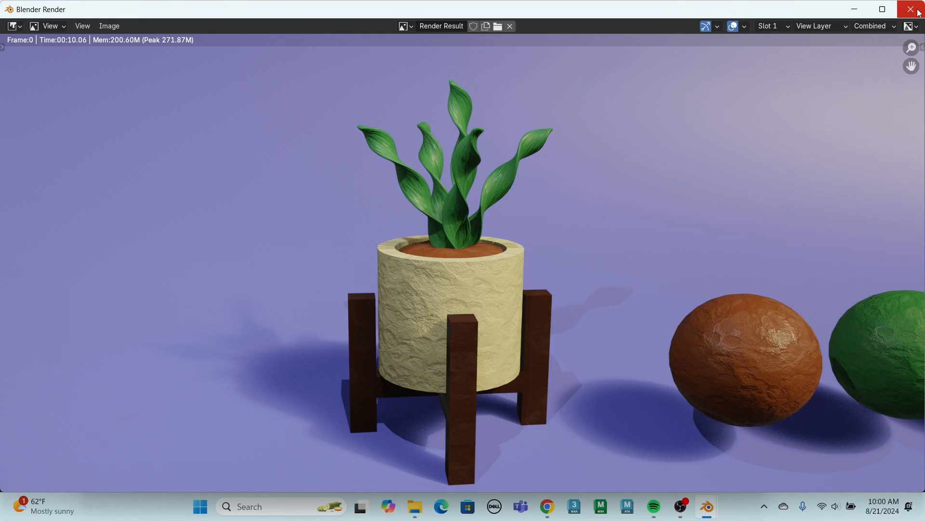
left_click(920, 12)
Disable the materials collection and its dirt, leaf, pot and stand samples in renders, and render the image again
left_click(913, 64)
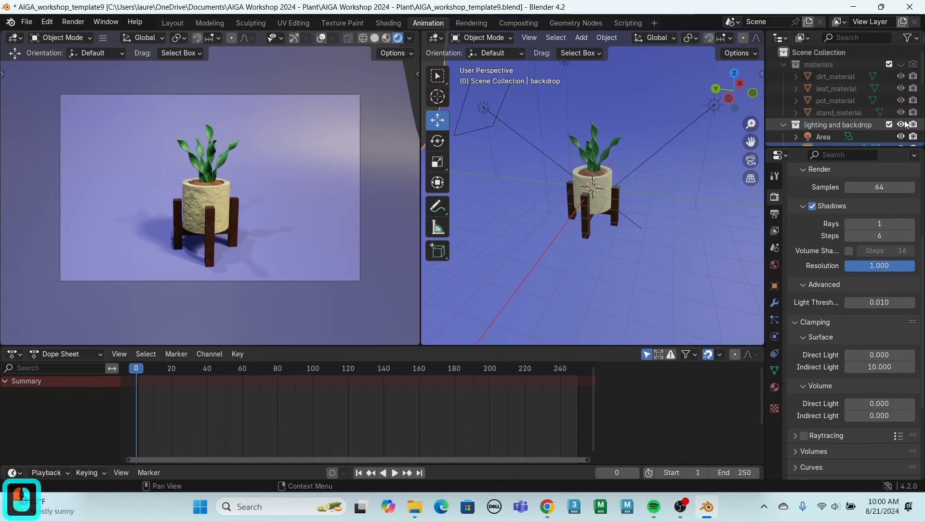
left_click(913, 76)
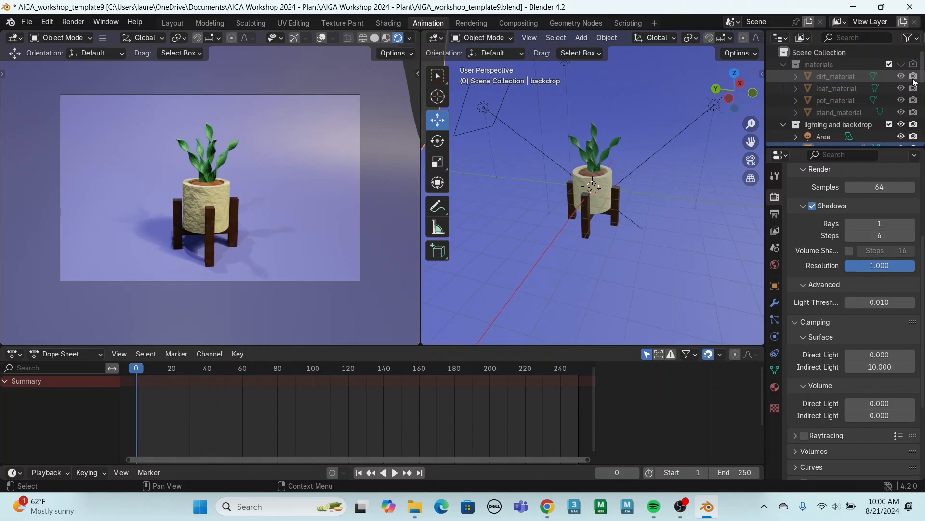
left_click(913, 88)
left_click(914, 100)
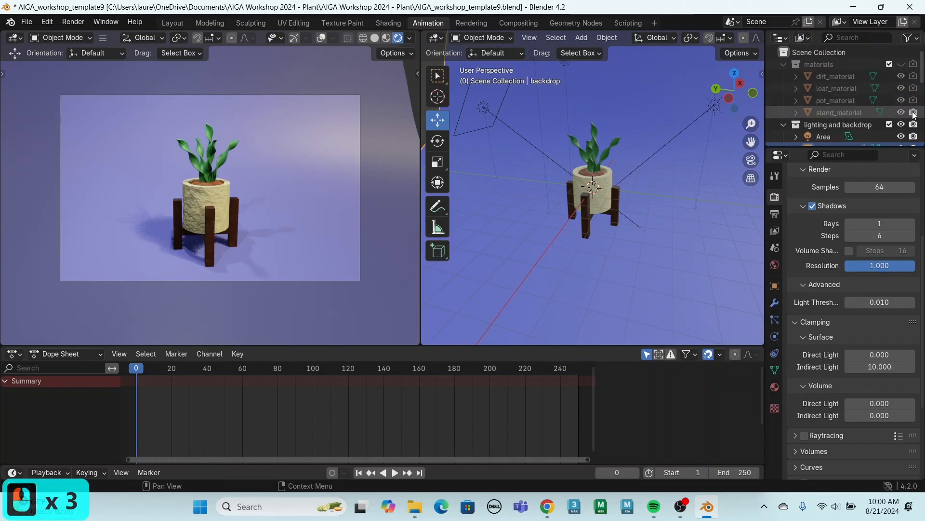
left_click(914, 112)
left_click(75, 22)
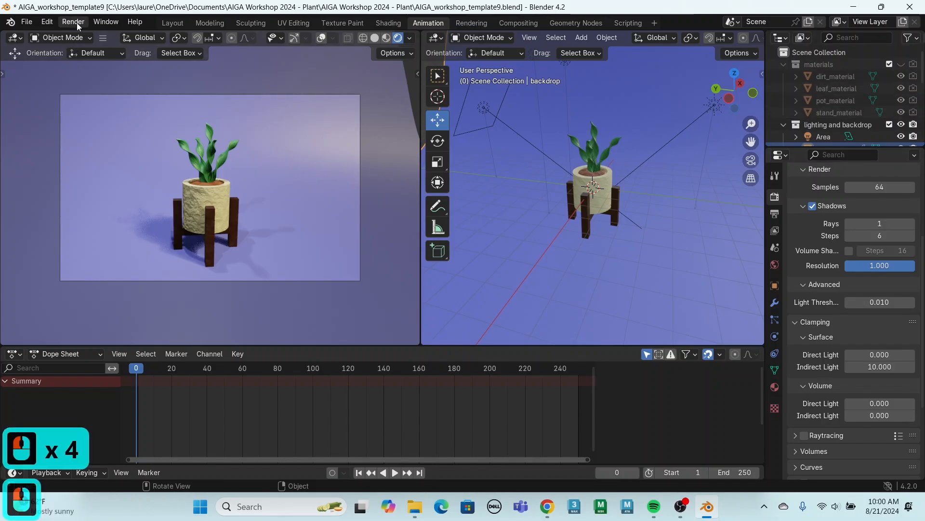
left_click(91, 36)
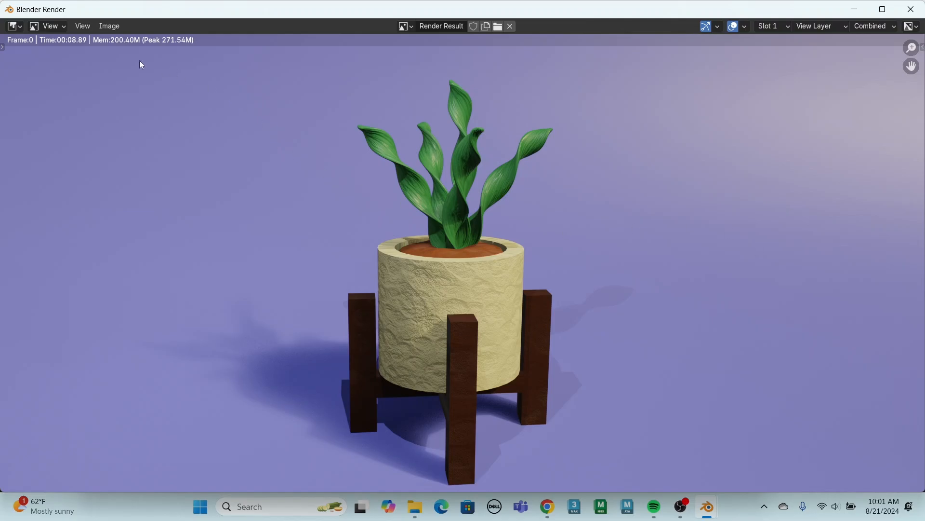
Save the rendered image as plant_render_1.png in the workshop folder and close the render window
left_click(111, 26)
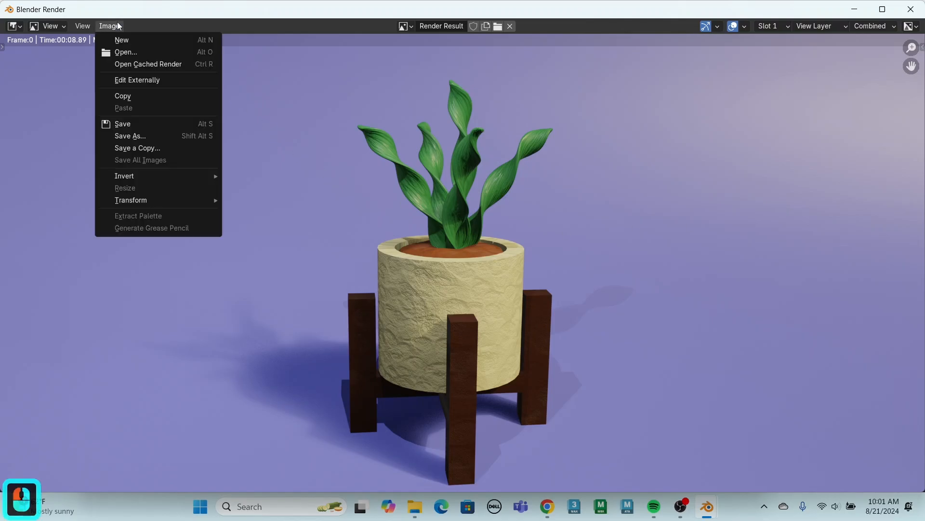
left_click(141, 122)
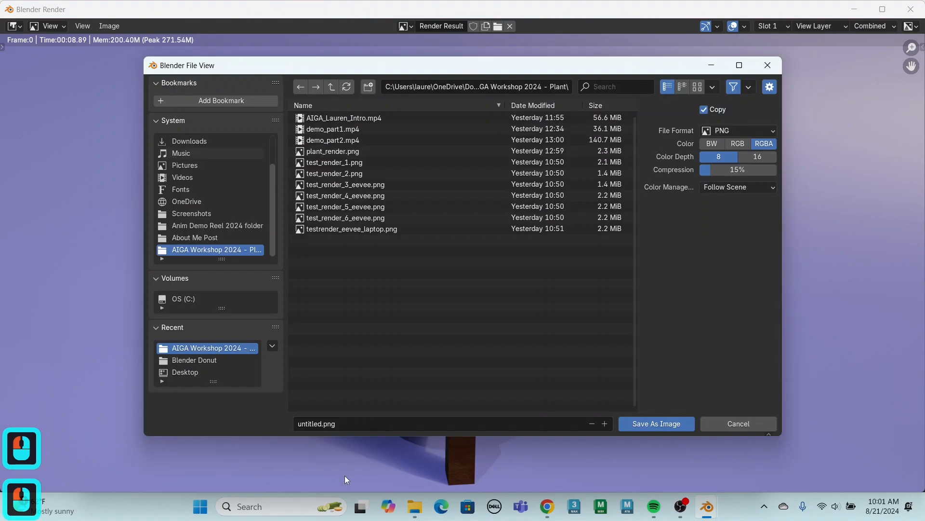
left_click(355, 425)
type("p")
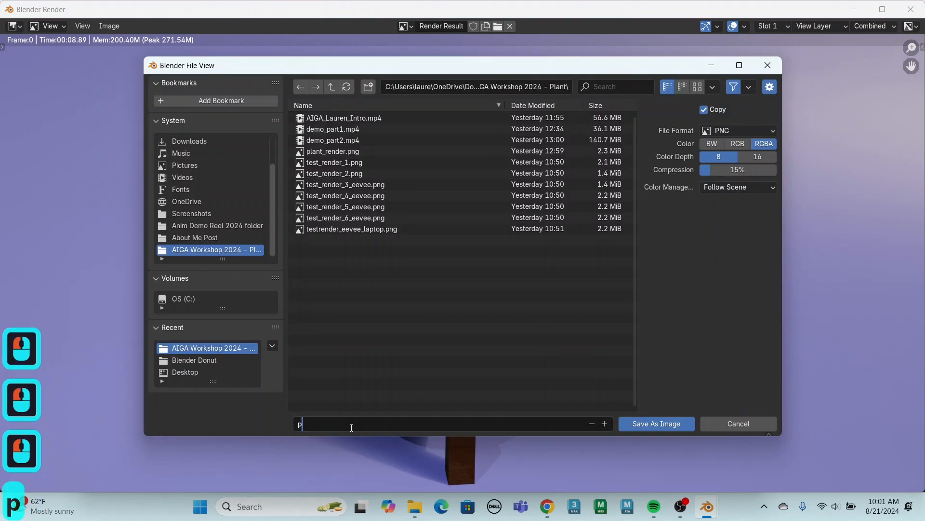
type("lant_render")
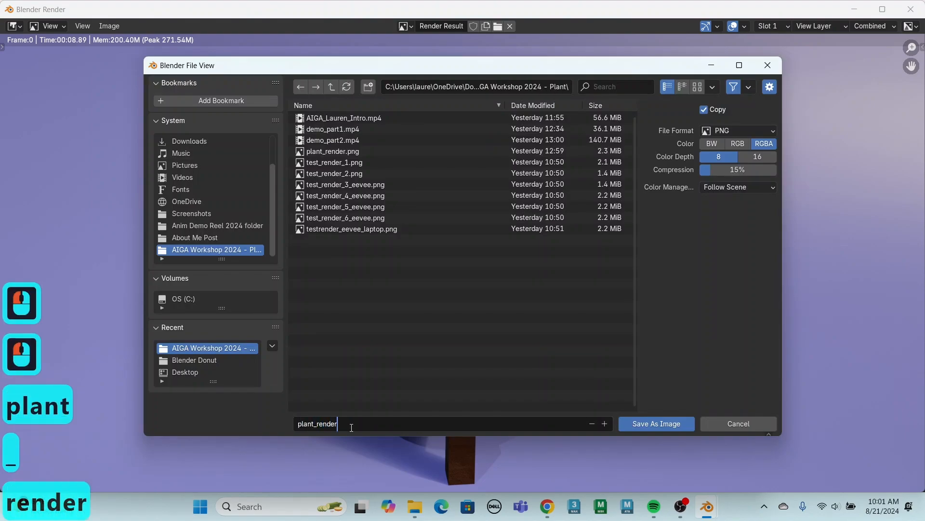
key("Return")
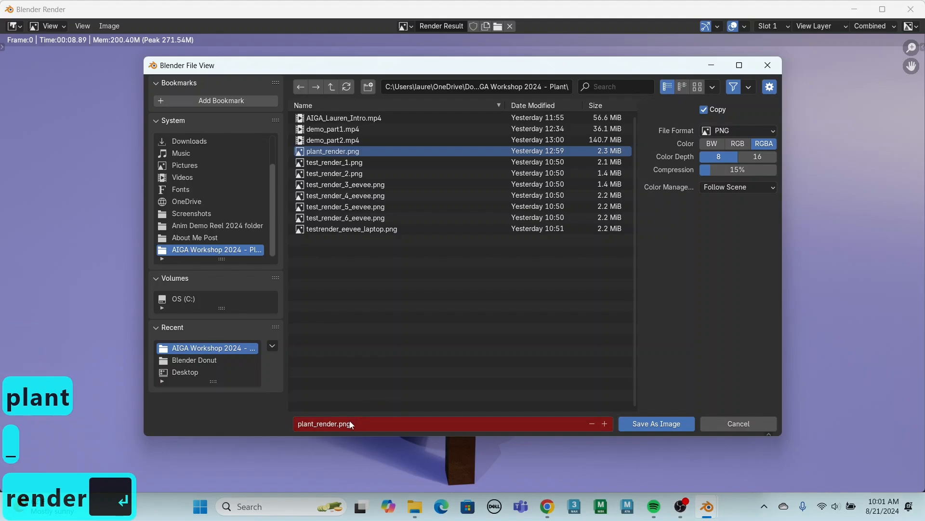
double_click(340, 425)
key("Left")
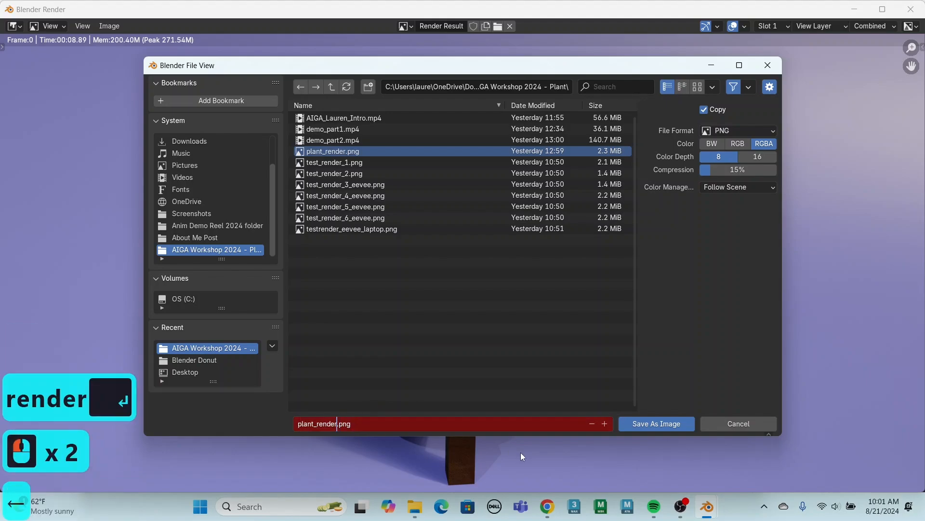
type("_1")
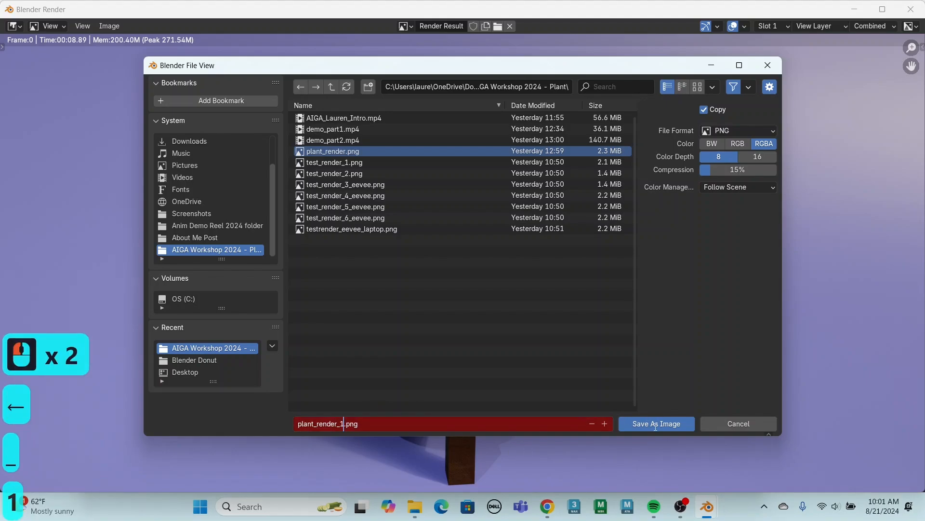
left_click(654, 426)
left_click(654, 426)
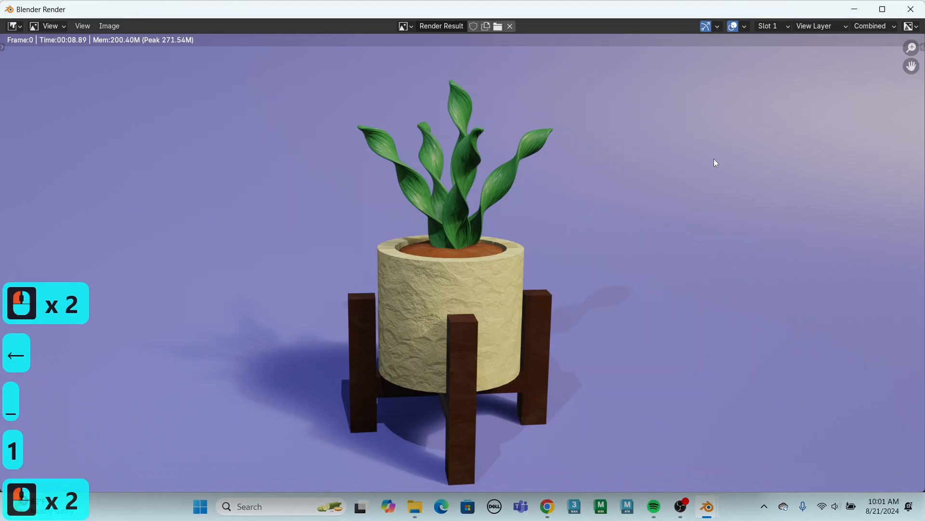
scroll(652, 268, "down", 2)
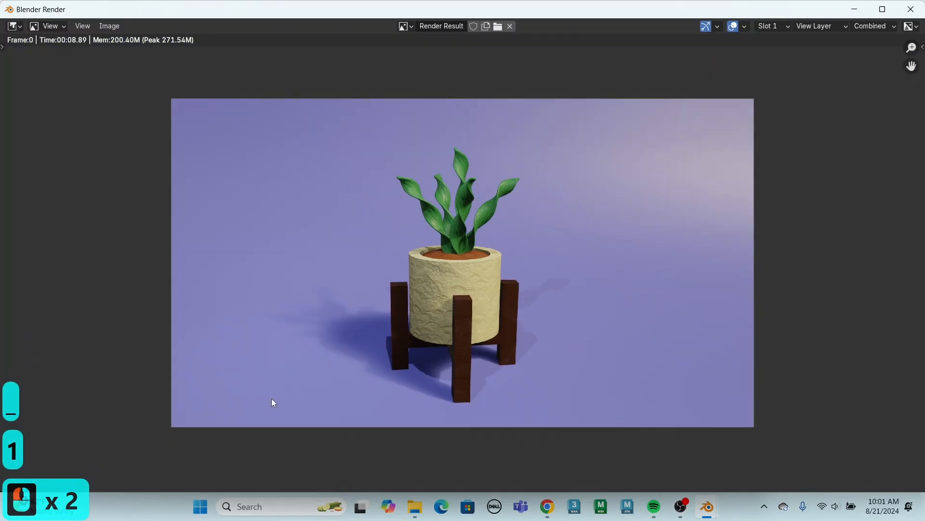
left_click(910, 10)
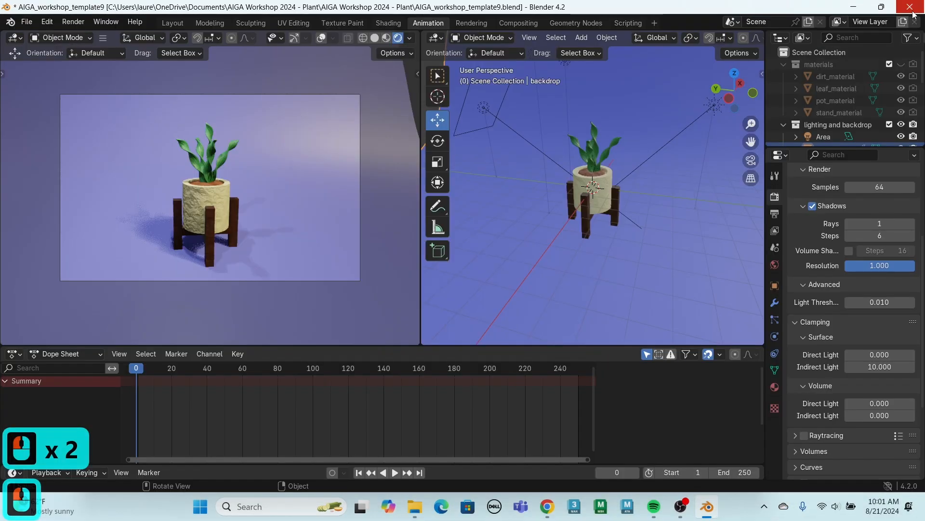
Select the camera in the lighting and backdrop collection
scroll(832, 111, "down", 6)
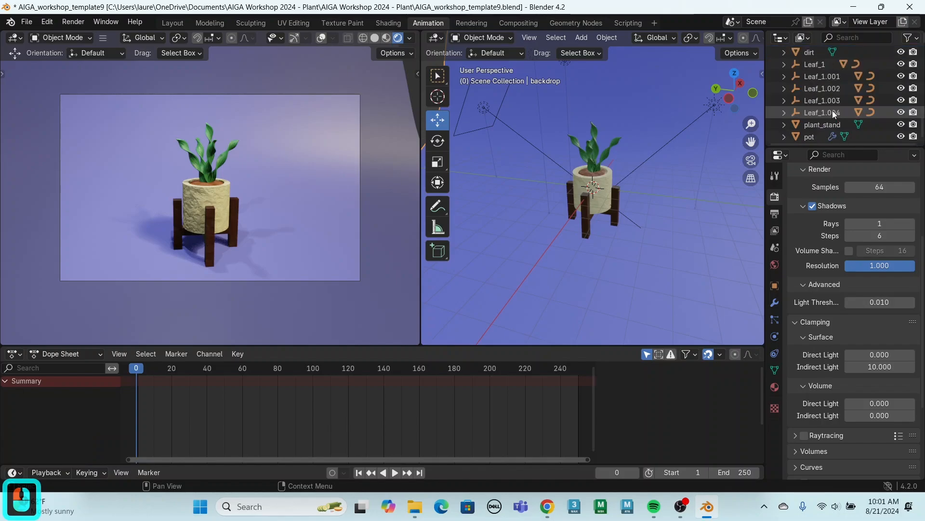
scroll(832, 111, "up", 3)
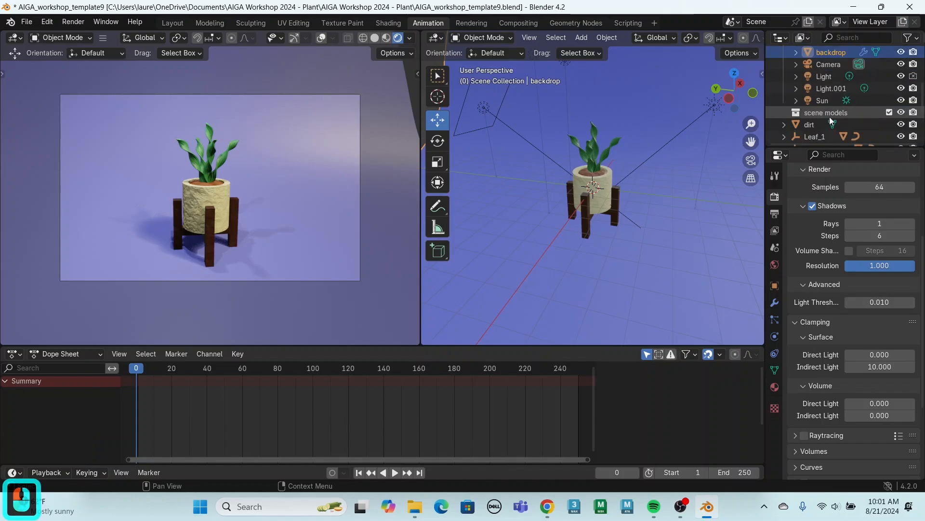
left_click(834, 64)
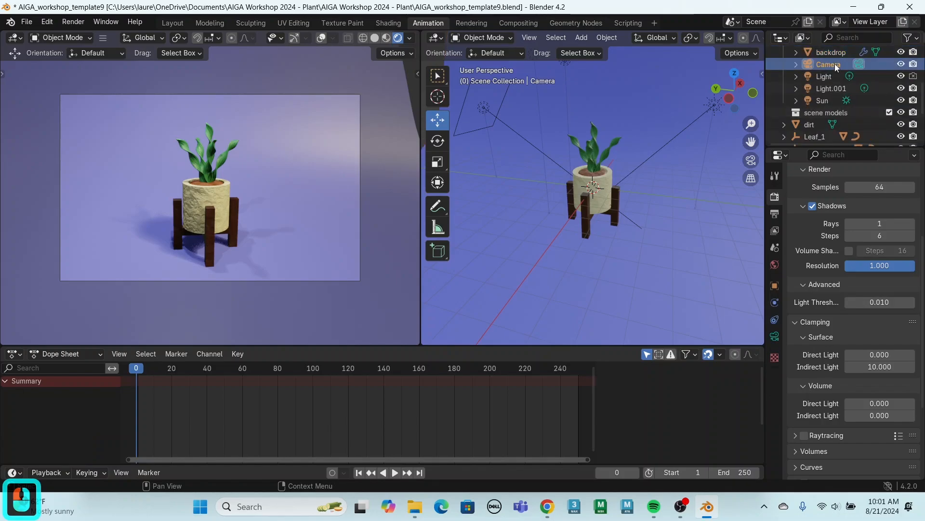
Examine the available render engines and the EEVEE sampling, shadow and clamping settings
scroll(803, 255, "up", 5)
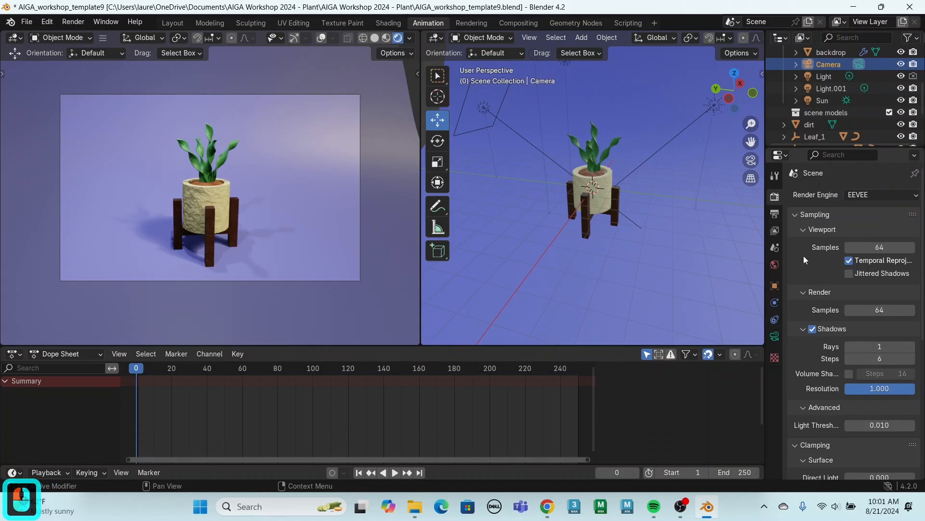
left_click(881, 195)
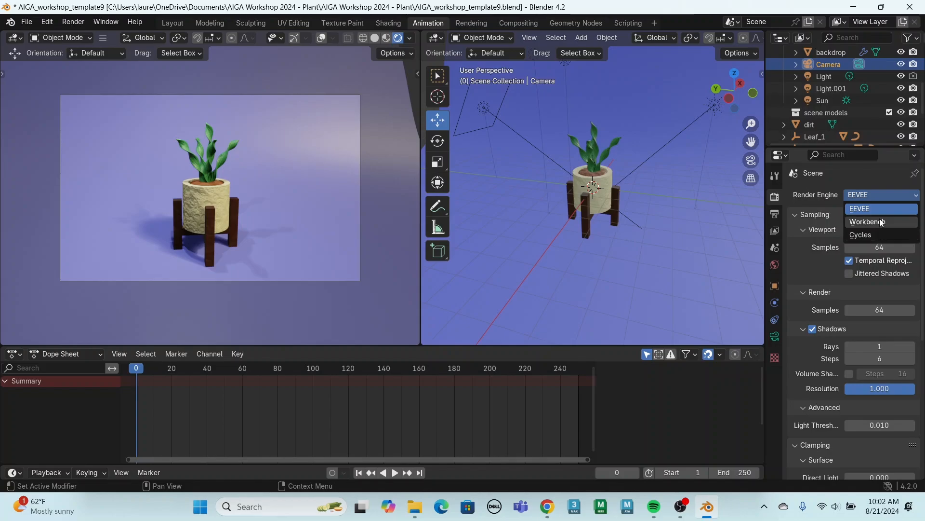
left_click(879, 177)
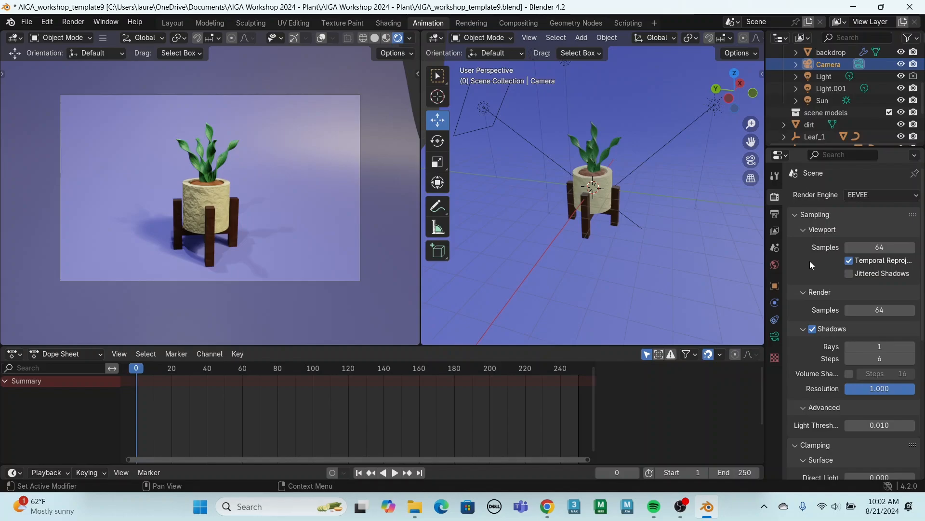
scroll(812, 272, "down", 5)
scroll(822, 274, "down", 5)
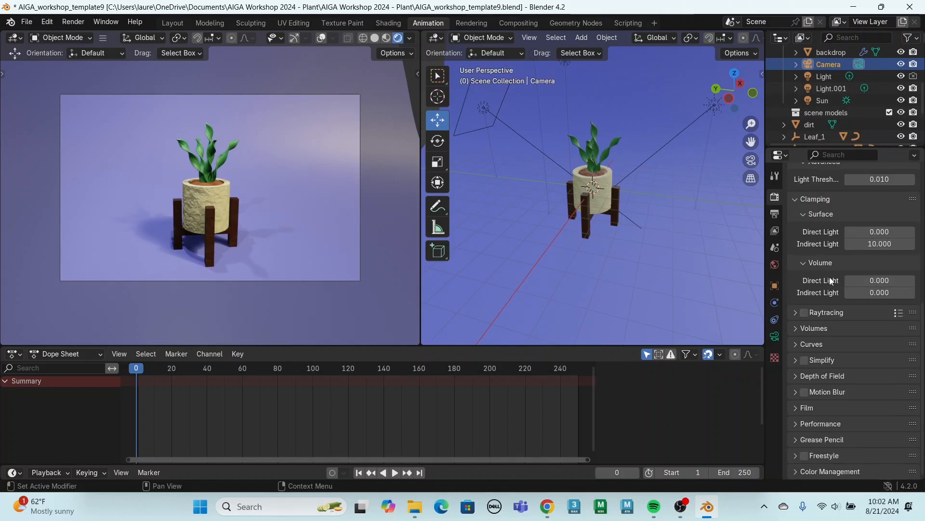
scroll(829, 276, "up", 7)
Examine the output resolution, frame rate, frame range and file format settings, and the view layer passes
left_click(775, 213)
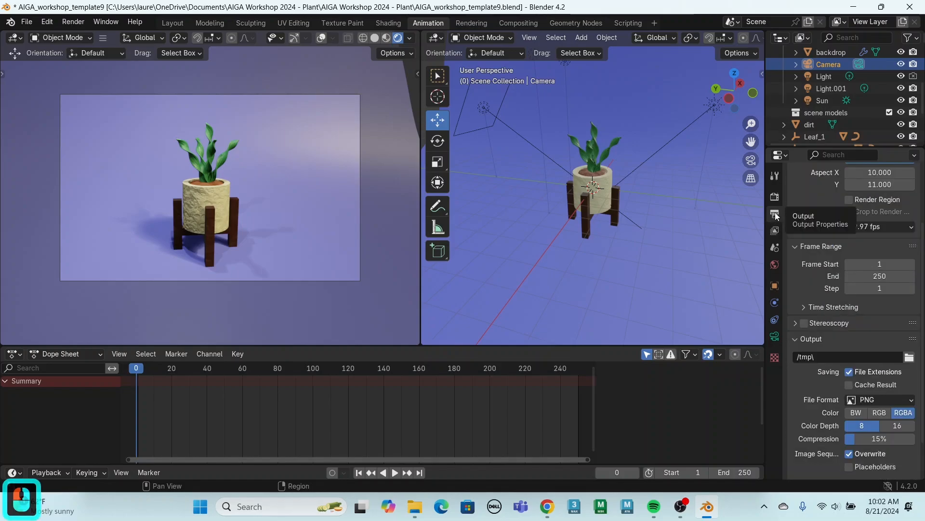
scroll(801, 233, "up", 4)
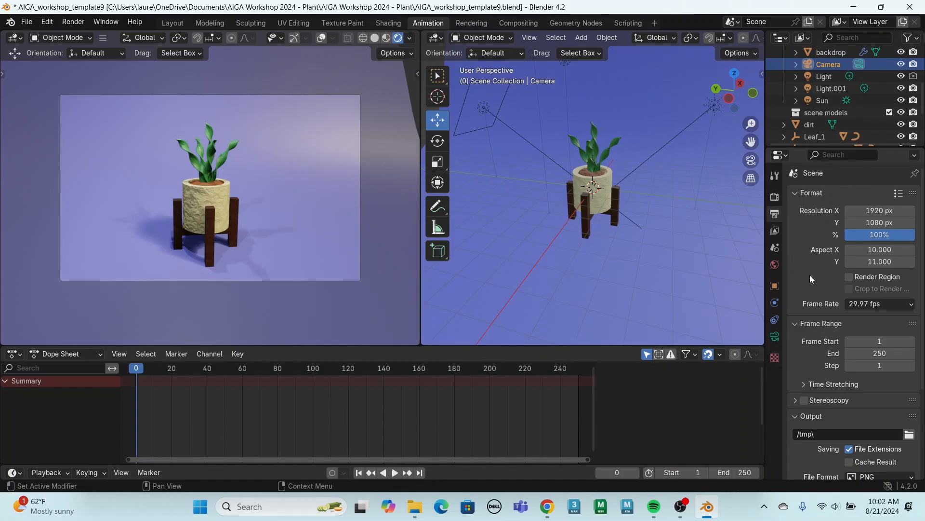
scroll(811, 274, "down", 3)
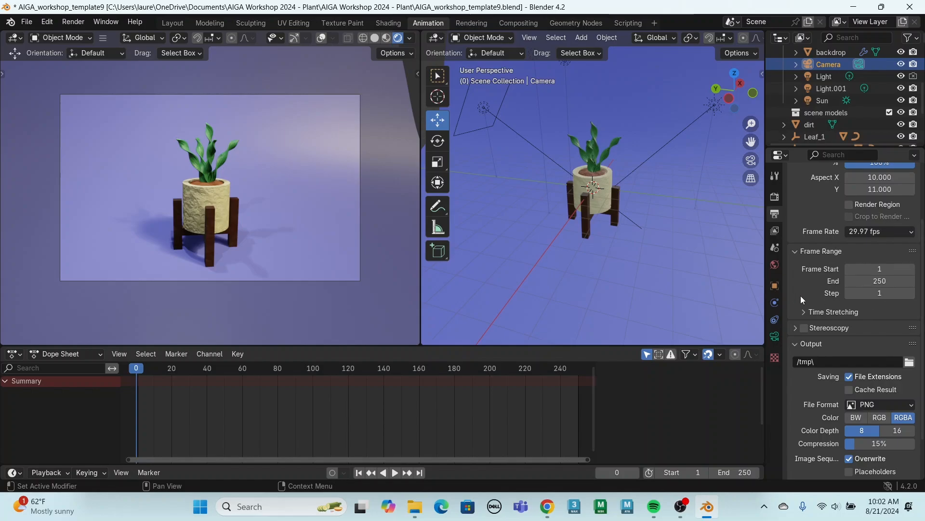
scroll(808, 300, "down", 2)
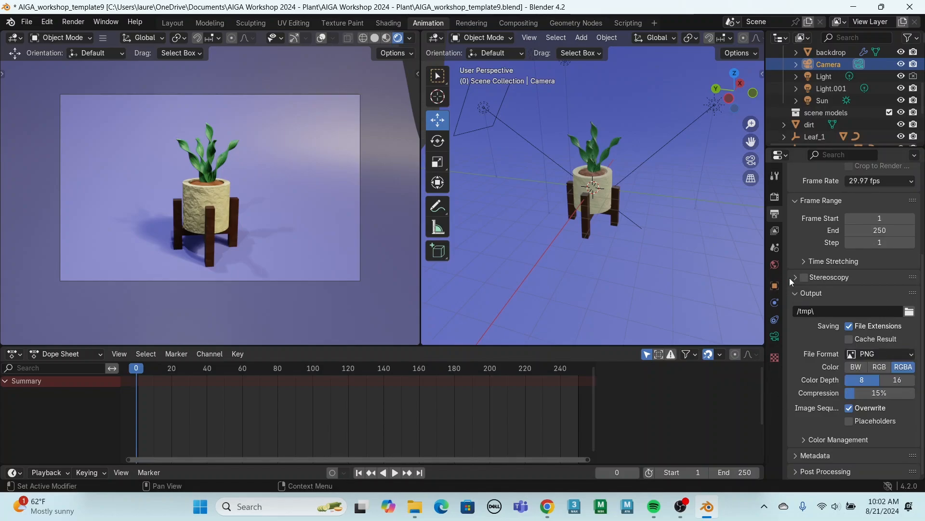
left_click(774, 232)
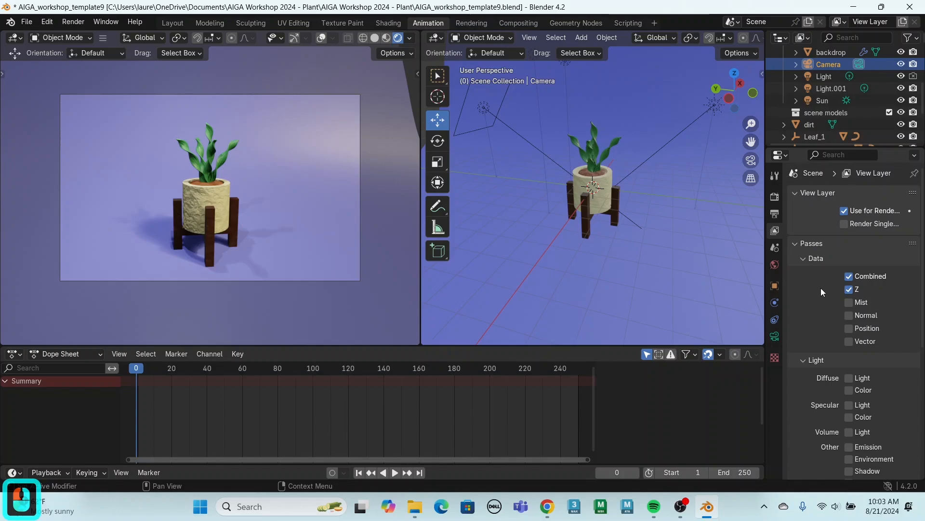